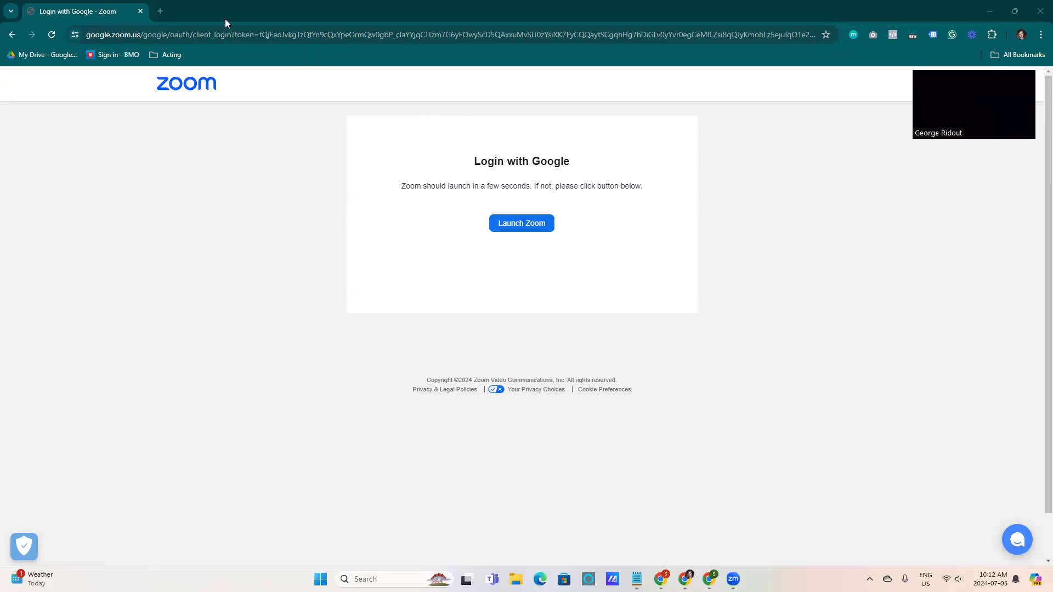
Open a new browser tab and go to business.facebook.com/overview
click(157, 11)
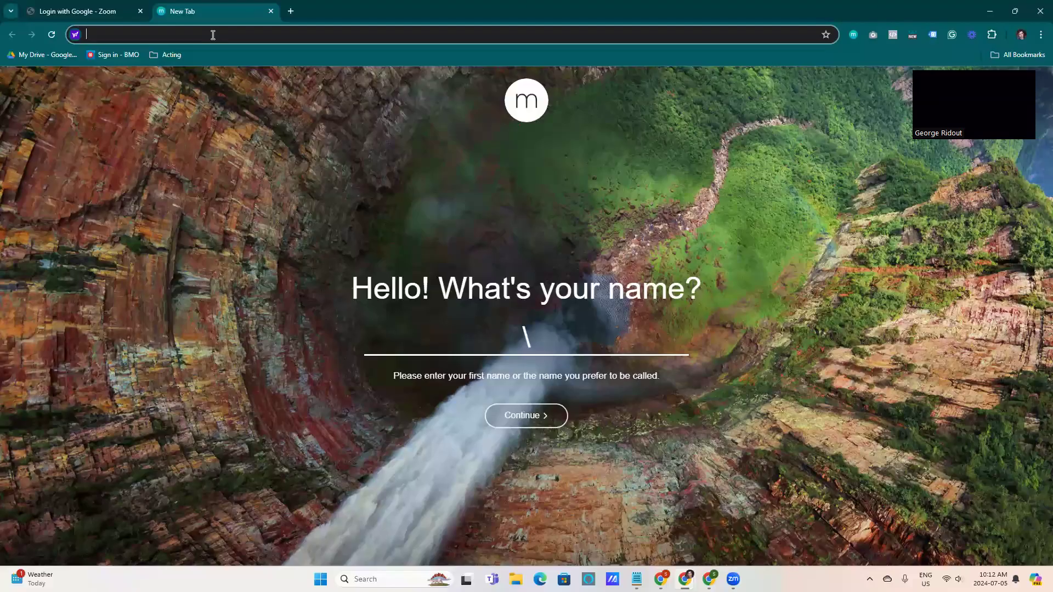
text(business)
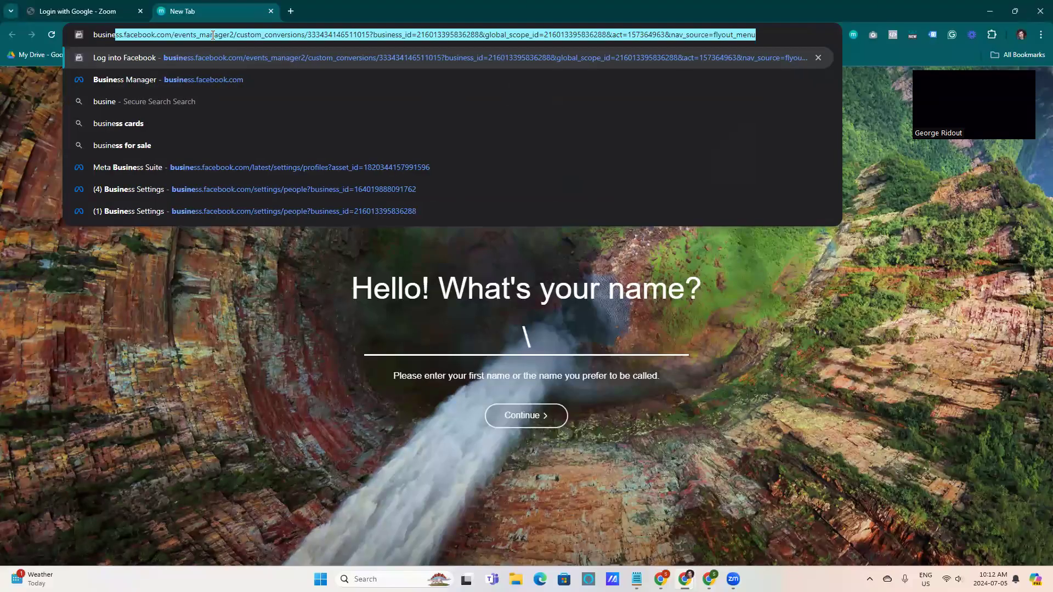
text(.fa)
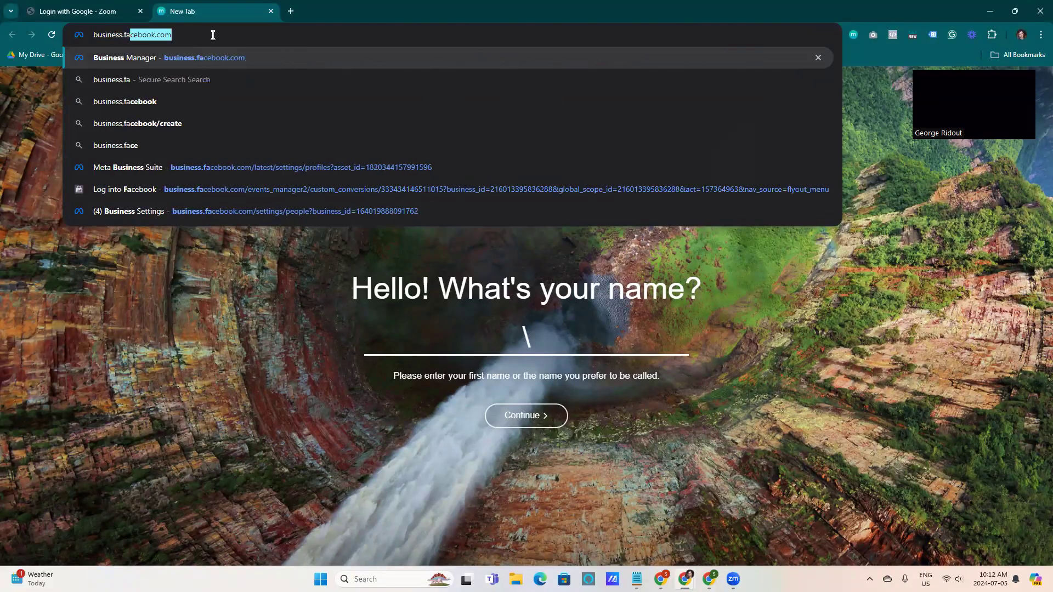
text(cebook.com/)
key(BackSpace)
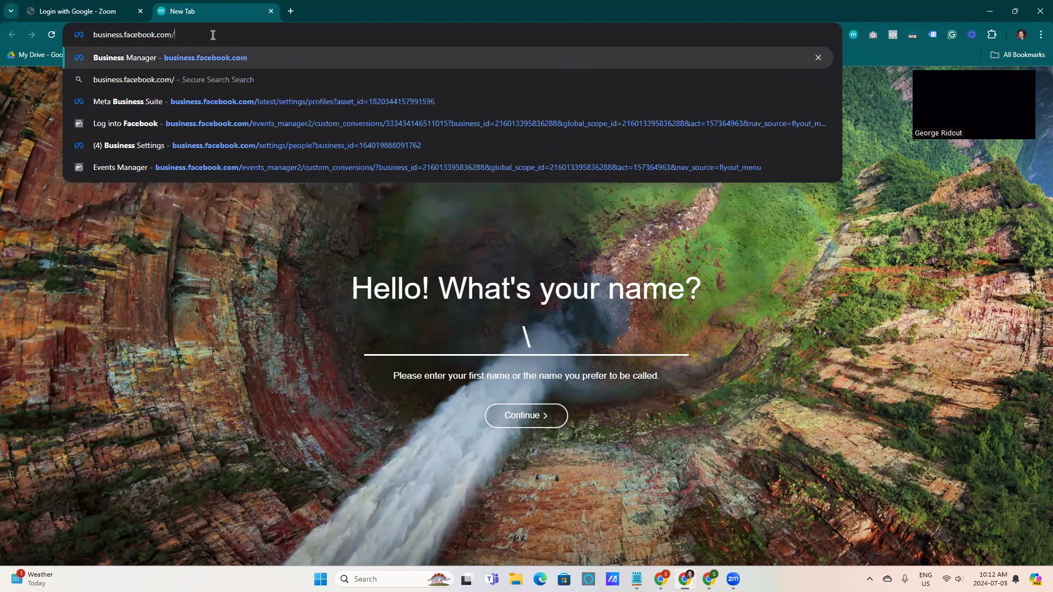
text(overview)
key(Return)
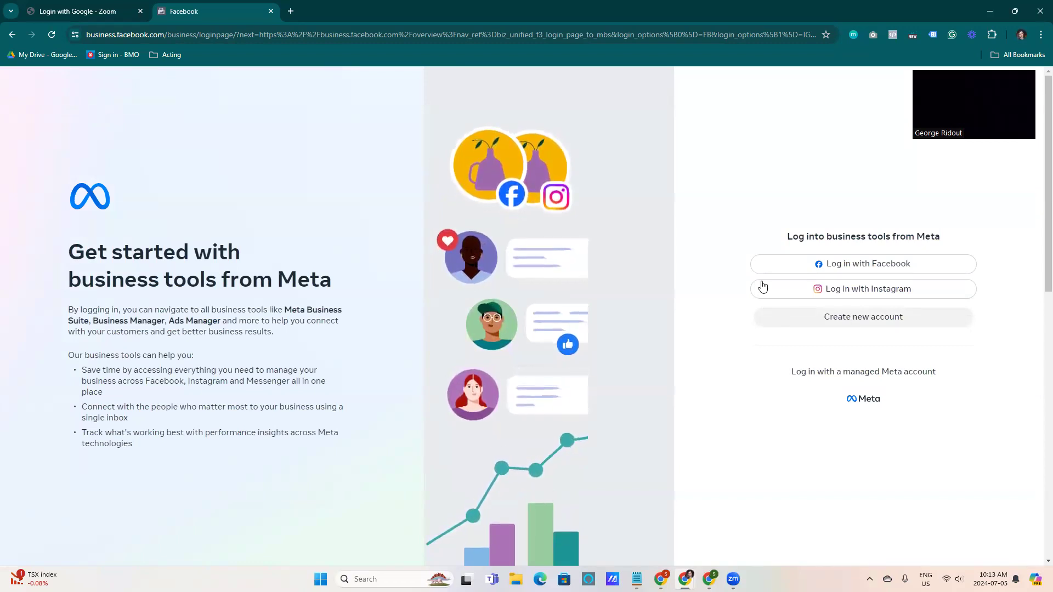
Log in with Facebook using the saved account, entering the Windows PIN to fill in the password
click(839, 270)
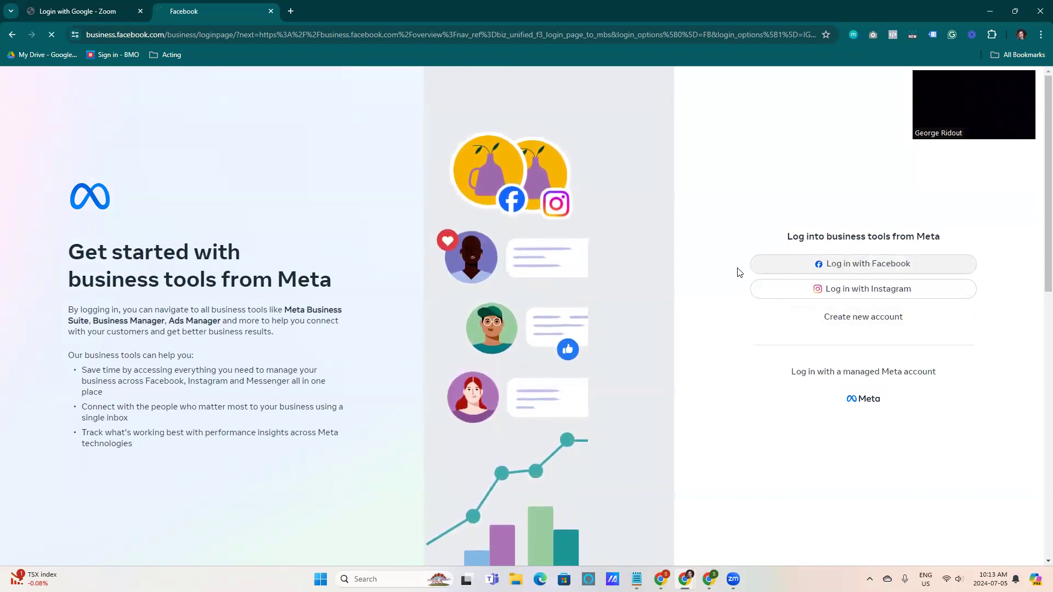
click(552, 265)
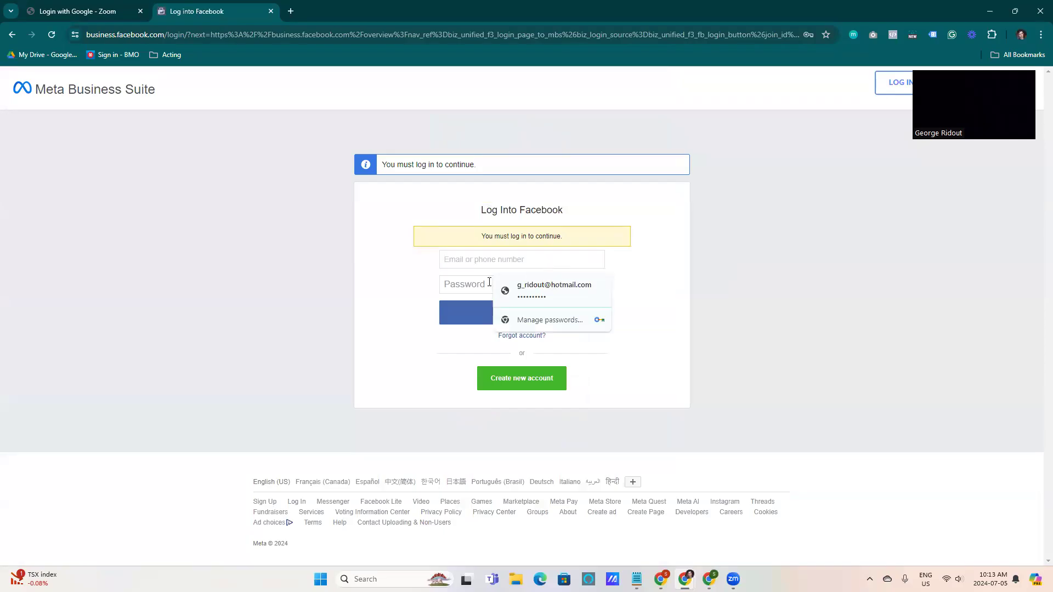
click(543, 295)
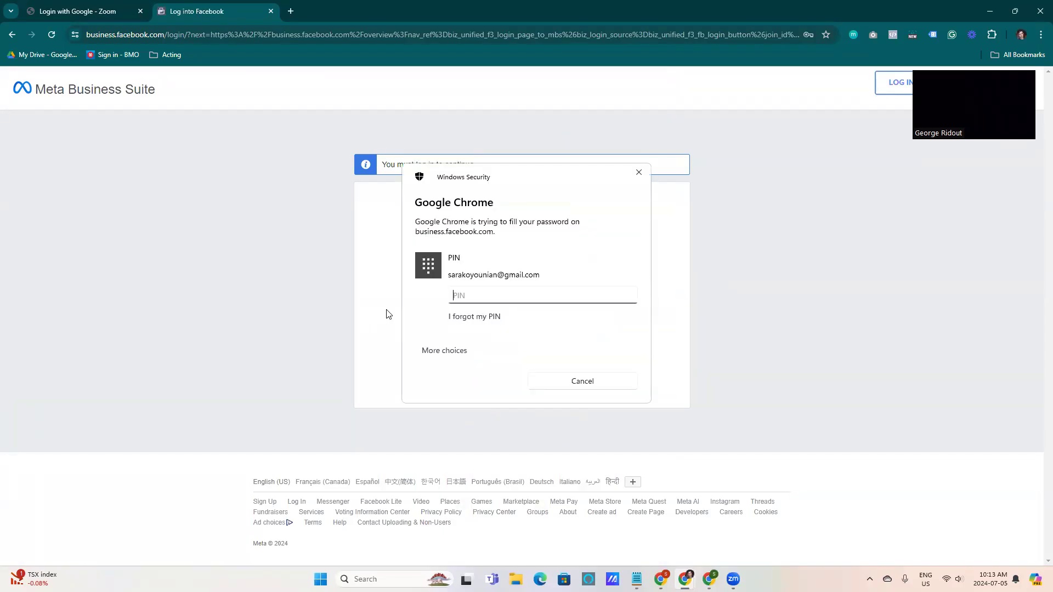
text(••••)
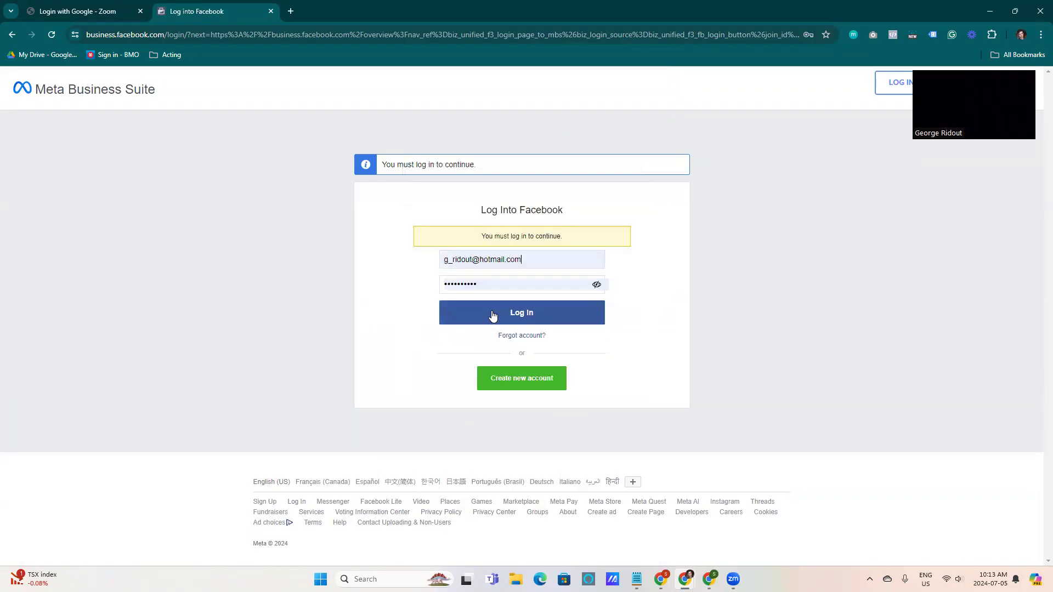
click(480, 312)
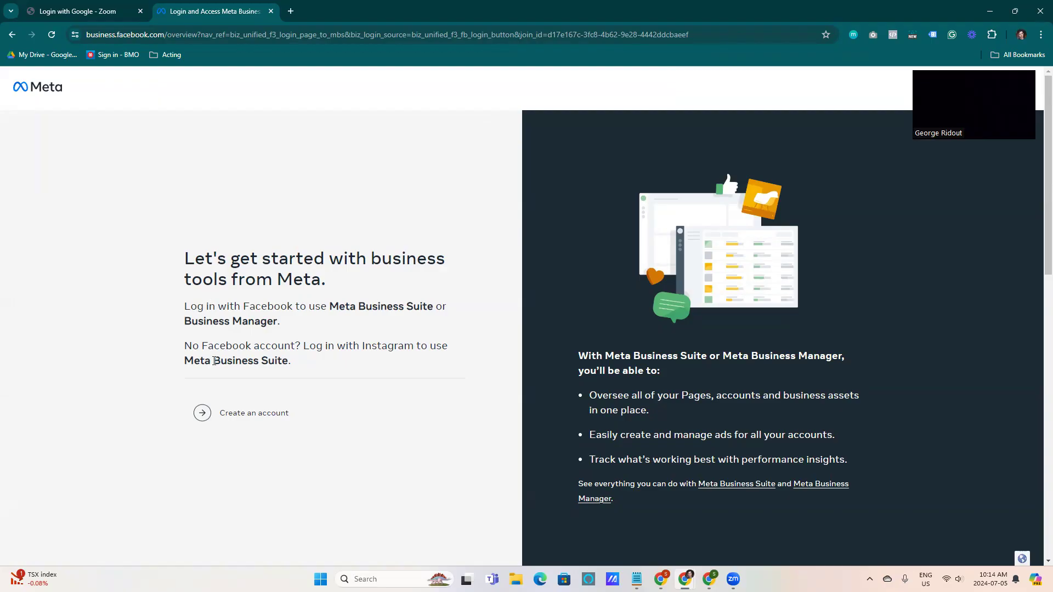
Read the business tools introduction and open the form to create a new account
drag(184, 345, 333, 361)
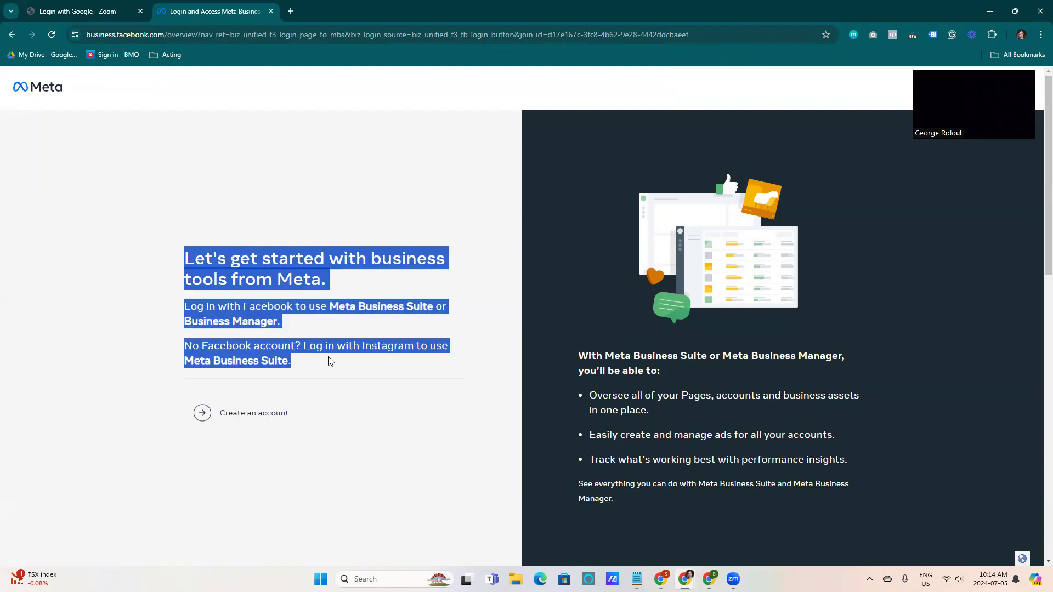
click(281, 347)
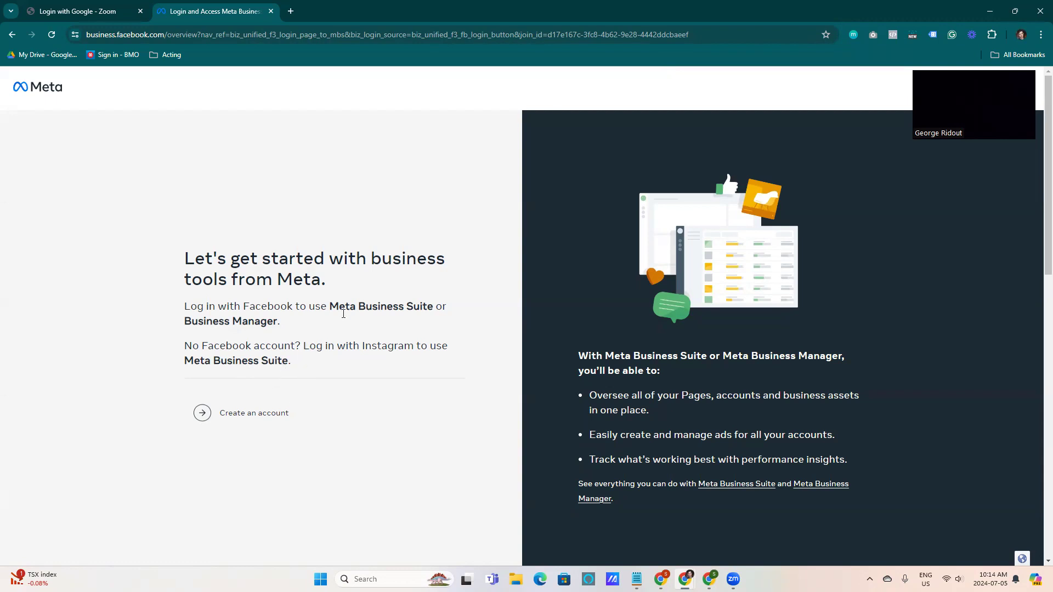
scroll(500, 331, down, 2)
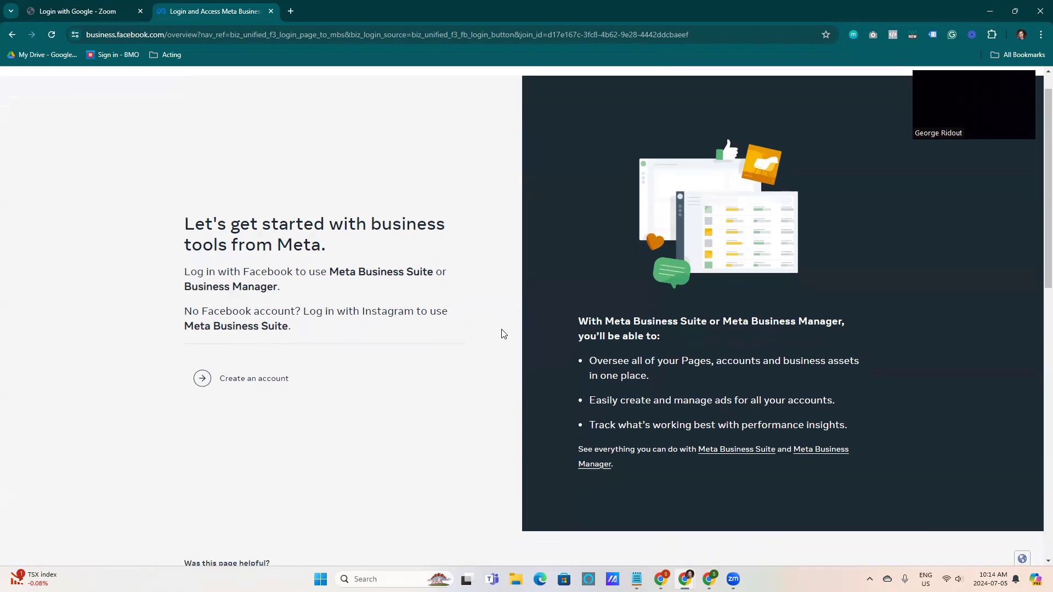
scroll(432, 344, up, 1)
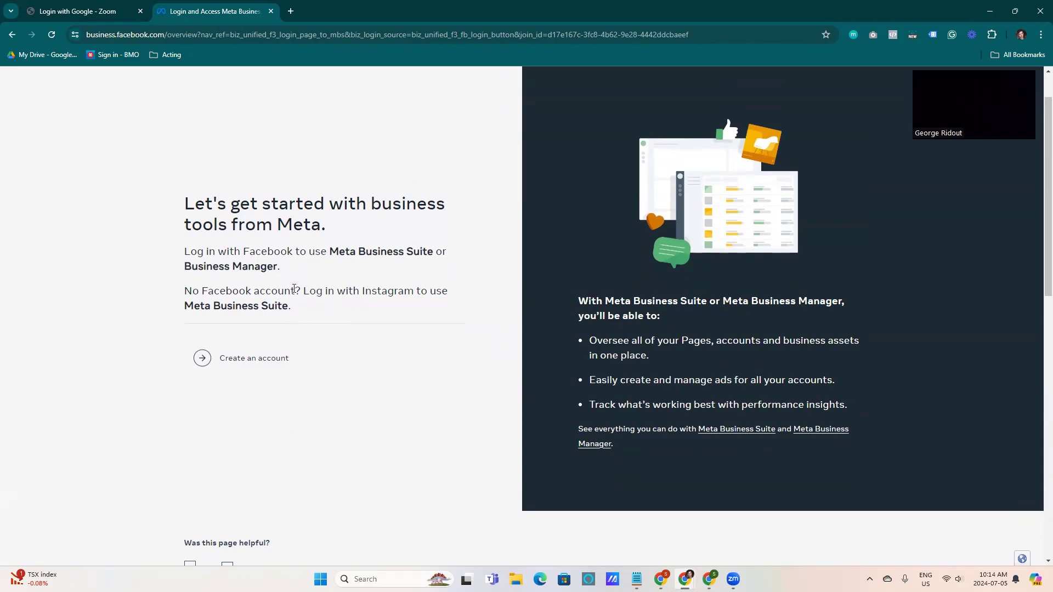
click(249, 361)
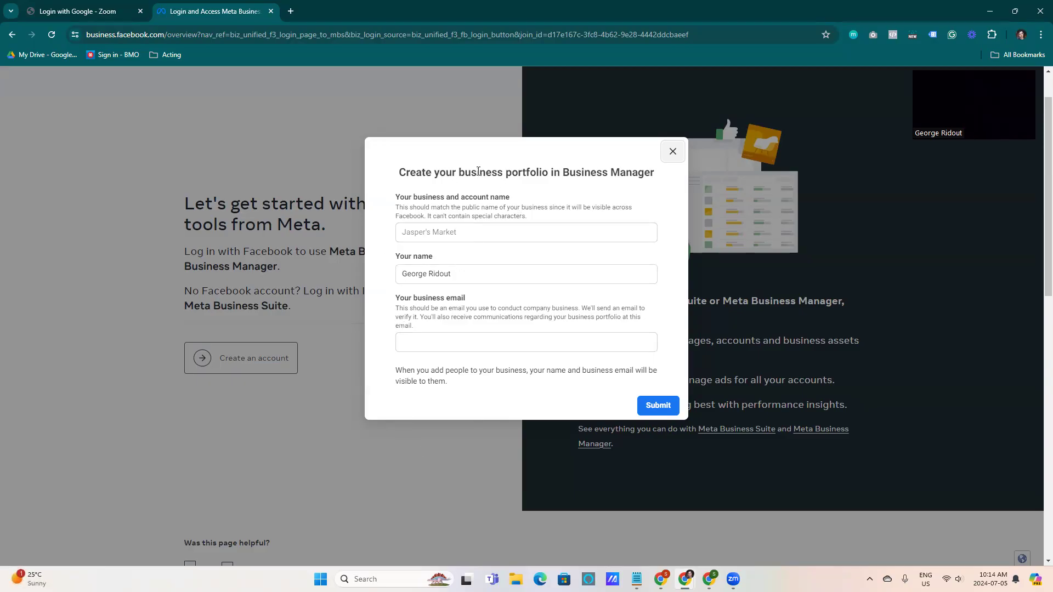
Enter Moment Maker as the business and account name
click(461, 232)
text(Mo)
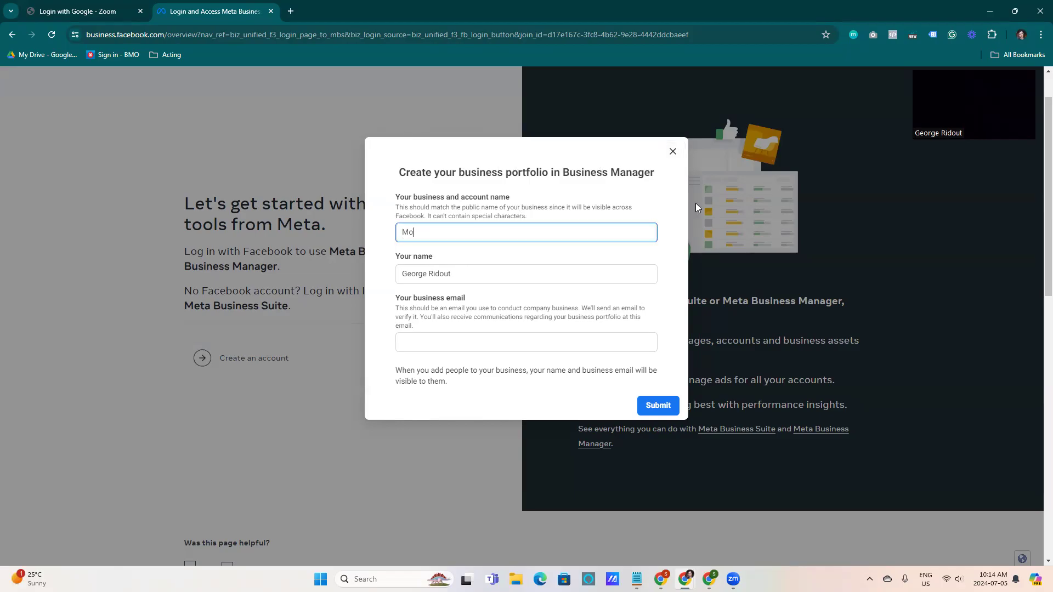
text(ment MAk)
drag(426, 207, 544, 217)
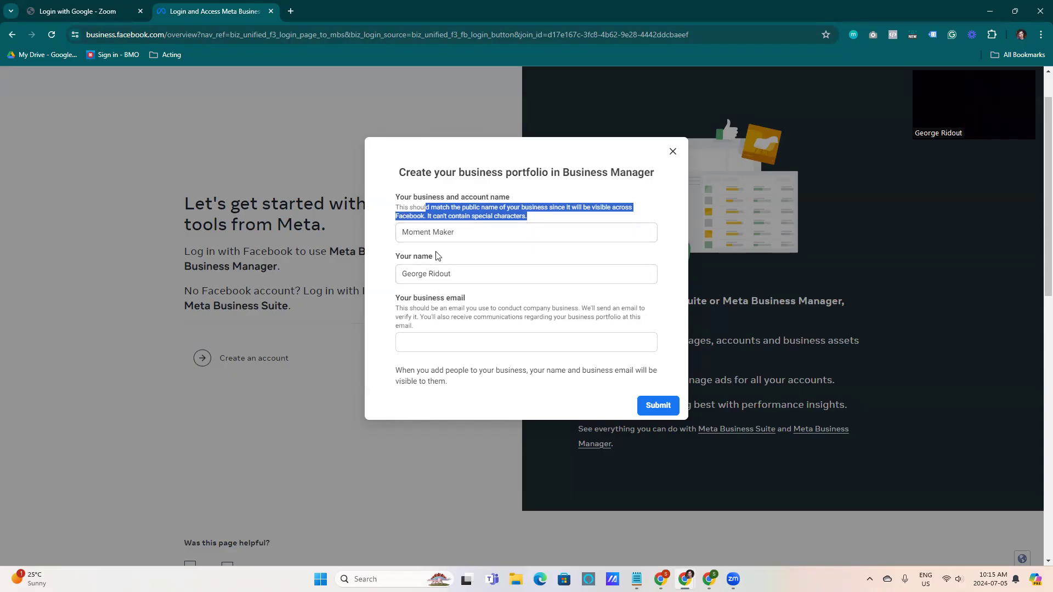
Replace the prefilled name with the portfolio owner's full name
click(457, 273)
triple_click(457, 273)
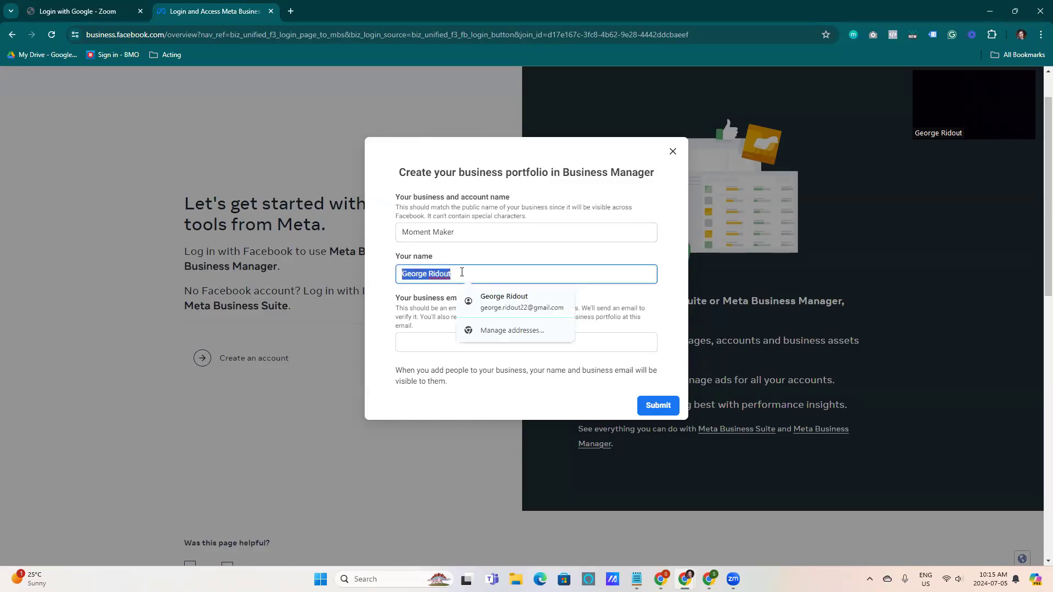
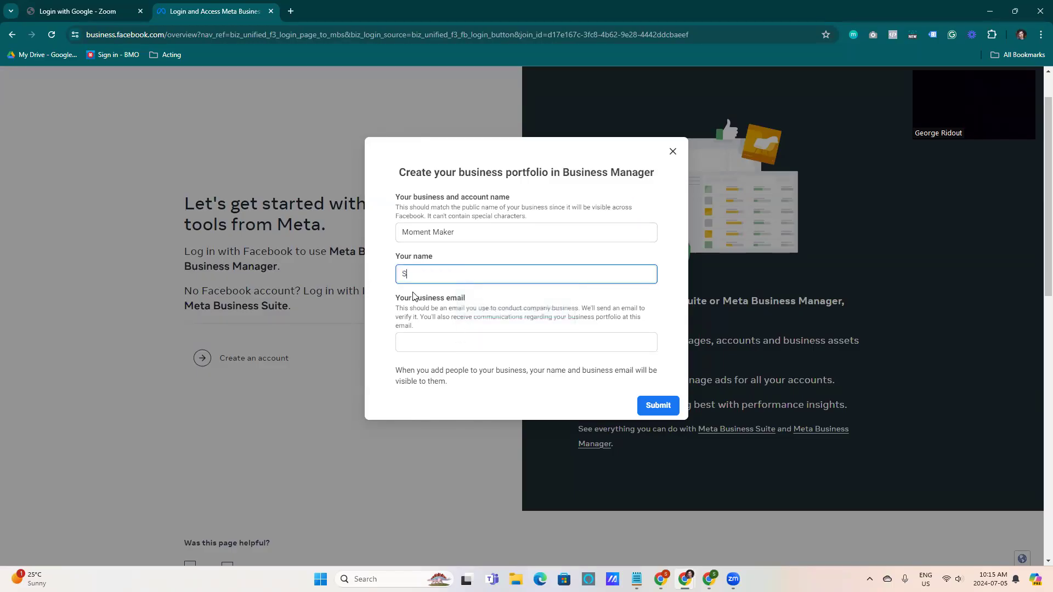
Fill in the business e-mail address, submit the new portfolio, and close the confirmation
click(448, 343)
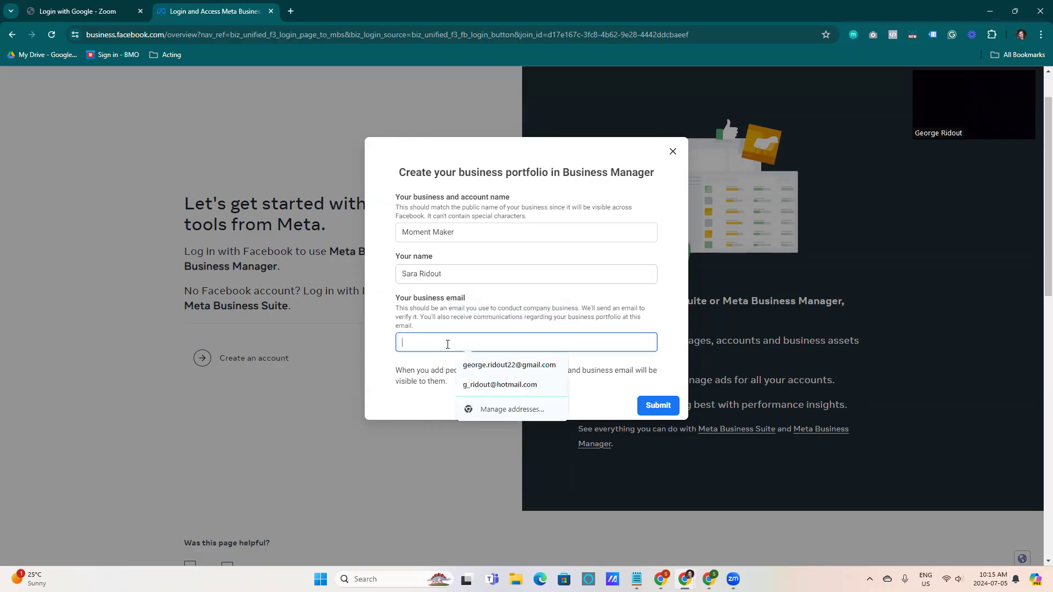
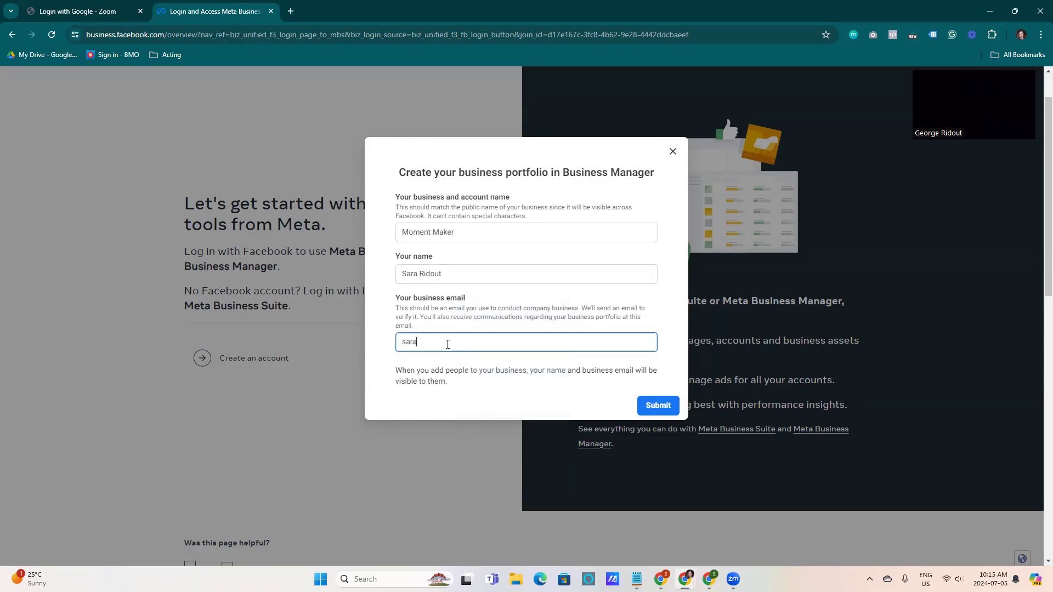
drag(492, 342, 401, 355)
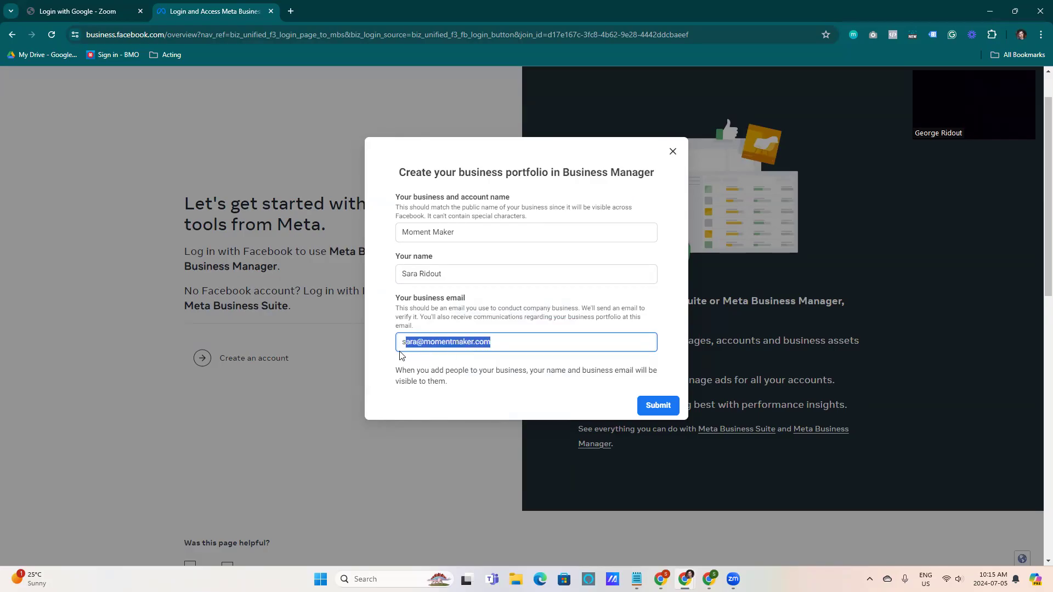
click(380, 384)
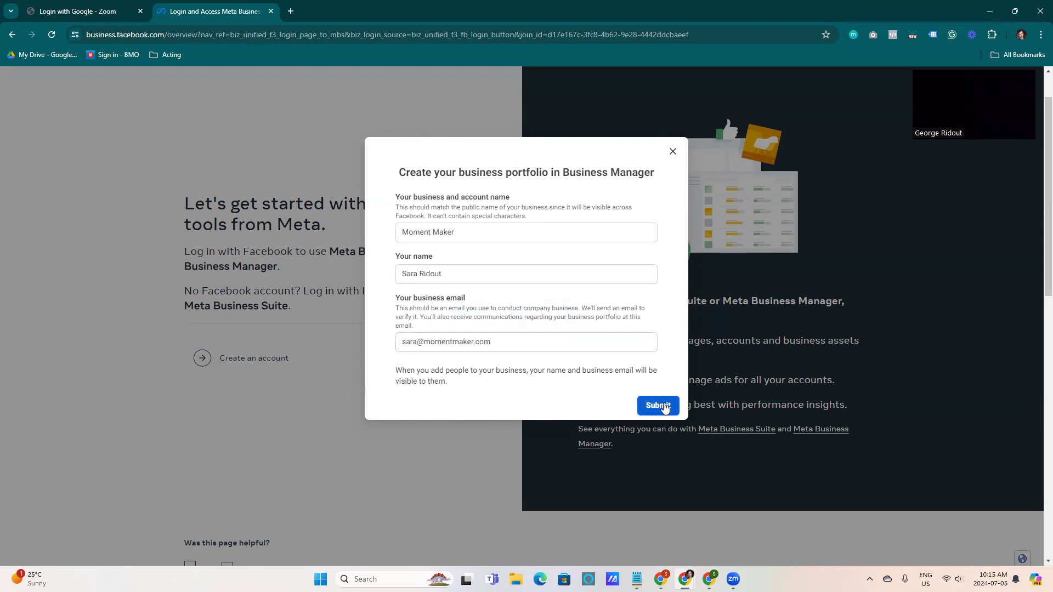
click(647, 408)
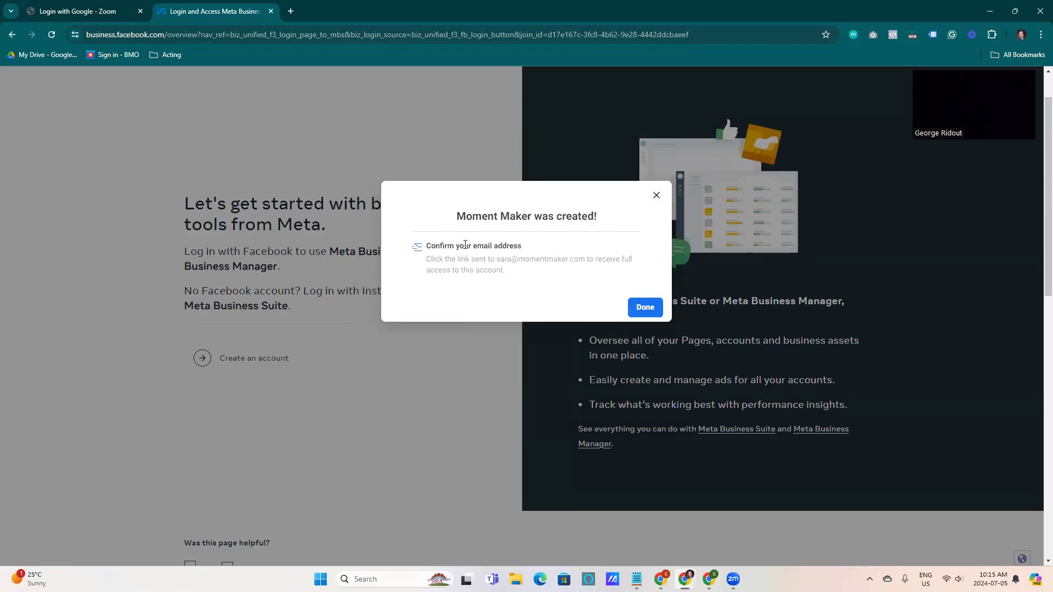
click(645, 308)
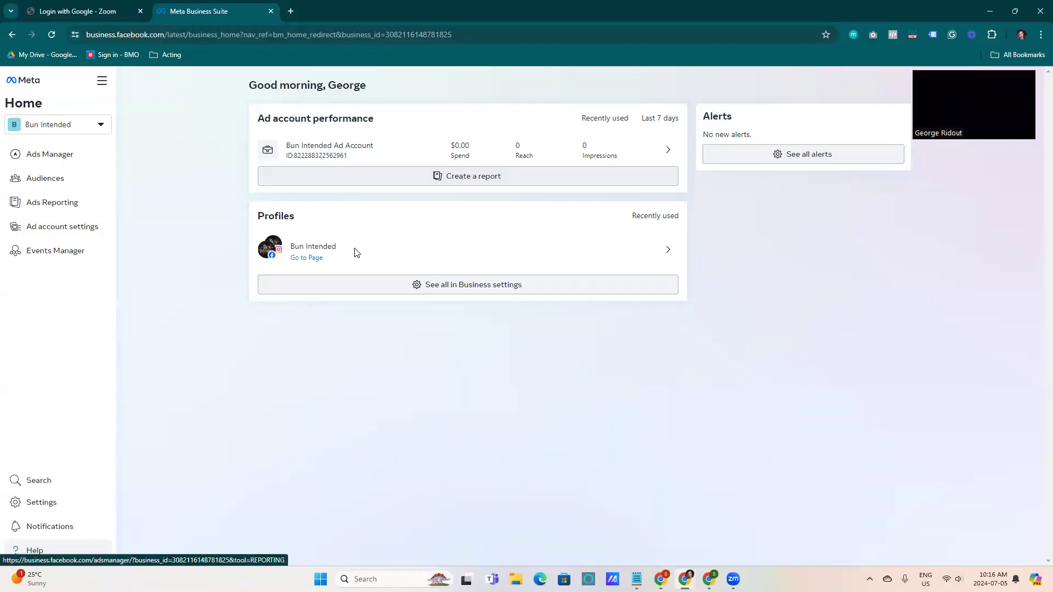
Switch the active business portfolio to Moment Maker
click(88, 130)
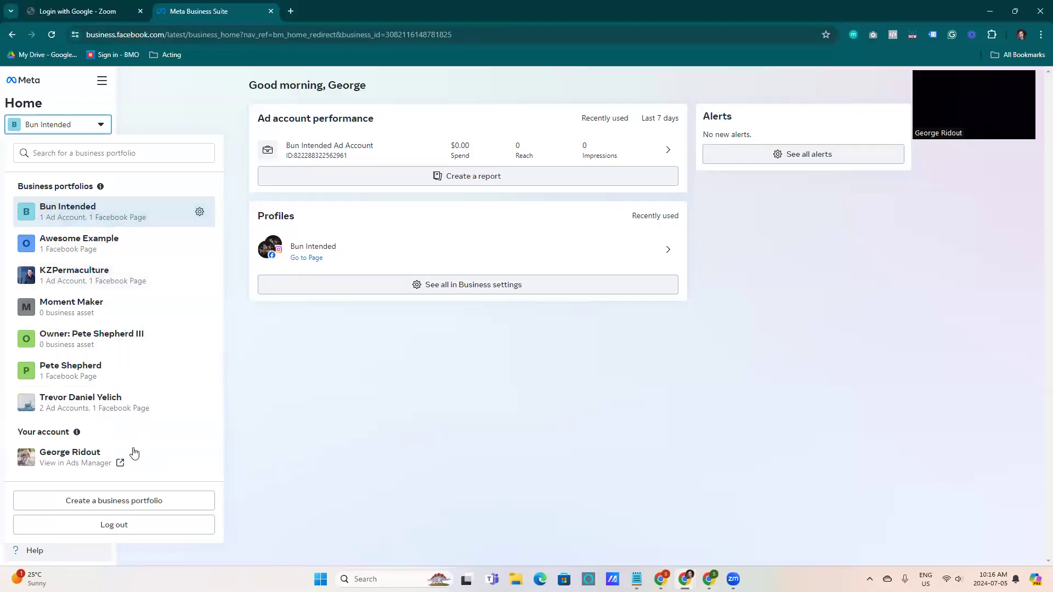
click(89, 311)
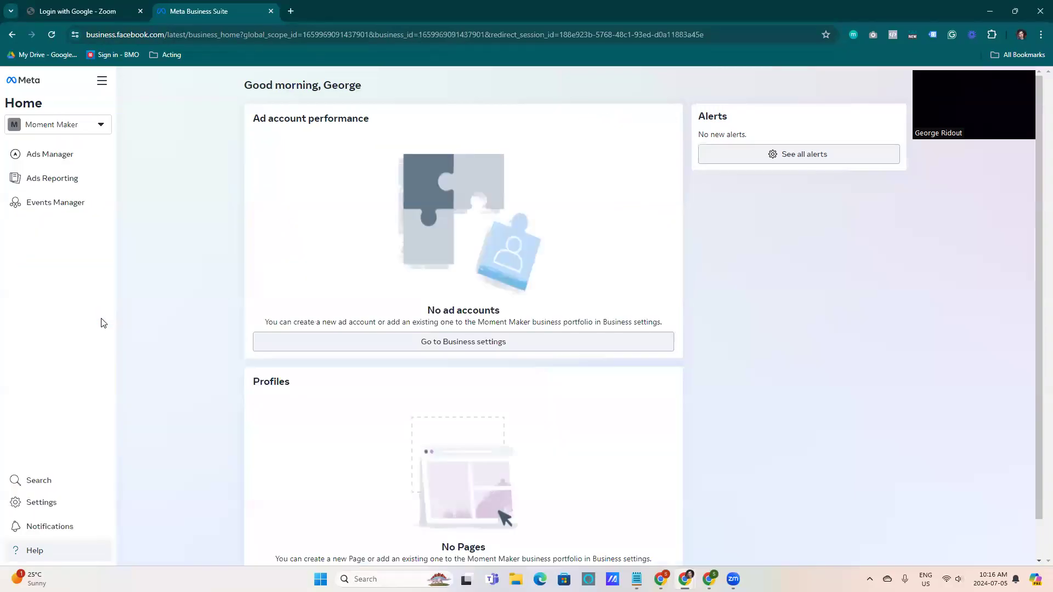
Scroll through the Moment Maker home page to examine its ad accounts and profiles sections
scroll(298, 126, down, 1)
scroll(718, 353, up, 1)
scroll(719, 353, down, 1)
scroll(680, 287, up, 1)
scroll(564, 315, down, 1)
scroll(552, 449, up, 1)
scroll(589, 477, down, 1)
scroll(710, 234, up, 1)
scroll(692, 202, down, 1)
scroll(351, 159, up, 1)
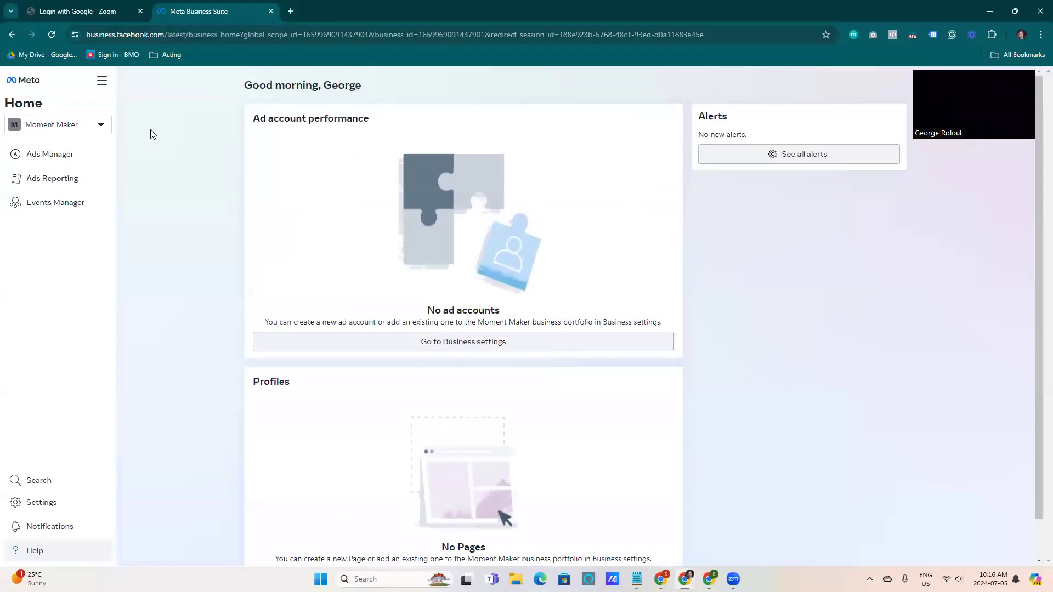
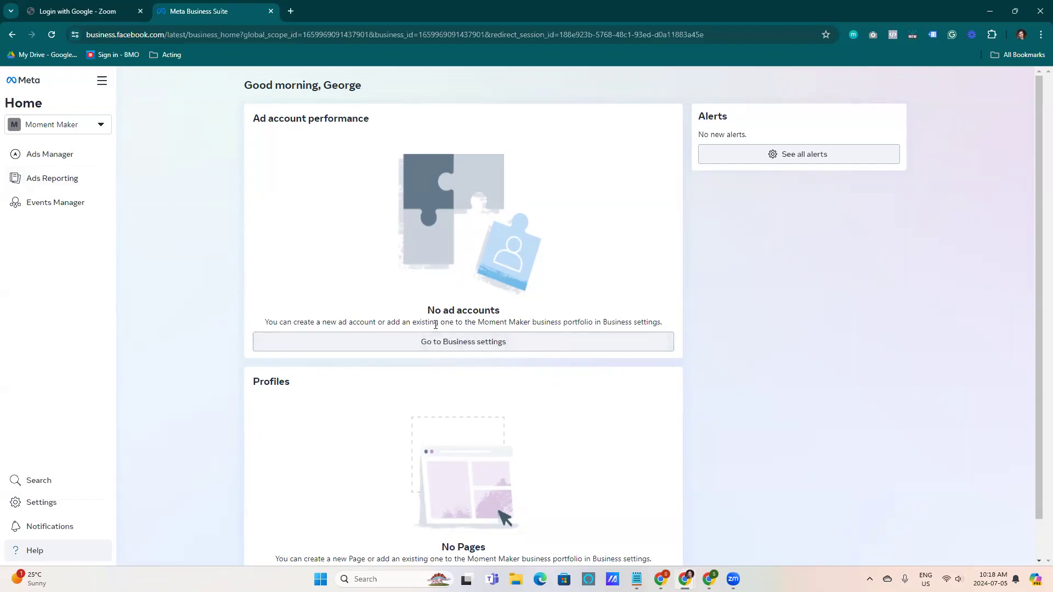
Open the business portfolio's Settings from the all-tools menu
scroll(482, 373, down, 1)
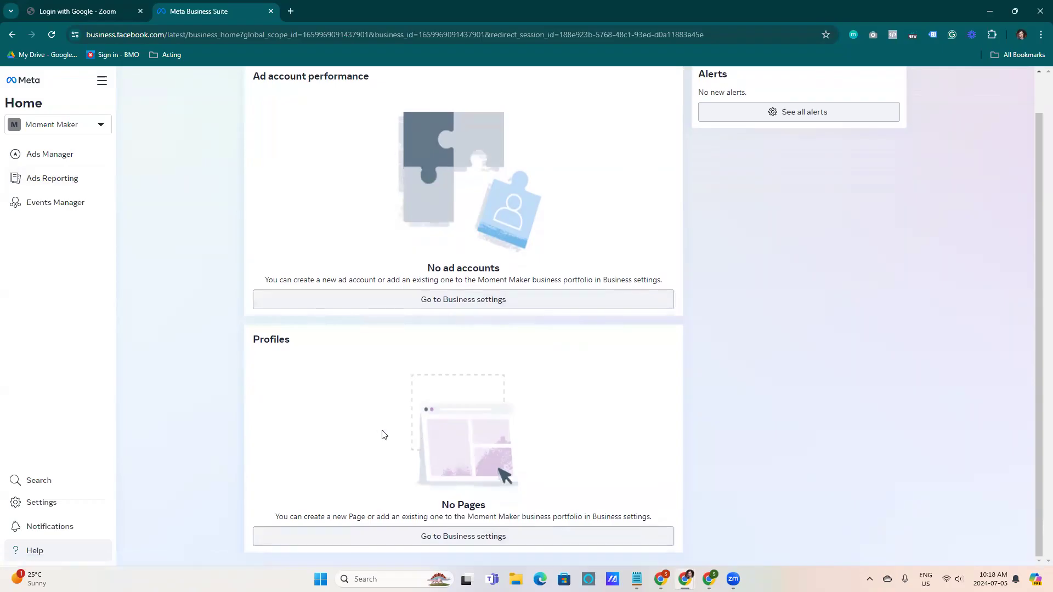
scroll(168, 460, up, 1)
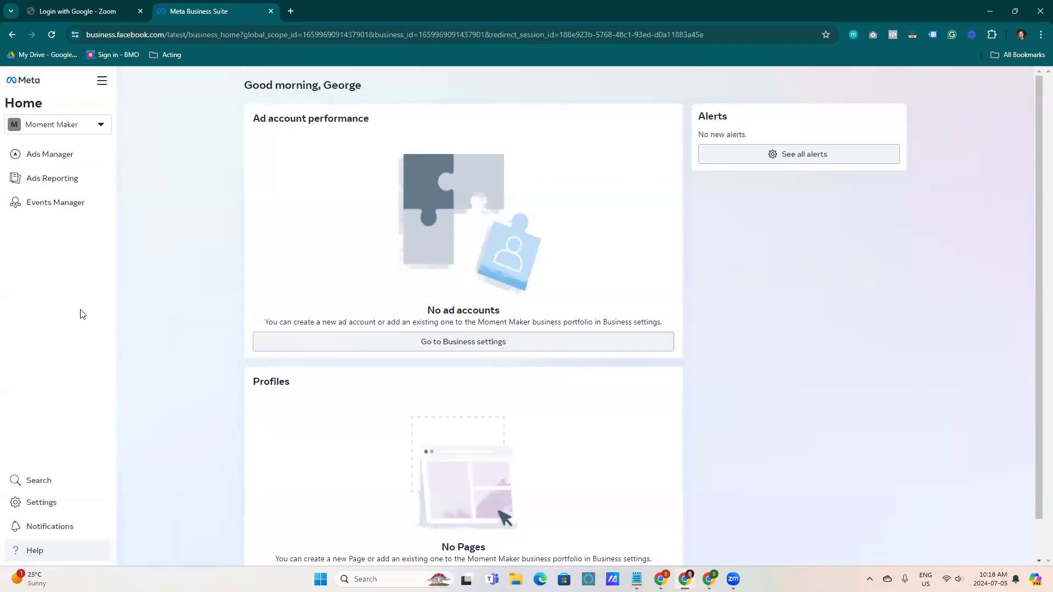
click(102, 82)
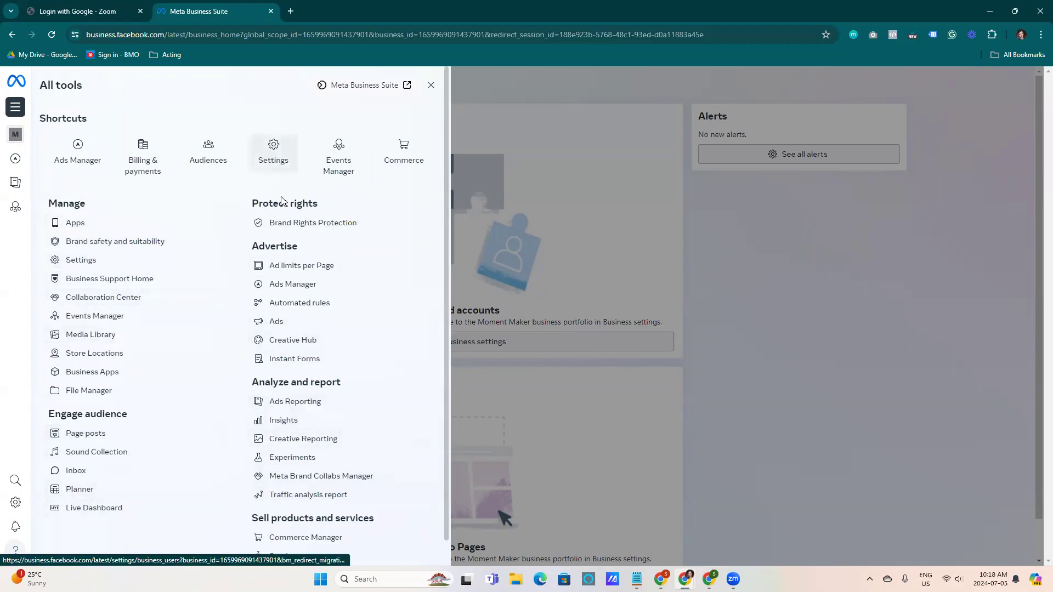
scroll(279, 416, down, 1)
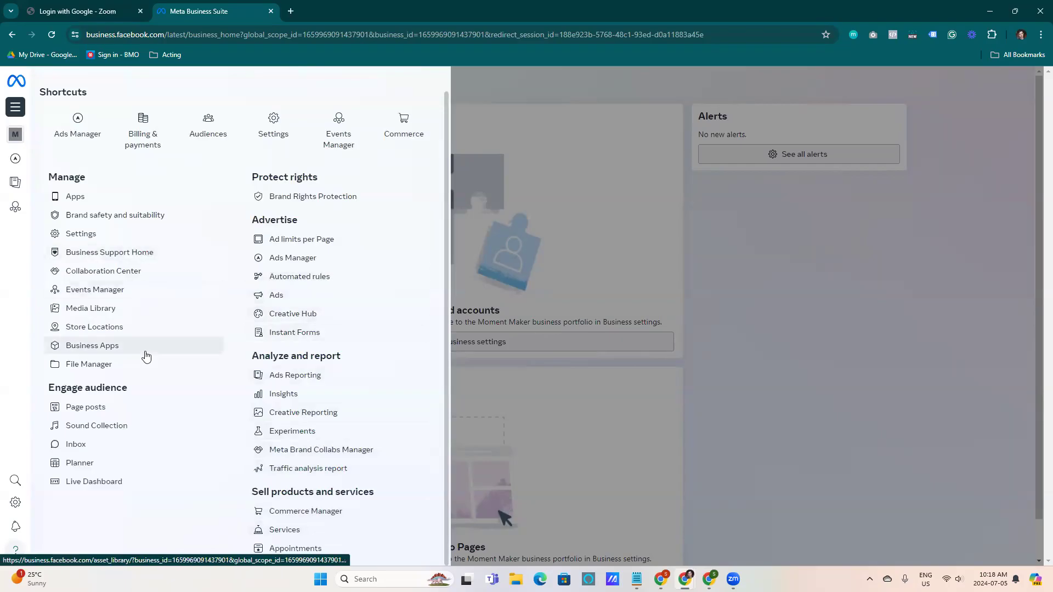
click(93, 236)
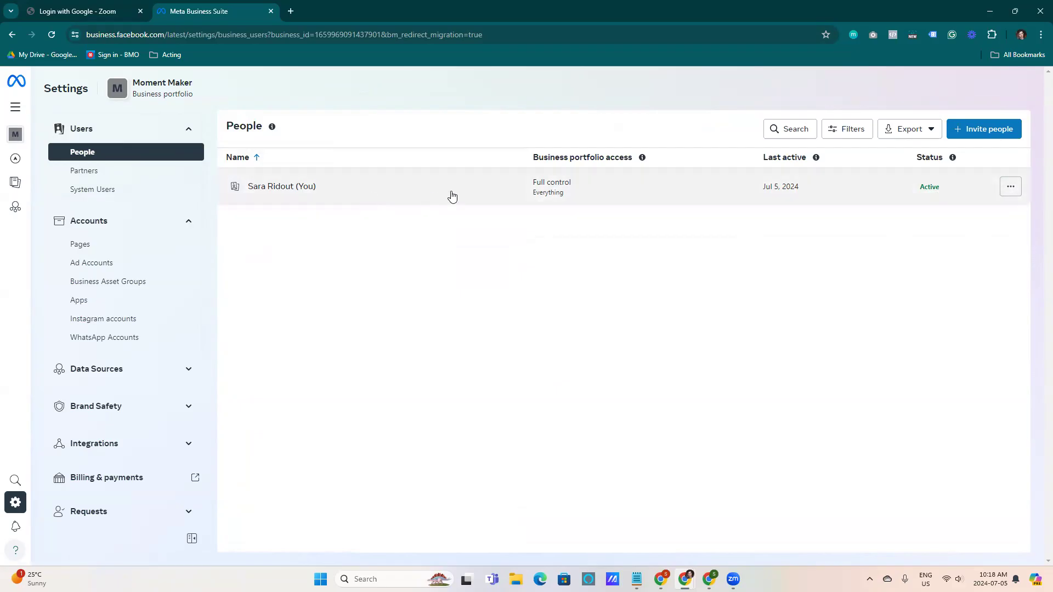
Open the portfolio owner's user details and read the business portfolio access explanation
click(853, 196)
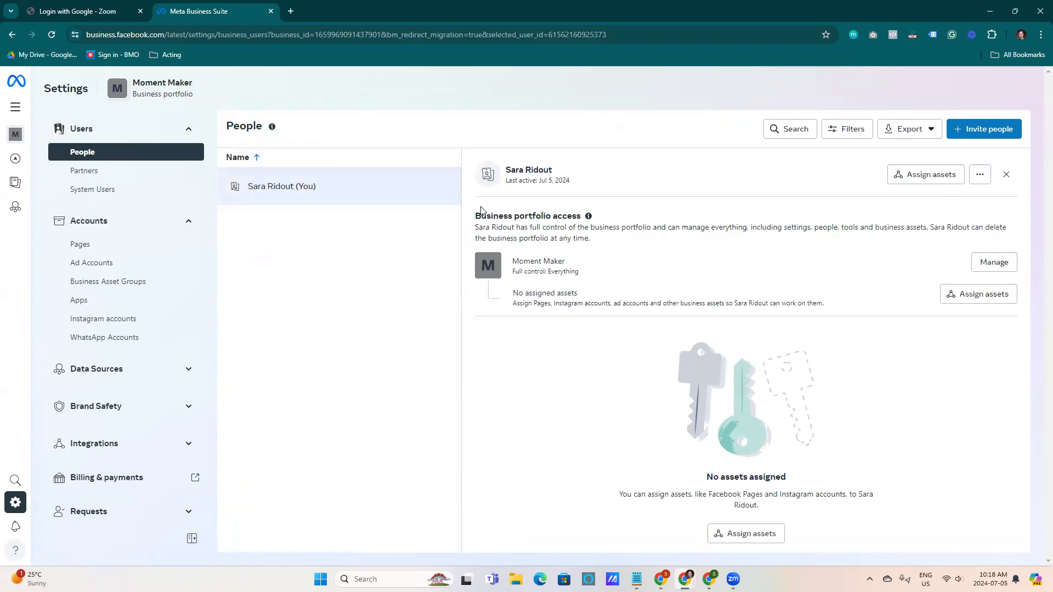
click(588, 215)
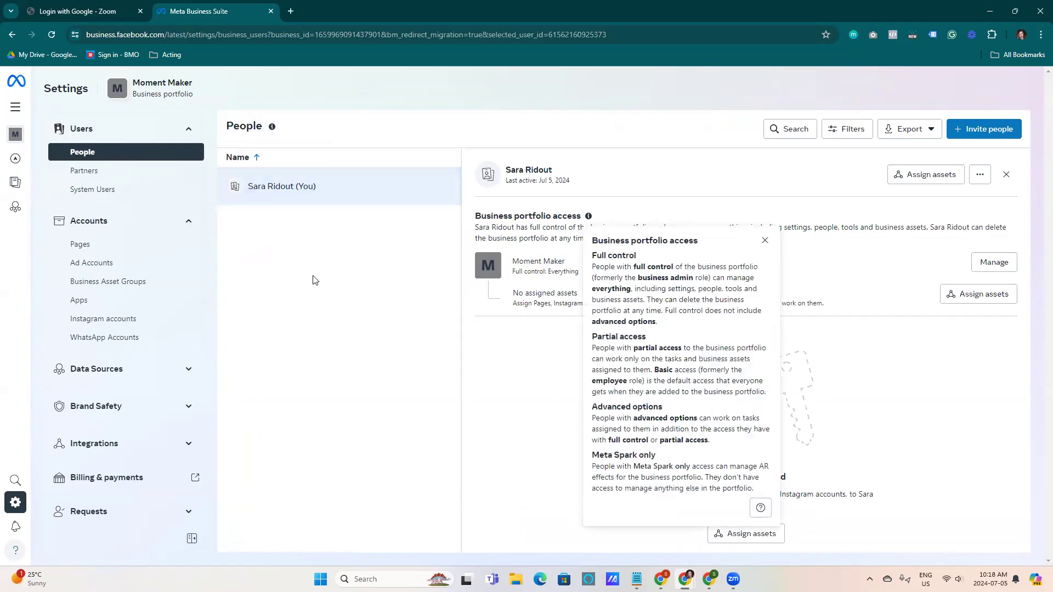
click(351, 258)
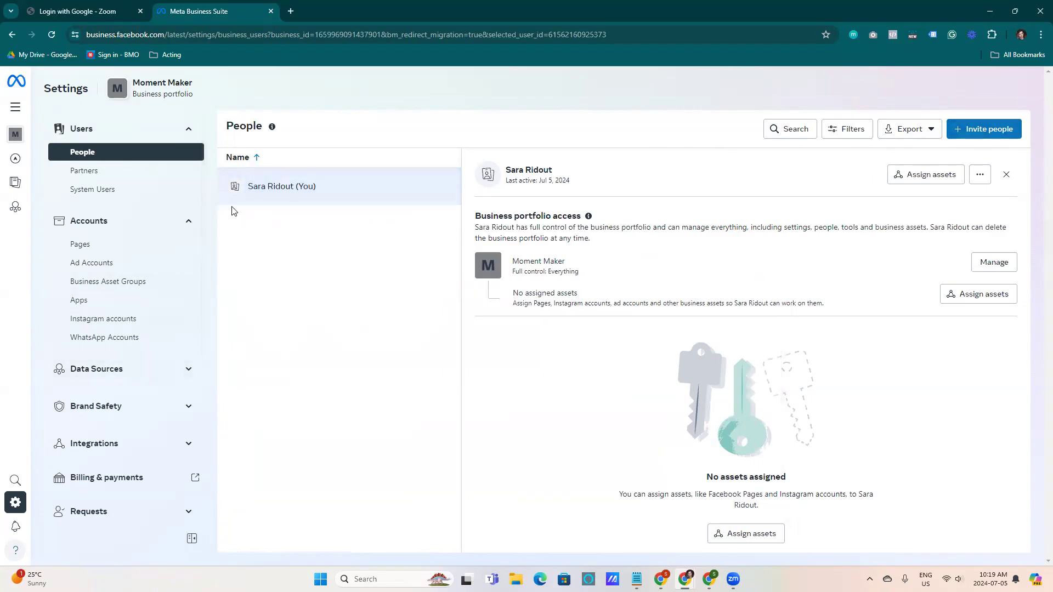
click(984, 129)
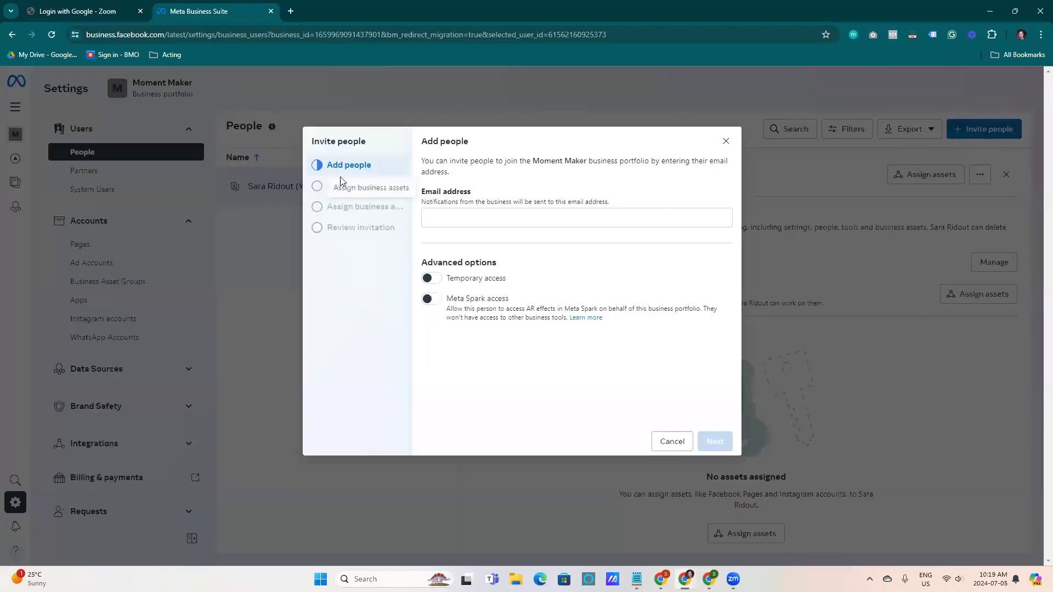
click(463, 218)
drag(609, 201, 441, 209)
click(523, 199)
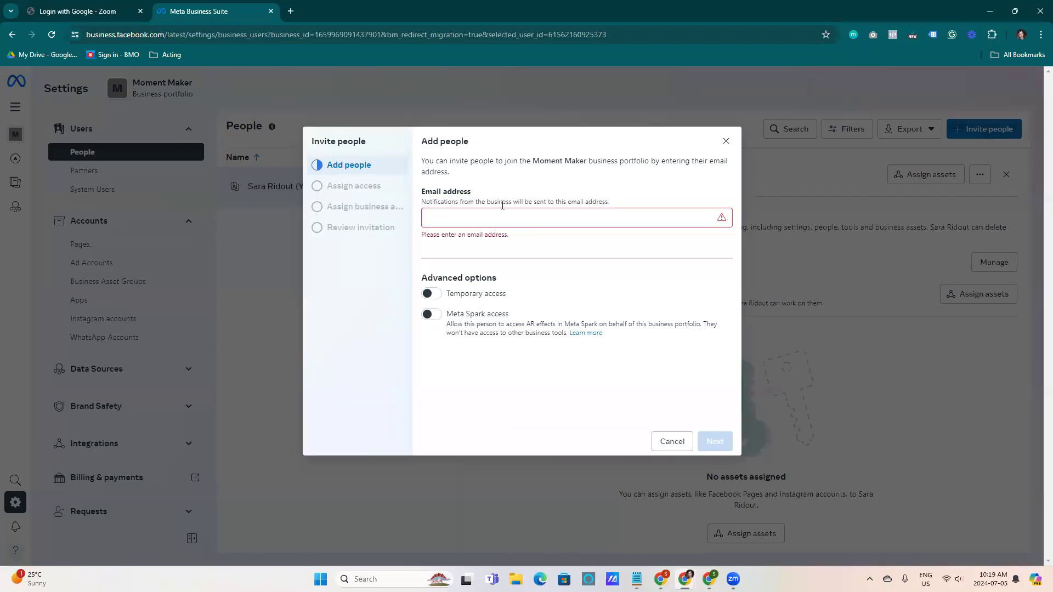
click(529, 216)
text(dacv)
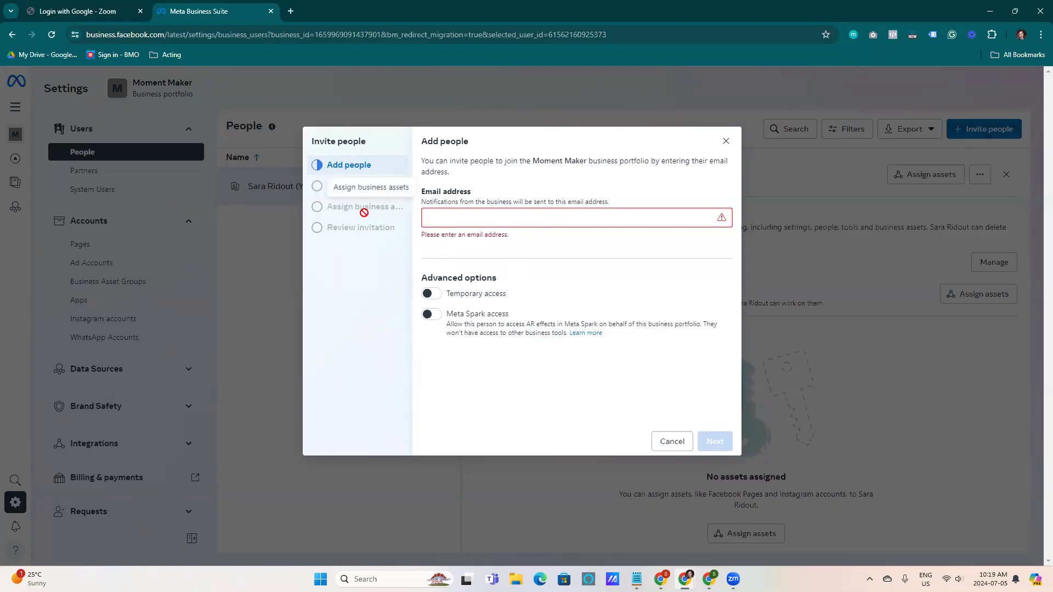
click(659, 439)
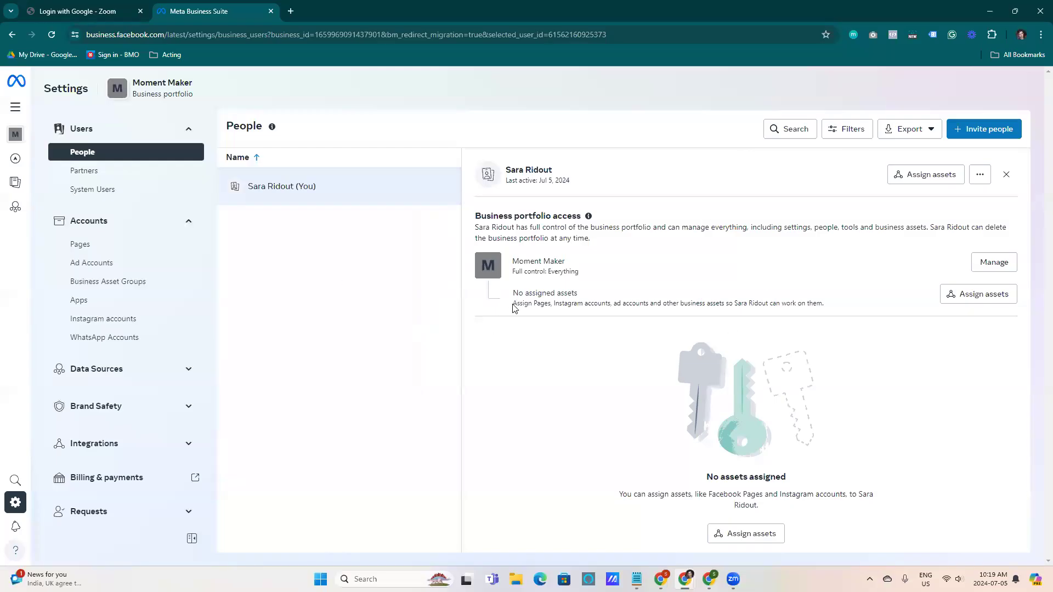
Start creating a new Facebook Page in the portfolio, naming it Moment Maker
click(114, 248)
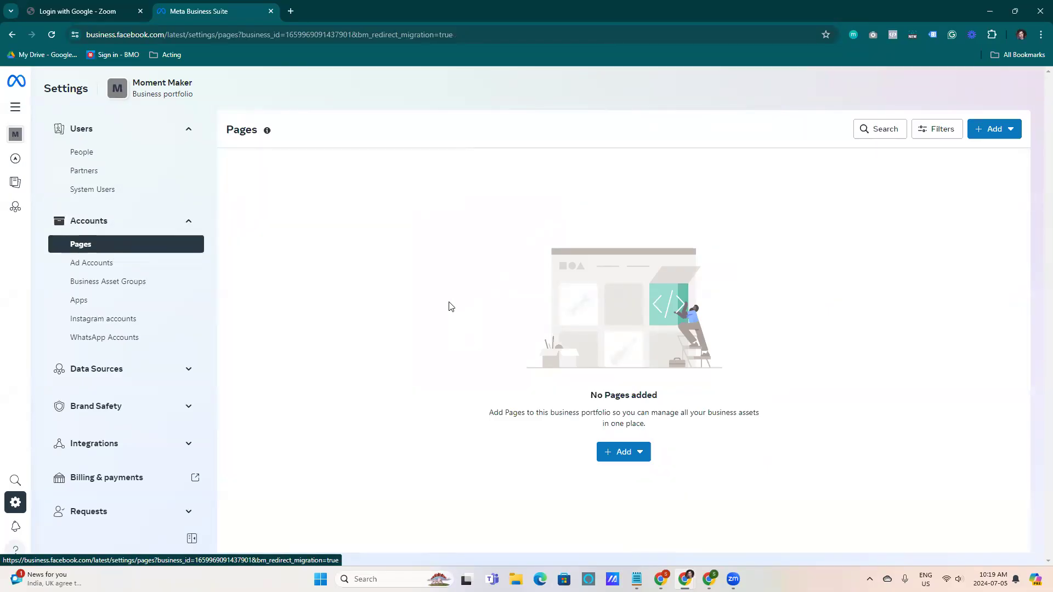
click(641, 454)
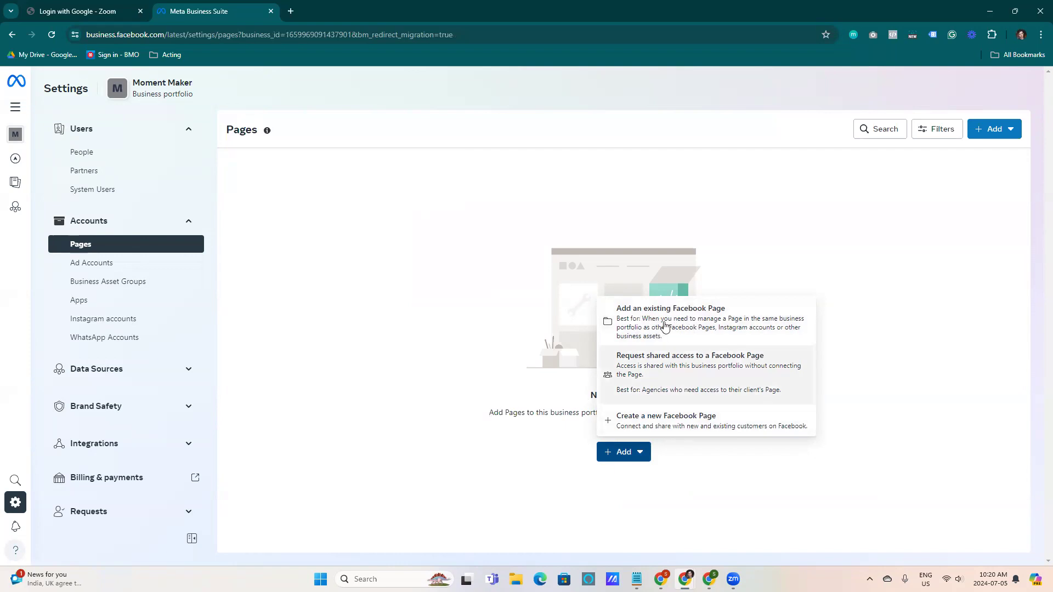
click(654, 423)
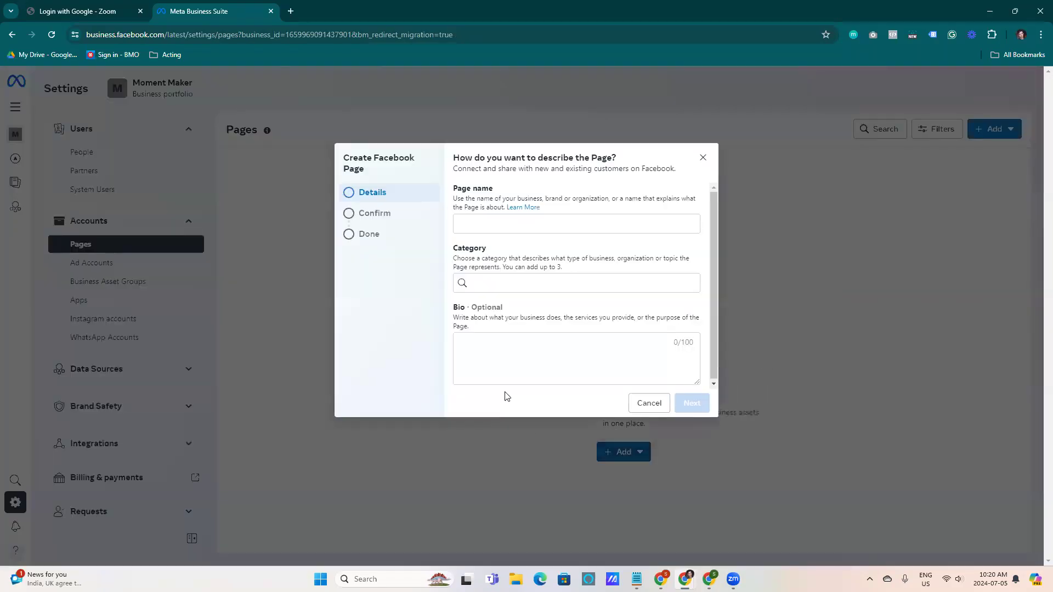
click(521, 223)
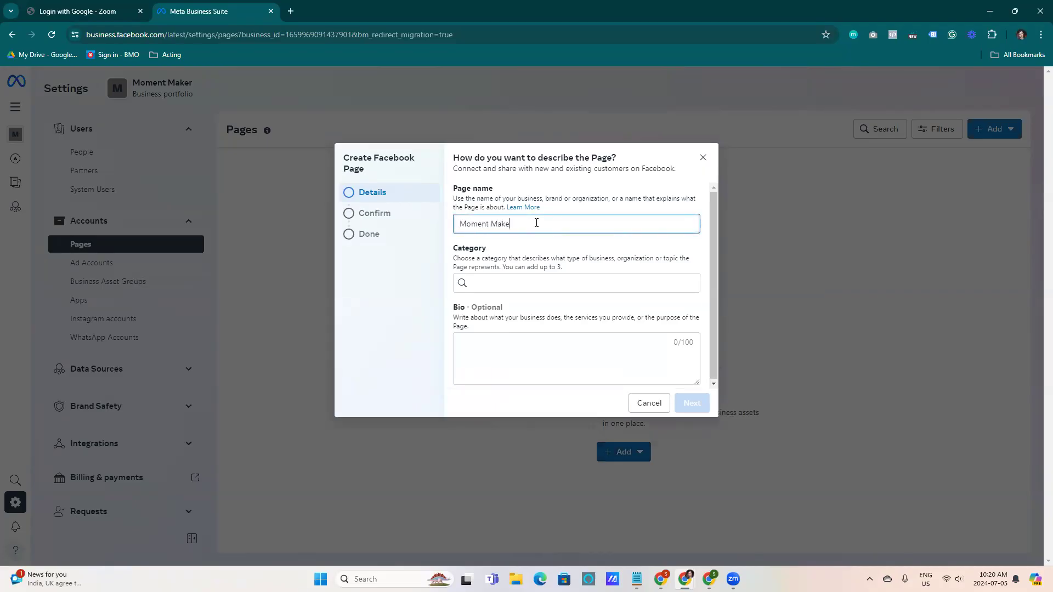
drag(462, 188, 516, 195)
click(516, 196)
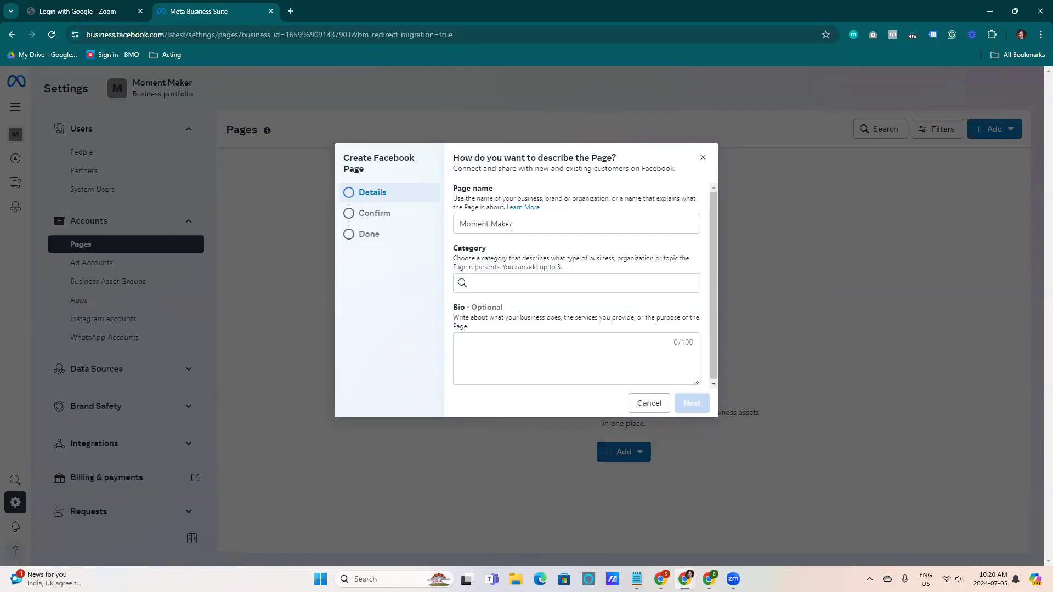
Add Event Planner and Wedding Planning Service as the page's categories
click(534, 283)
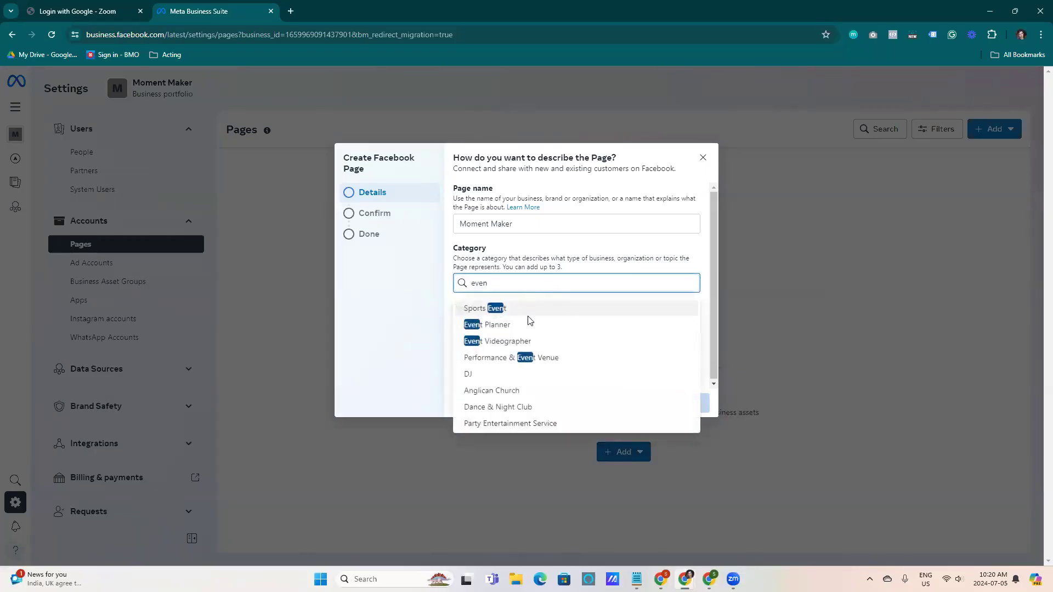
click(520, 326)
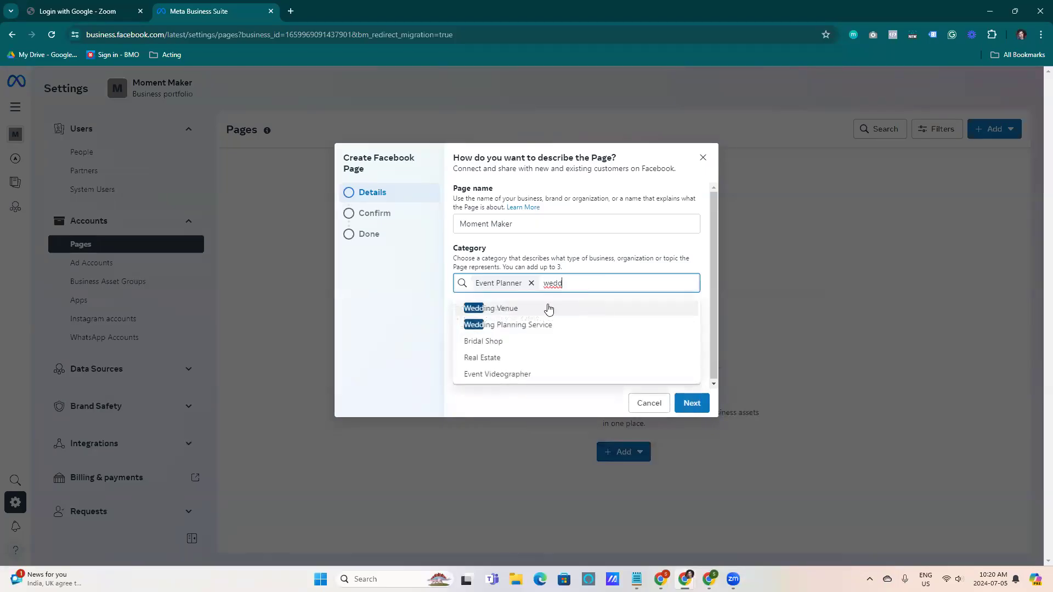
click(519, 325)
click(622, 317)
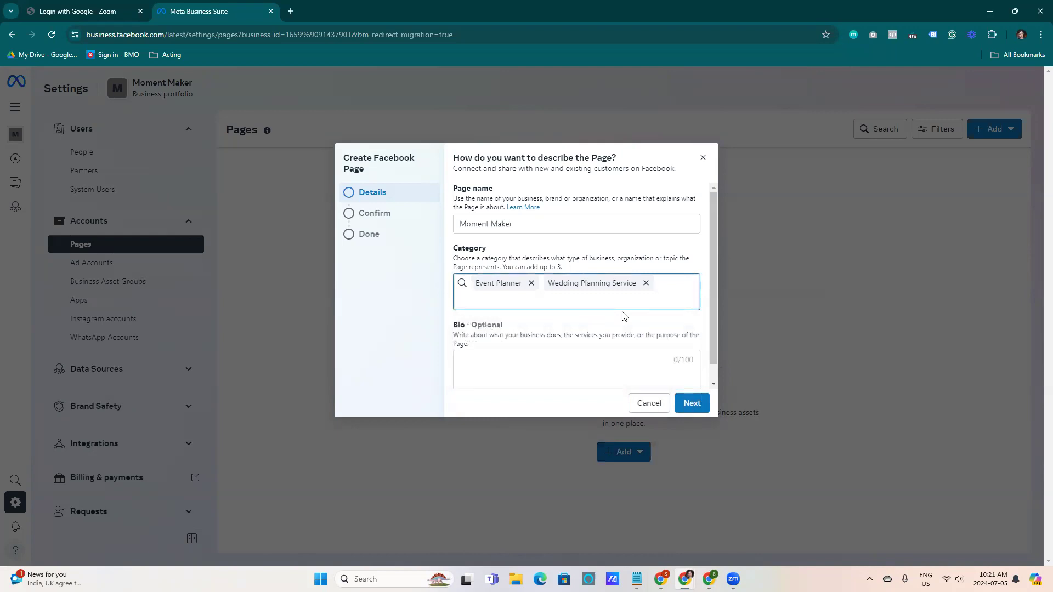
Write the bio "We make your moments memorable. Custom wedding planning and event coordination" and continue
drag(712, 267, 716, 336)
click(545, 353)
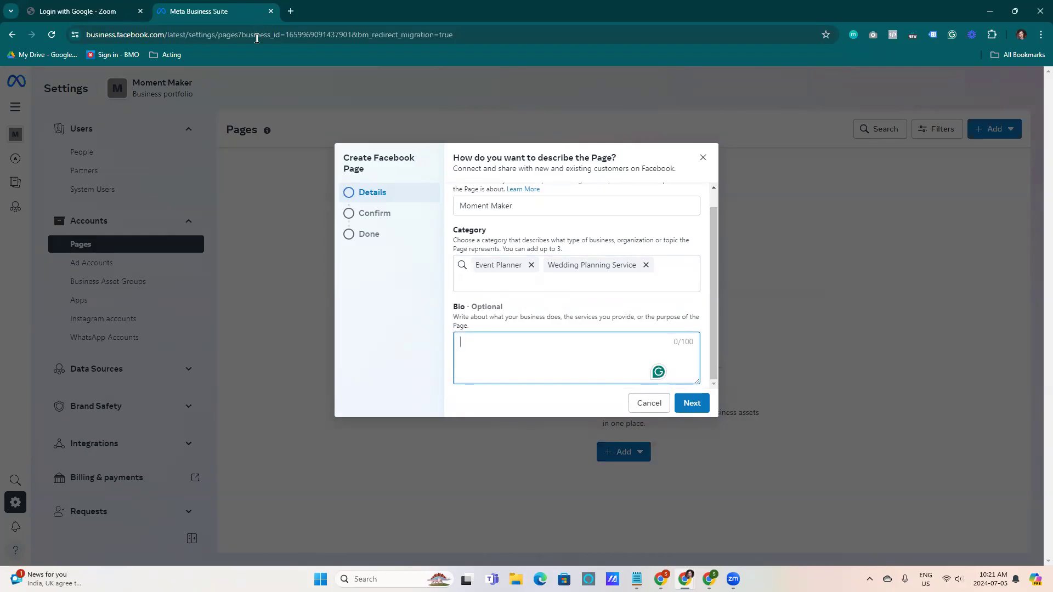
text(e make your moment)
text(s me)
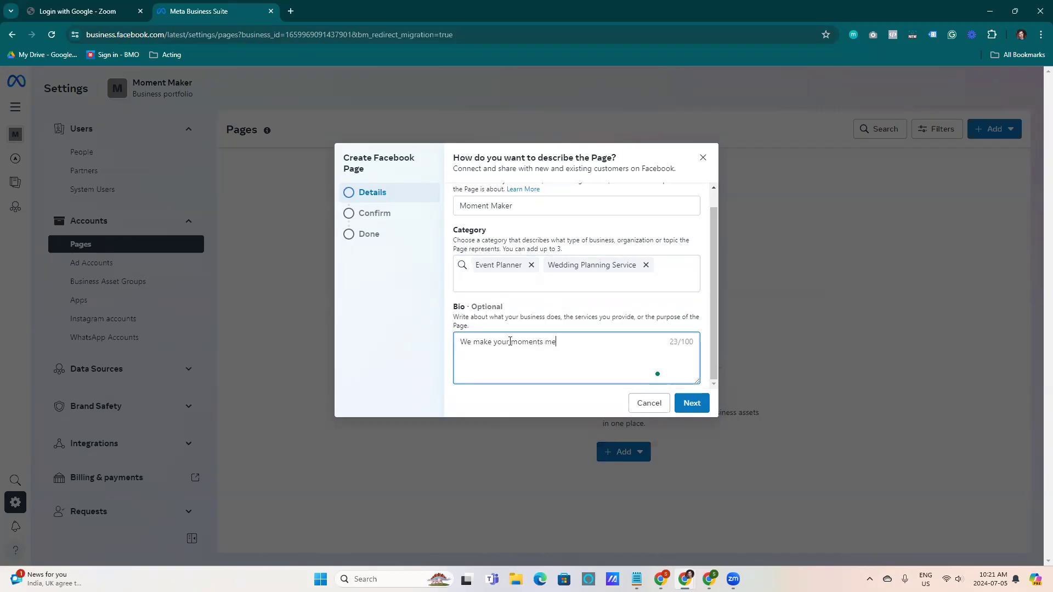
text(morable. Custom wedding plannin)
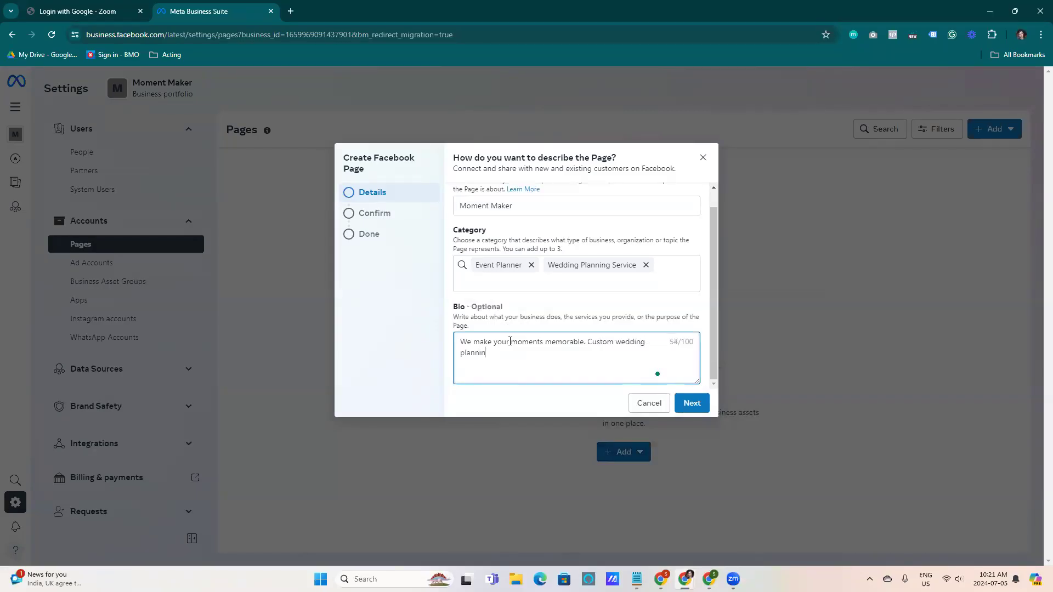
text(g and event coordination.)
click(689, 403)
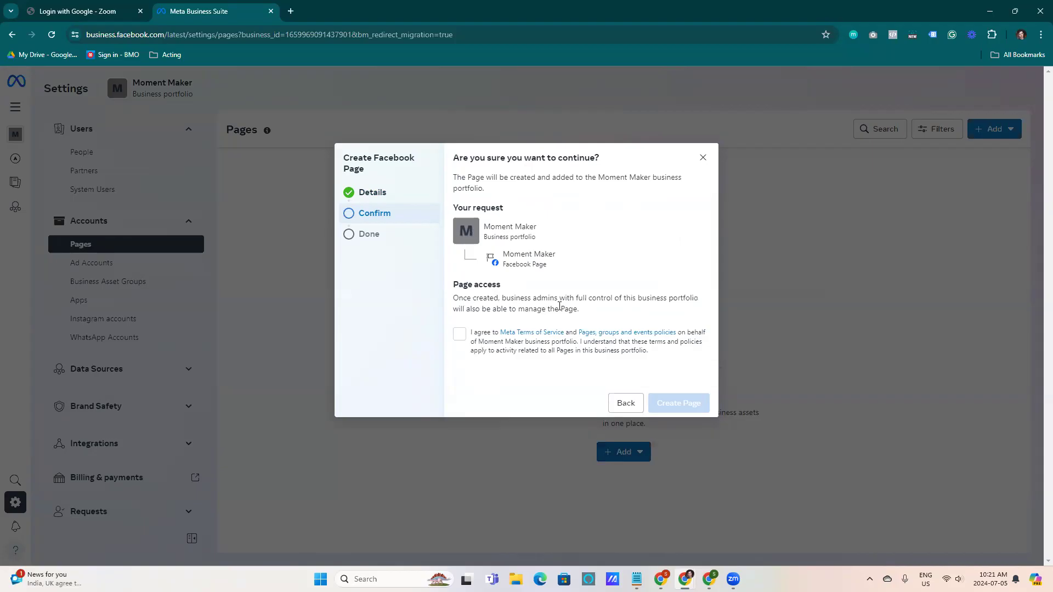
Accept the terms, create the Moment Maker page, close the confirmation, and open the page's details
click(459, 334)
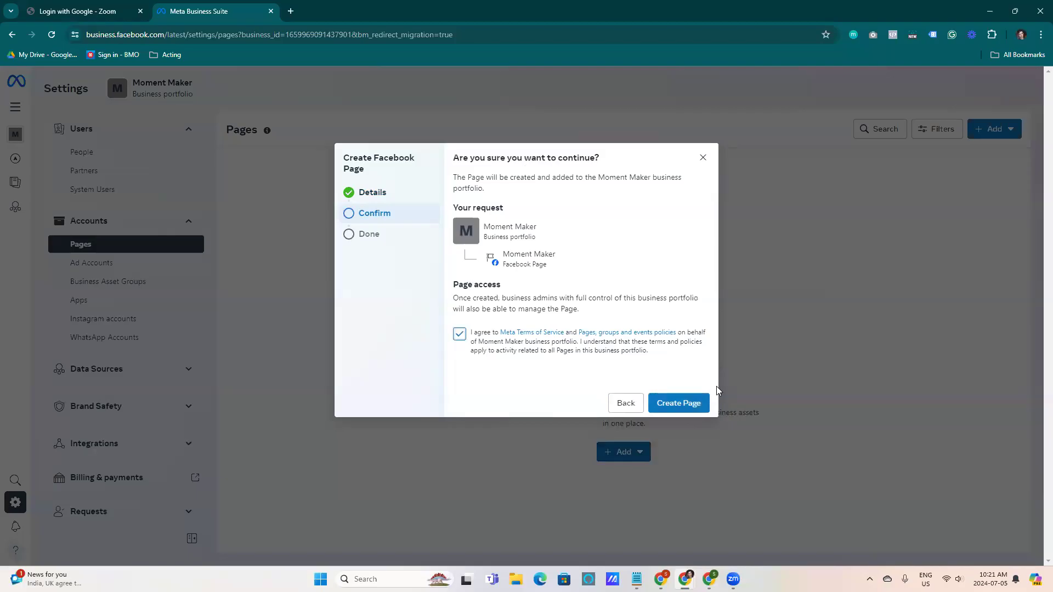
click(680, 392)
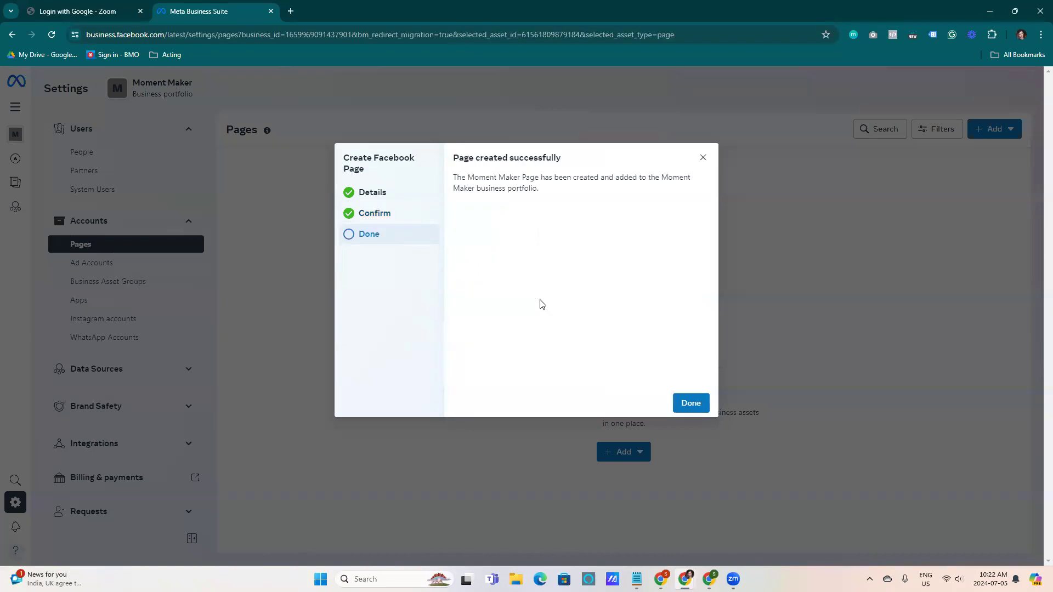
click(691, 404)
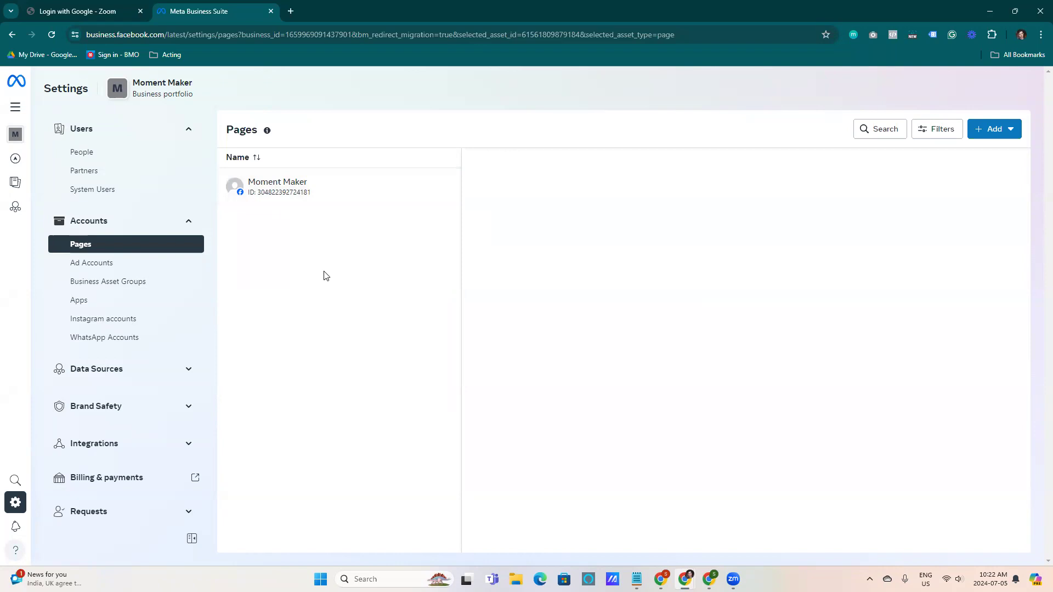
click(306, 199)
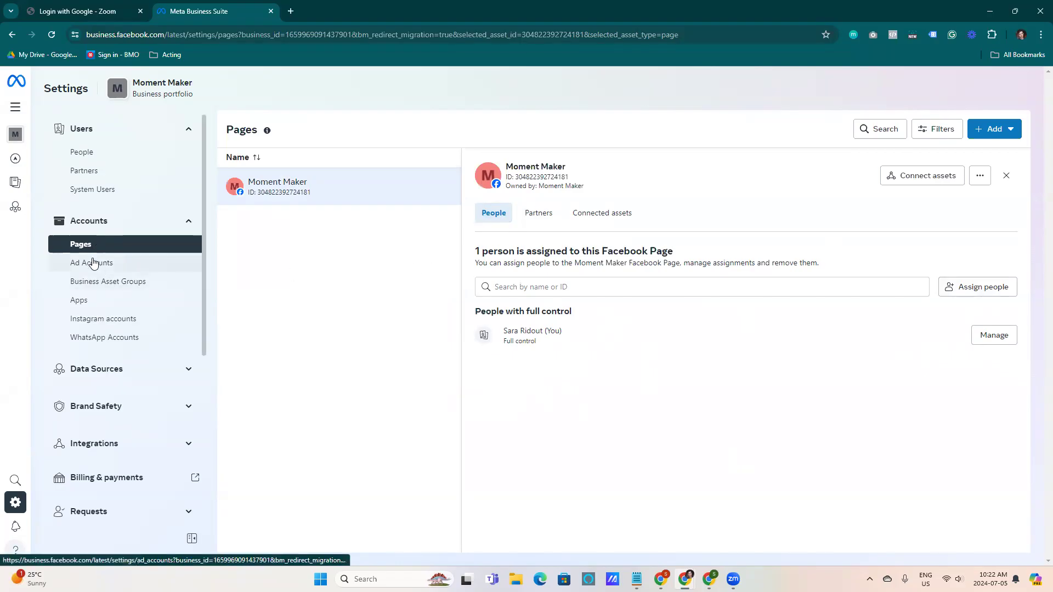
Start claiming an Instagram account for the portfolio, accepting the Instagram terms
click(98, 325)
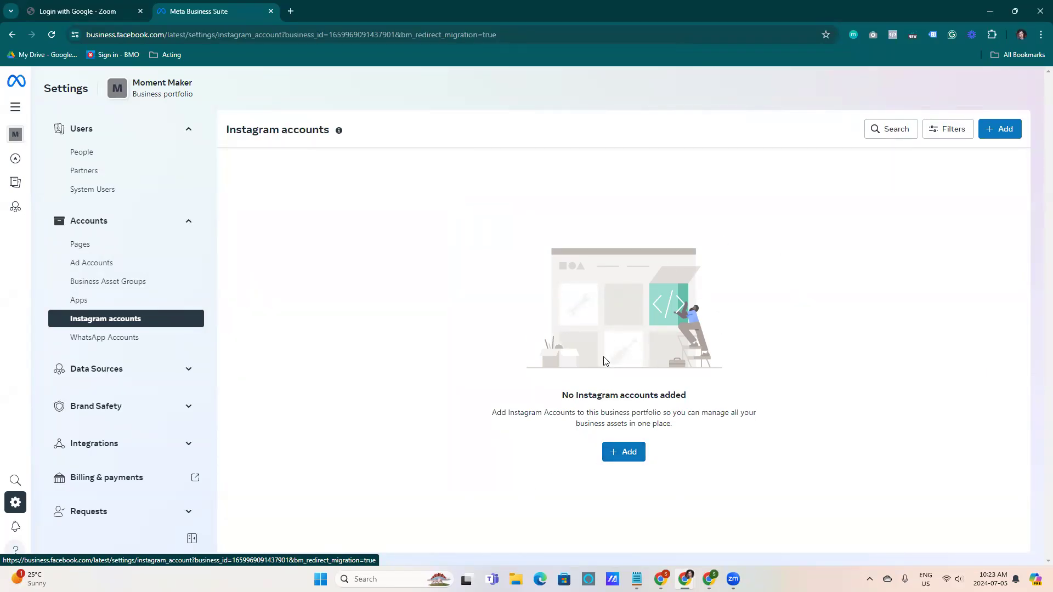
click(618, 456)
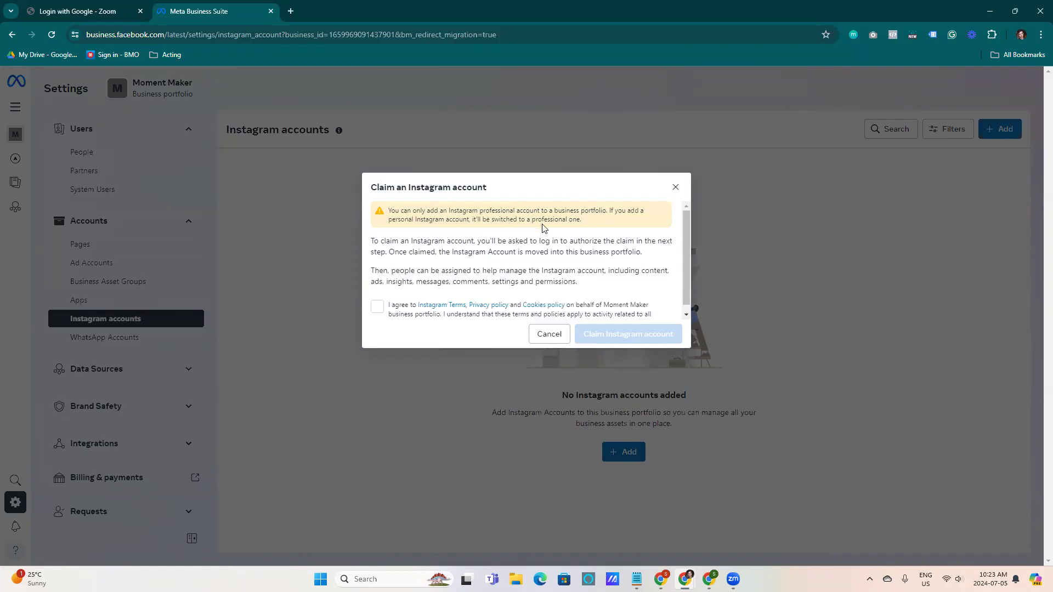
click(377, 307)
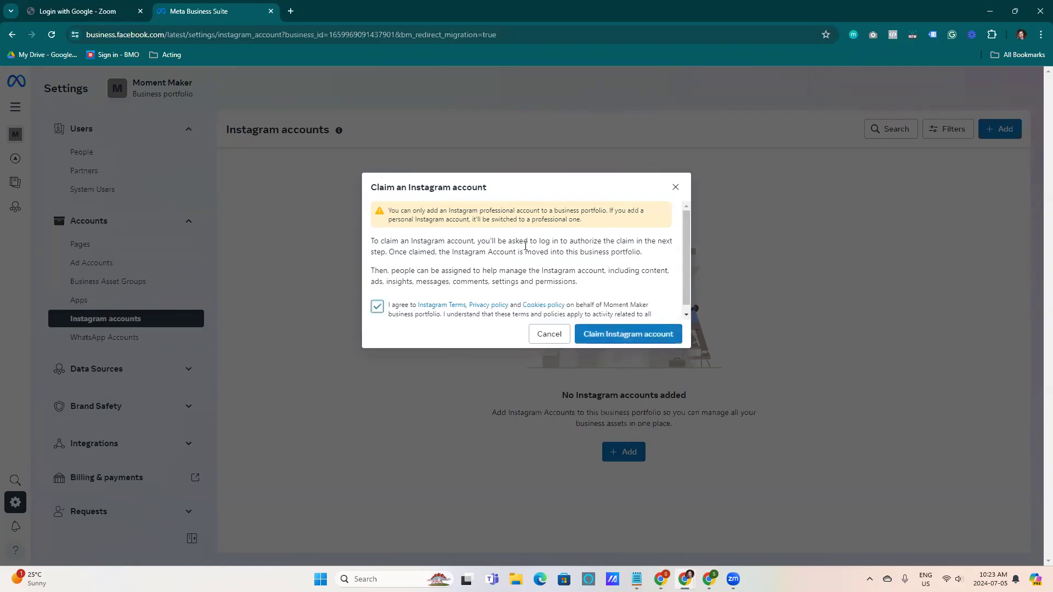
scroll(525, 250, down, 1)
click(612, 335)
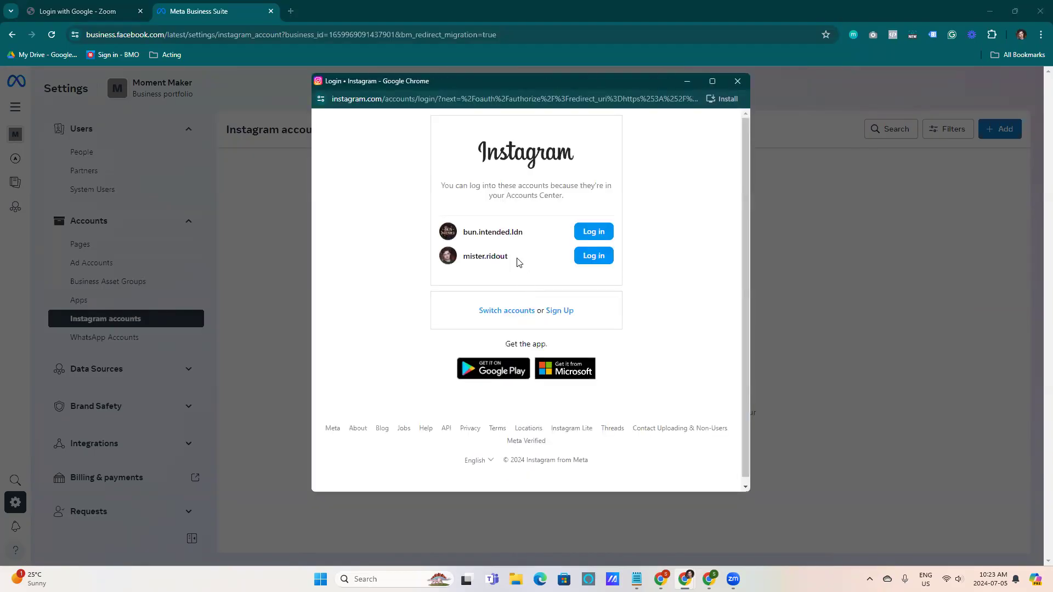
Switch accounts and log in to the Moment Maker Instagram account with its username and password, saving the login info and password
click(517, 312)
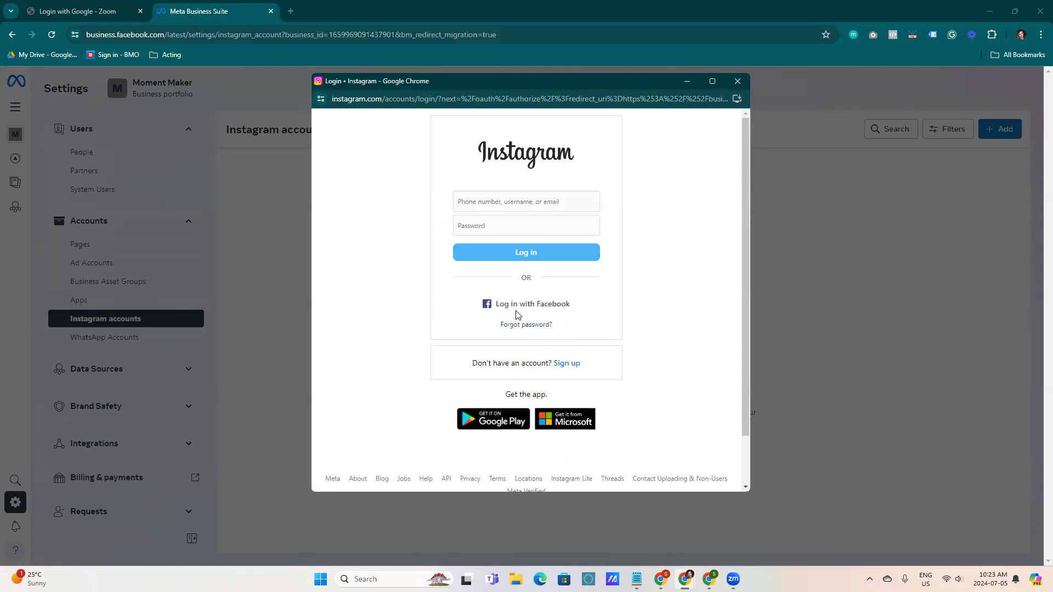
click(510, 202)
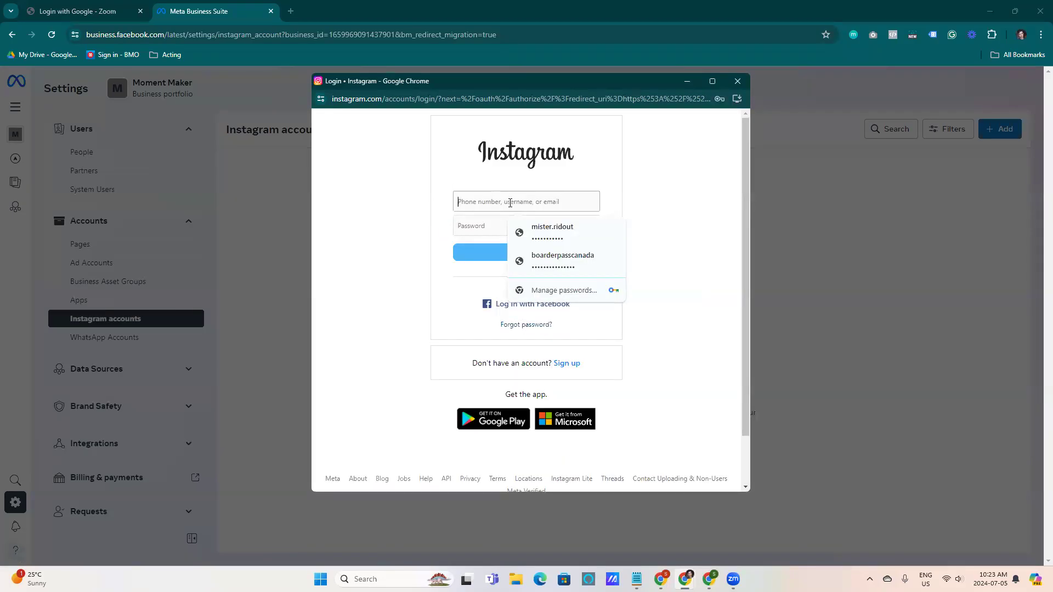
text(Mopm)
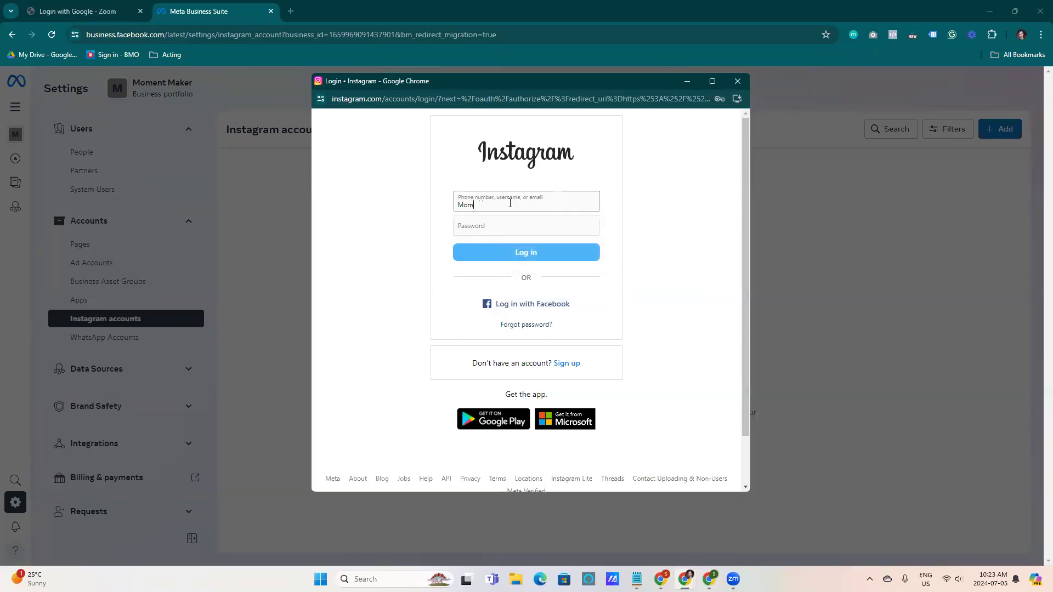
text(yentmkr)
click(509, 225)
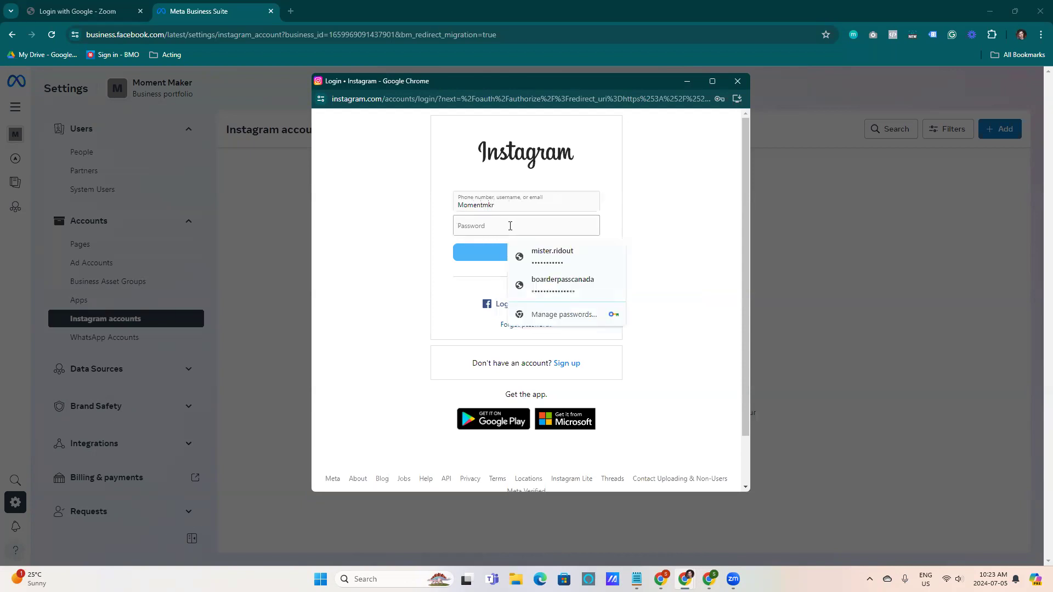
text(m)
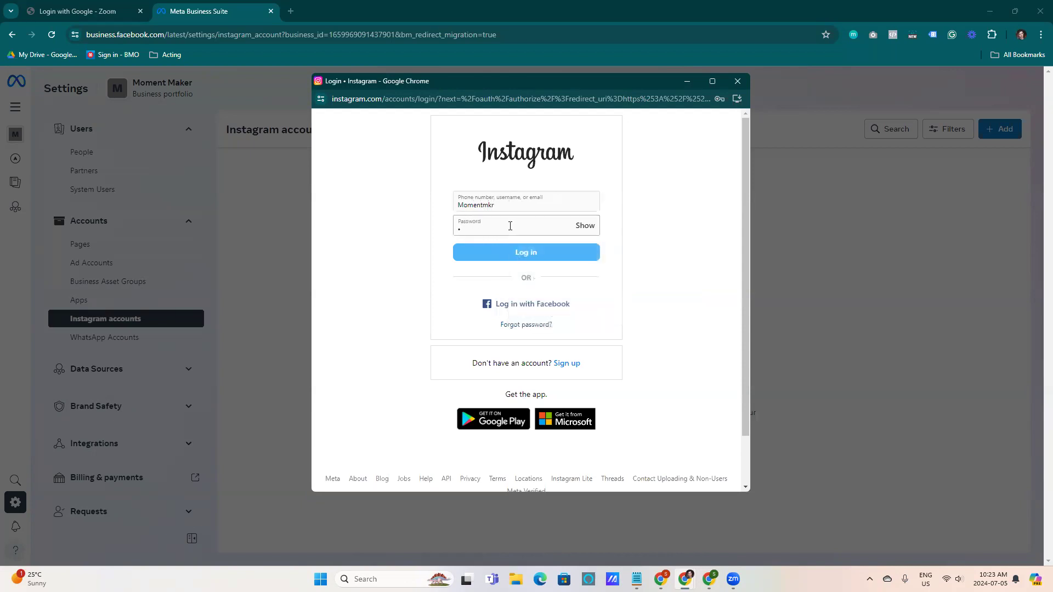
text(*****)
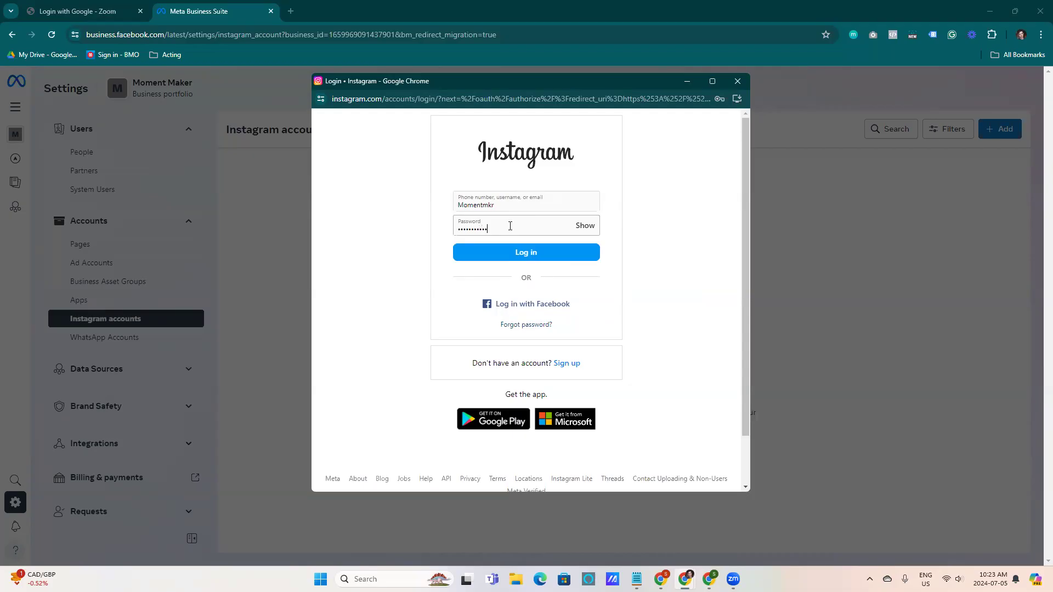
click(501, 252)
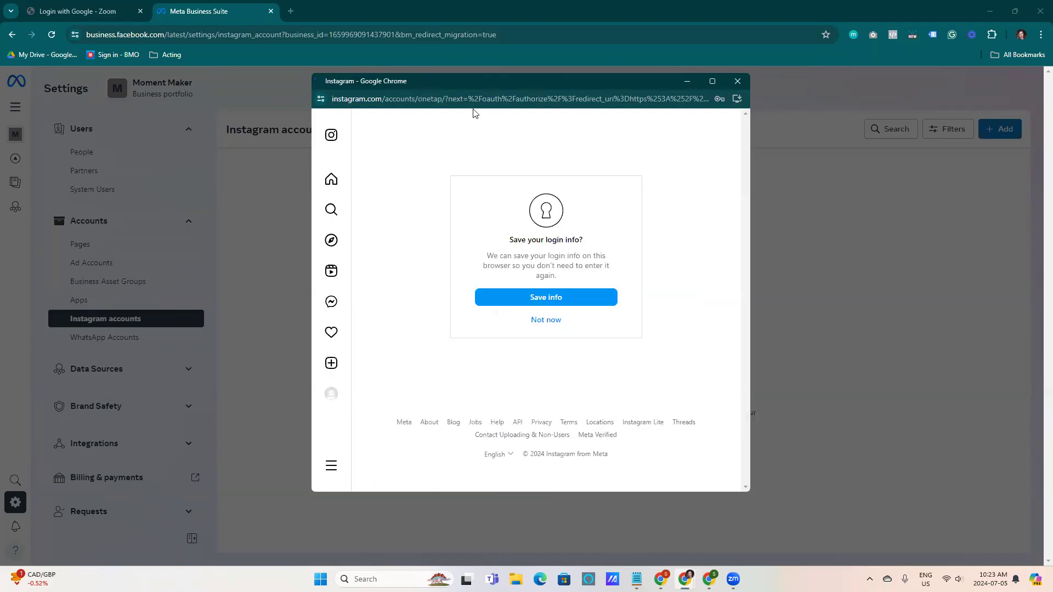
click(512, 303)
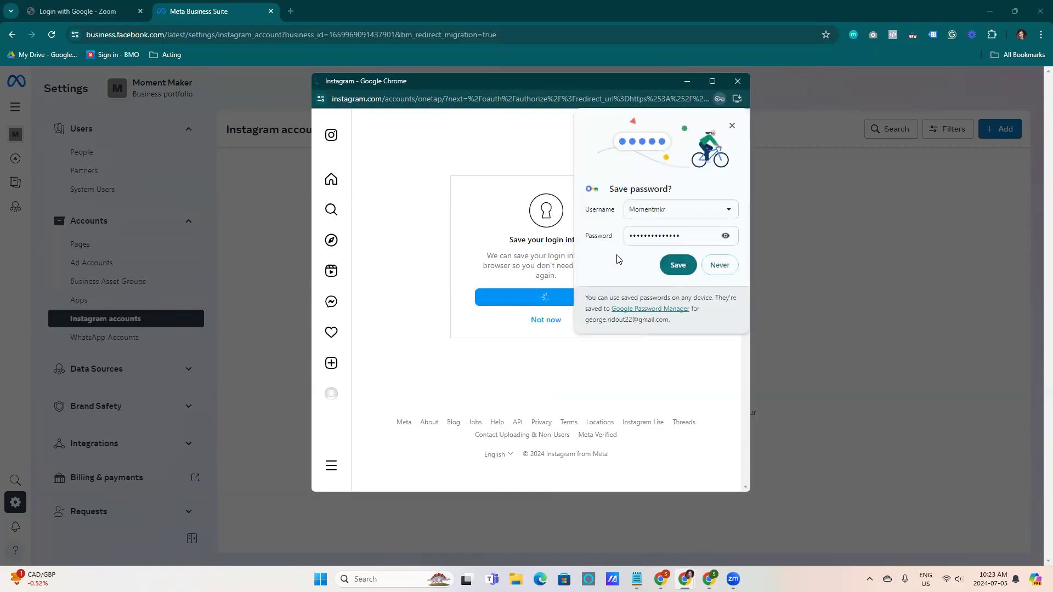
click(678, 265)
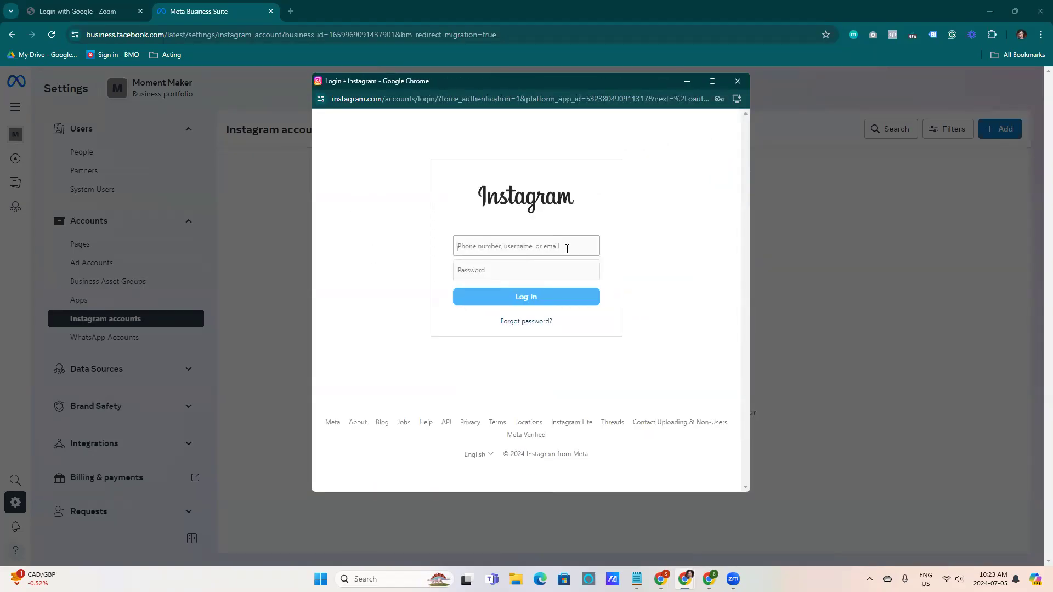
Enter the Windows PIN to autofill the saved Instagram login, skip saving login info, and close the account-added confirmation
click(546, 245)
key(Return)
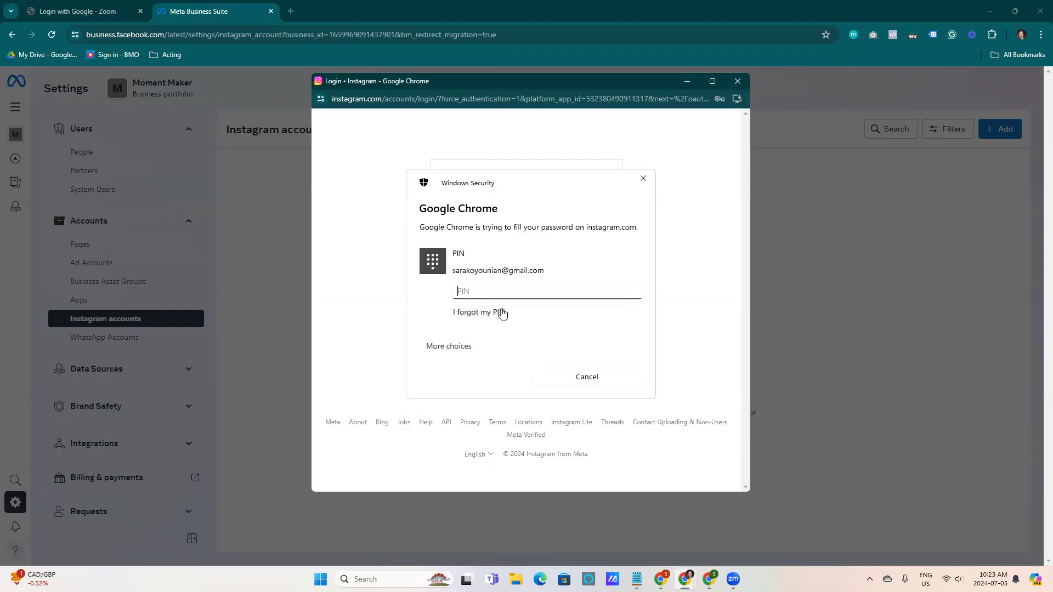
text(••••)
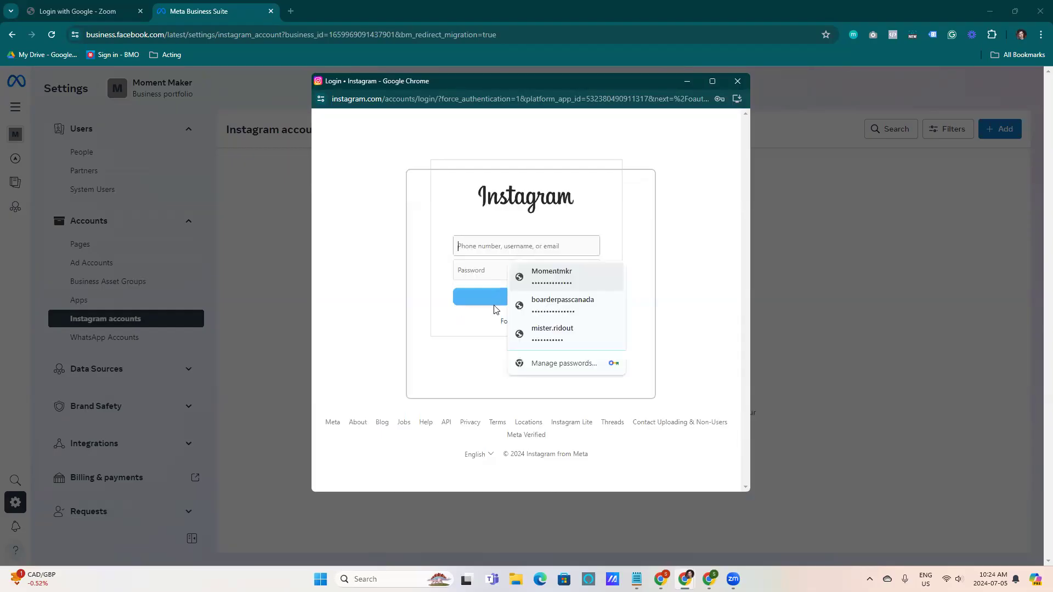
click(514, 301)
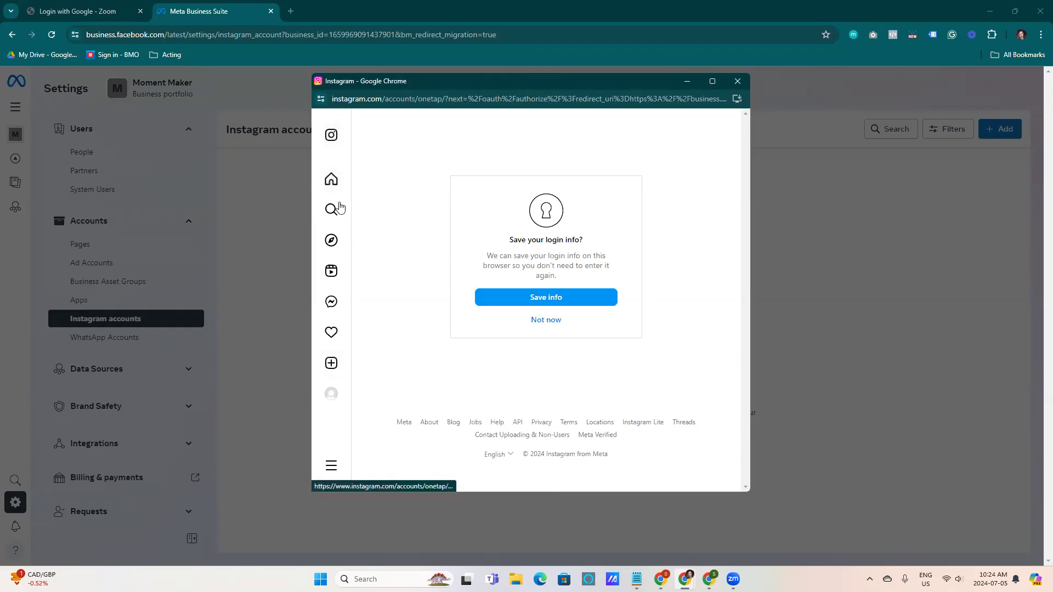
click(547, 321)
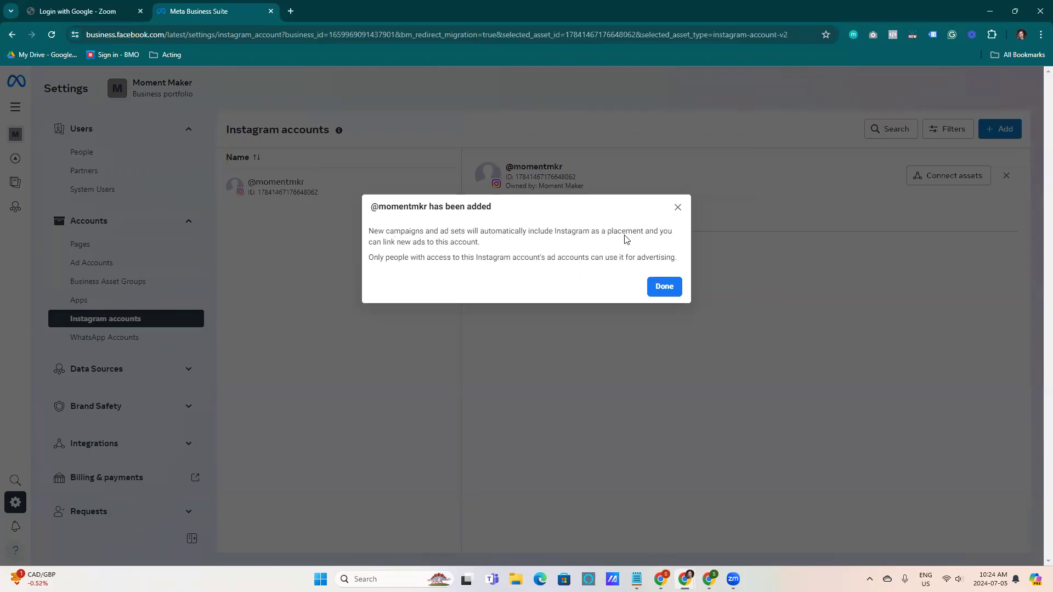
click(662, 287)
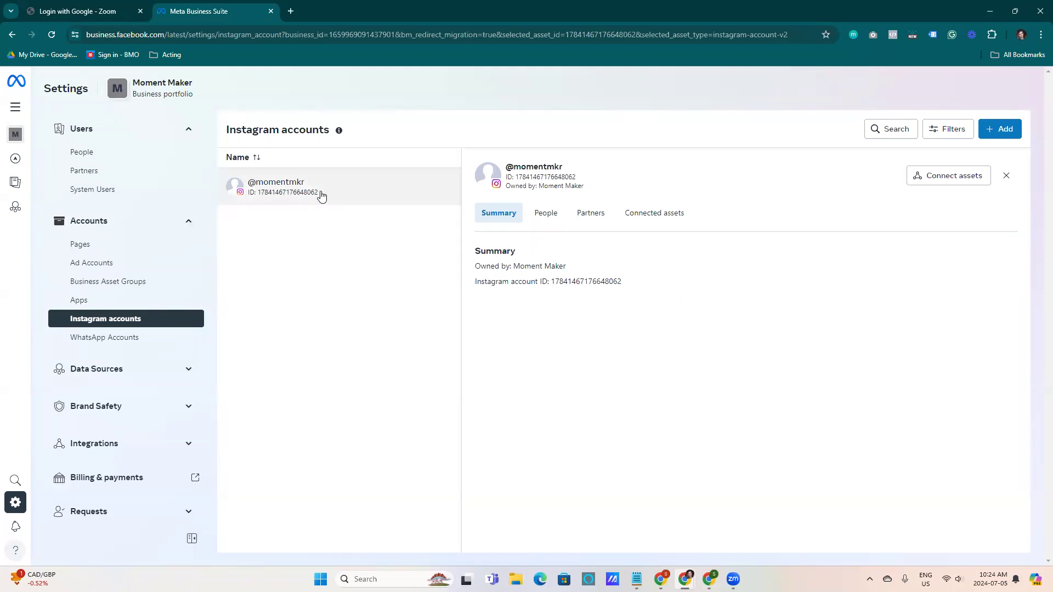
Review the portfolio's Pages, Instagram accounts and Ad Accounts lists
click(118, 244)
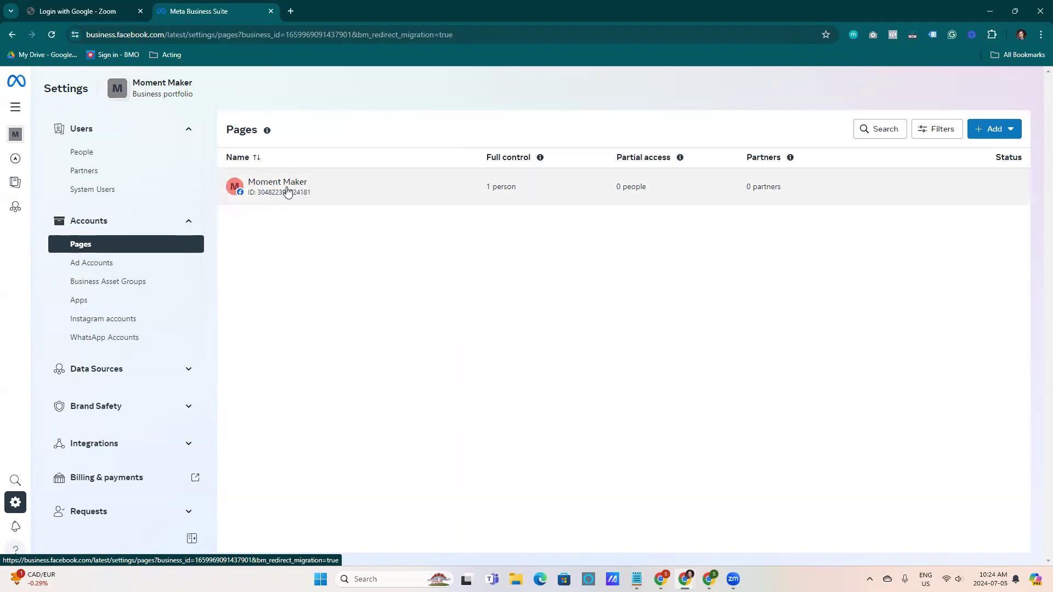
click(116, 324)
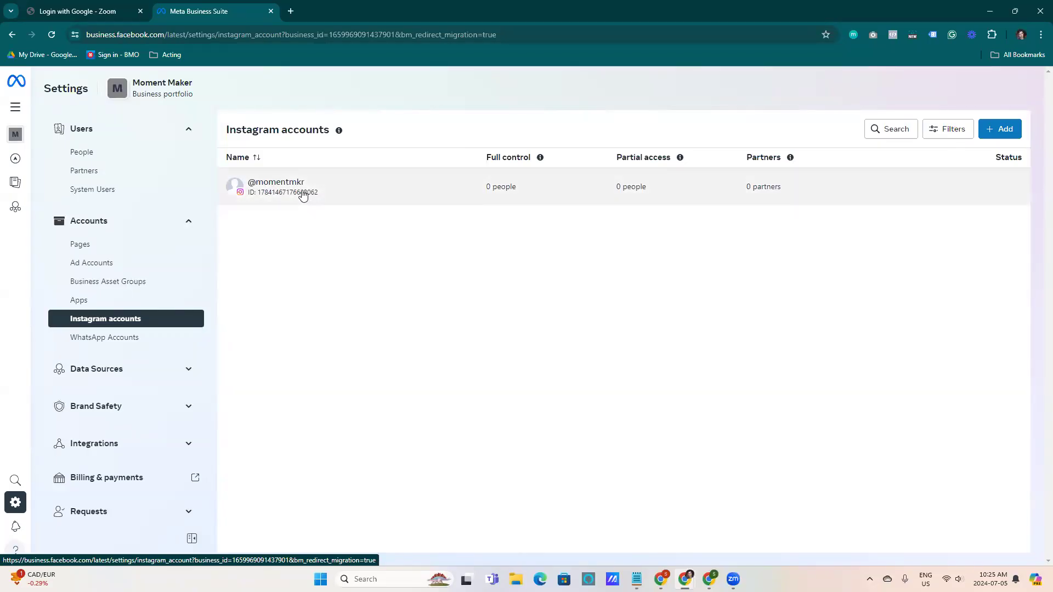
click(108, 263)
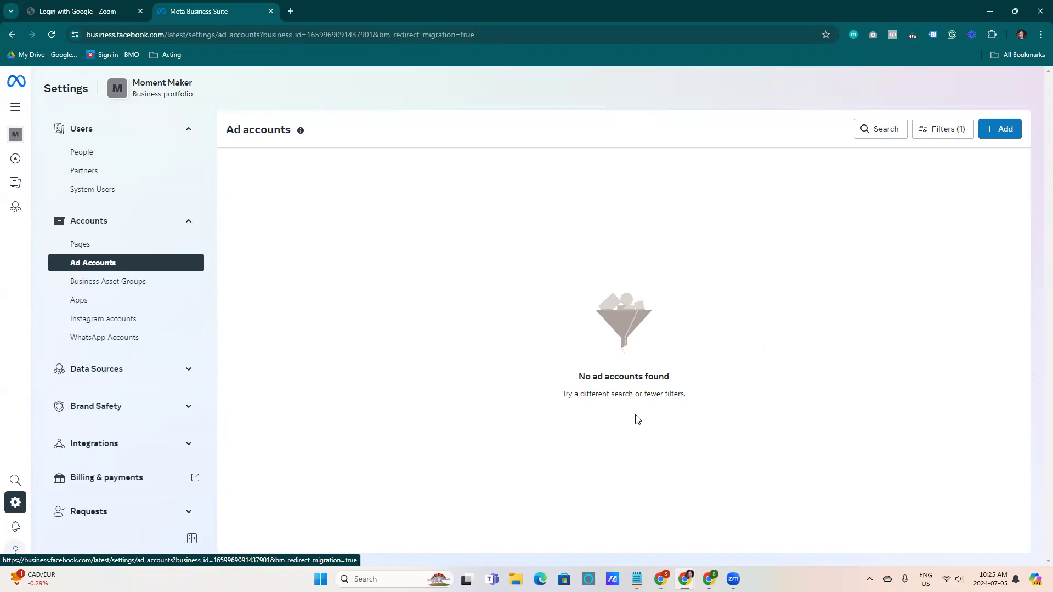
click(1010, 136)
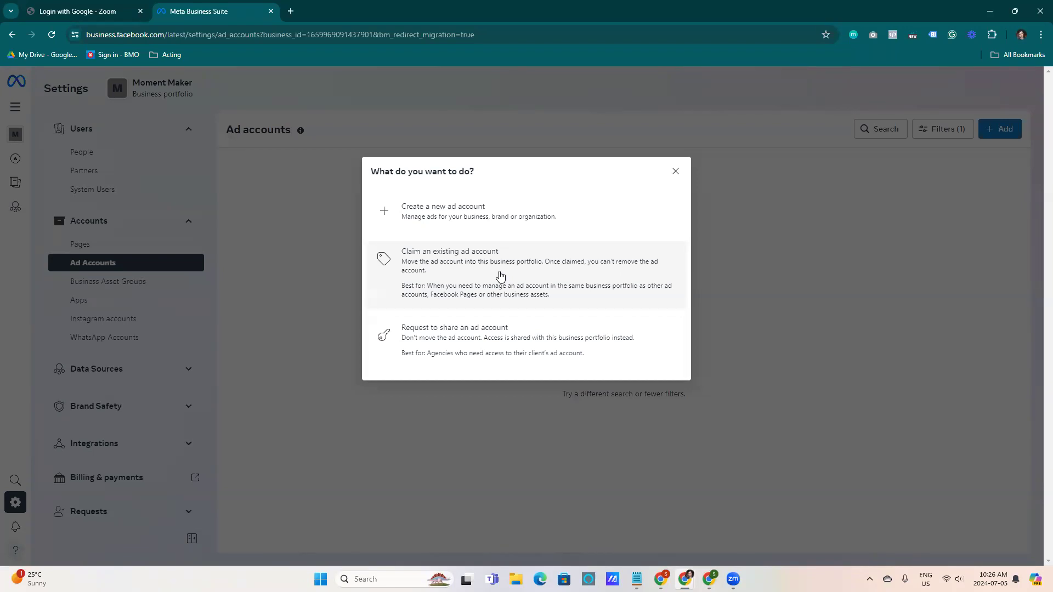
click(500, 275)
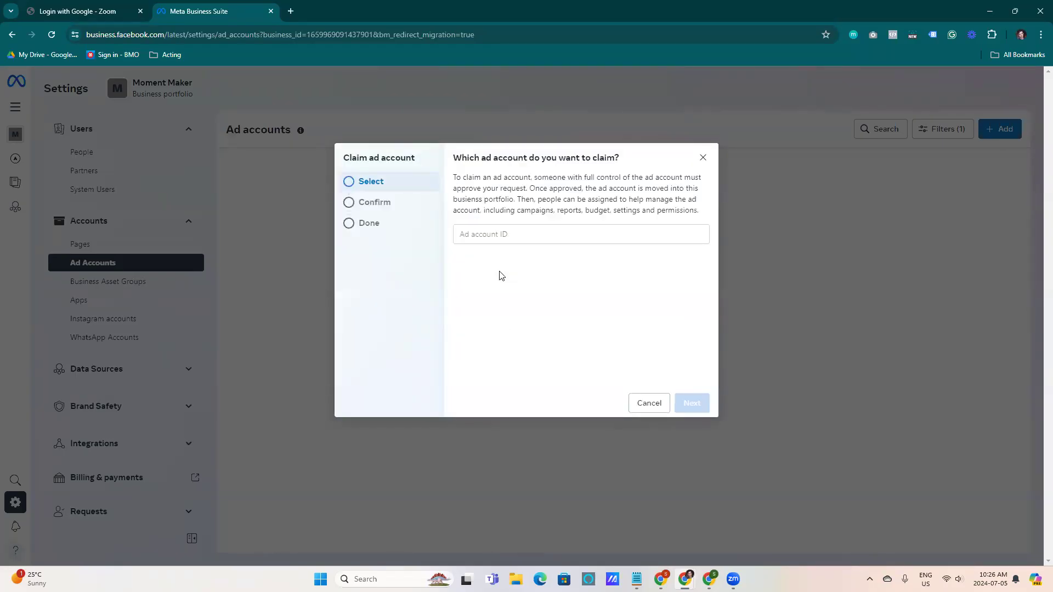
click(654, 405)
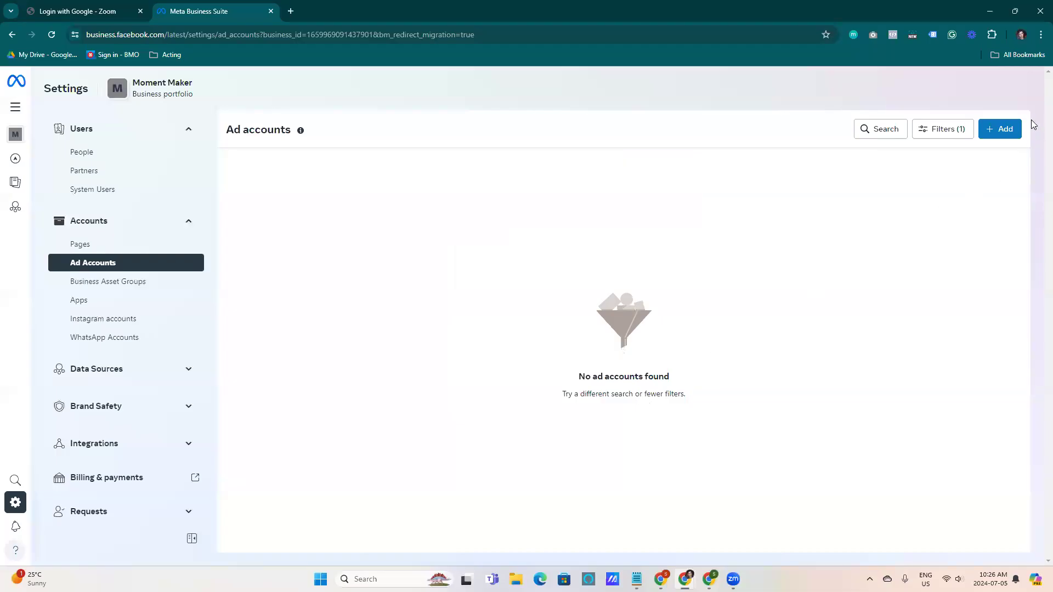
Create a new ad account named Moment Maker Ads with CAD — Canadian Dollar currency and continue
click(1008, 130)
click(442, 213)
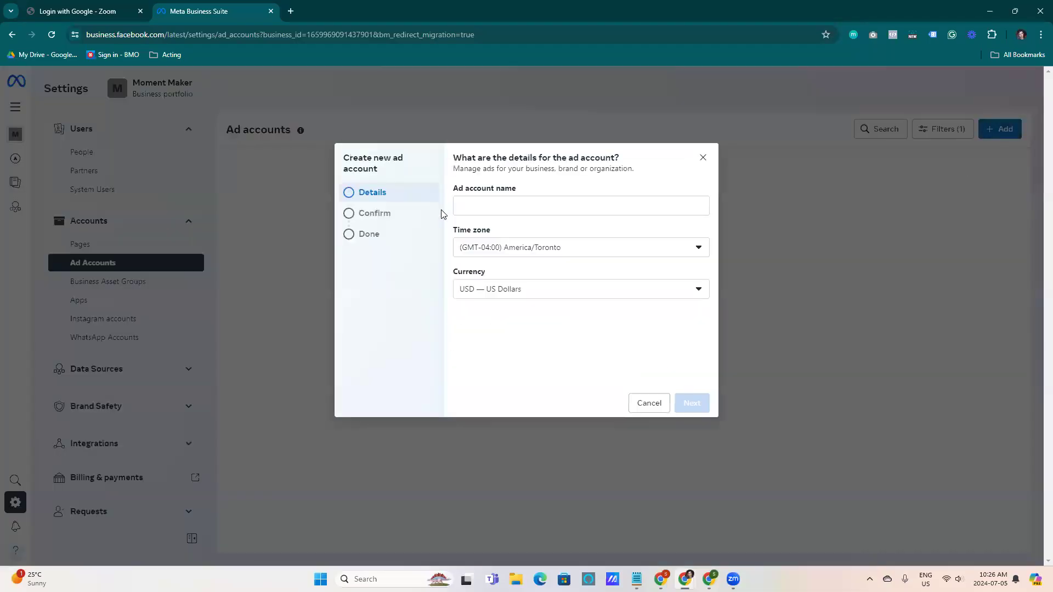
click(457, 205)
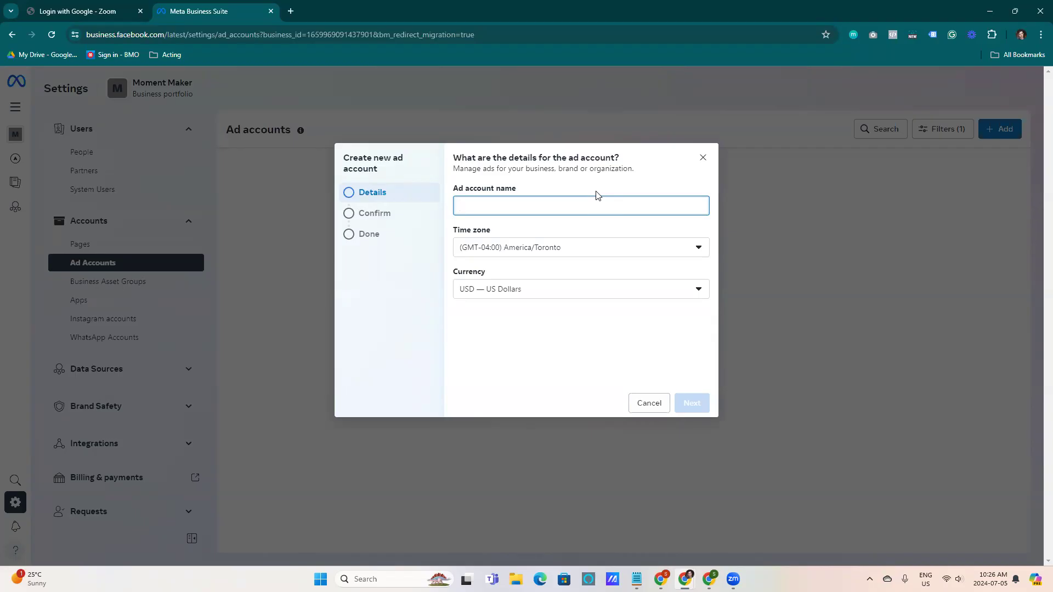
text(Moment Maker Ads)
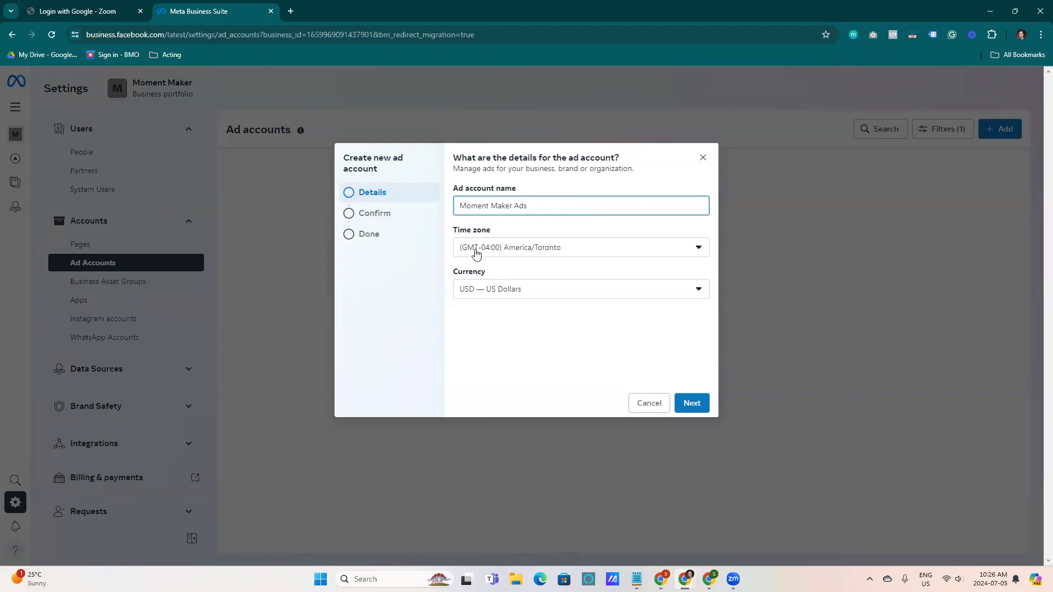
click(521, 293)
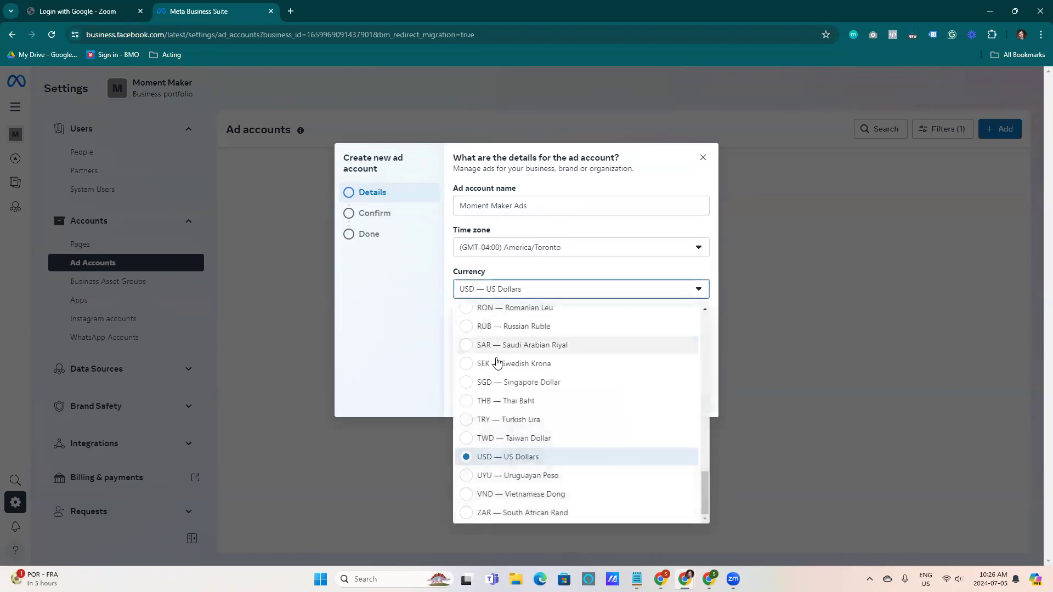
scroll(497, 364, up, 10)
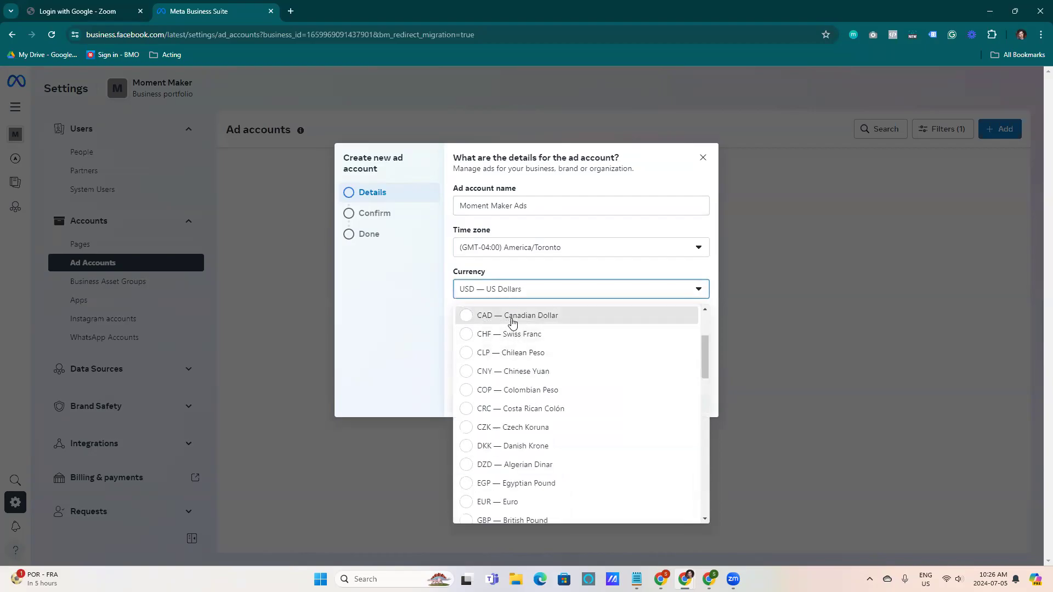
click(512, 318)
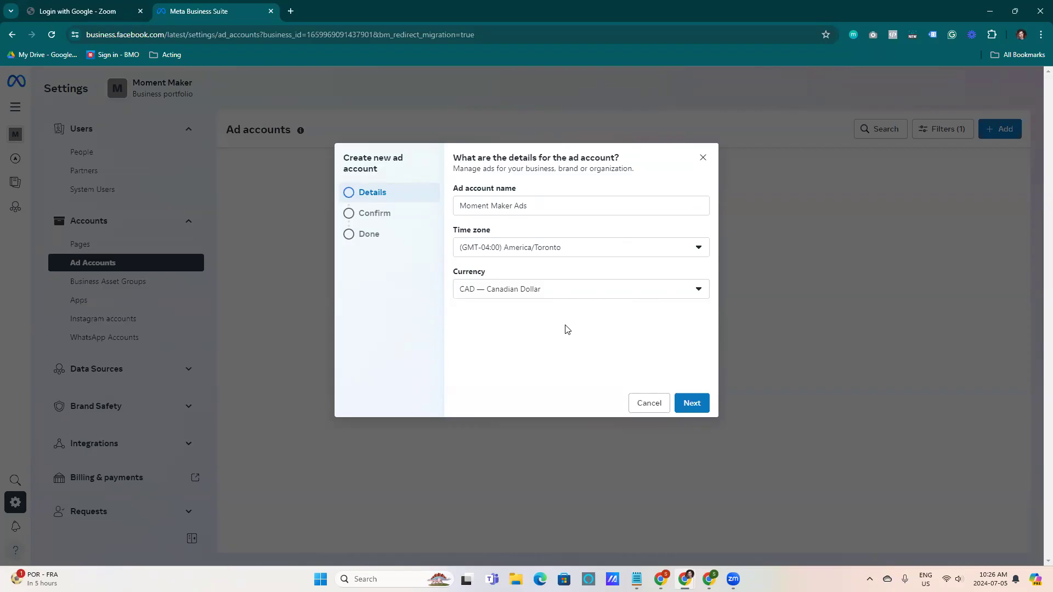
click(690, 407)
click(689, 405)
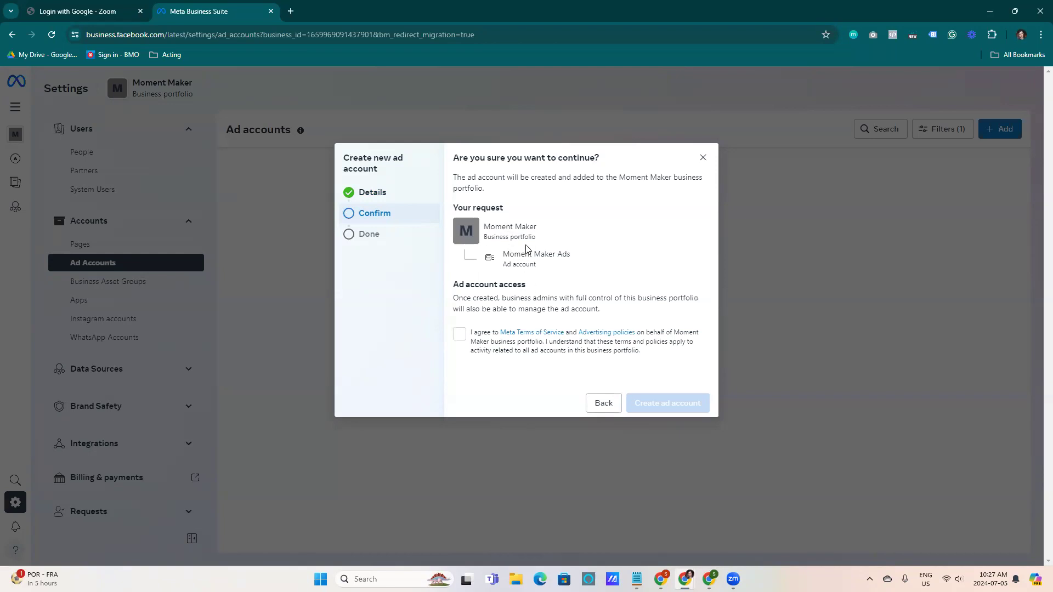
Agree to the terms, create the ad account, and close the success dialog
click(460, 334)
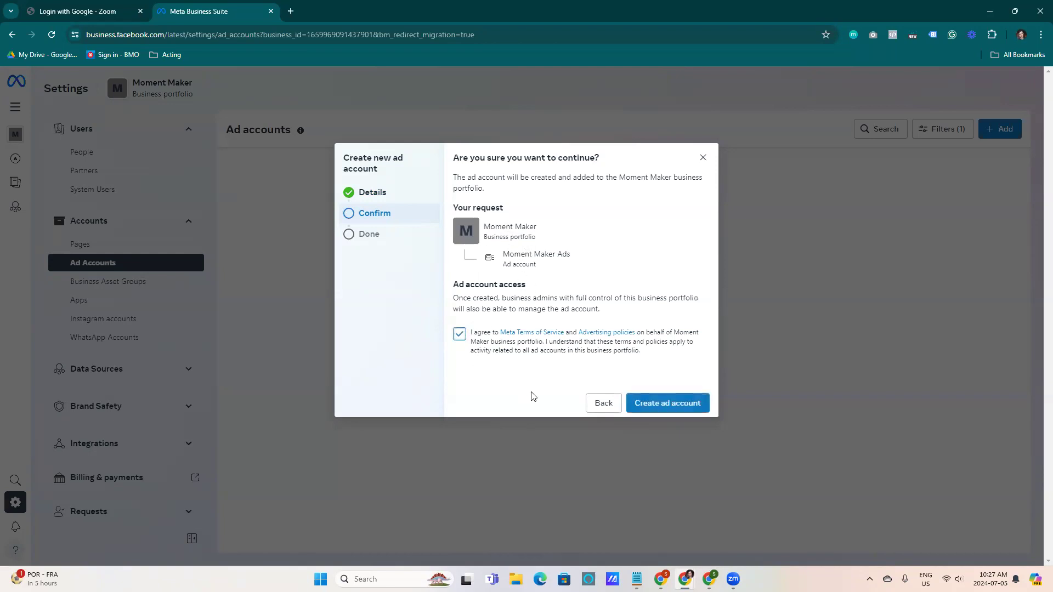
click(636, 402)
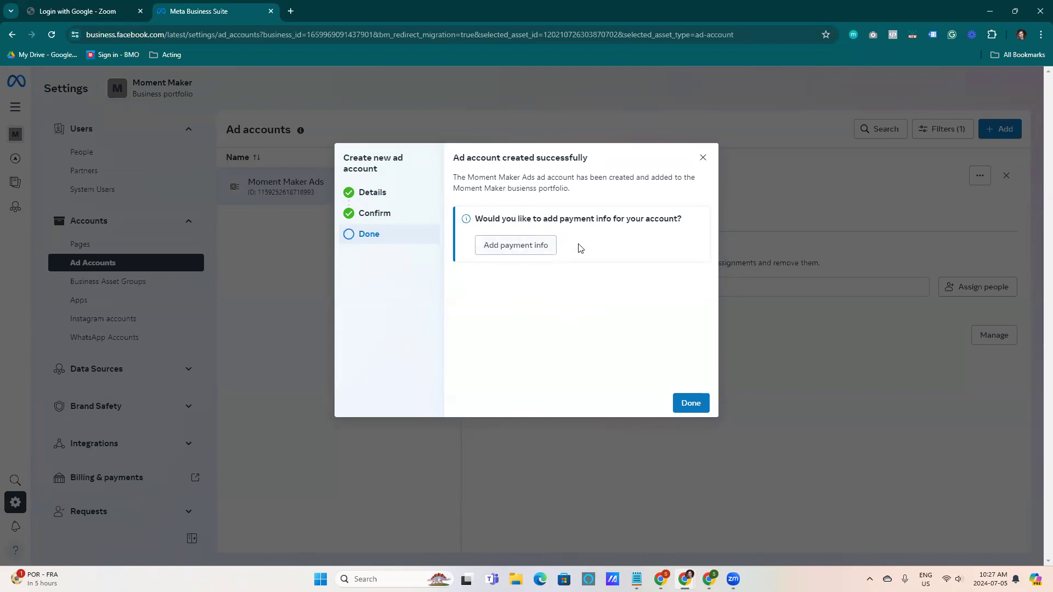
click(684, 403)
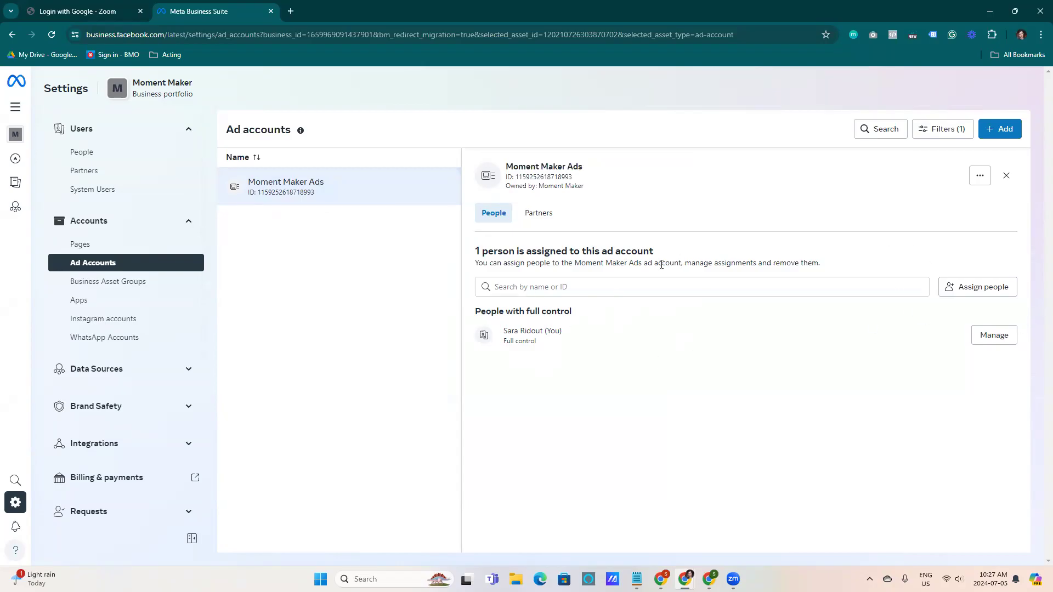
Give the portfolio owner full control of the Moment Maker Ads ad account by enabling Manage ad accounts and assigning
click(1000, 130)
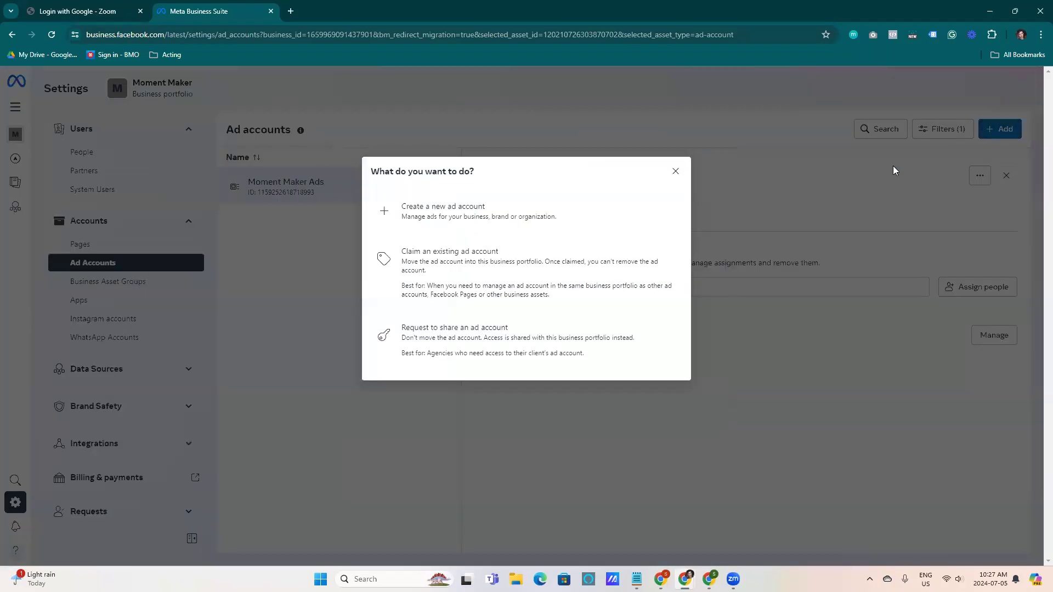
click(674, 172)
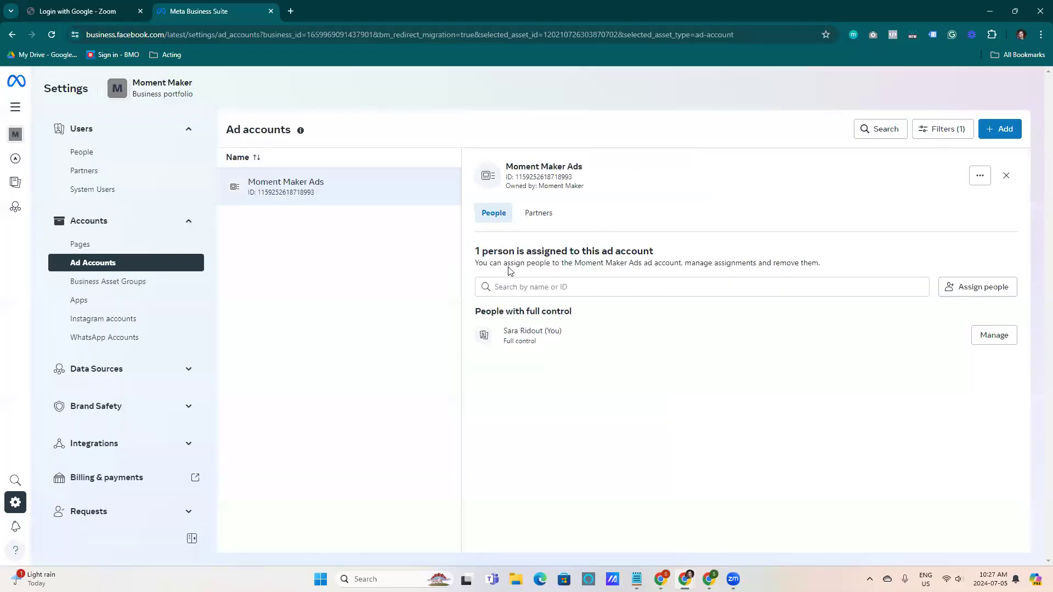
click(982, 290)
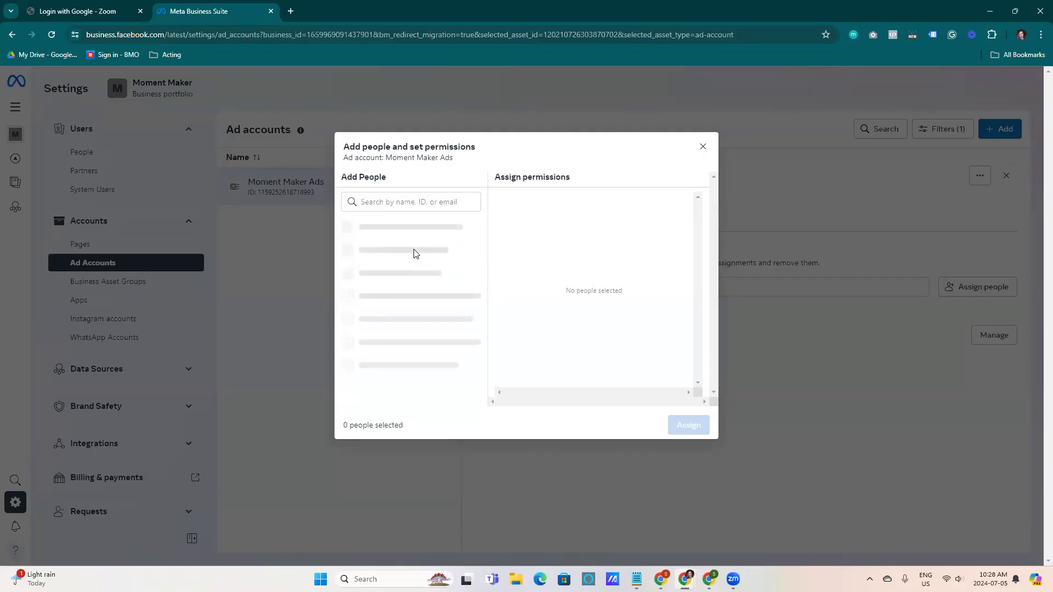
click(406, 204)
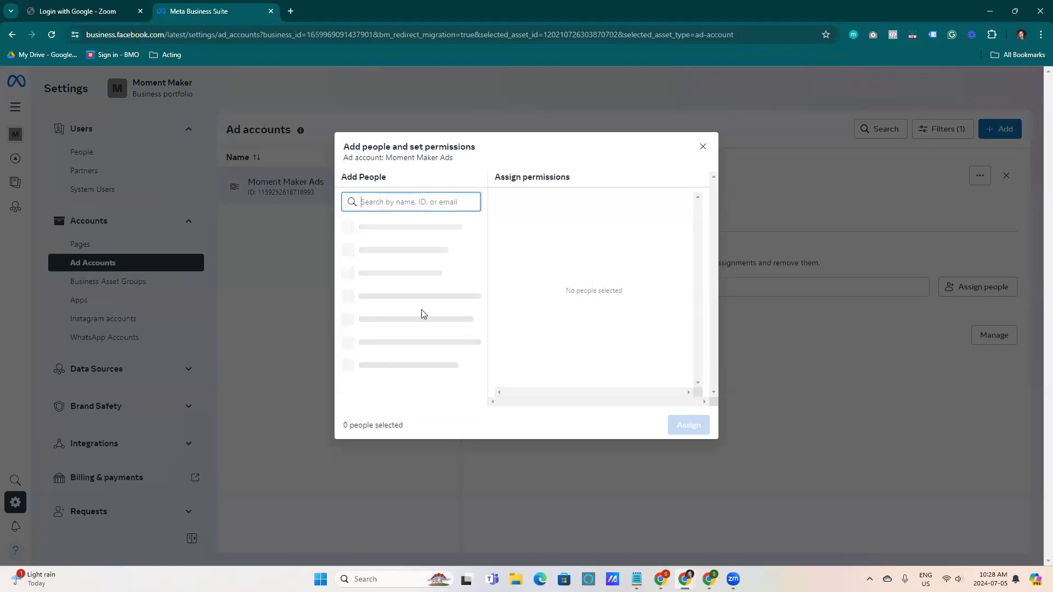
click(406, 226)
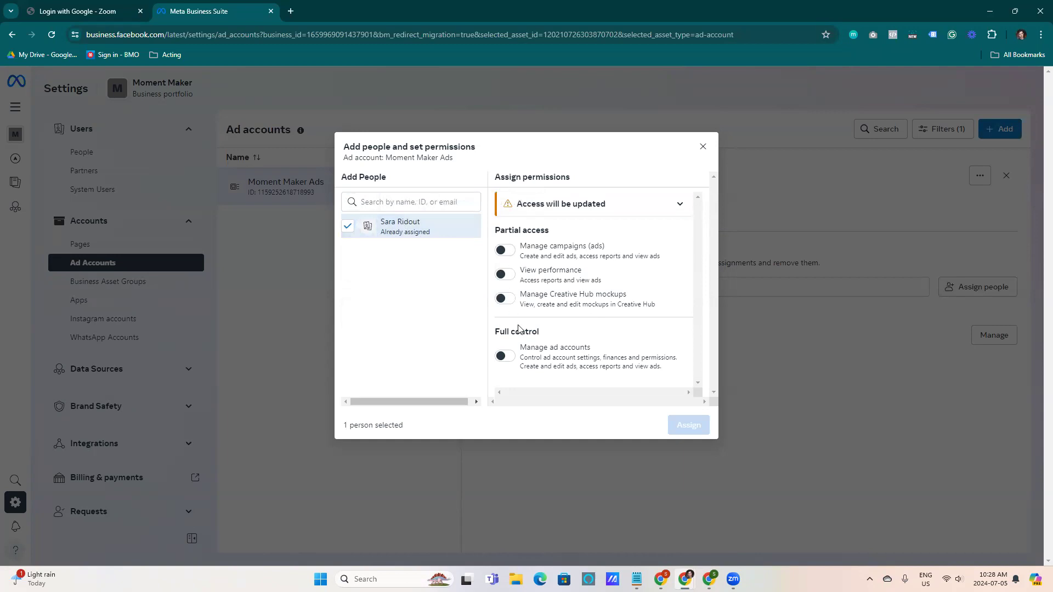
click(504, 356)
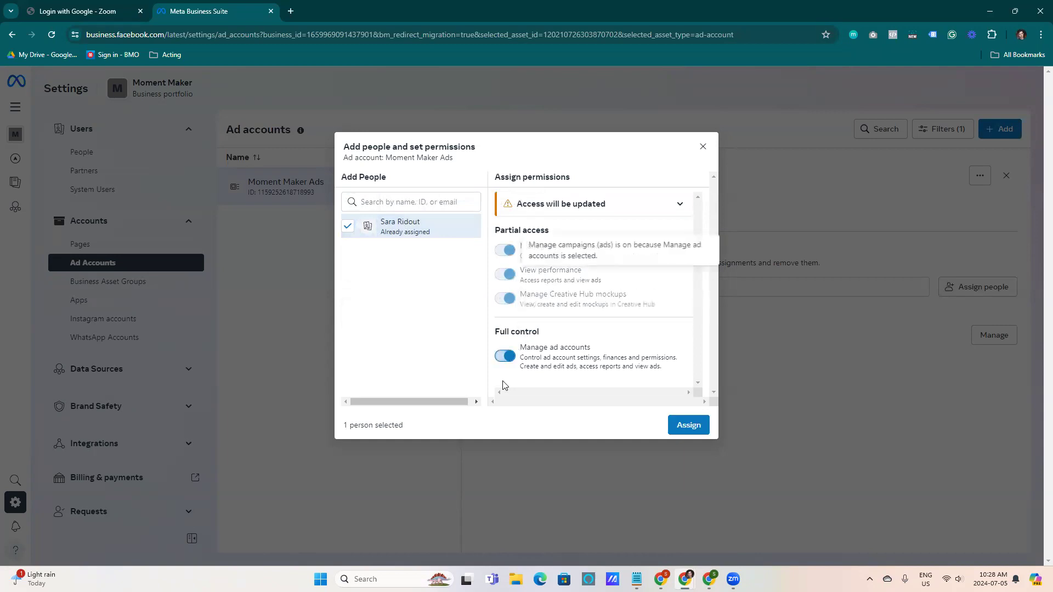
click(686, 425)
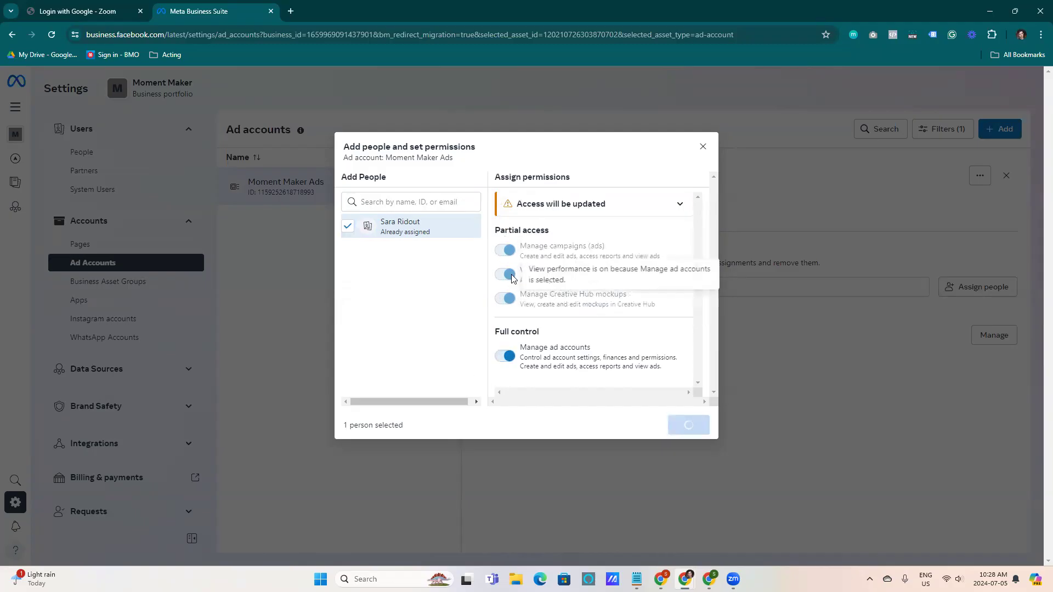
click(669, 380)
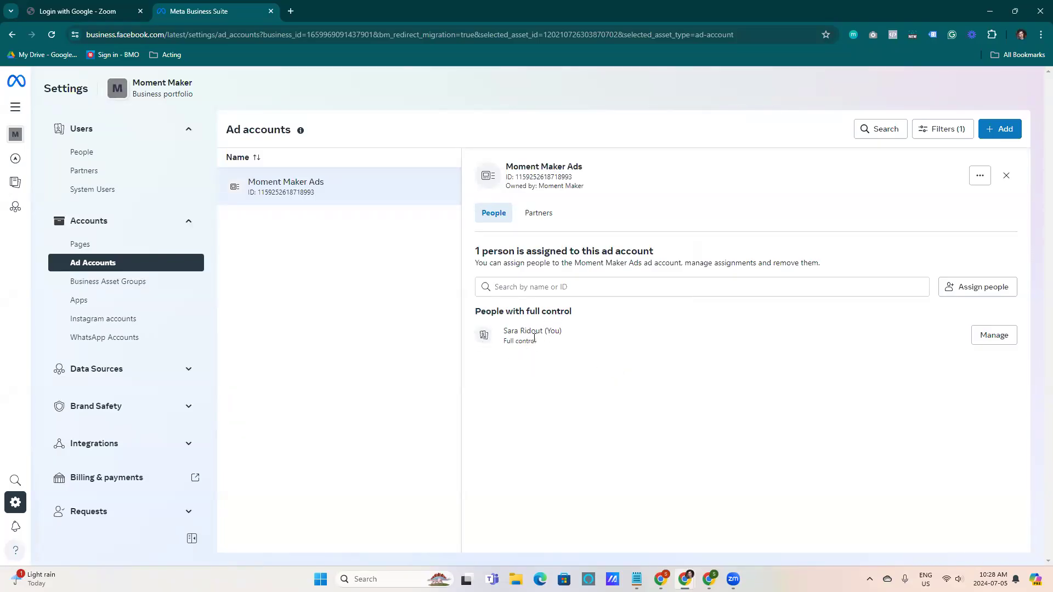
Create a new dataset named Moment Maker under Data Sources
drag(502, 331, 567, 332)
click(615, 391)
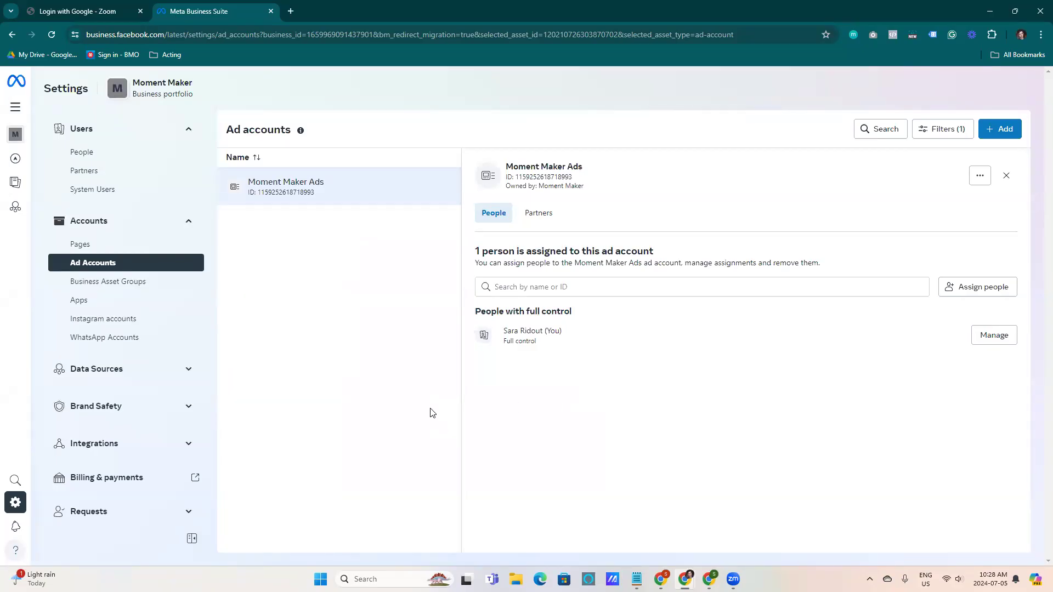
click(184, 373)
scroll(203, 258, down, 2)
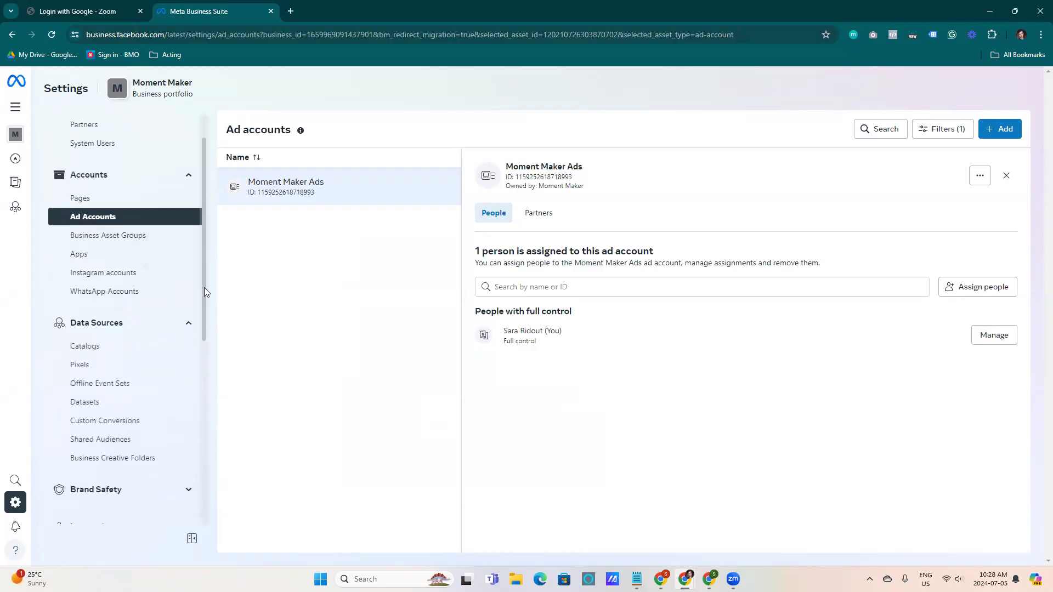
scroll(204, 287, down, 2)
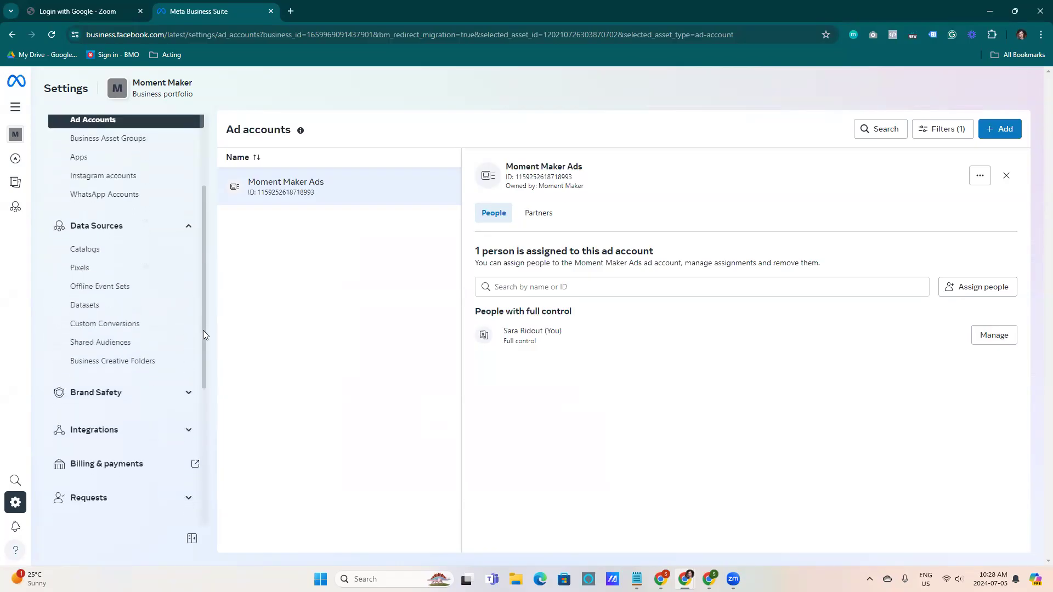
click(73, 270)
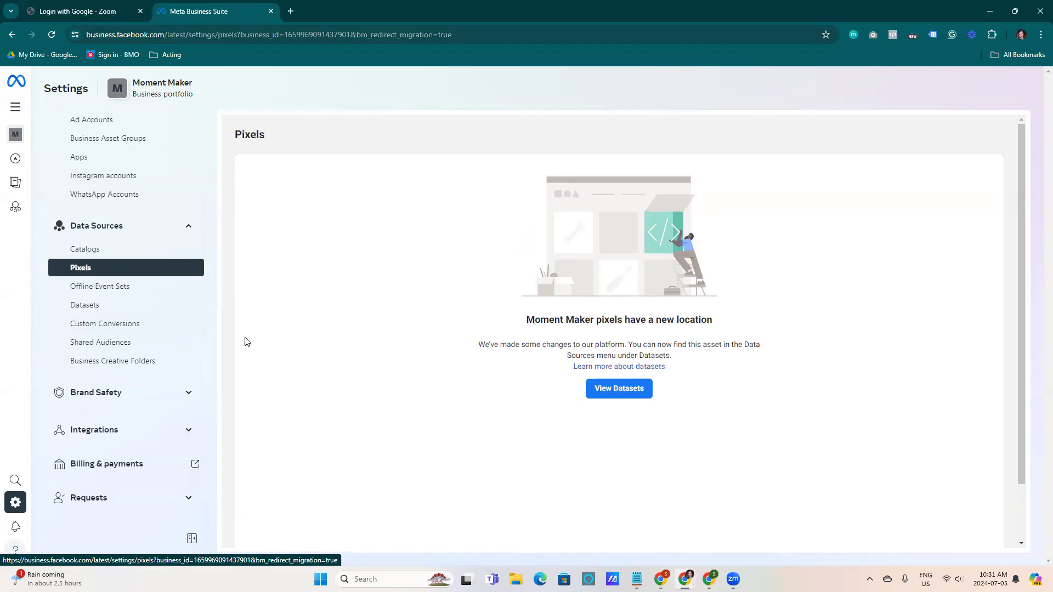
click(92, 305)
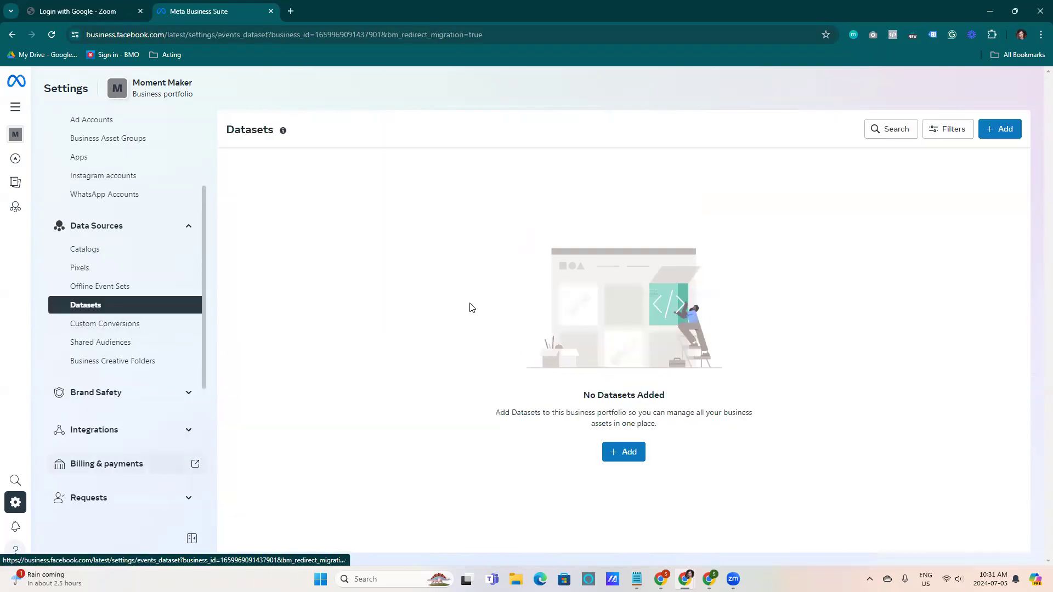
click(617, 449)
click(507, 249)
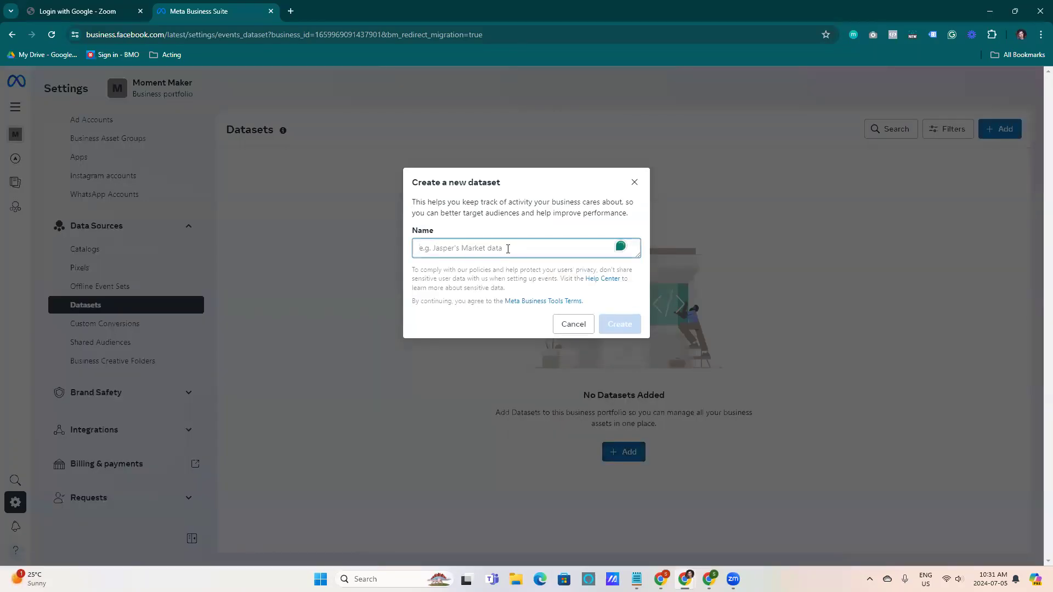
text(Moment Maker)
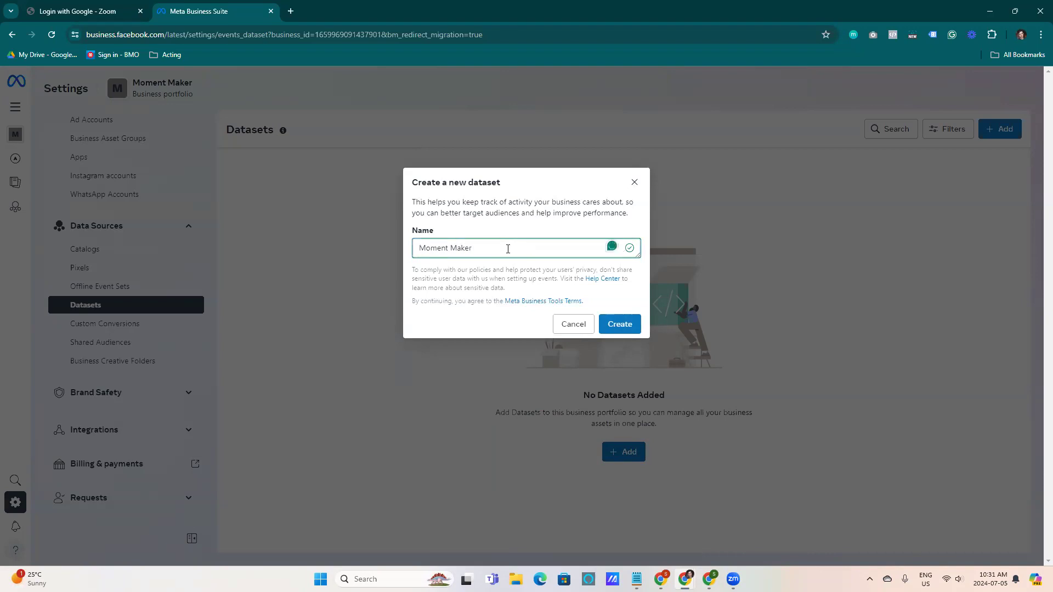
text(Pix)
click(617, 325)
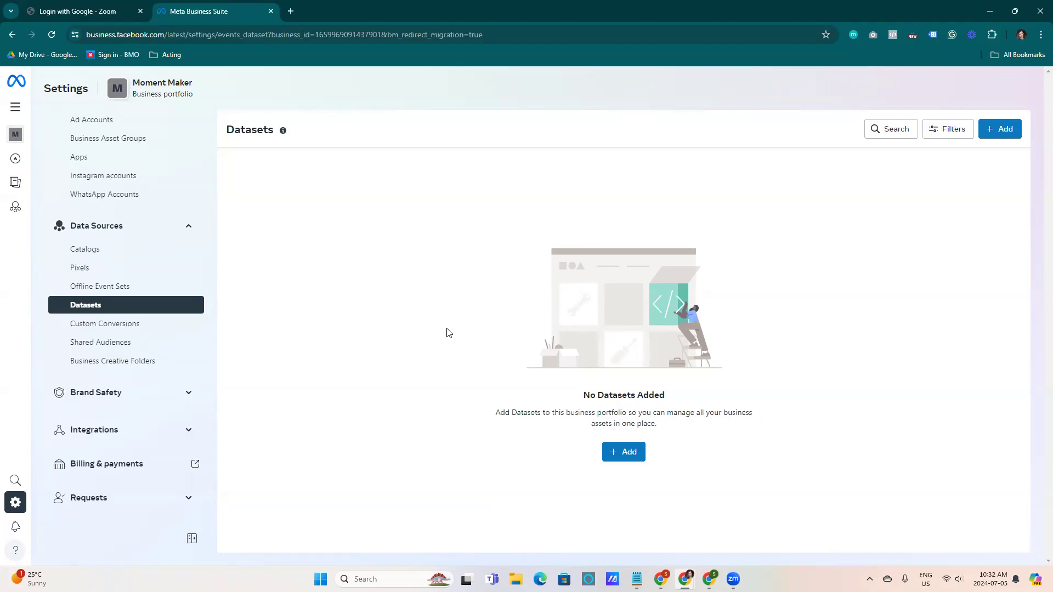
Check the Datasets and Pixels pages for the newly created dataset
click(116, 271)
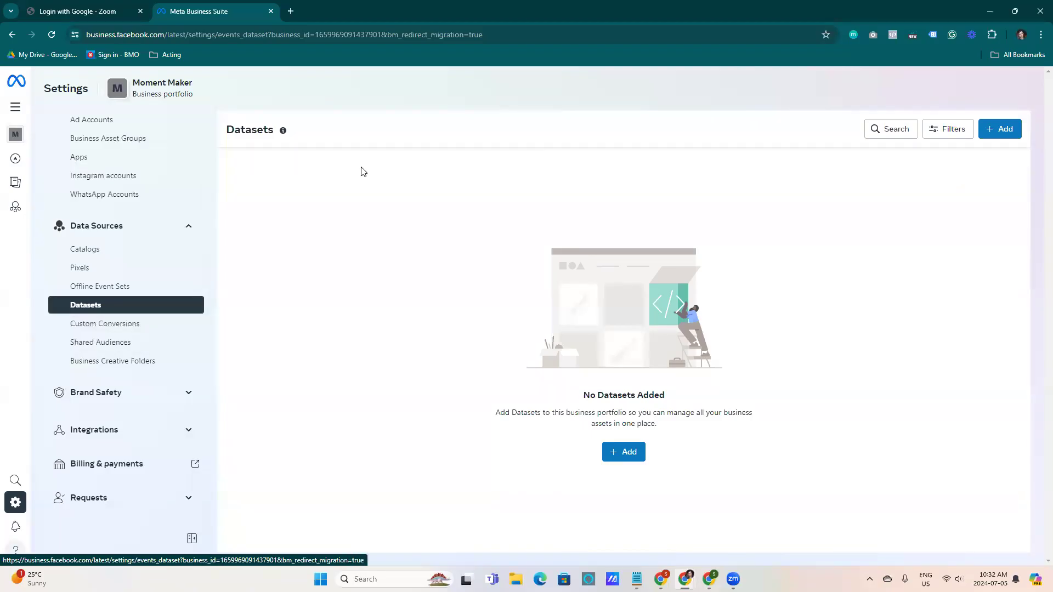
mouse_move(283, 134)
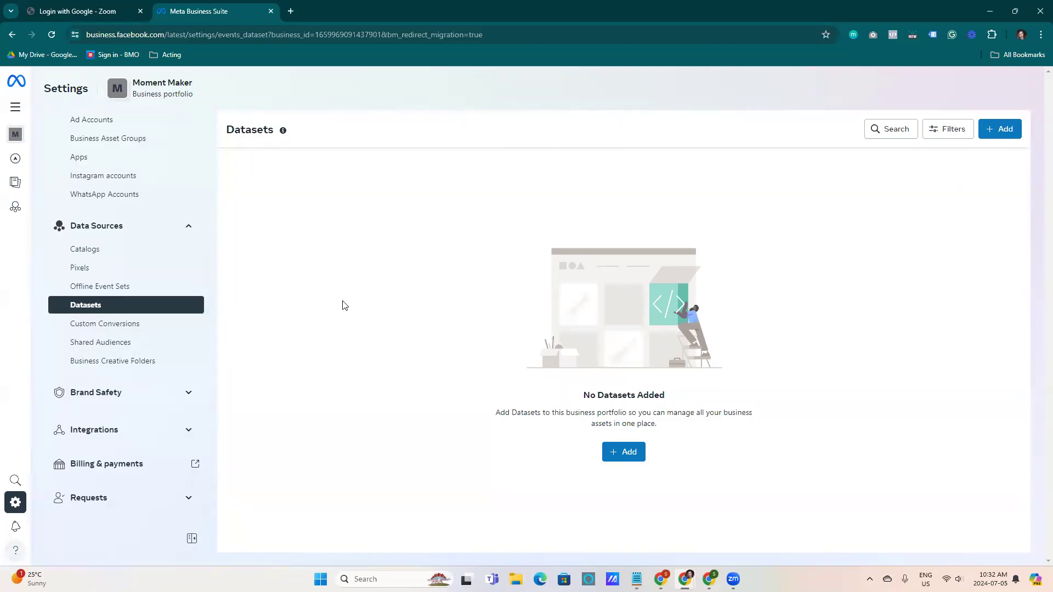
click(625, 458)
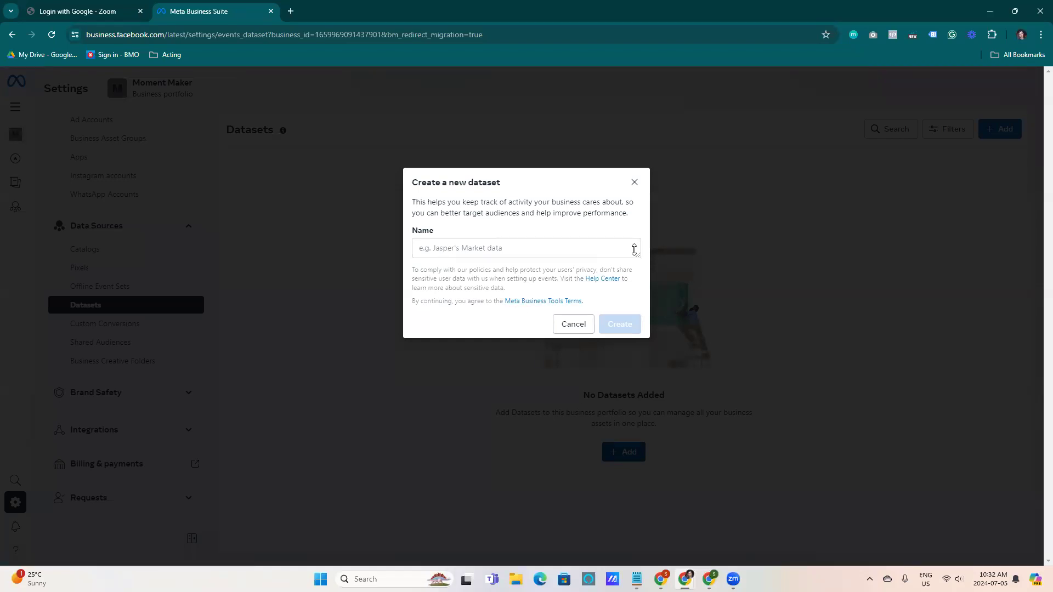
click(634, 181)
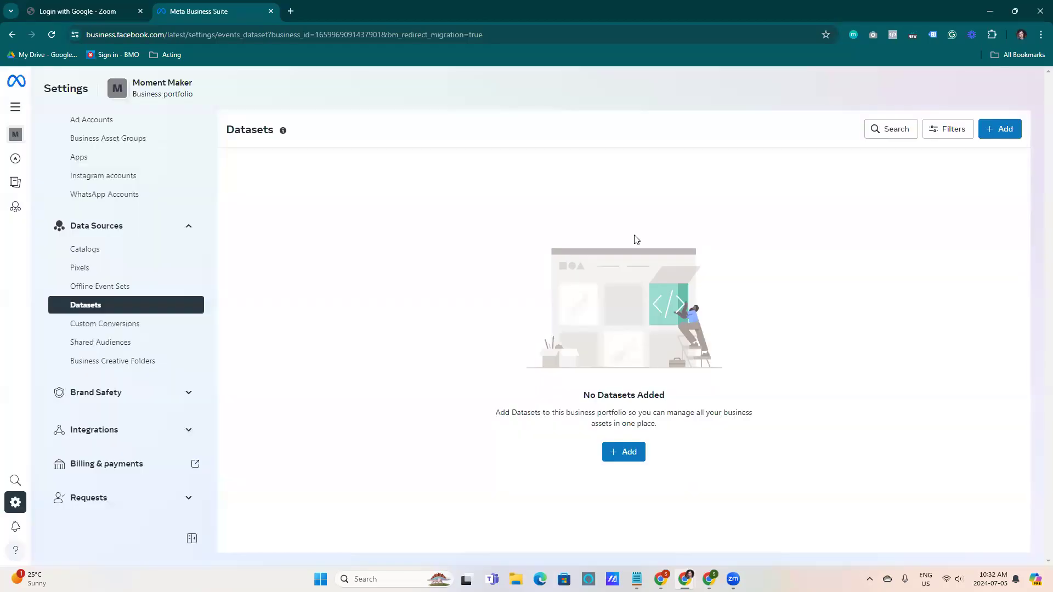
click(948, 129)
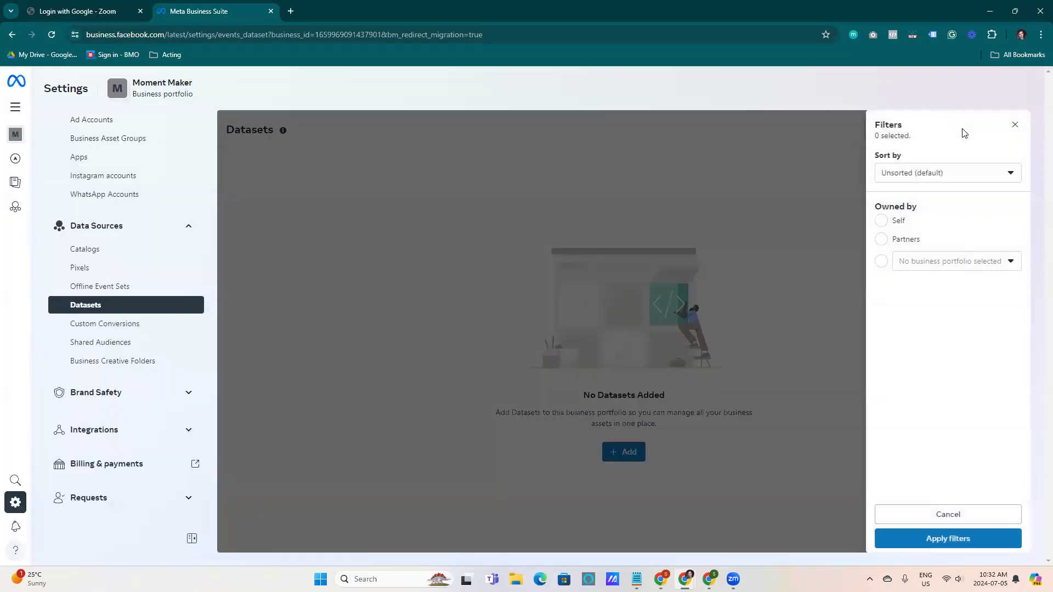
click(1016, 125)
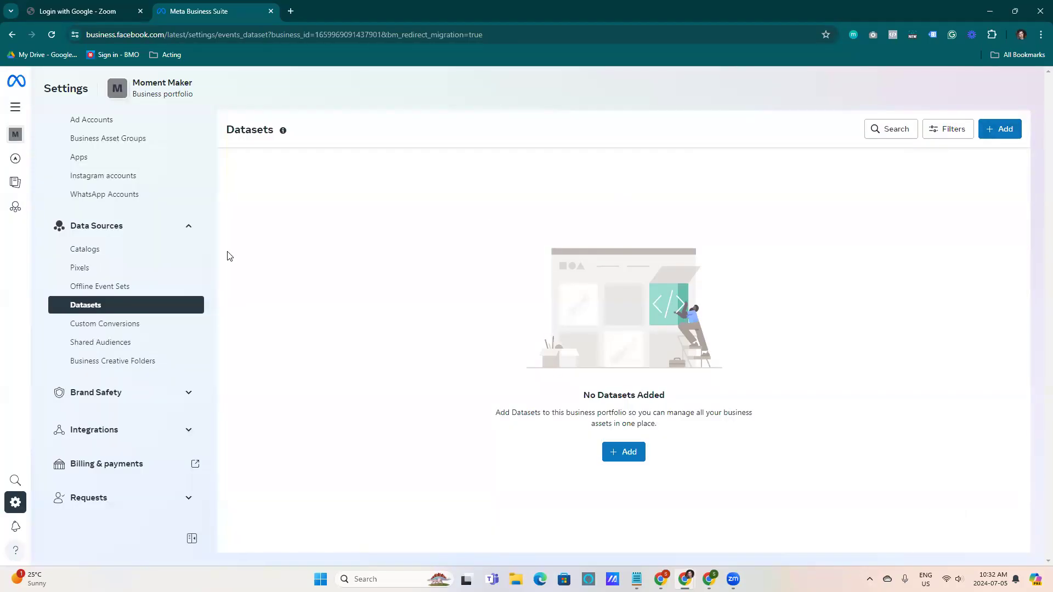
click(115, 267)
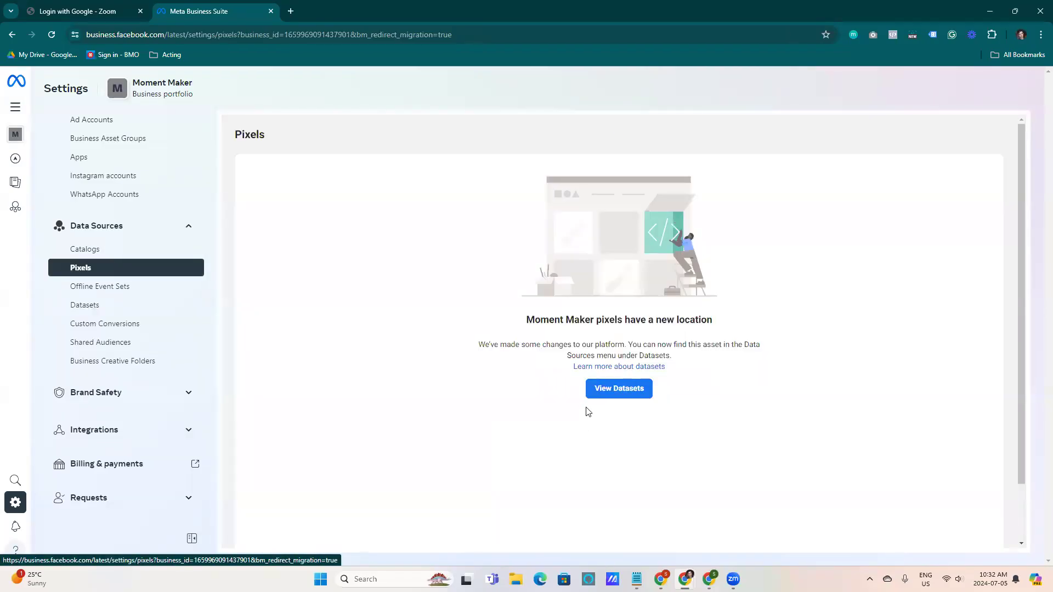
click(617, 389)
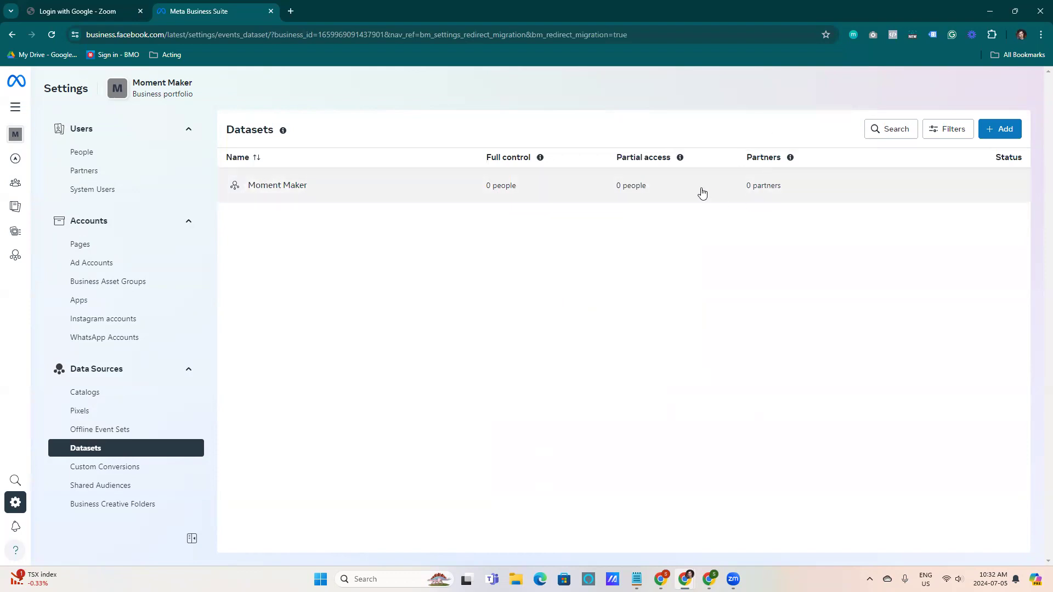
Assign the portfolio owner full control of the Moment Maker dataset with Manage events dataset enabled
click(669, 197)
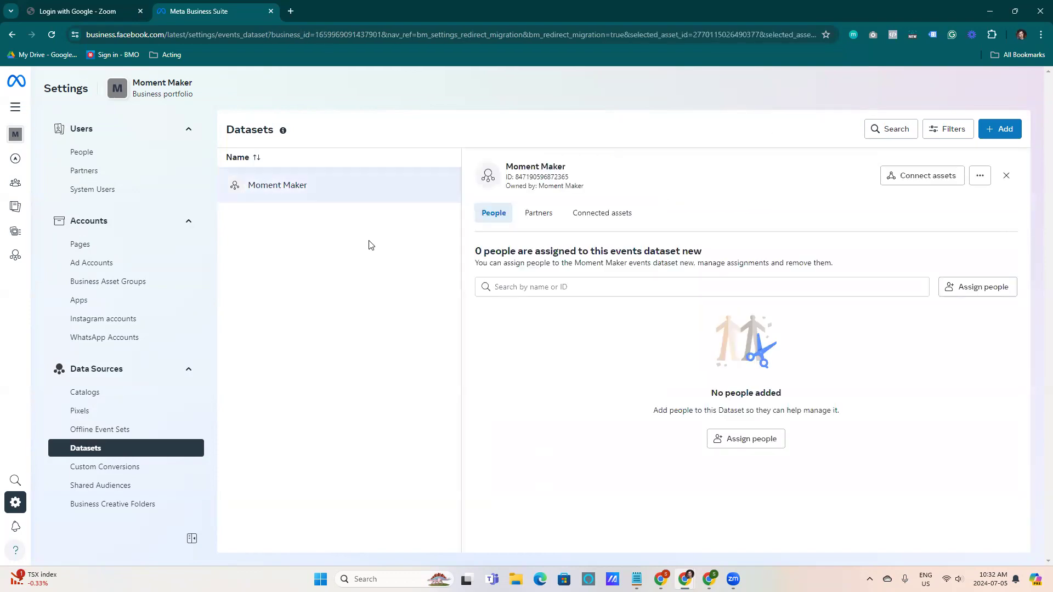
click(972, 301)
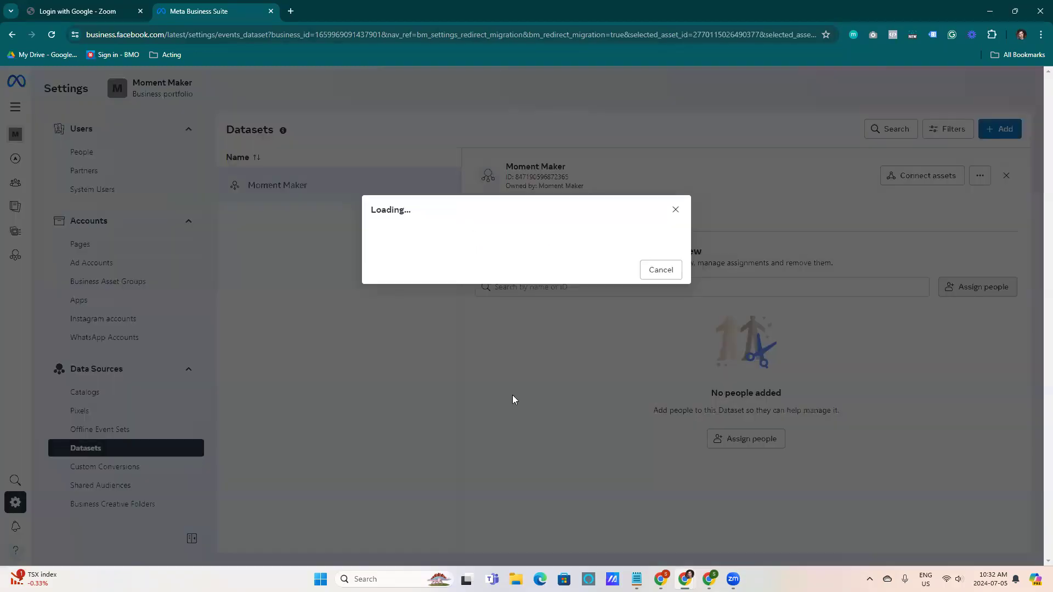
click(390, 227)
click(505, 222)
click(505, 283)
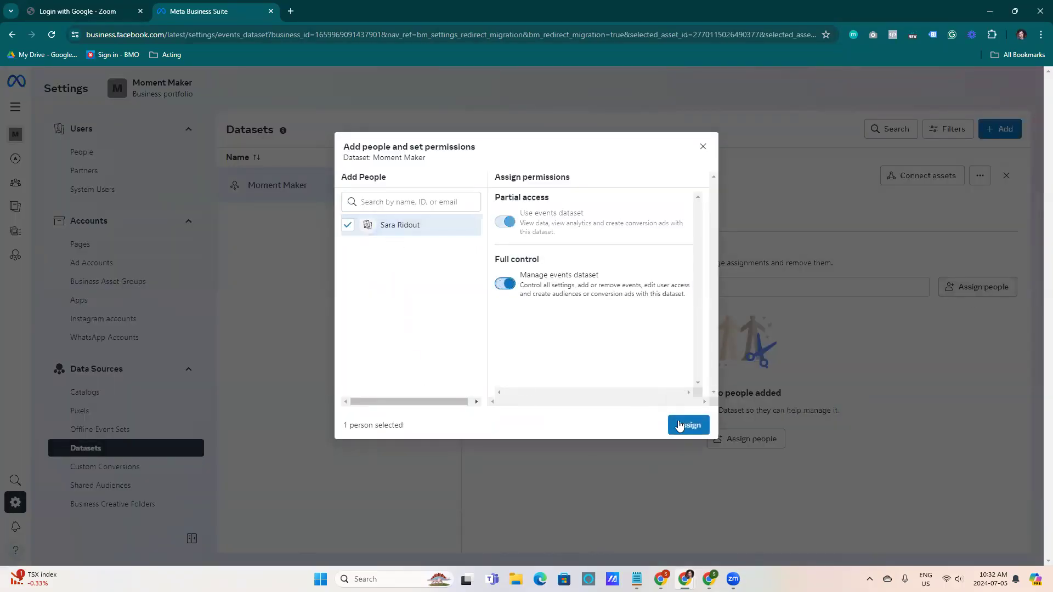
click(679, 426)
click(662, 391)
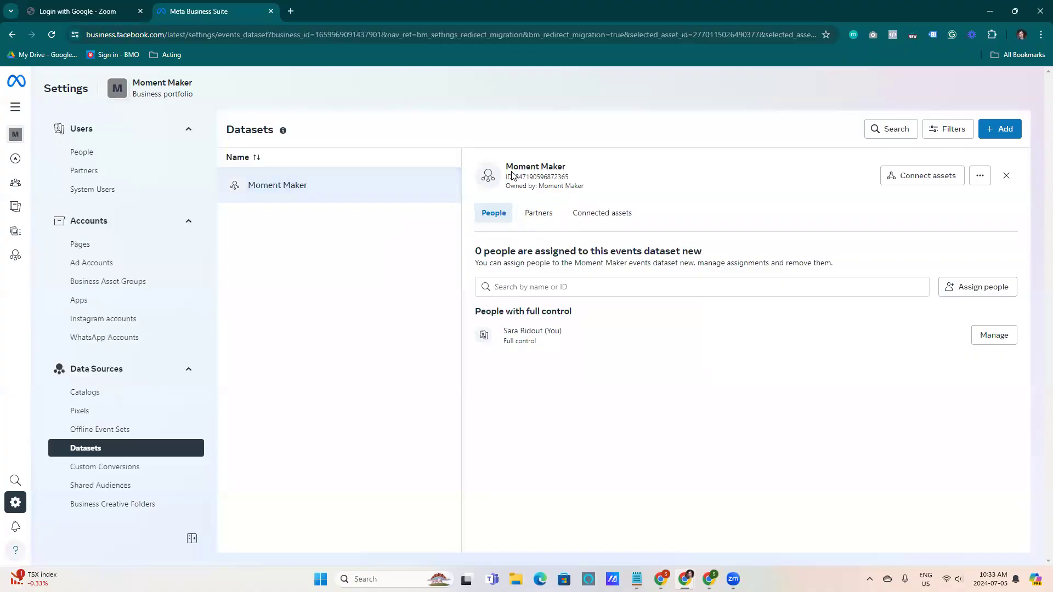
mouse_move(515, 175)
mouse_down()
mouse_move(579, 182)
mouse_move(518, 179)
mouse_up()
drag(602, 176, 516, 176)
drag(610, 174, 642, 174)
Connect the Moment Maker Ads ad account to the Moment Maker dataset as a connected asset
click(601, 212)
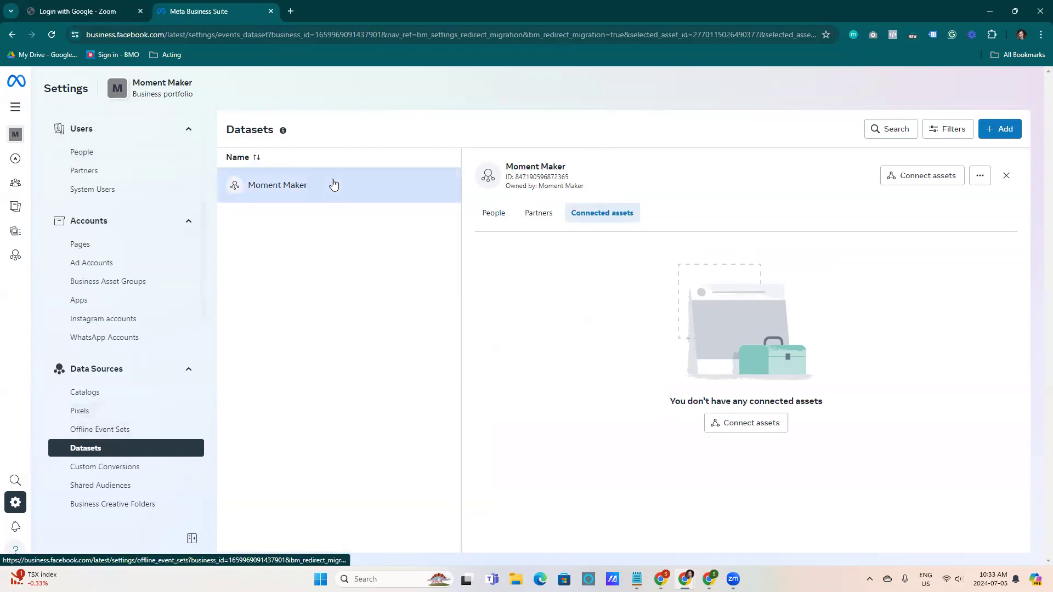
drag(568, 172, 497, 175)
click(576, 179)
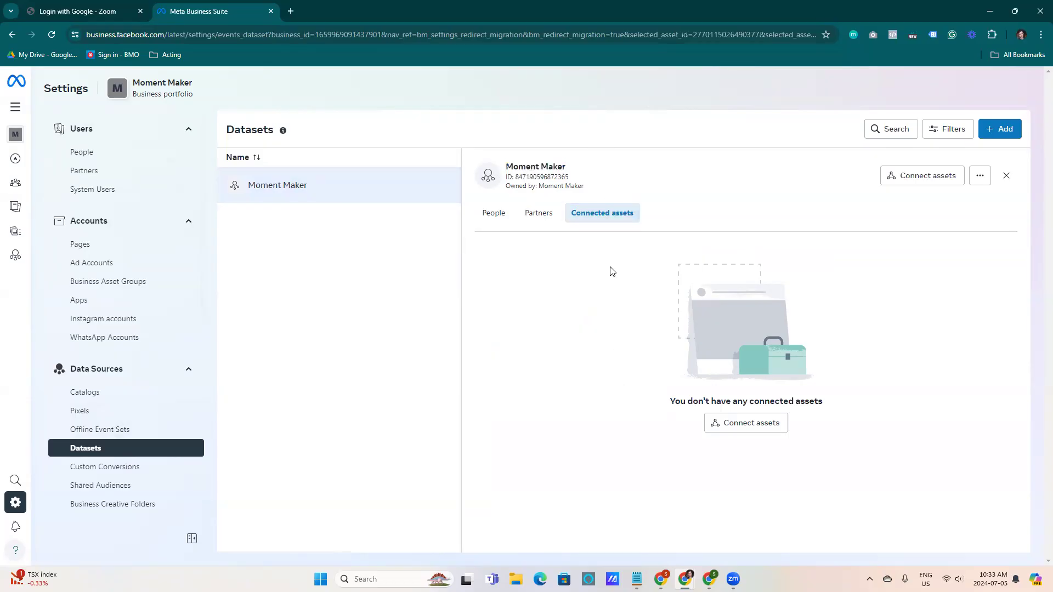
click(771, 433)
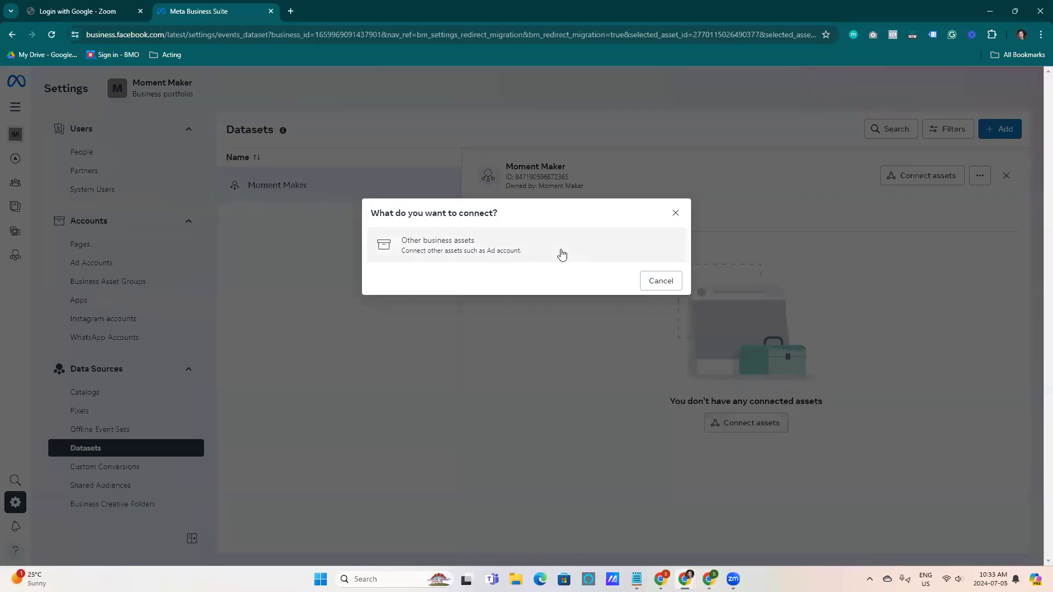
click(558, 254)
click(500, 223)
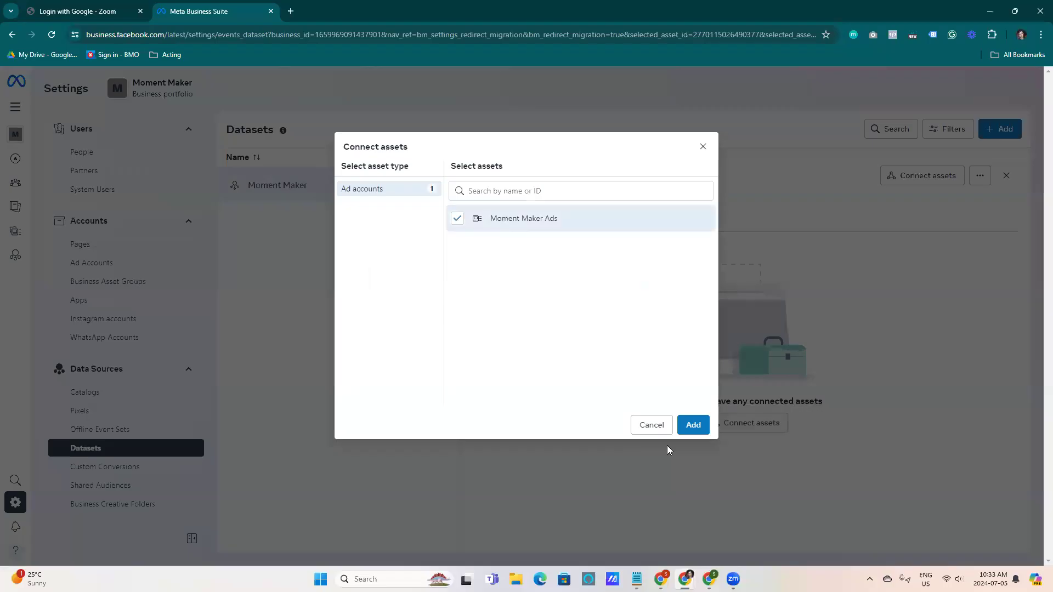
click(694, 426)
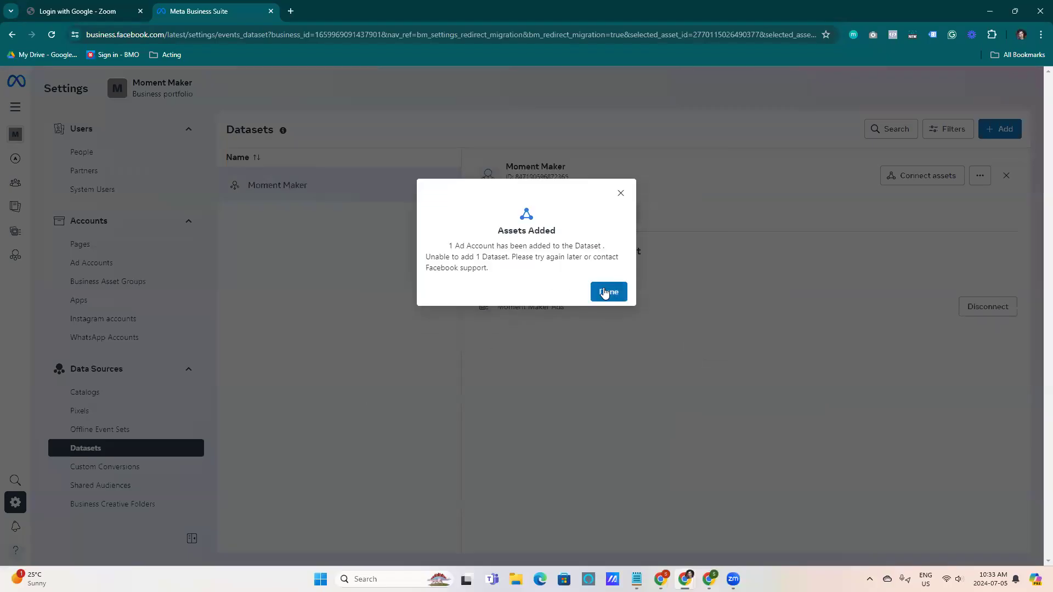
click(605, 293)
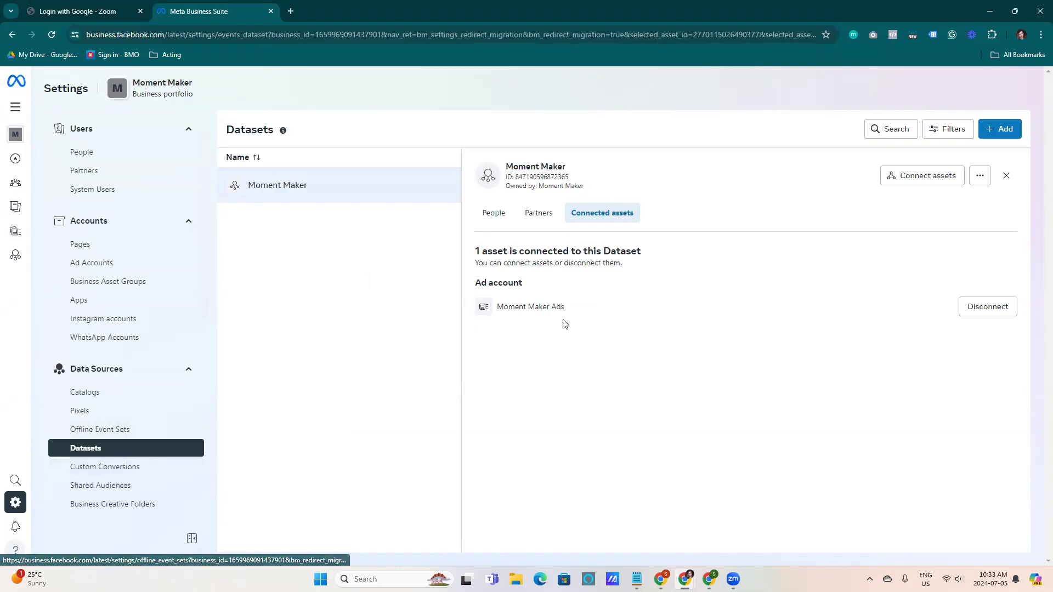
click(981, 176)
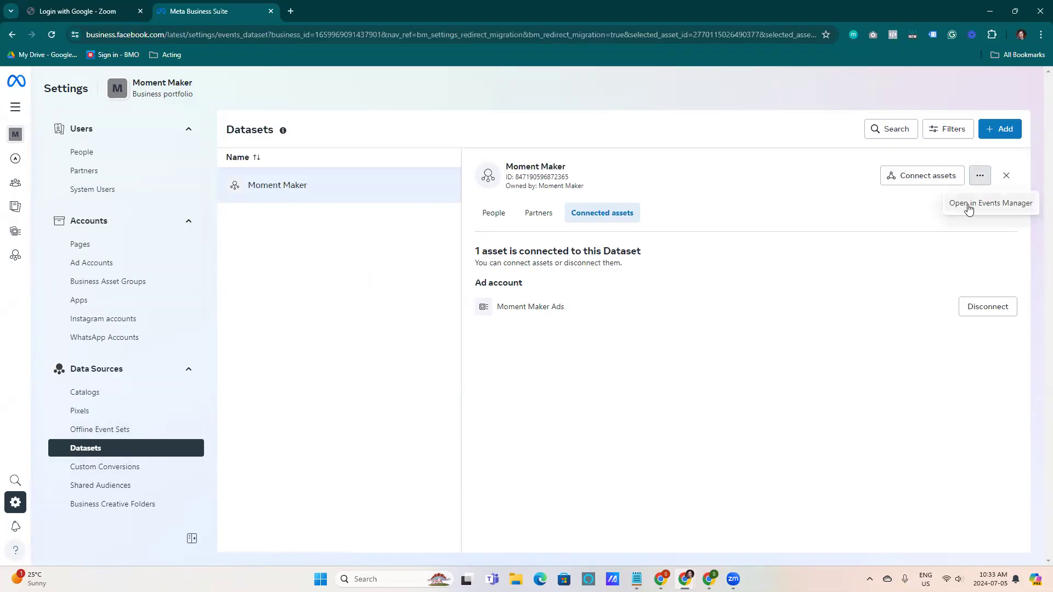
click(756, 304)
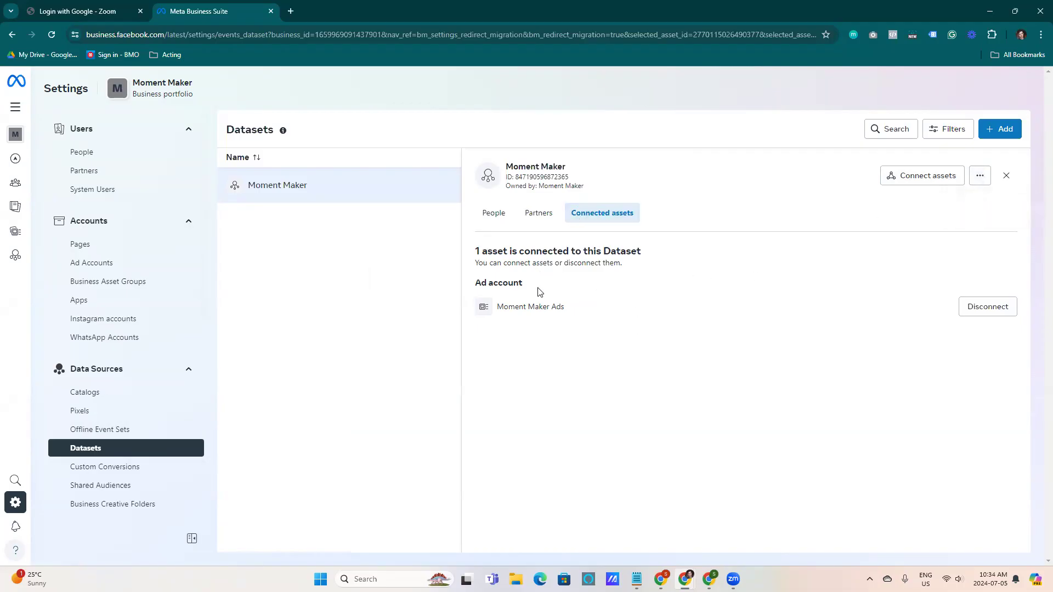
click(982, 185)
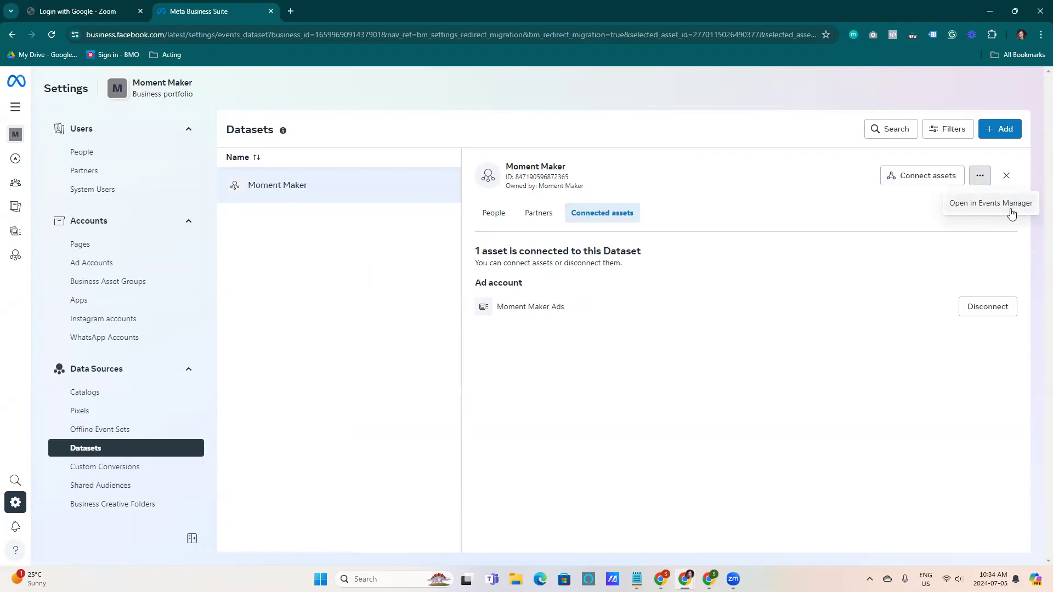
click(763, 297)
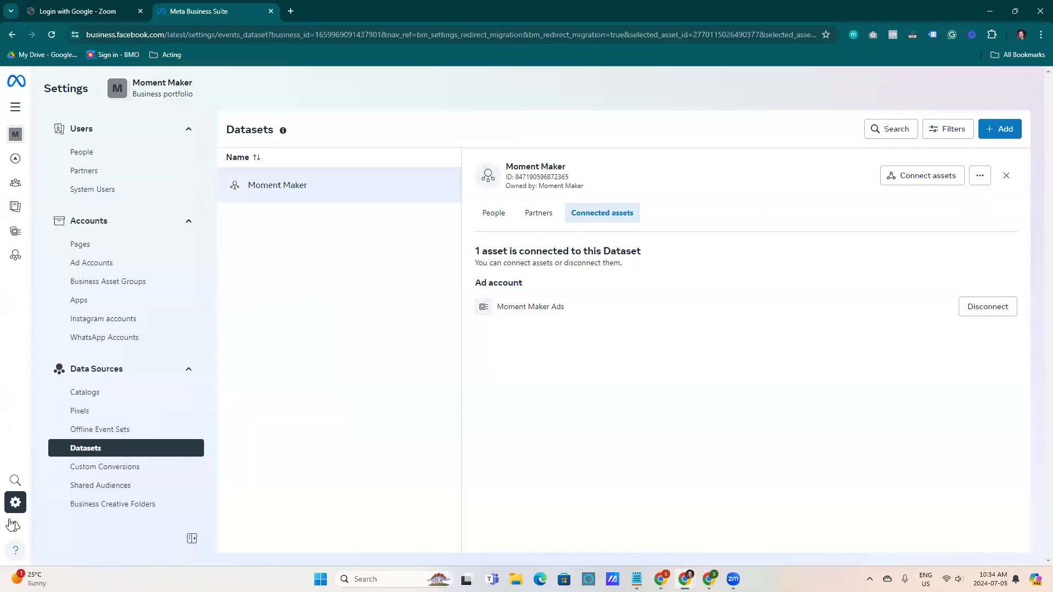
Open Events Manager and review the Moment Maker dataset's overview under Data Sources
mouse_move(18, 506)
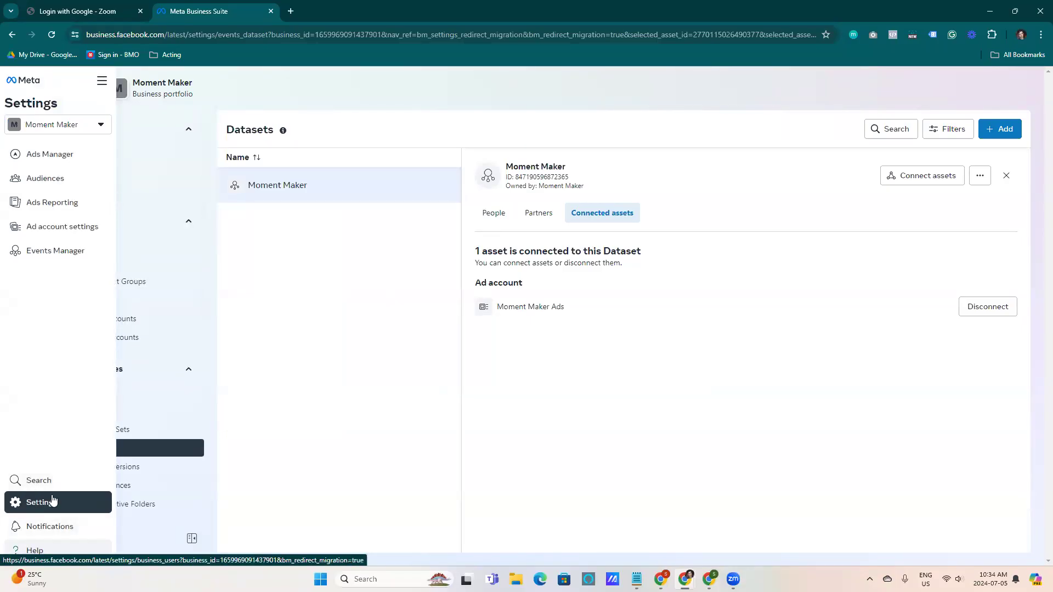
click(66, 255)
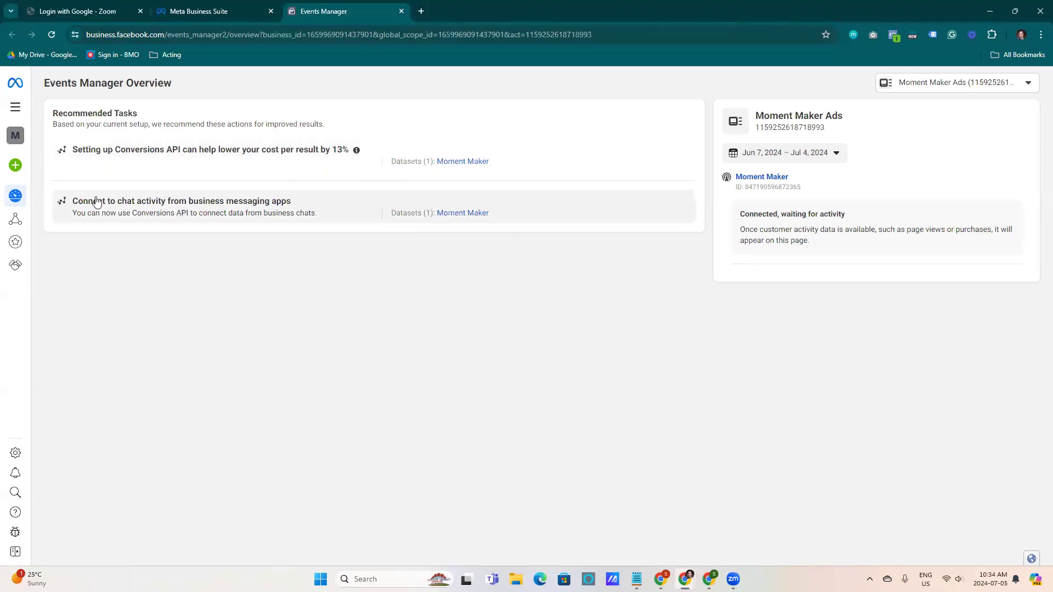
mouse_move(19, 207)
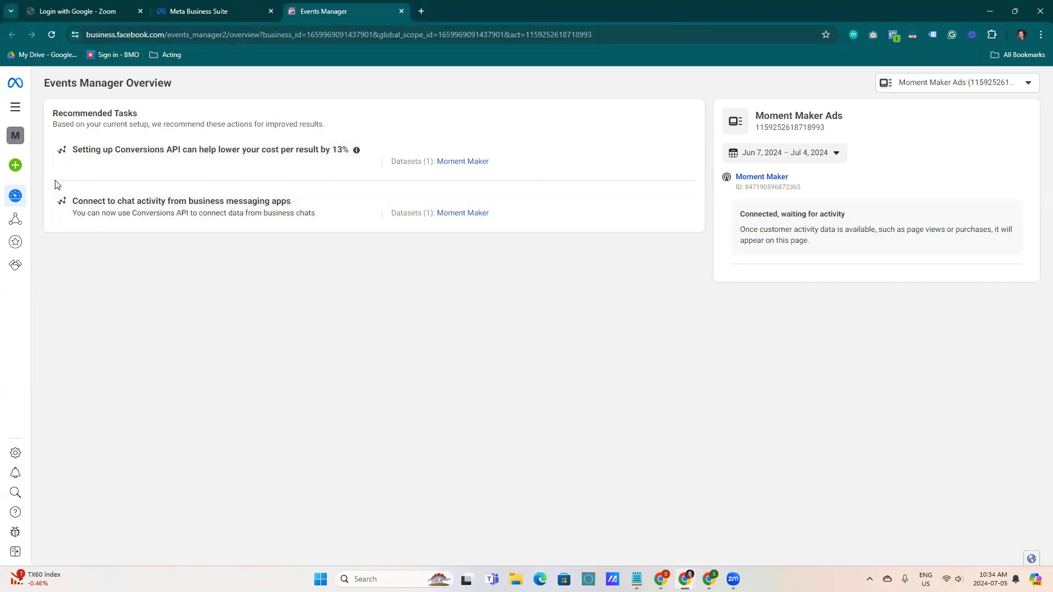
mouse_move(26, 223)
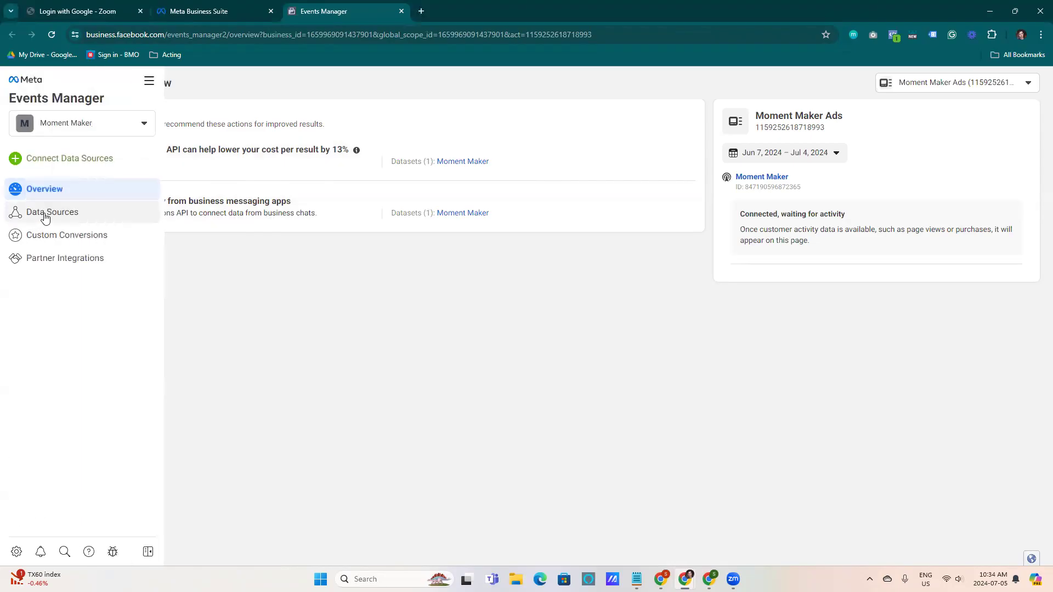
click(46, 217)
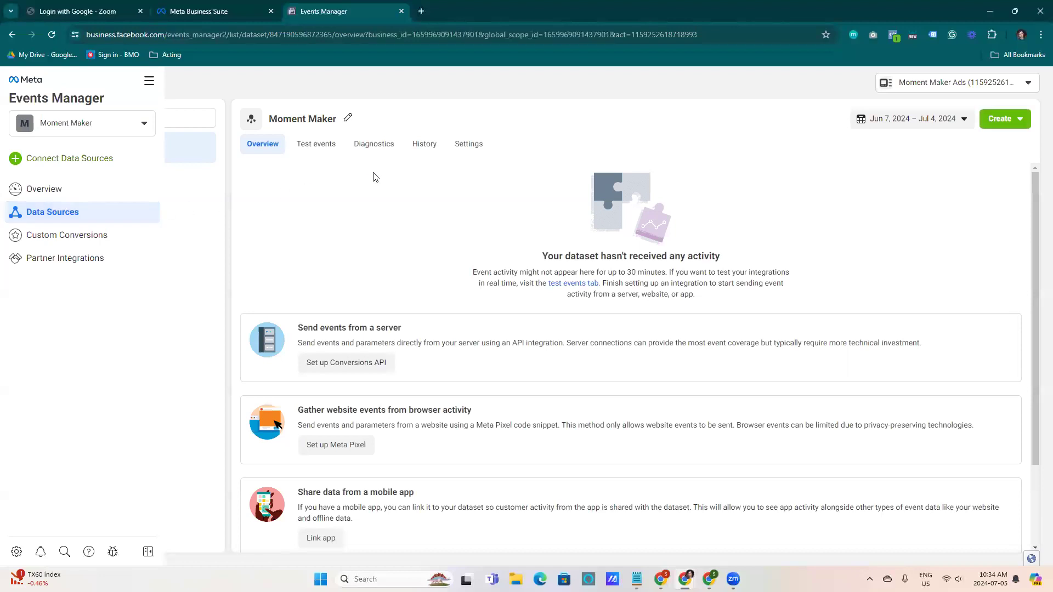
drag(542, 256, 702, 256)
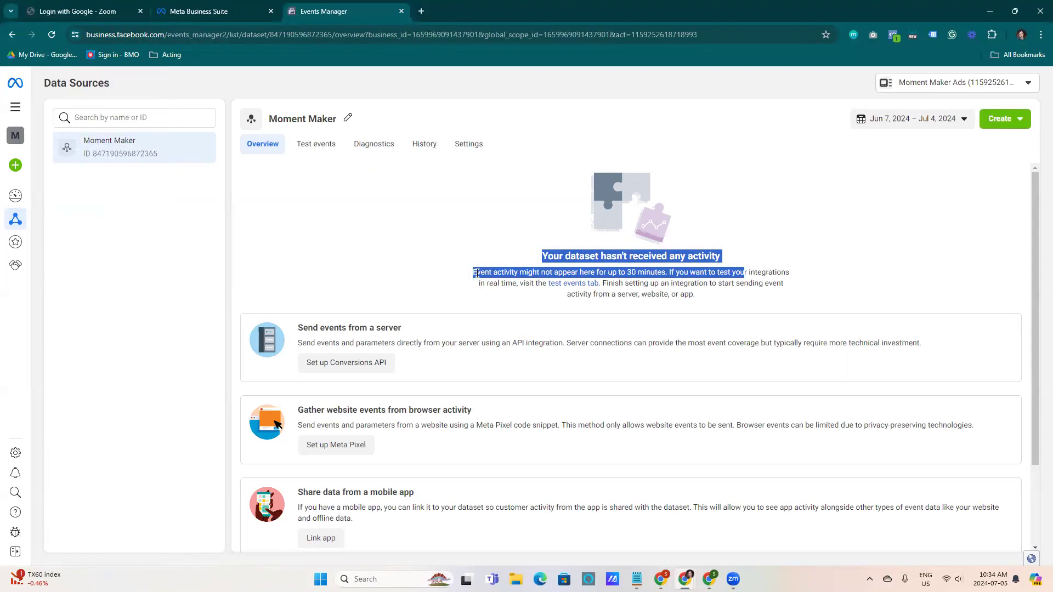
click(489, 230)
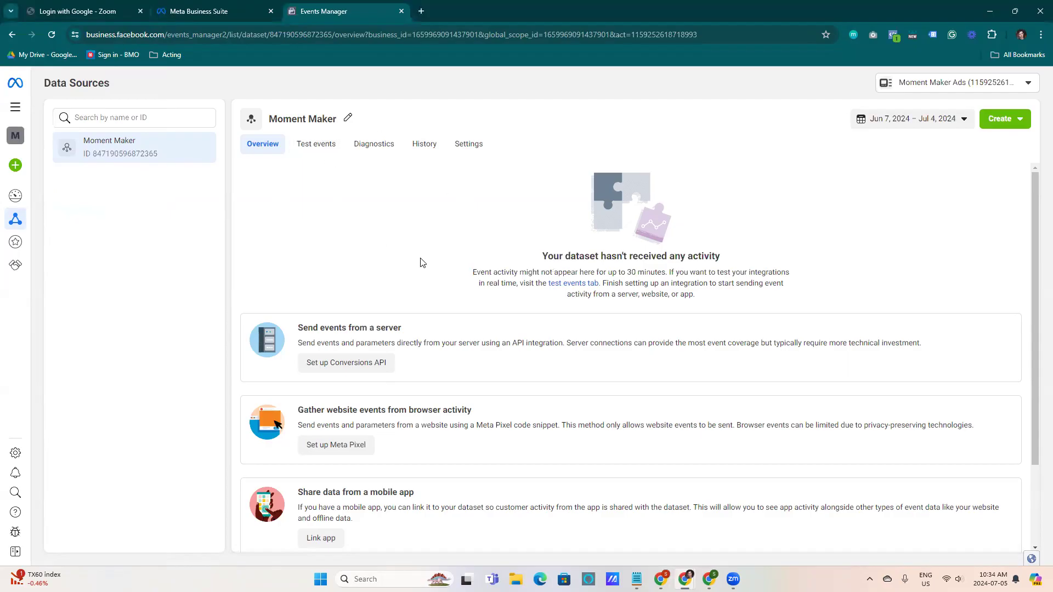
scroll(427, 329, down, 1)
scroll(417, 395, down, 1)
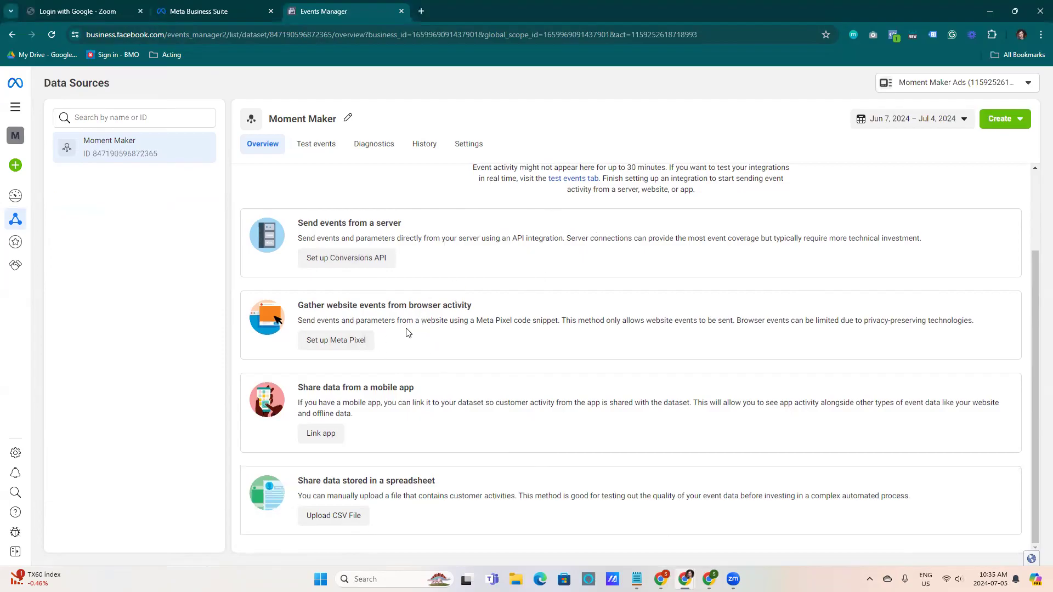
Browse the partner integrations available for setting up the Meta Pixel on the website
click(350, 343)
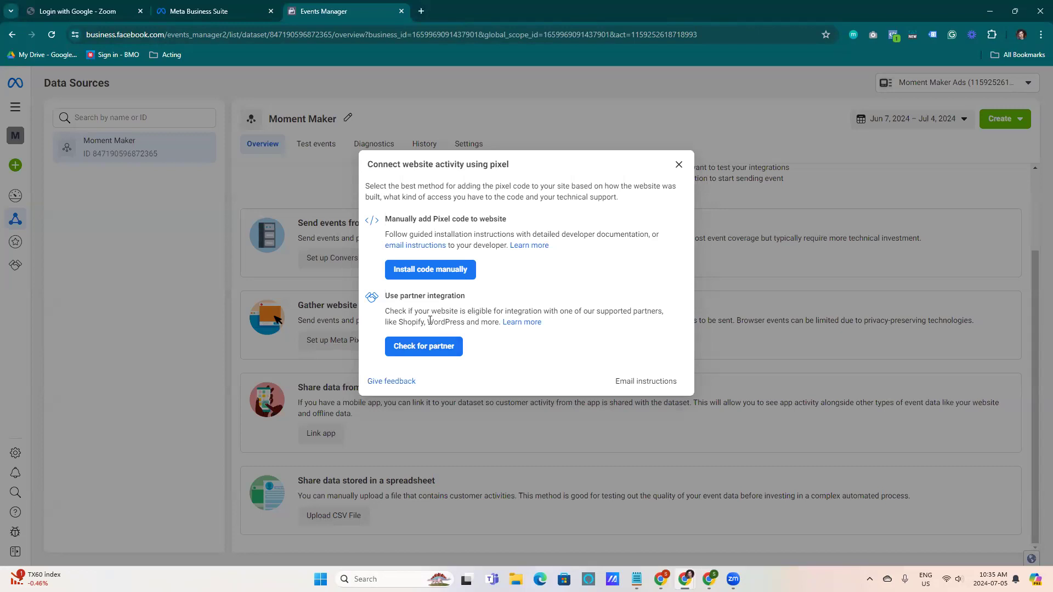
drag(384, 302, 482, 299)
click(480, 301)
click(440, 350)
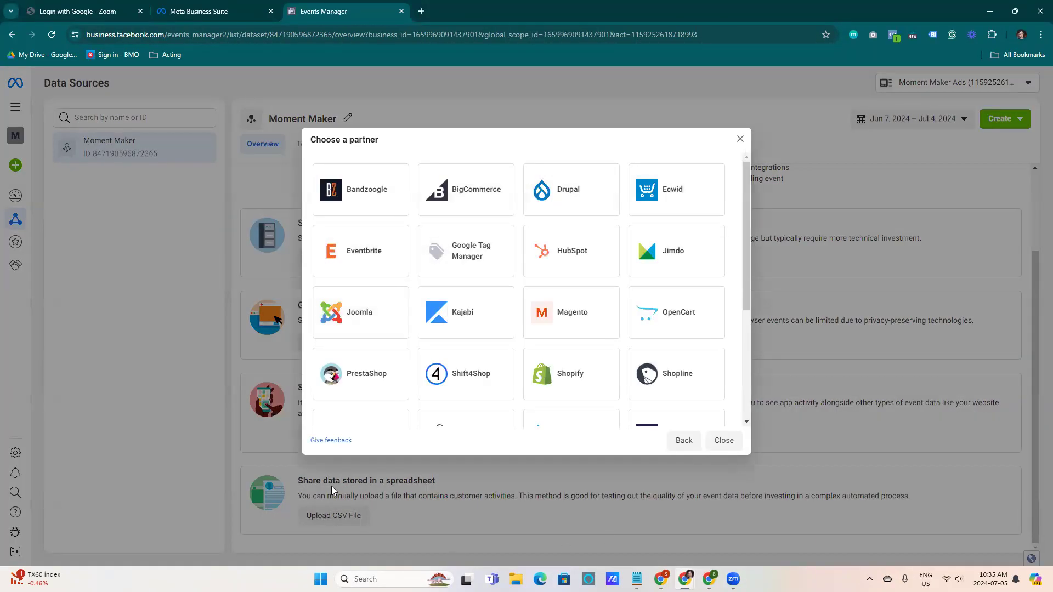
drag(746, 180, 758, 289)
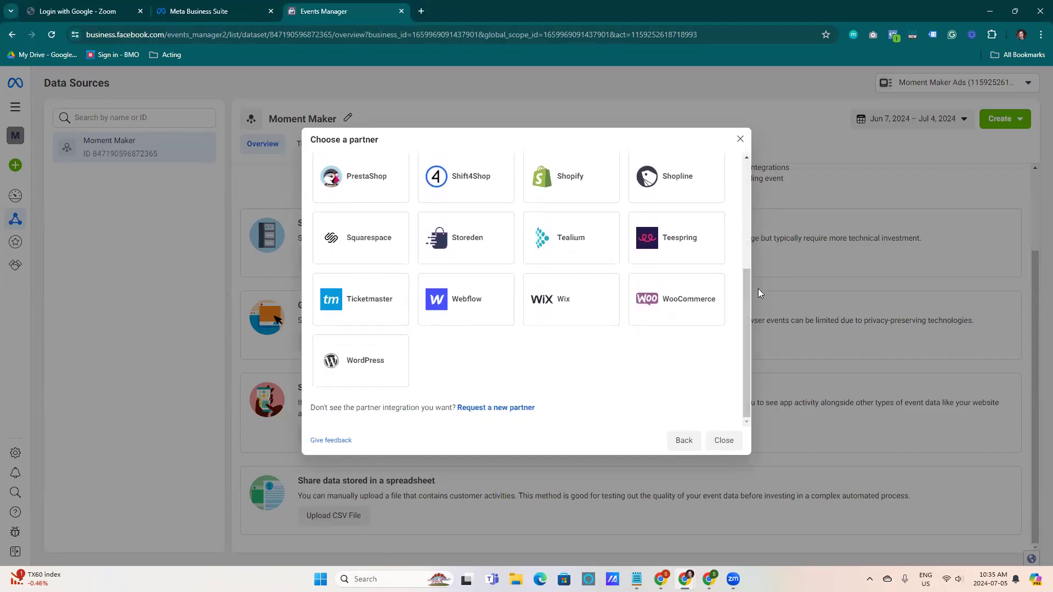
click(691, 446)
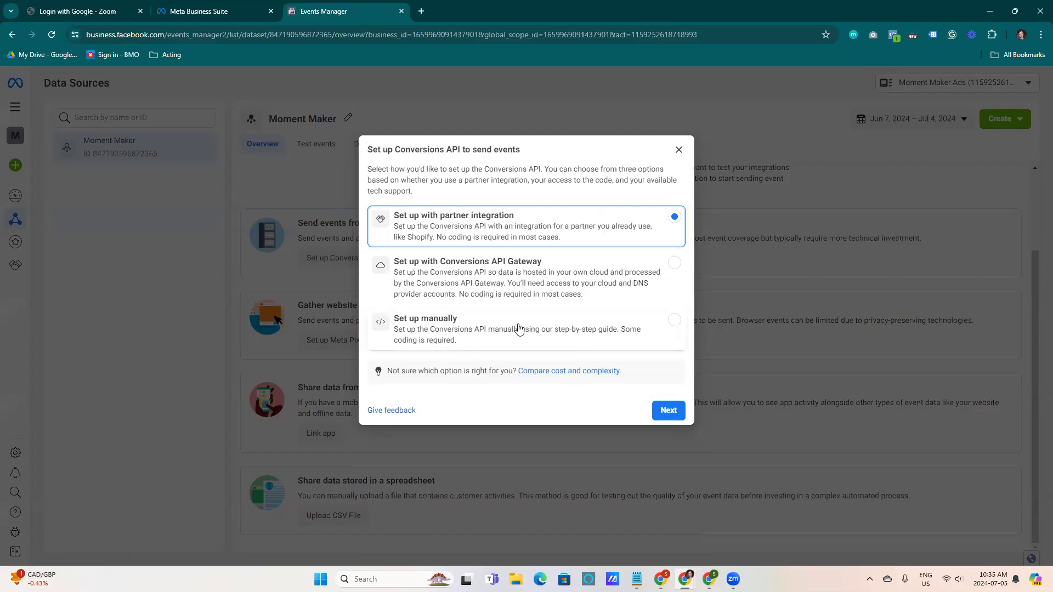
Set up the Meta Pixel through the Squarespace partner integration
click(679, 149)
click(369, 345)
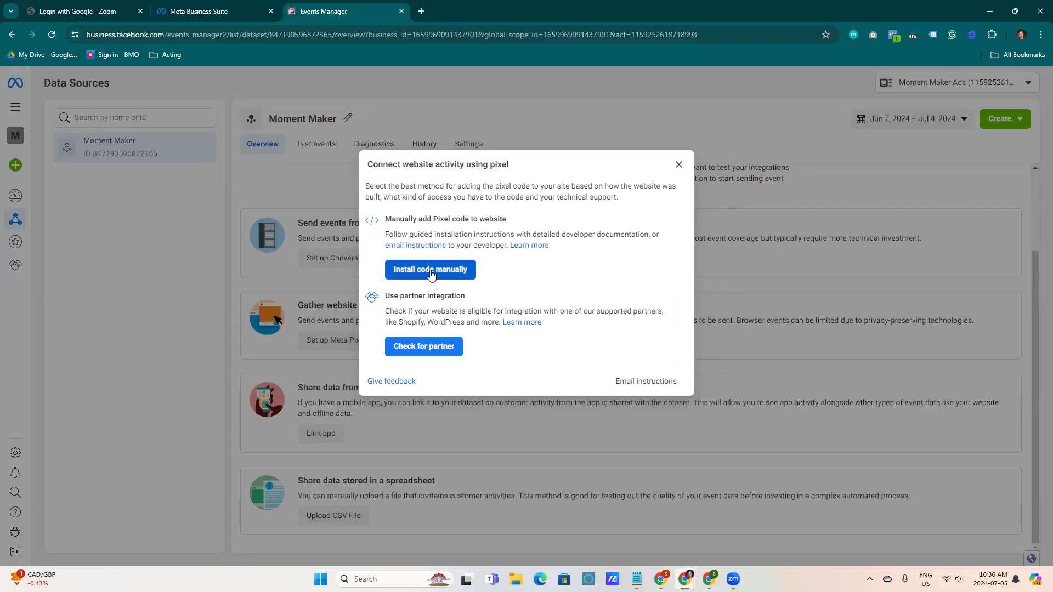
click(421, 348)
drag(748, 227, 746, 336)
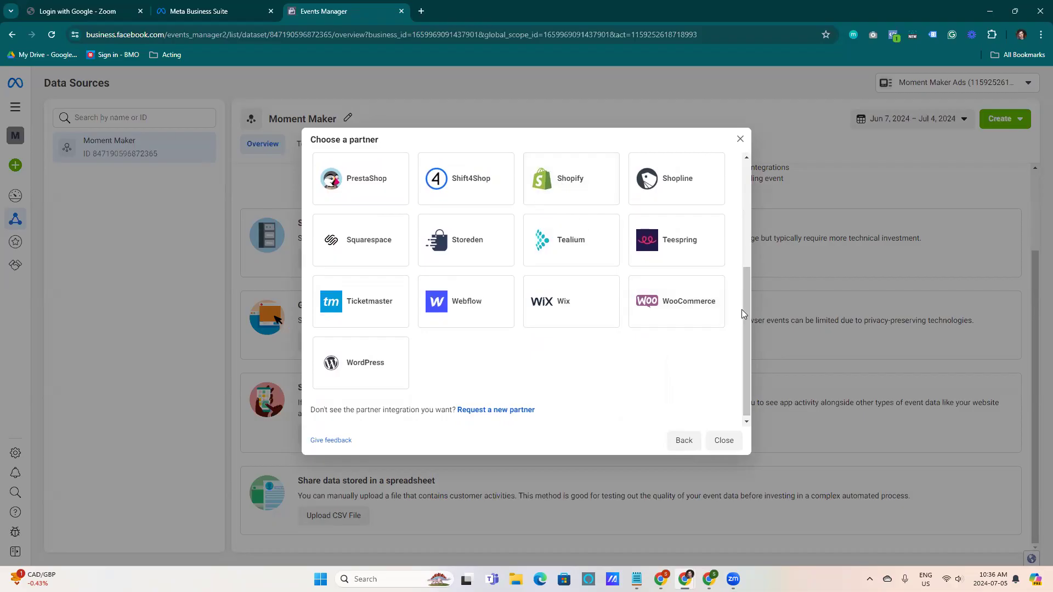
click(362, 245)
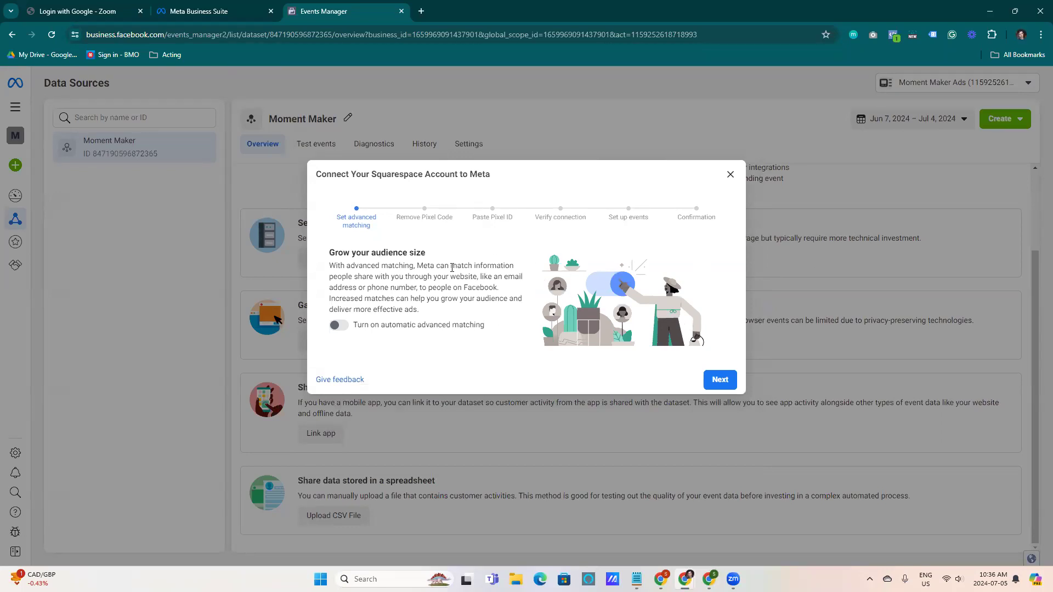
Turn on automatic advanced matching and continue the Squarespace connection
click(344, 327)
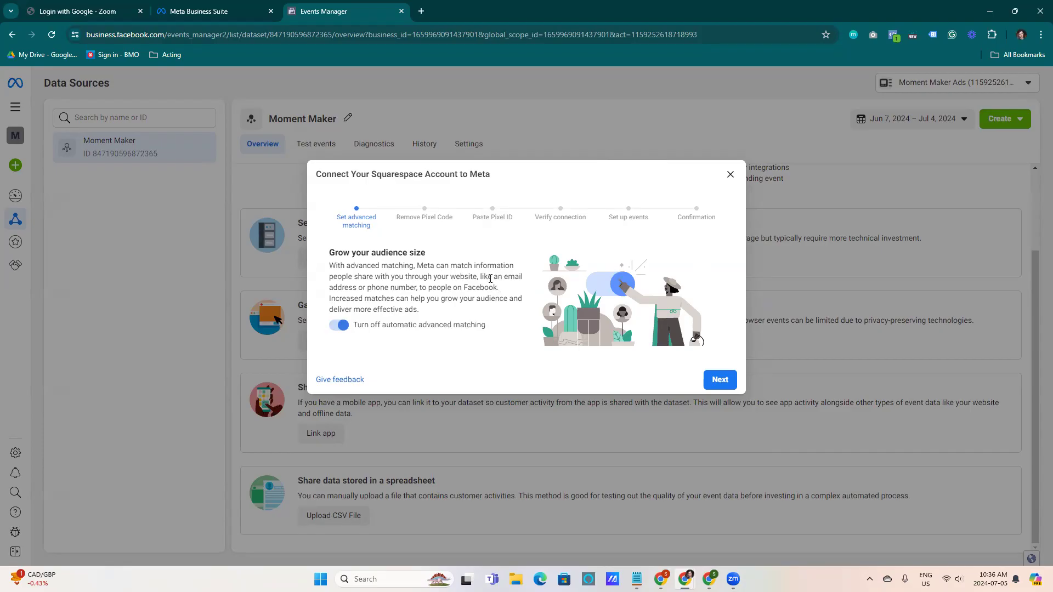
click(720, 380)
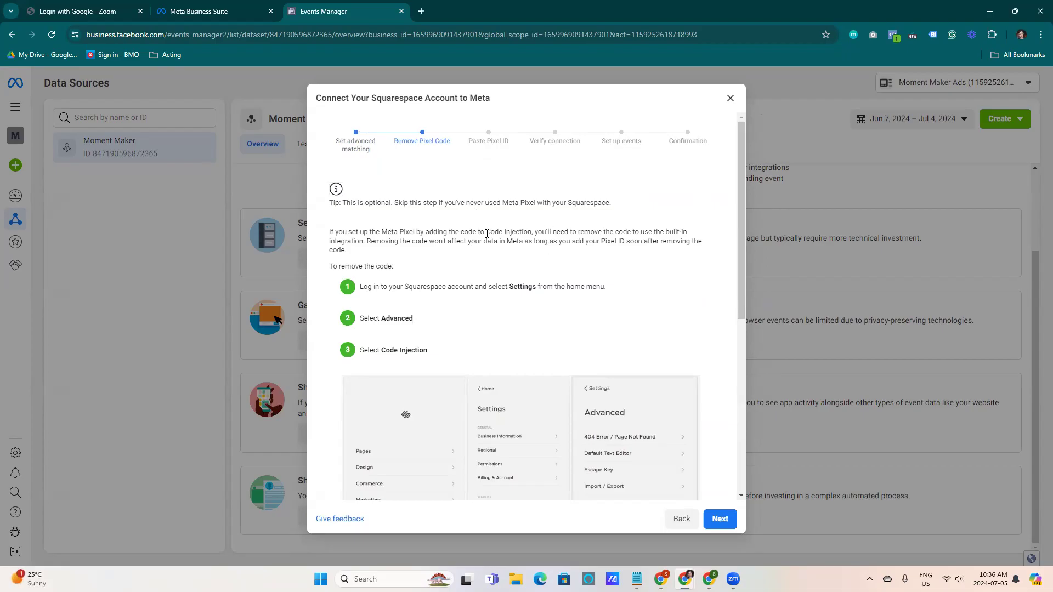
Read the optional pixel code removal instructions and continue to the Paste Pixel ID step
drag(738, 175, 740, 221)
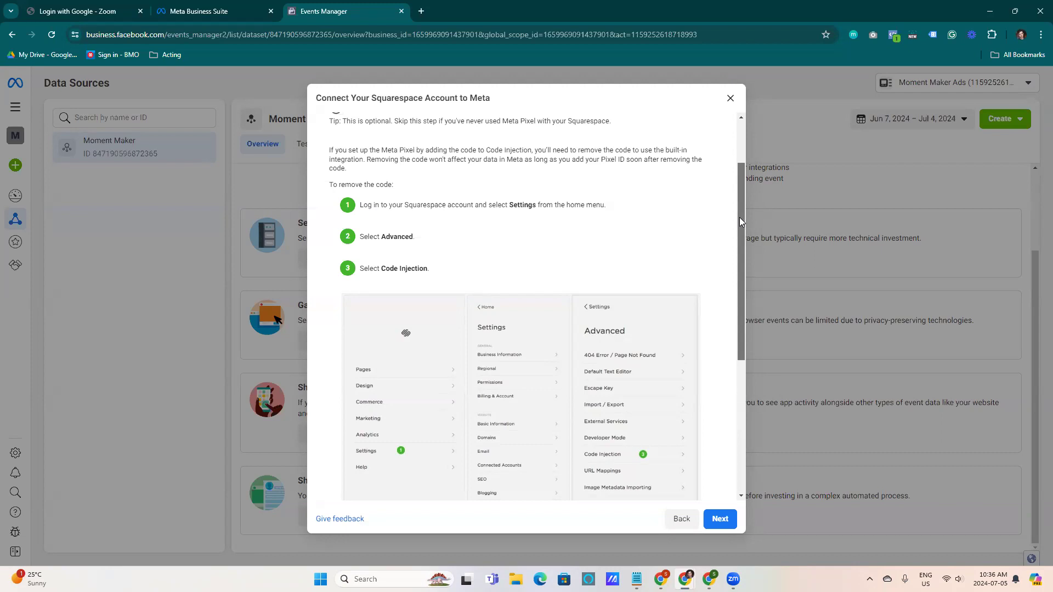
drag(739, 220, 748, 331)
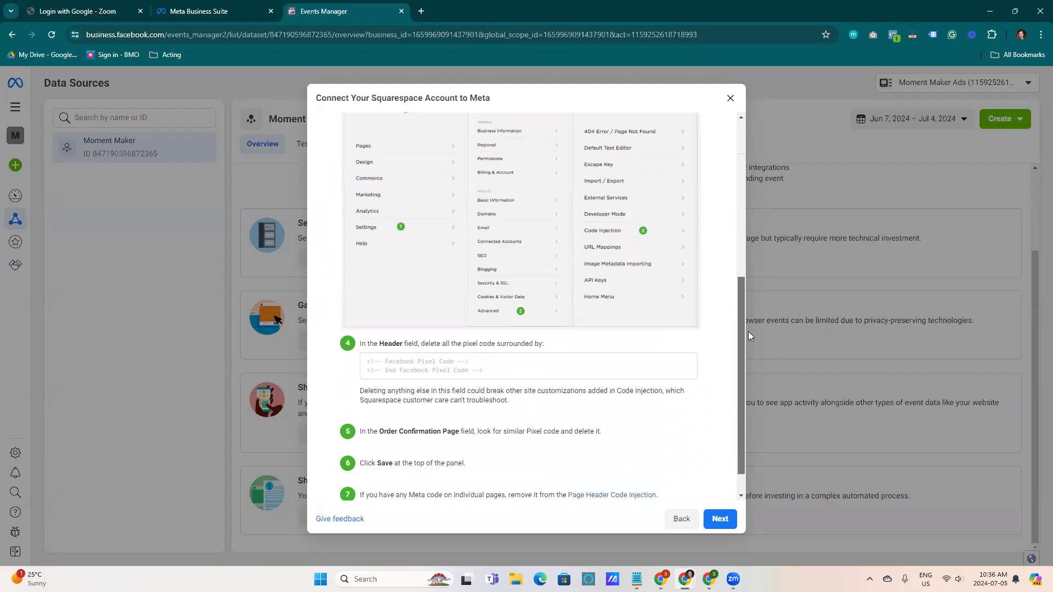
drag(748, 332, 743, 362)
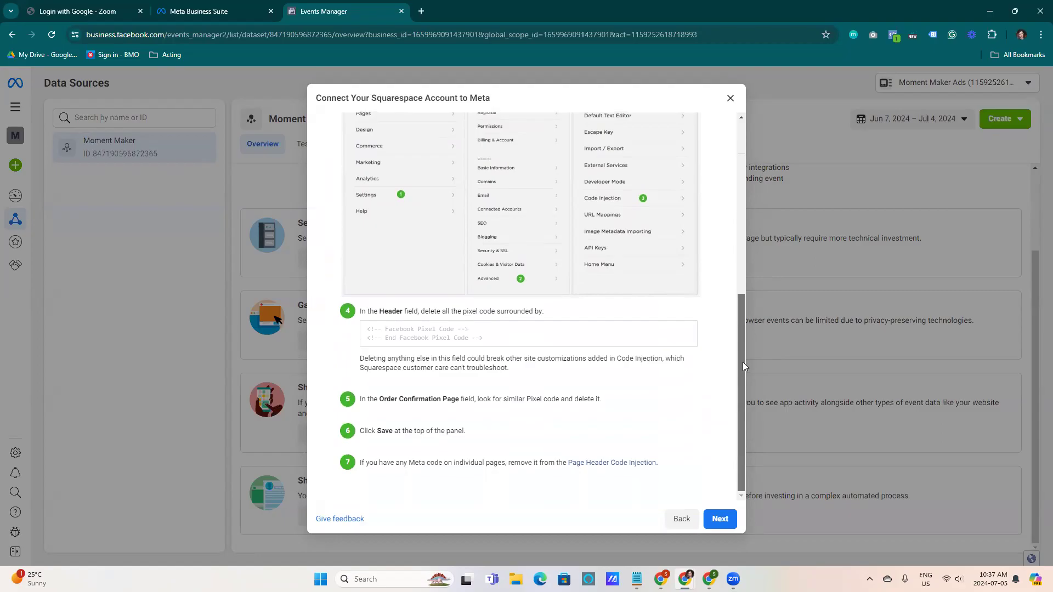
drag(743, 363, 730, 165)
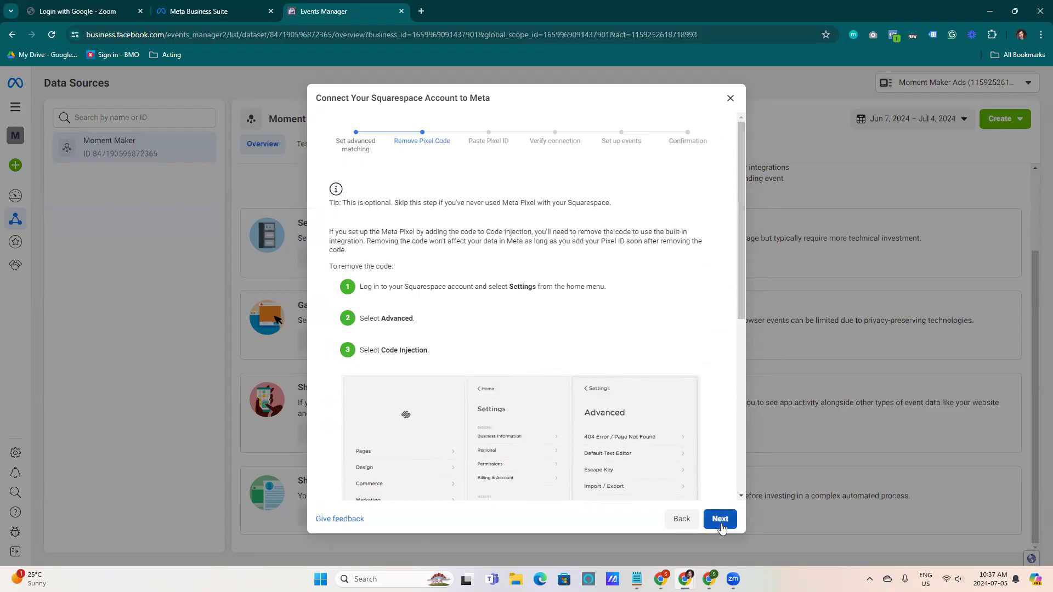
drag(742, 244, 748, 138)
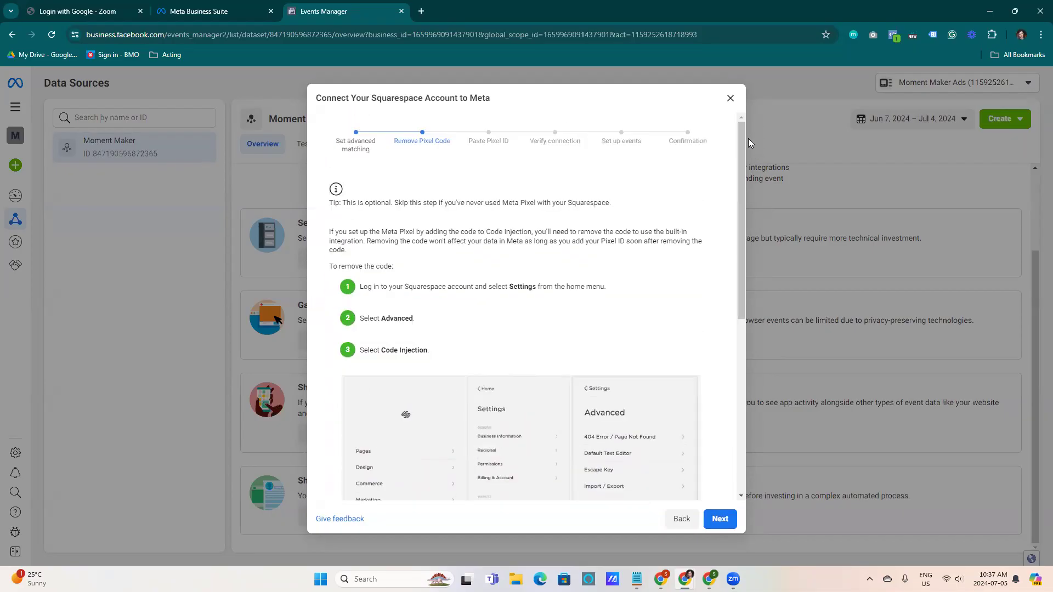
click(718, 518)
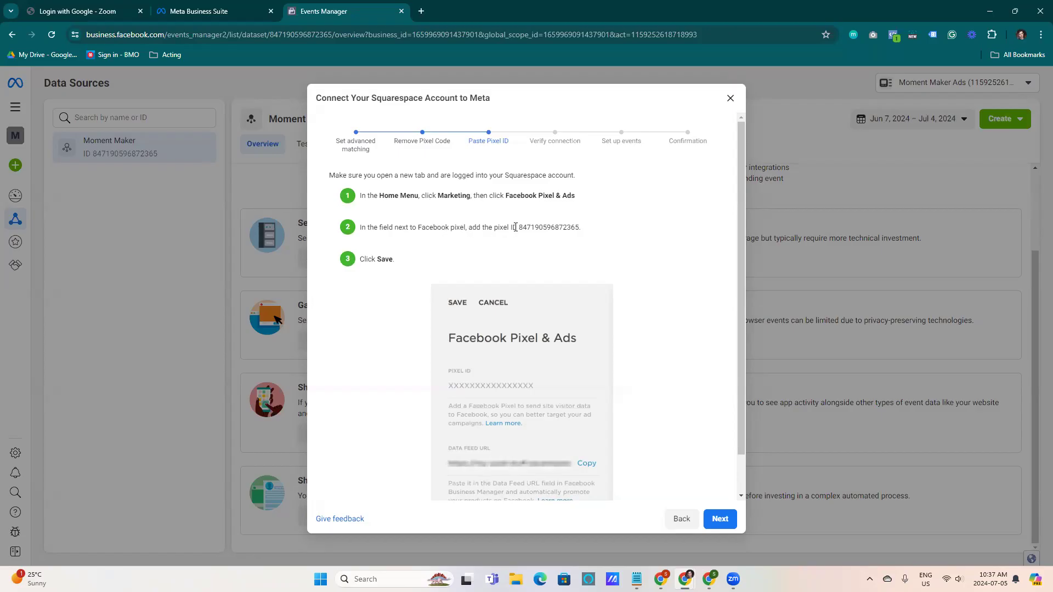
Select the dataset's pixel ID and read the instructions for adding it in Squarespace
drag(522, 228, 580, 228)
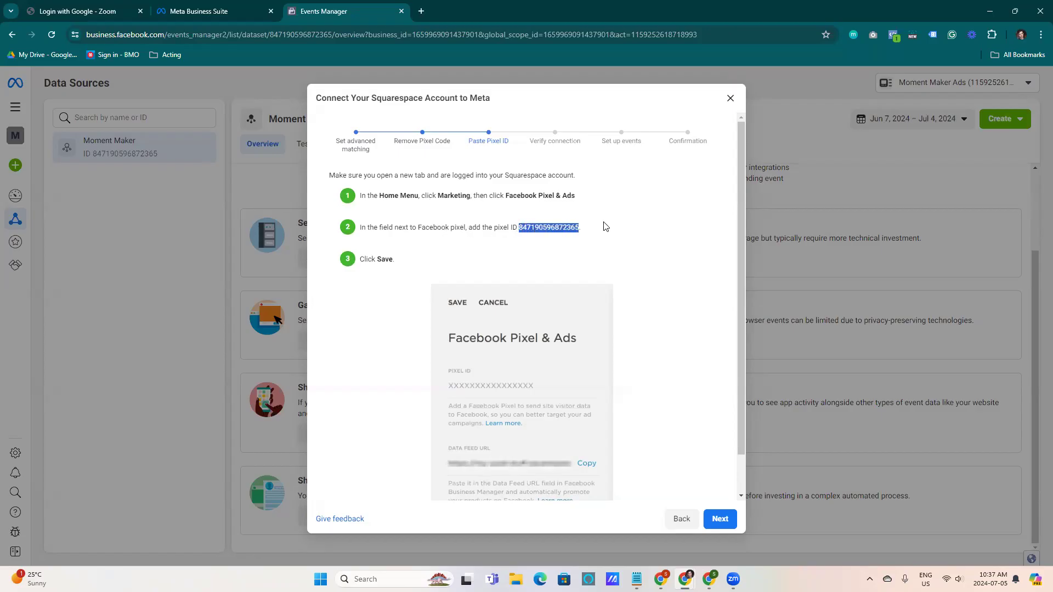
click(606, 226)
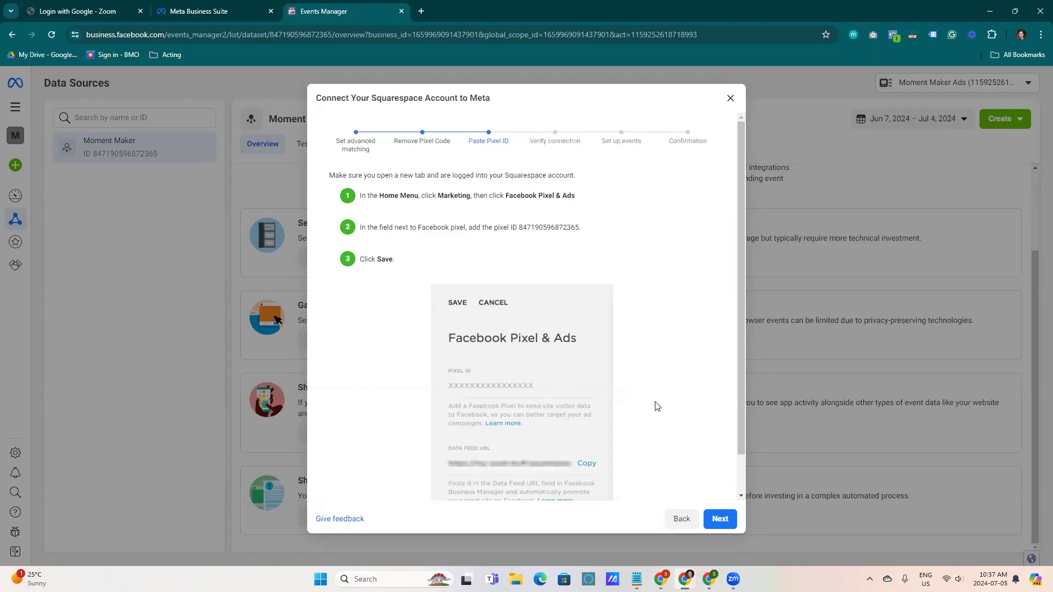
scroll(542, 376, down, 1)
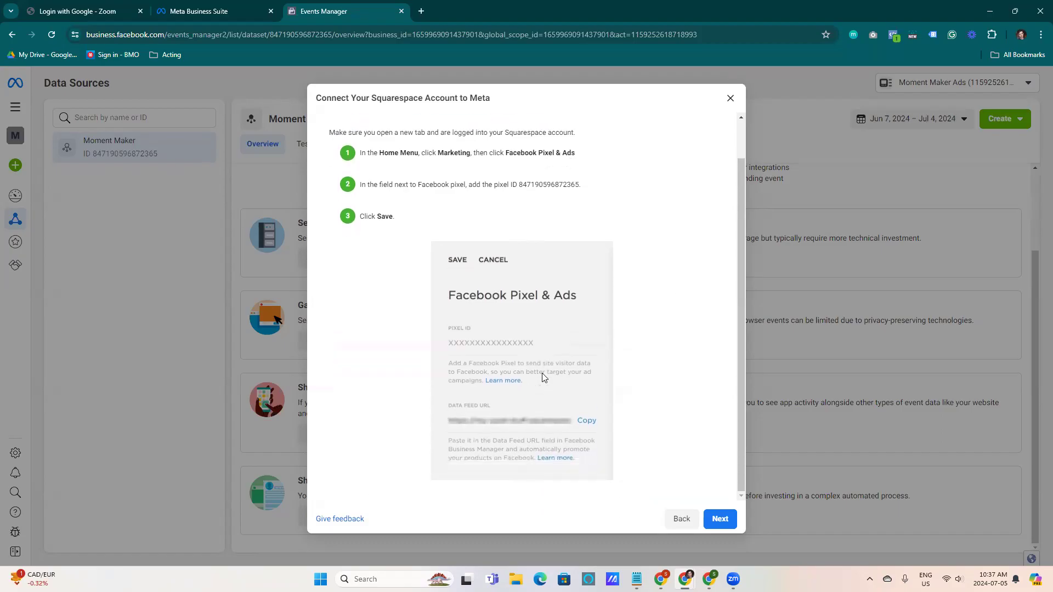
scroll(542, 373, up, 1)
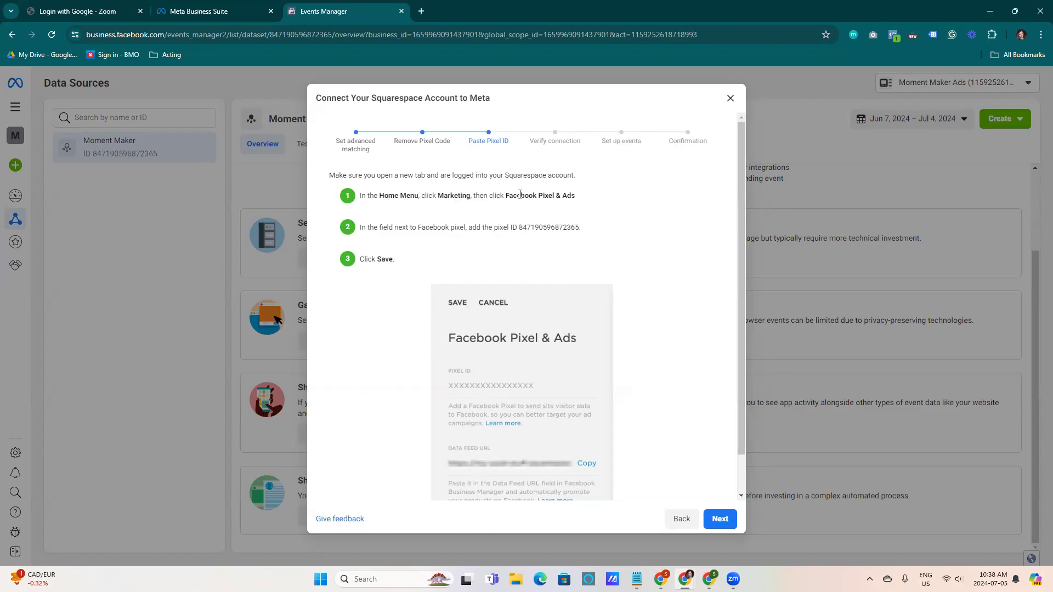
Switch to the browser window with the Moment Maker Squarespace site editor
mouse_move(663, 584)
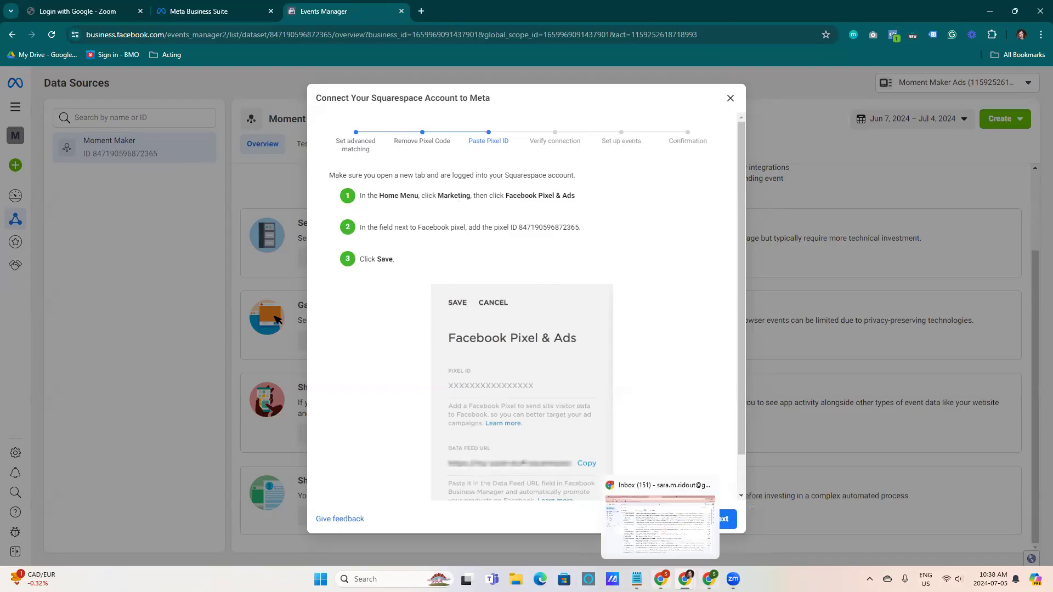
mouse_move(709, 580)
click(661, 580)
click(198, 10)
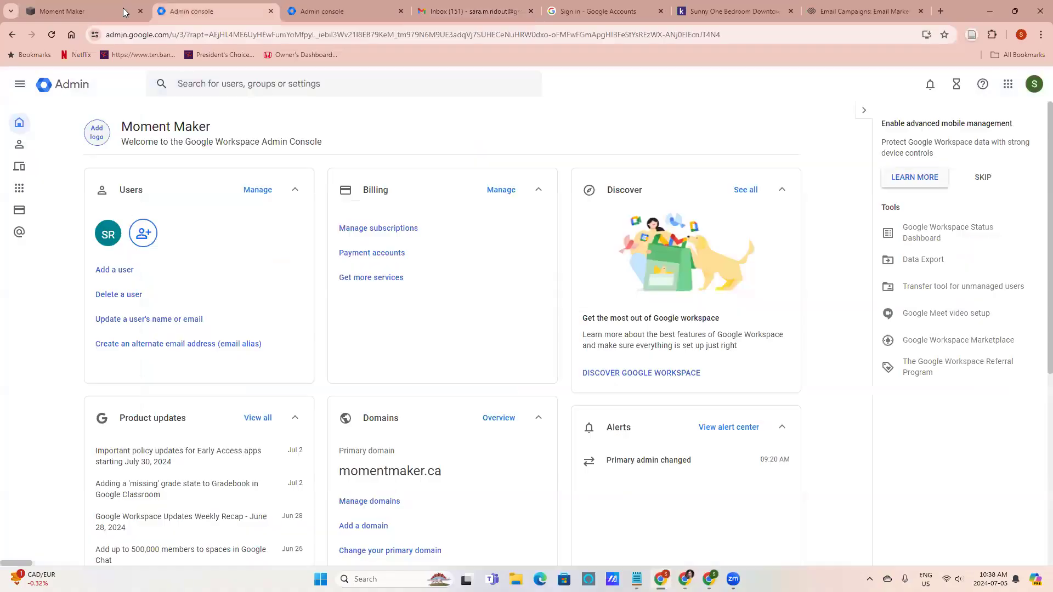
click(88, 10)
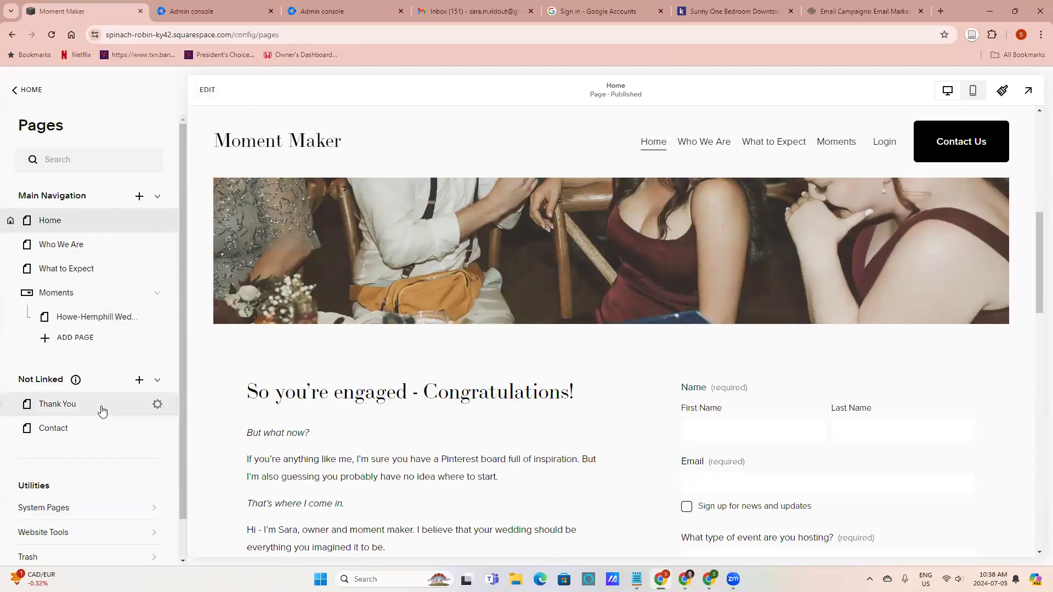
scroll(82, 430, down, 1)
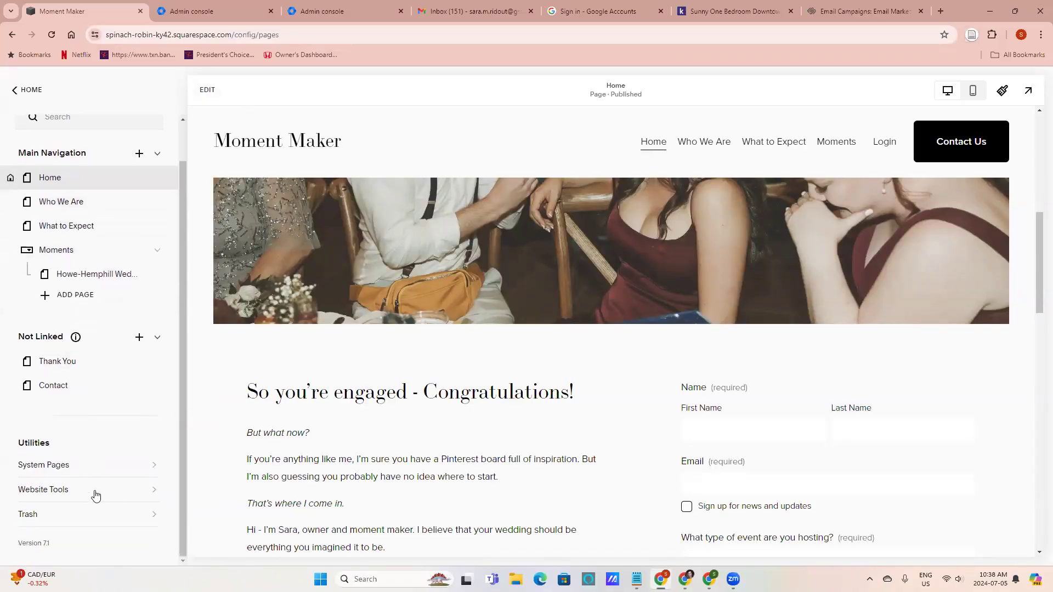
Browse the Marketing section and its Marketing Tools page looking for the Meta pixel setting
click(18, 90)
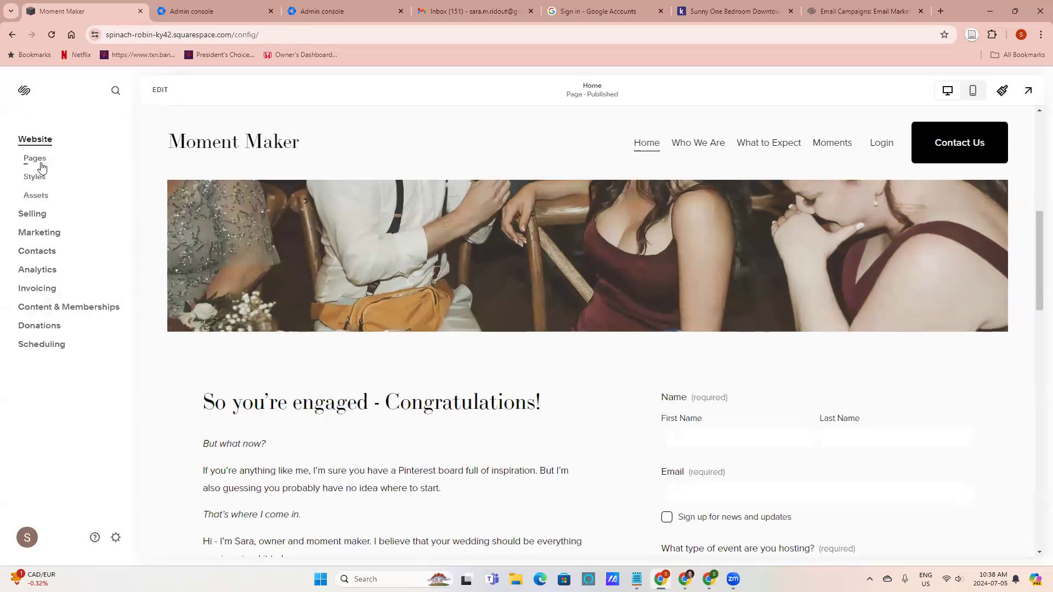
click(40, 233)
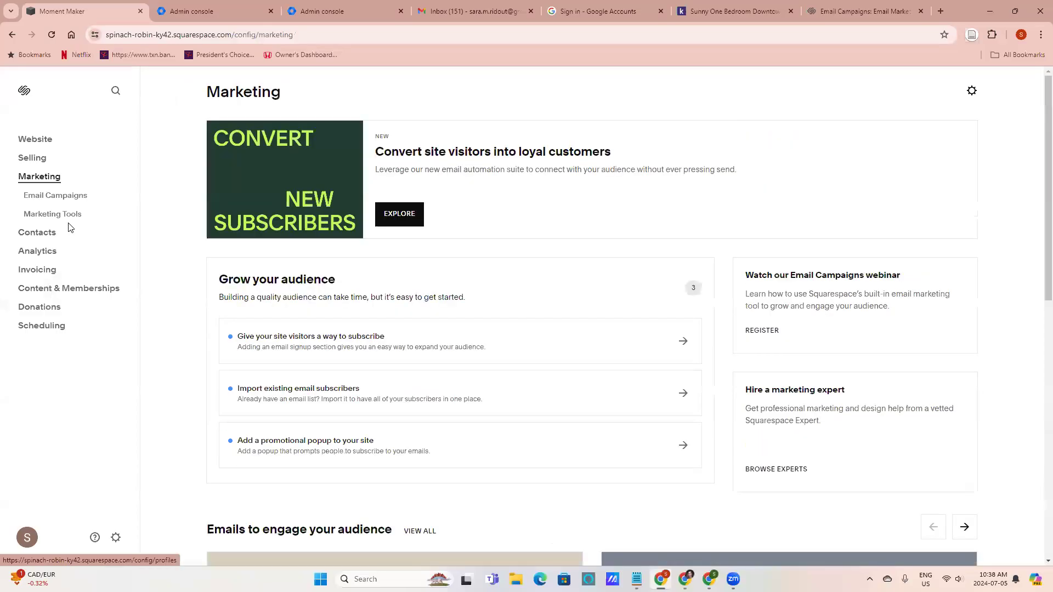
scroll(360, 294, down, 4)
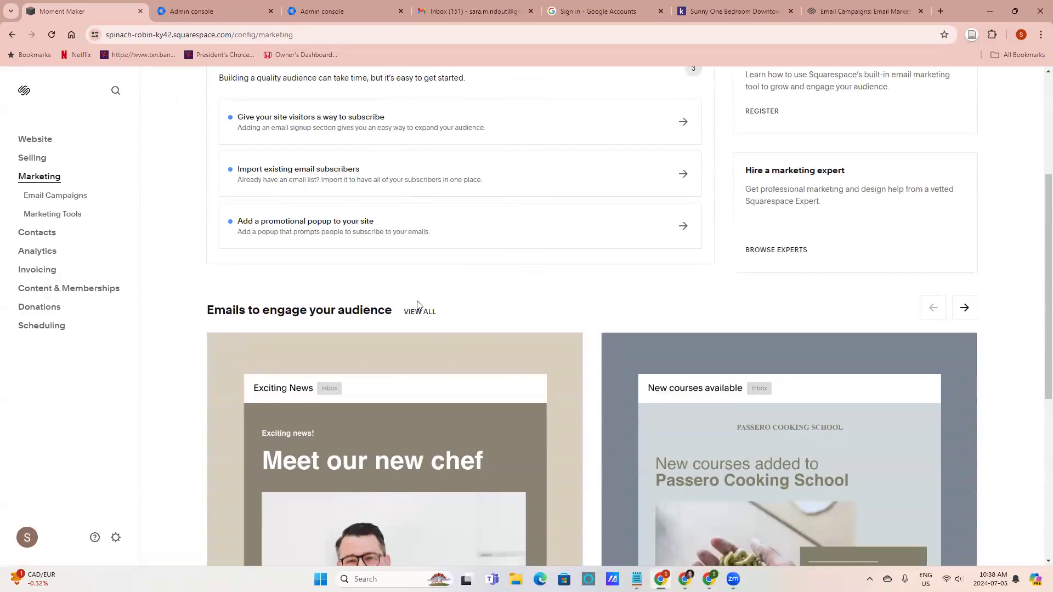
scroll(417, 305, down, 4)
scroll(416, 305, up, 1)
scroll(425, 434, down, 2)
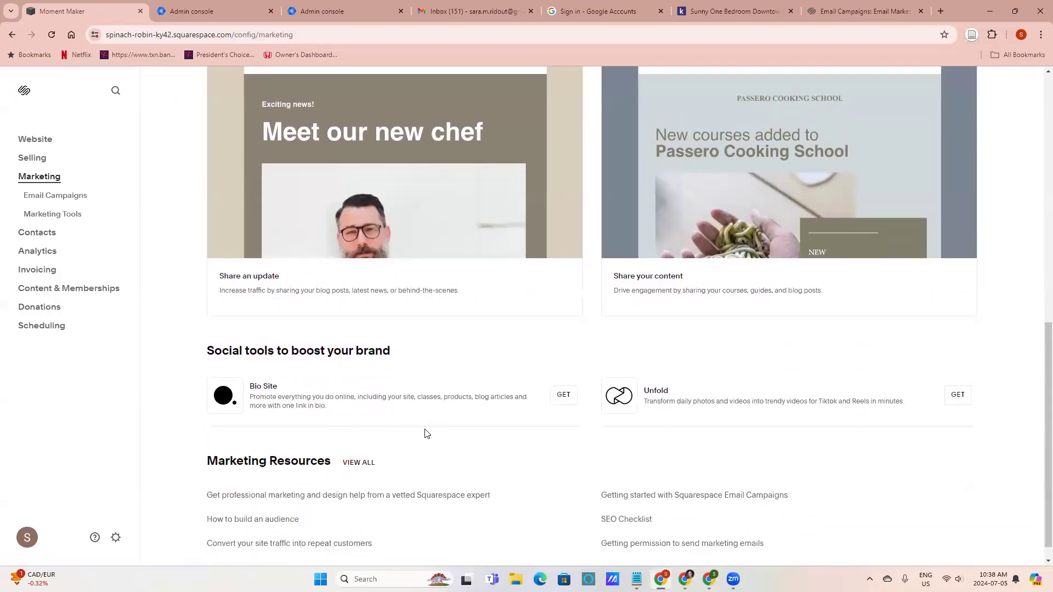
scroll(477, 427, down, 1)
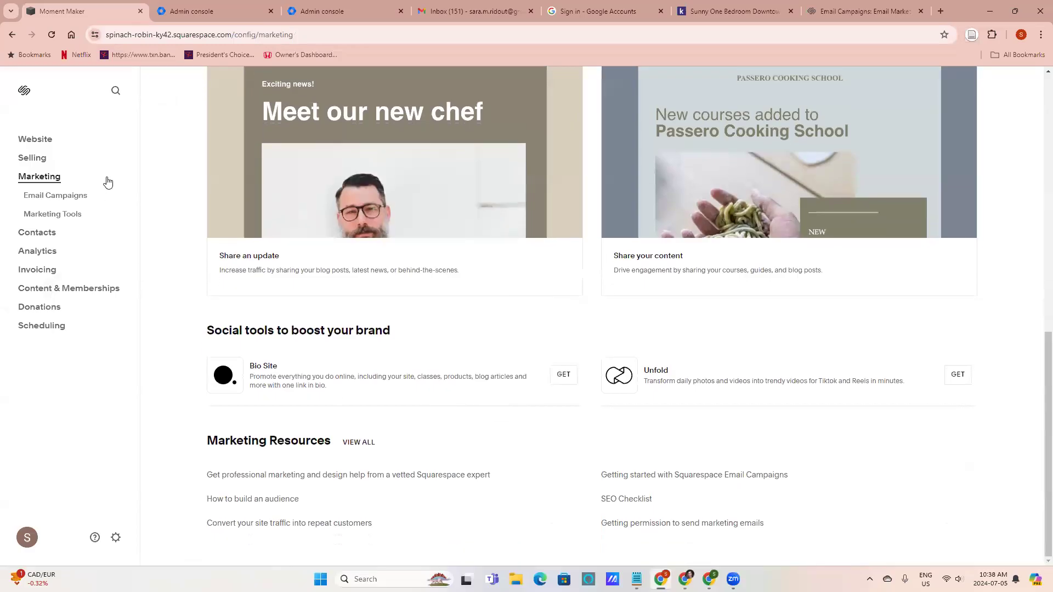
click(71, 213)
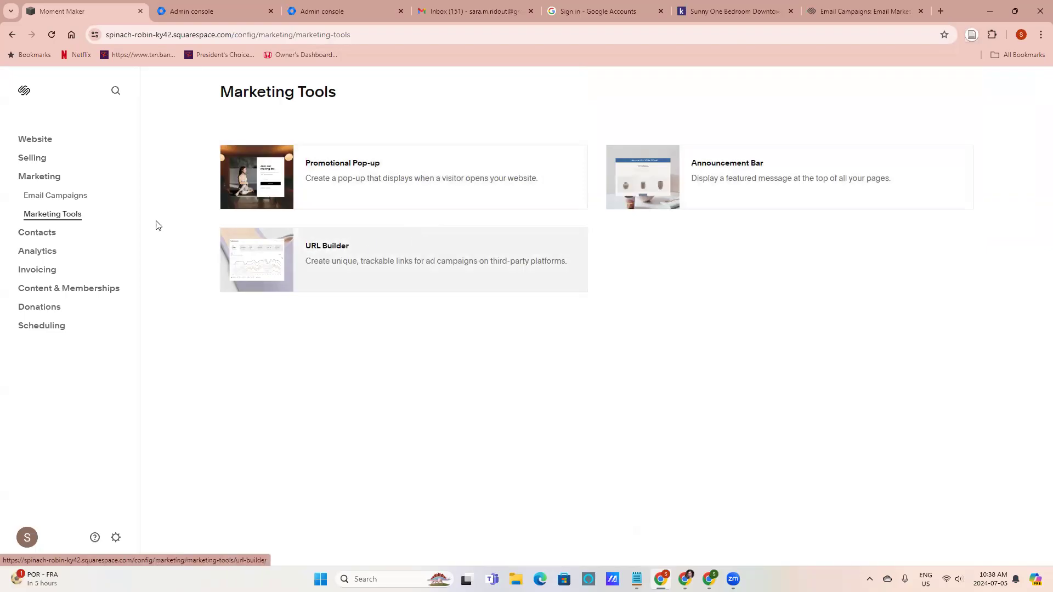
click(54, 176)
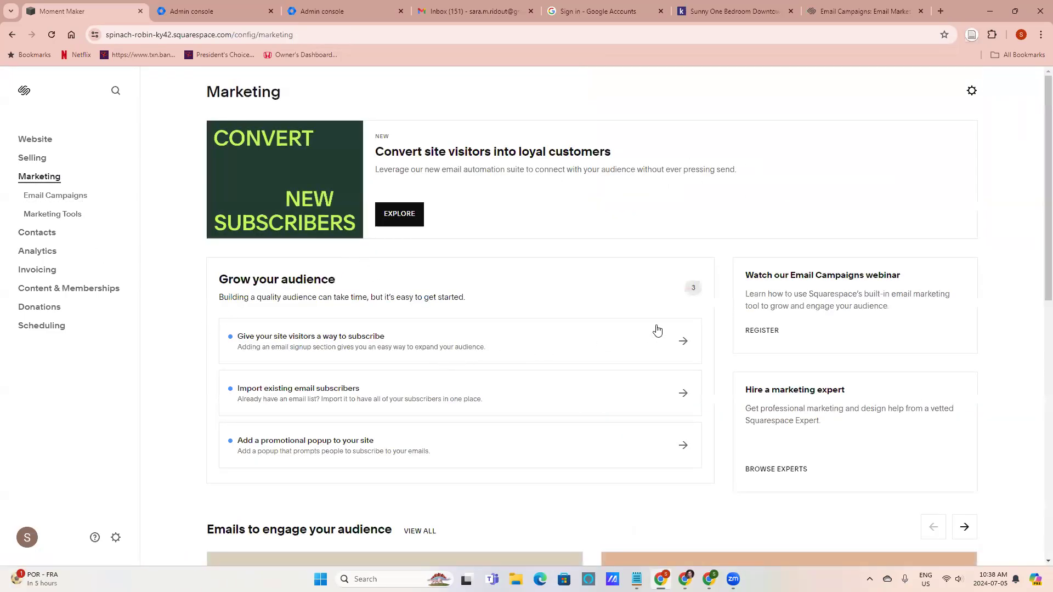
scroll(731, 353, down, 1)
scroll(680, 362, up, 1)
scroll(680, 360, down, 6)
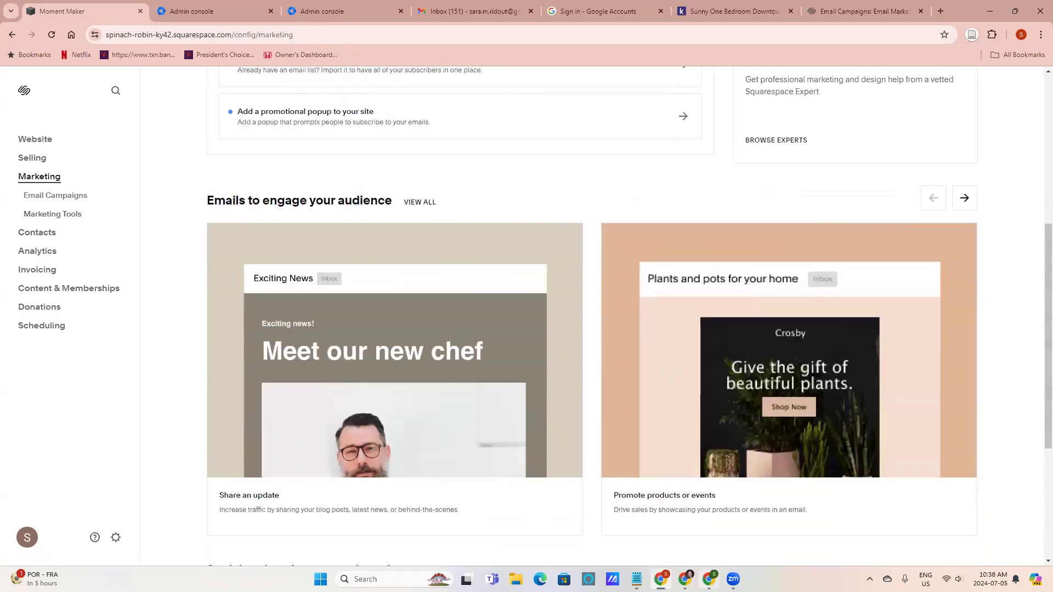
Review the Meta dialog's instructions for adding the pixel in Squarespace, then return to the site editor
mouse_move(685, 580)
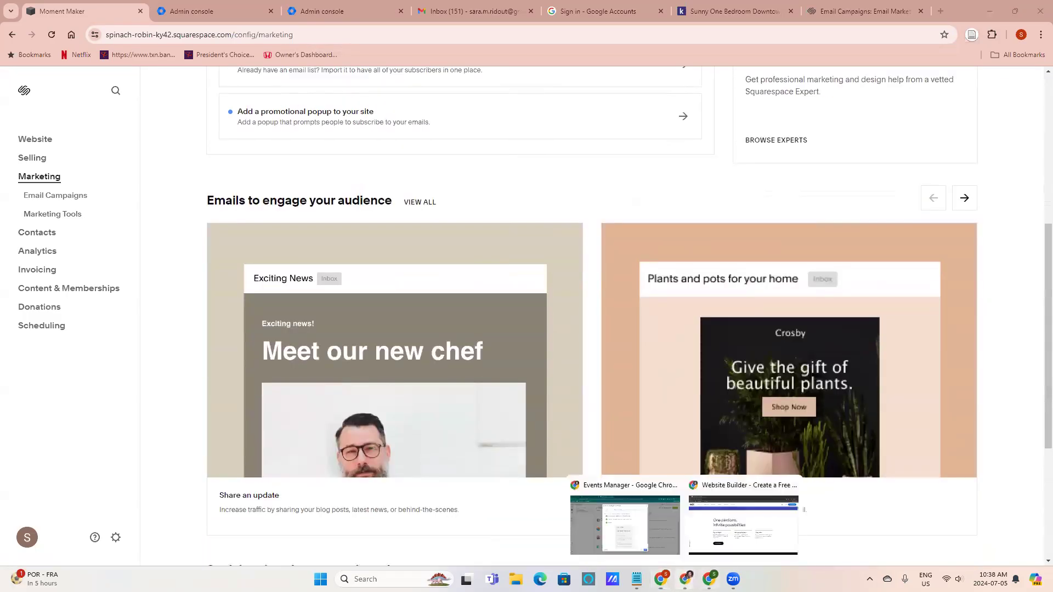
click(640, 524)
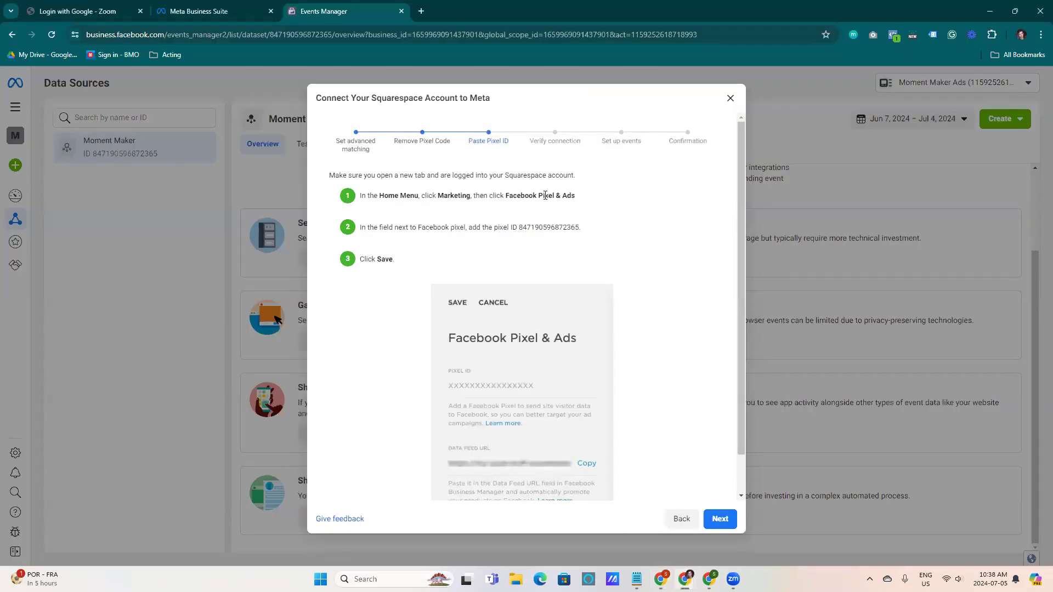
mouse_move(661, 580)
click(647, 527)
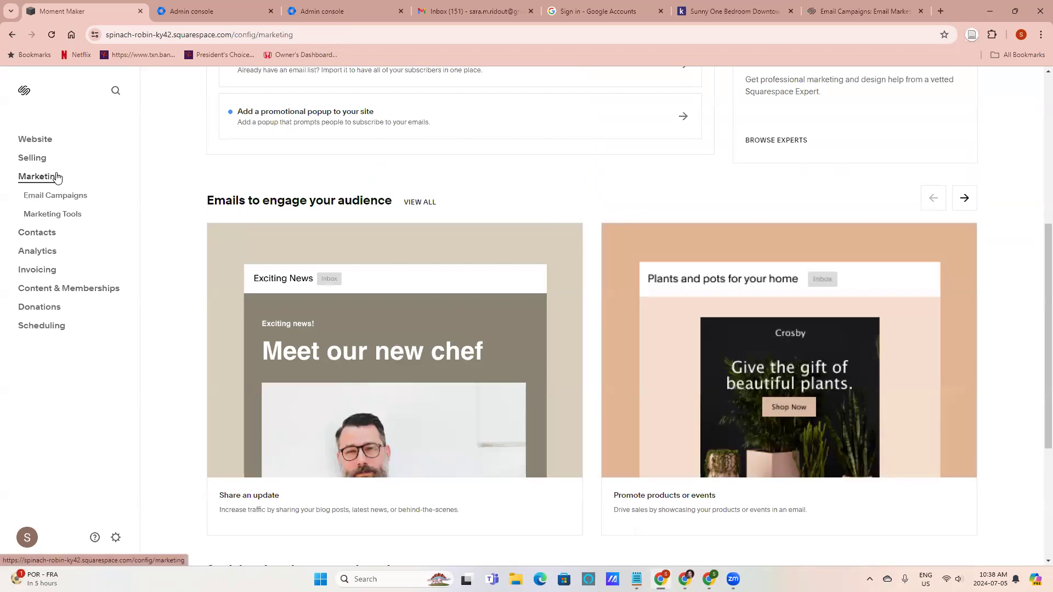
Open Meta Pixel & Ads in the site's Marketing settings and try the data feed URL field
click(64, 216)
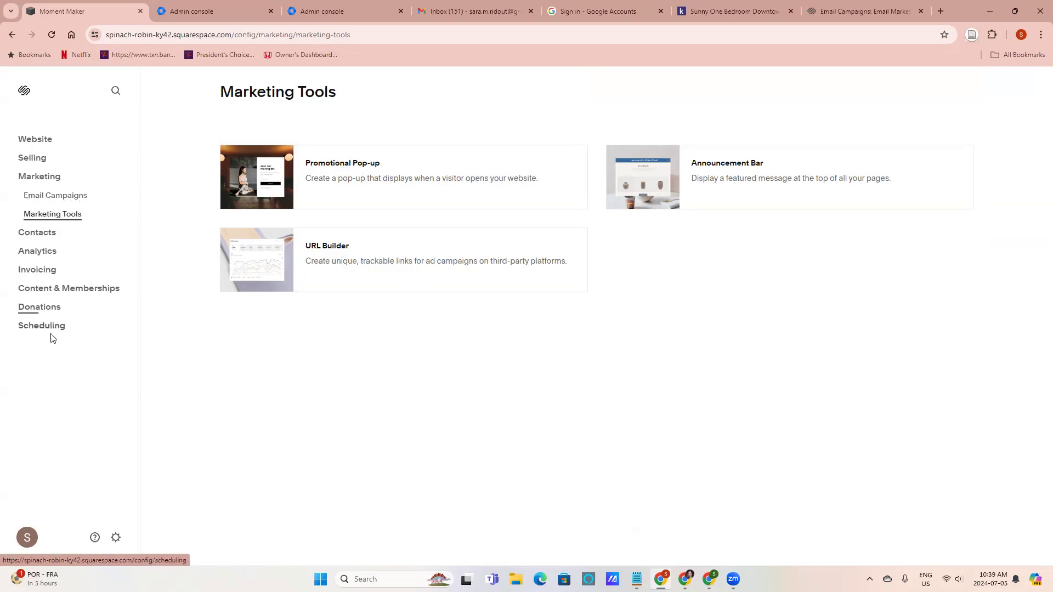
click(115, 537)
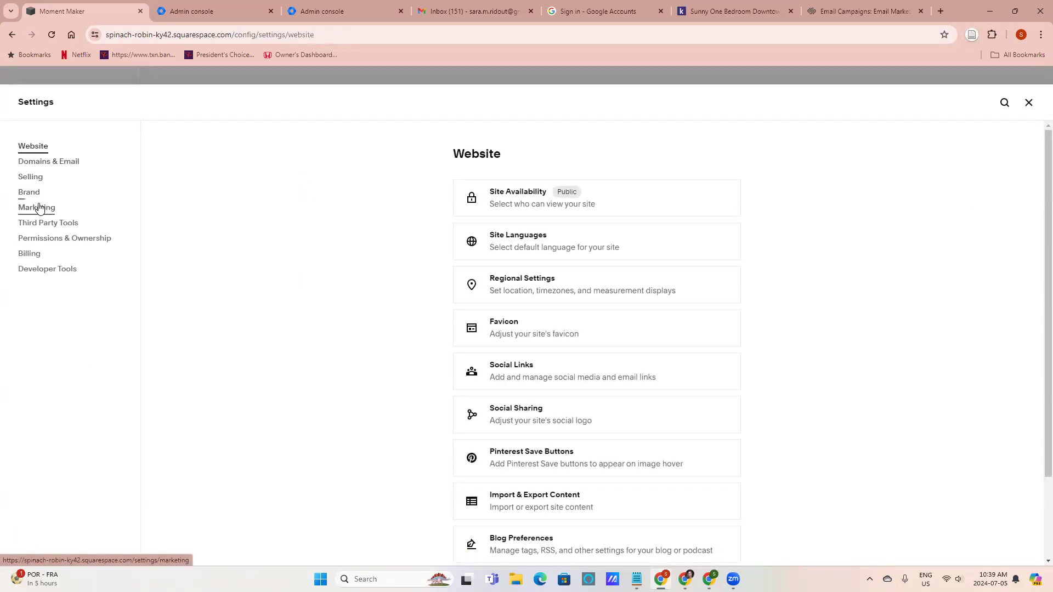
click(38, 206)
click(527, 244)
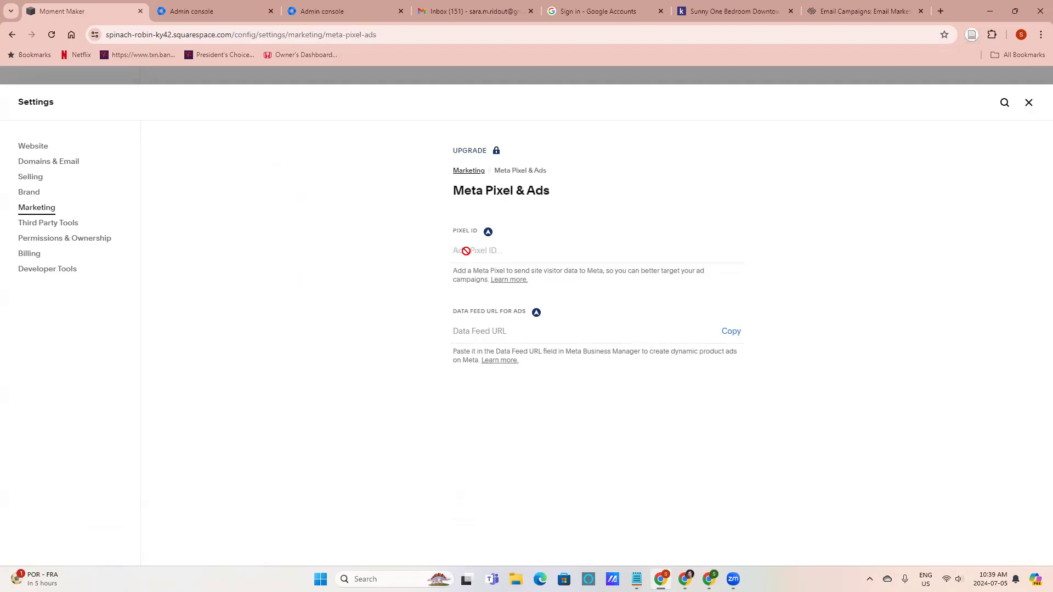
click(501, 332)
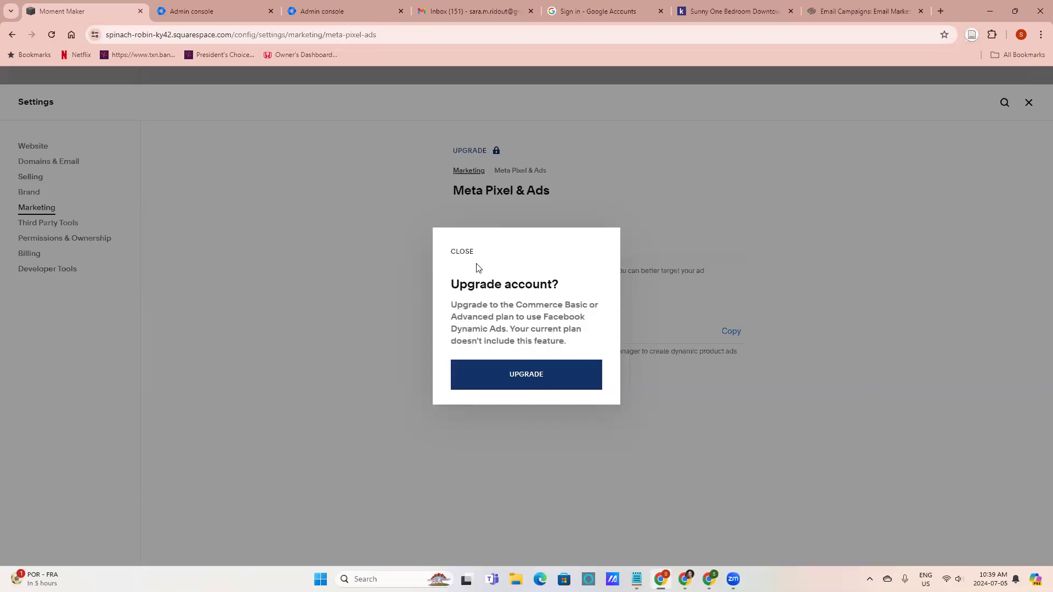
click(459, 254)
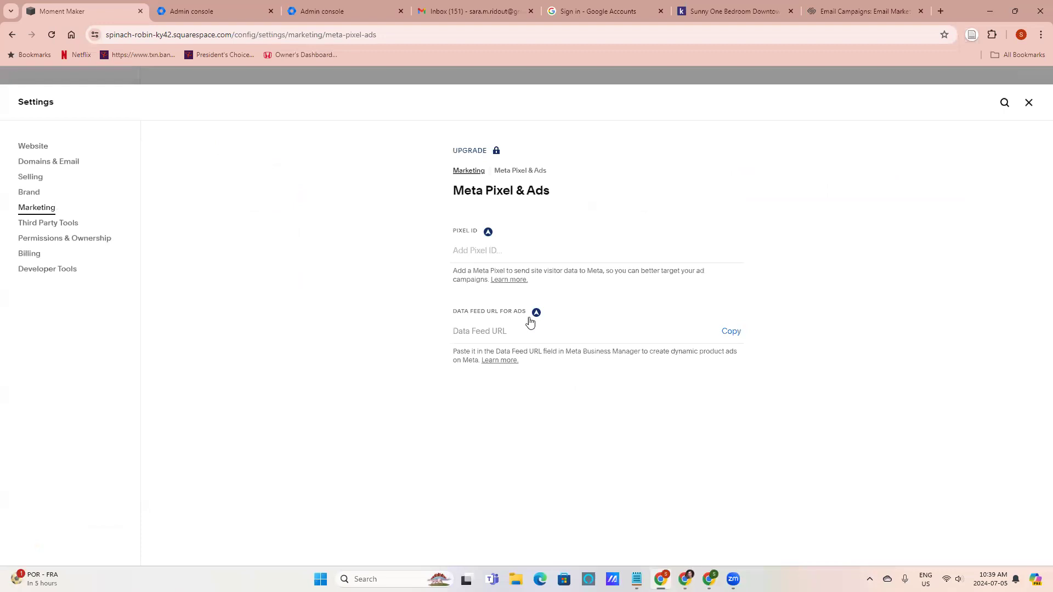
Start an account upgrade from the locked Pixel ID field and choose the Business plan
click(486, 233)
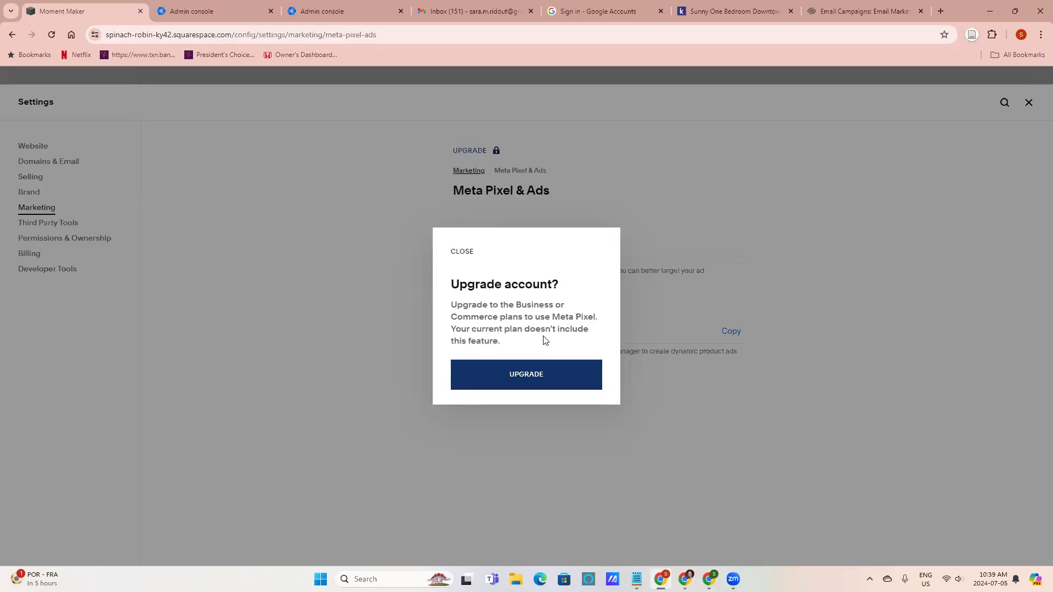
click(522, 382)
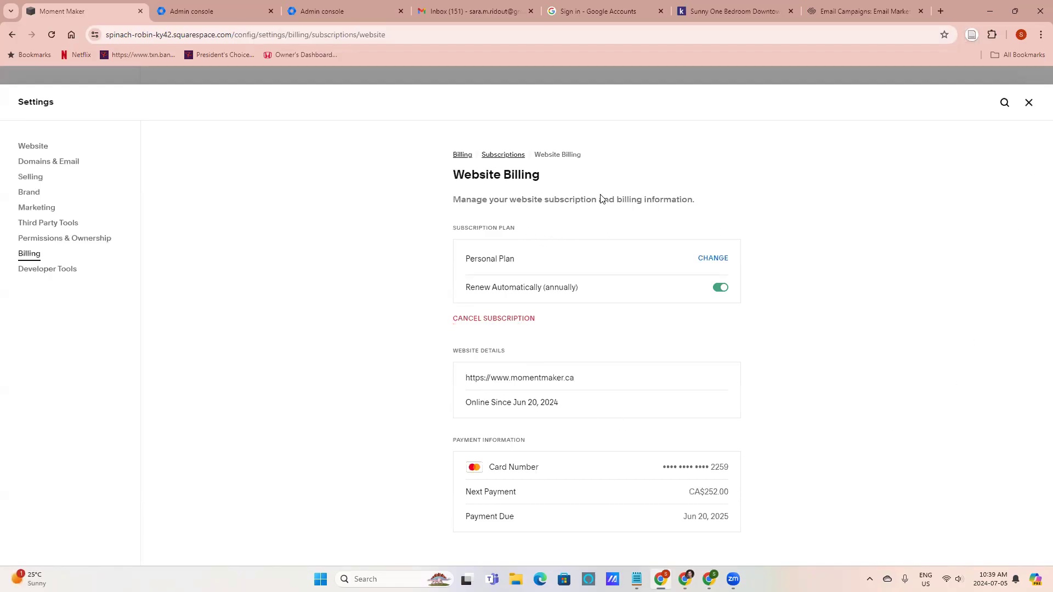
click(709, 259)
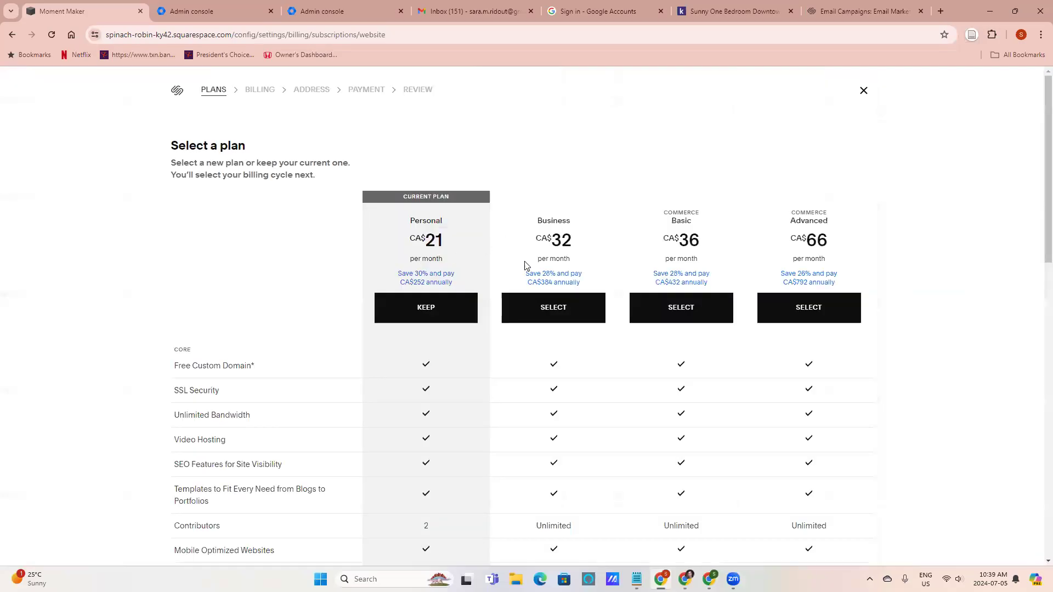
click(557, 309)
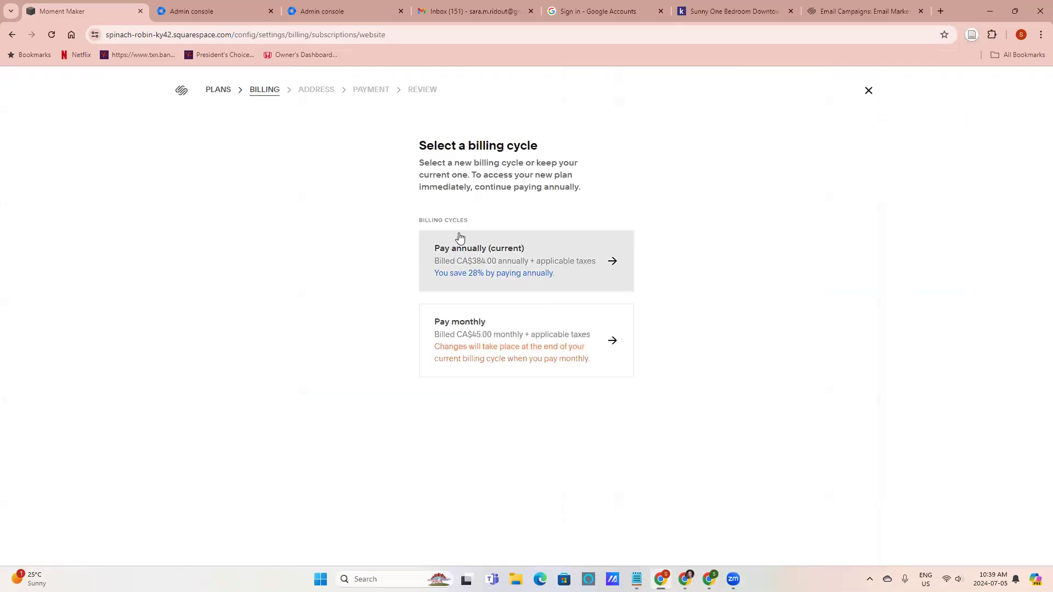
Keep annual billing and confirm the payment for the Business plan upgrade
click(528, 270)
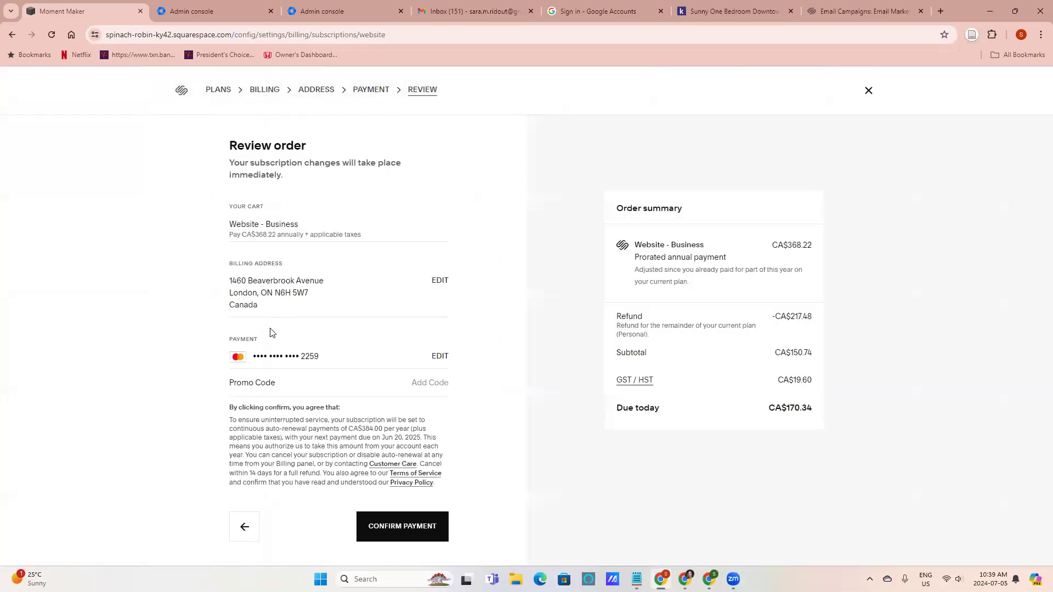
click(401, 525)
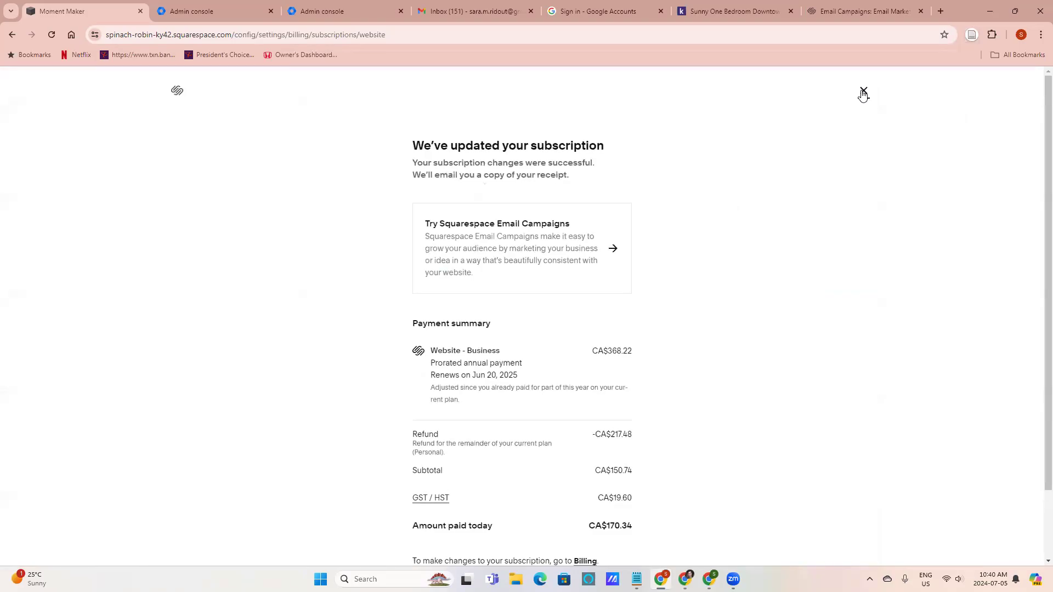
click(863, 93)
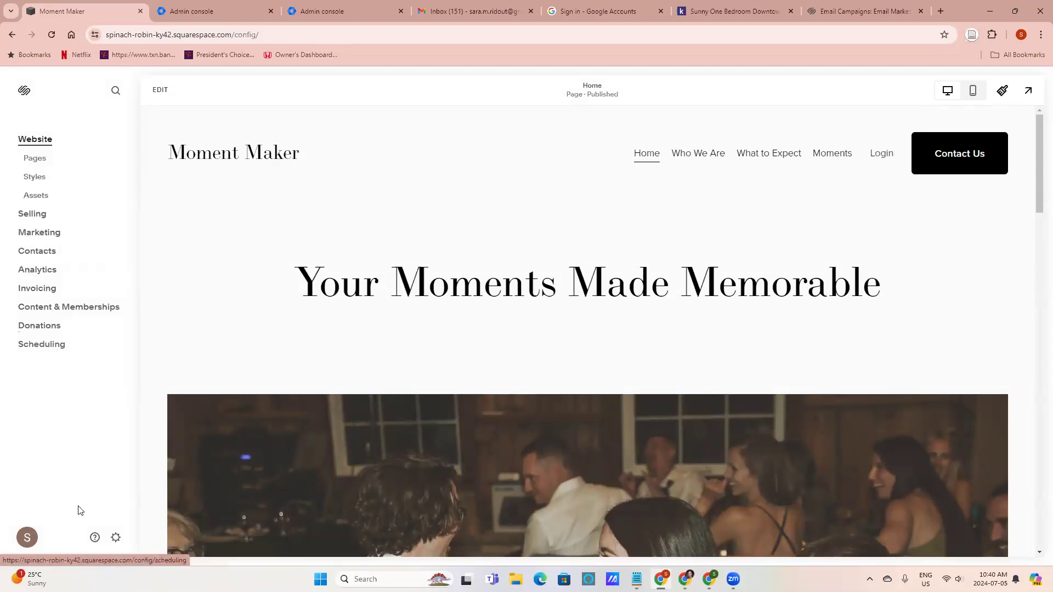
Reopen Meta Pixel & Ads in the Marketing settings and select the Pixel ID field
click(115, 537)
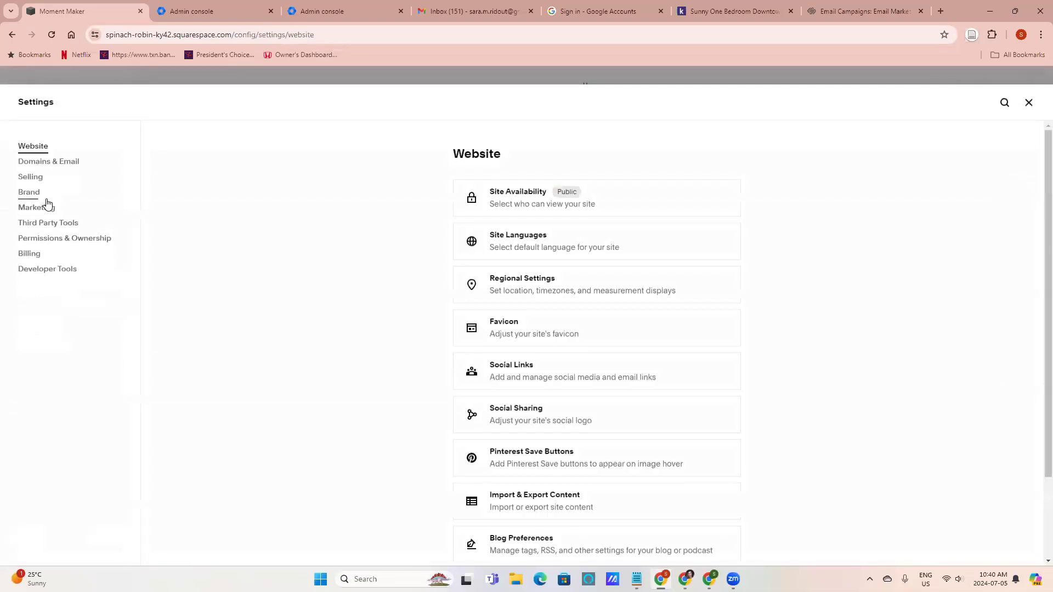
click(61, 211)
click(491, 244)
click(490, 208)
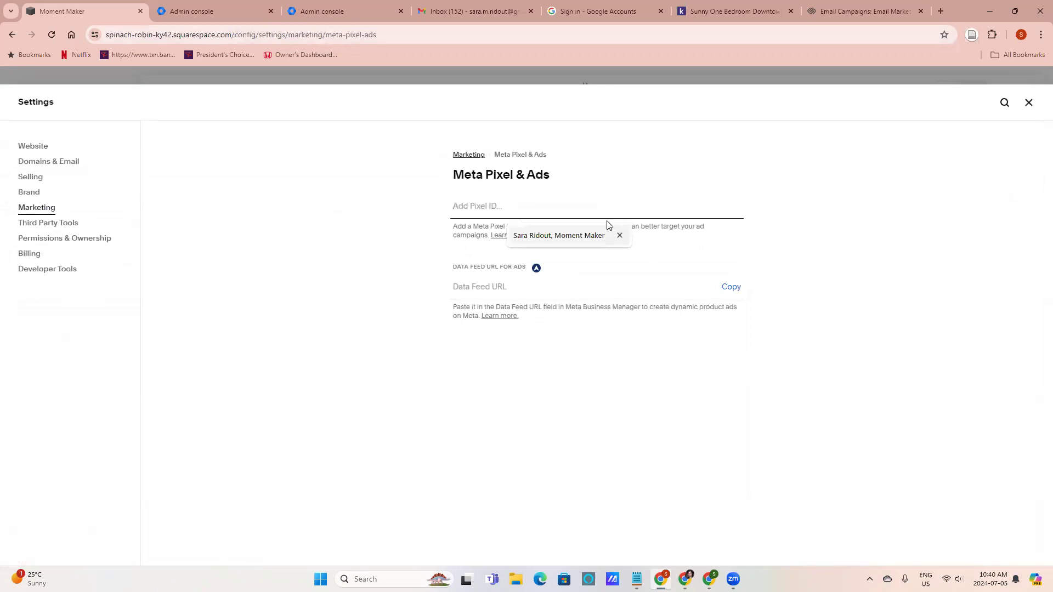
Copy the dataset's pixel ID from the Meta connection instructions
mouse_move(710, 579)
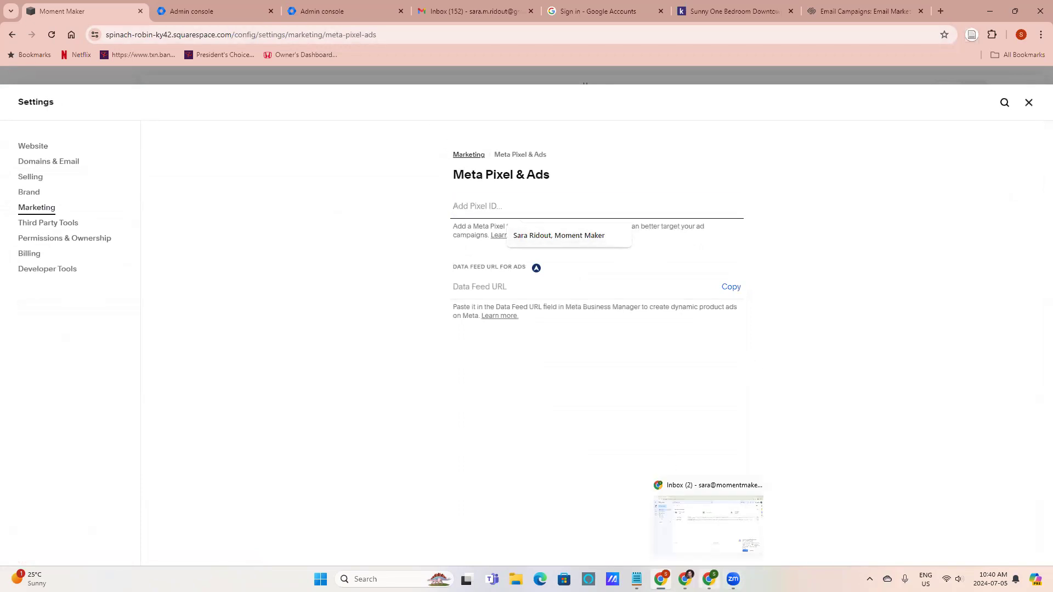
click(708, 524)
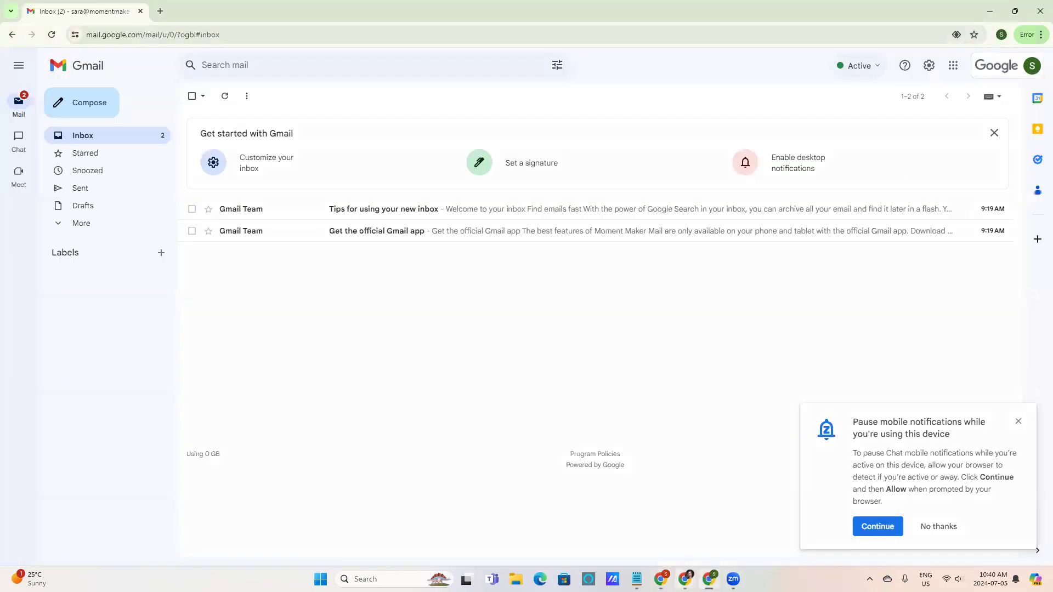
click(661, 579)
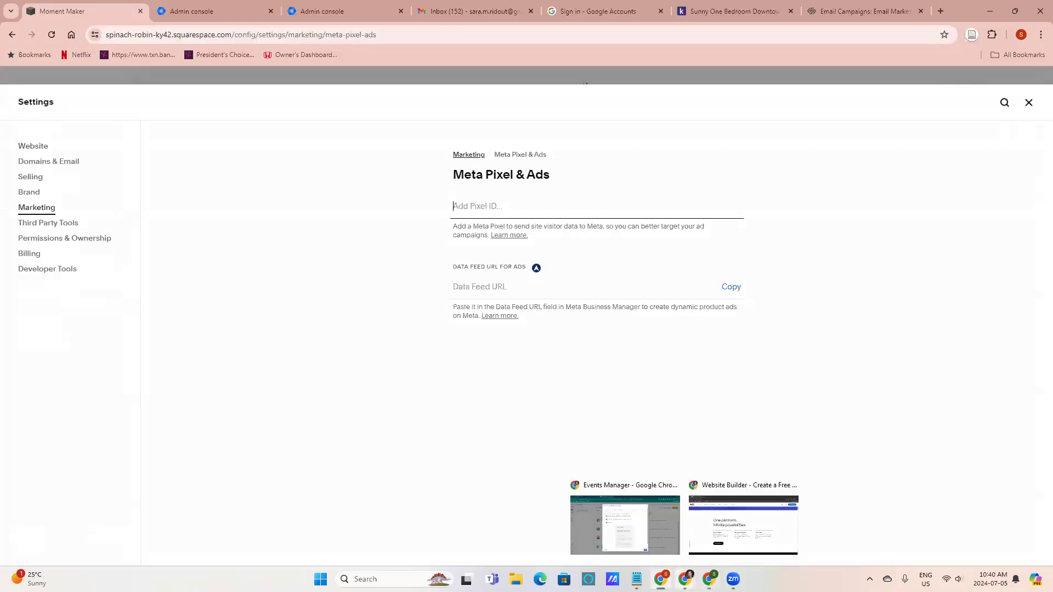
click(647, 529)
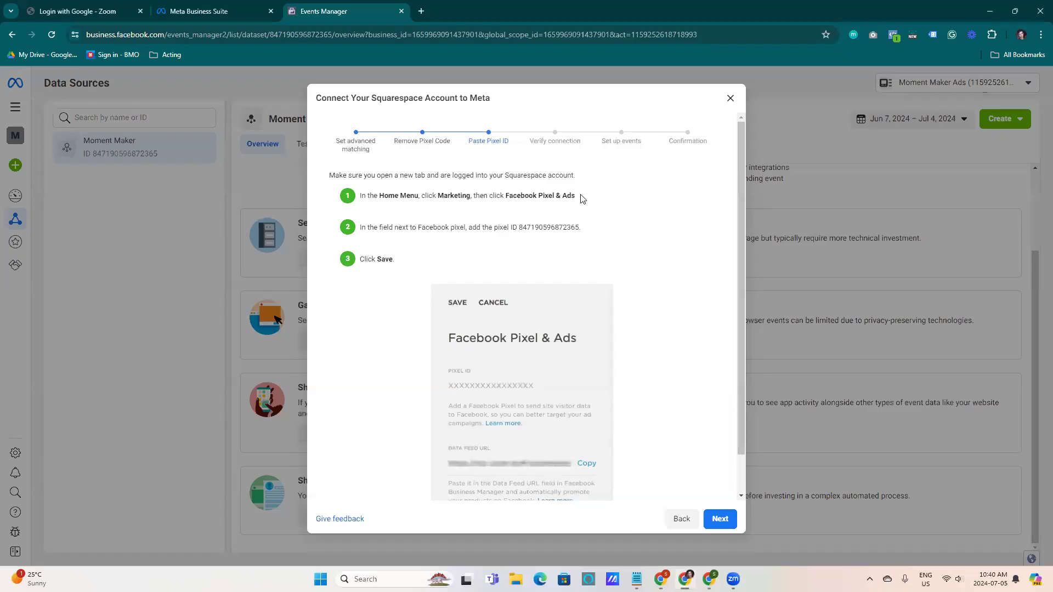
drag(578, 227, 522, 230)
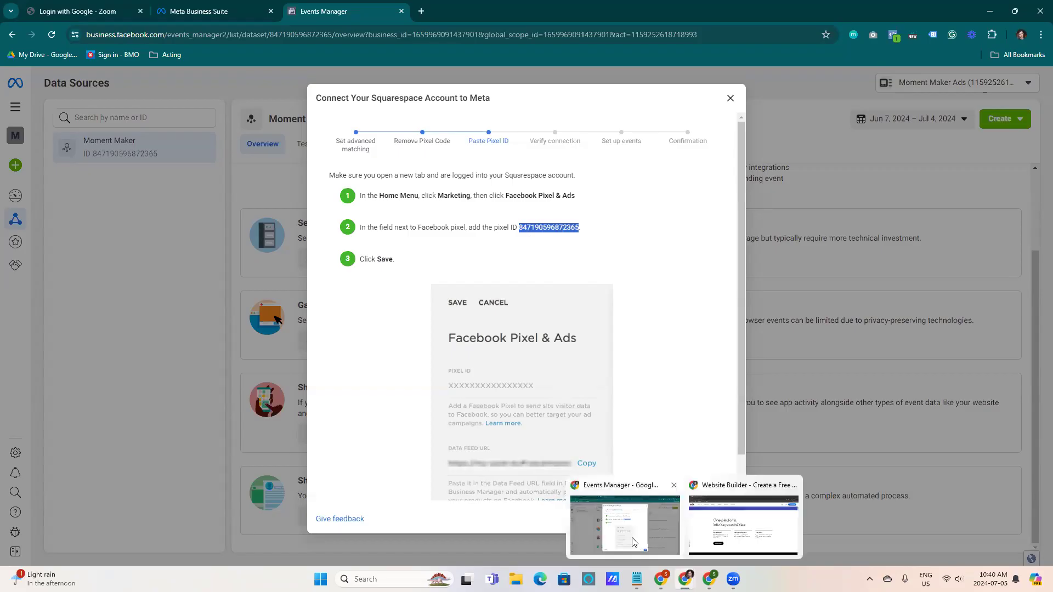
Paste the pixel ID into the Squarespace Pixel ID field and save
mouse_move(663, 574)
click(660, 521)
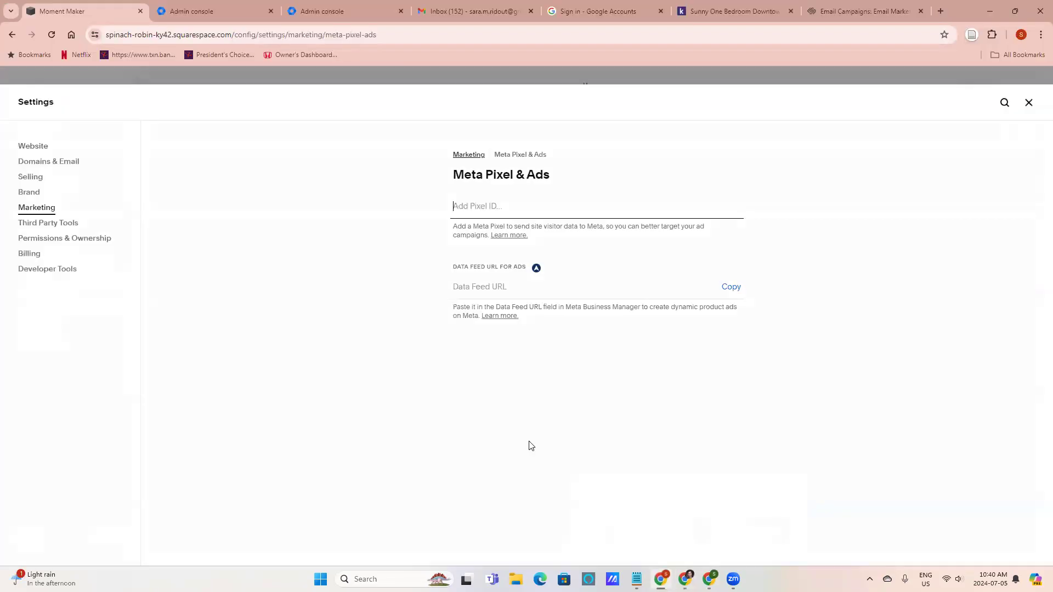
click(478, 210)
key(ctrl+v)
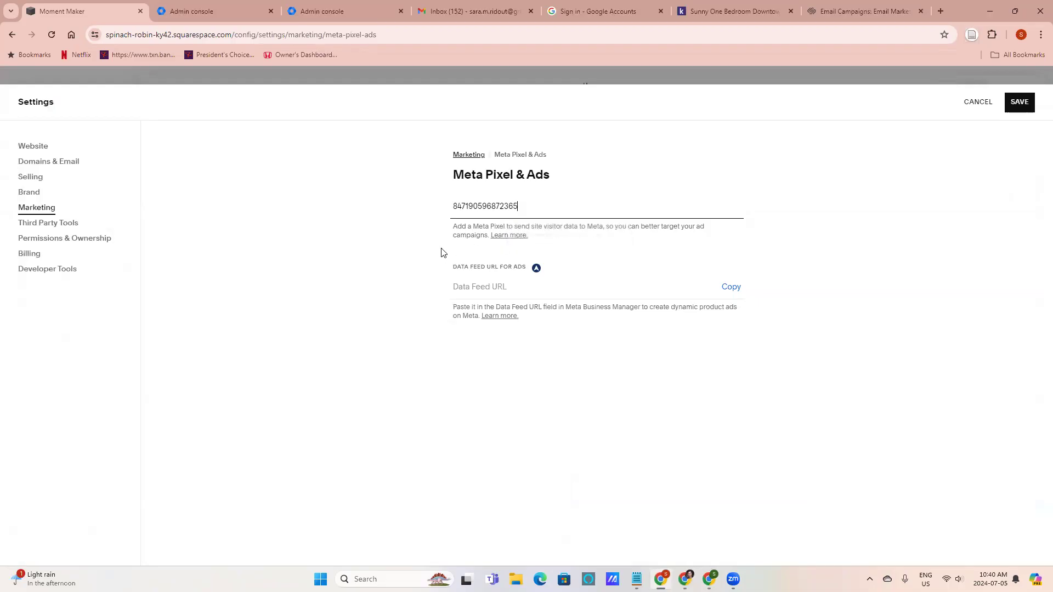
click(1019, 102)
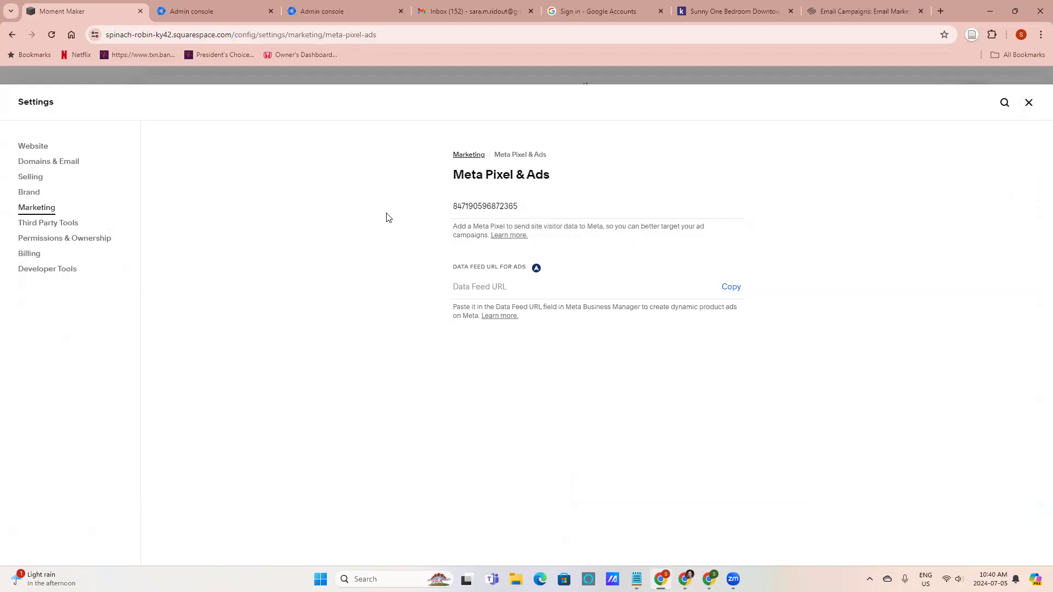
Recheck the saved Meta Pixel & Ads setting and return to Meta's Squarespace connection dialog
click(30, 194)
click(27, 208)
click(504, 236)
mouse_move(685, 578)
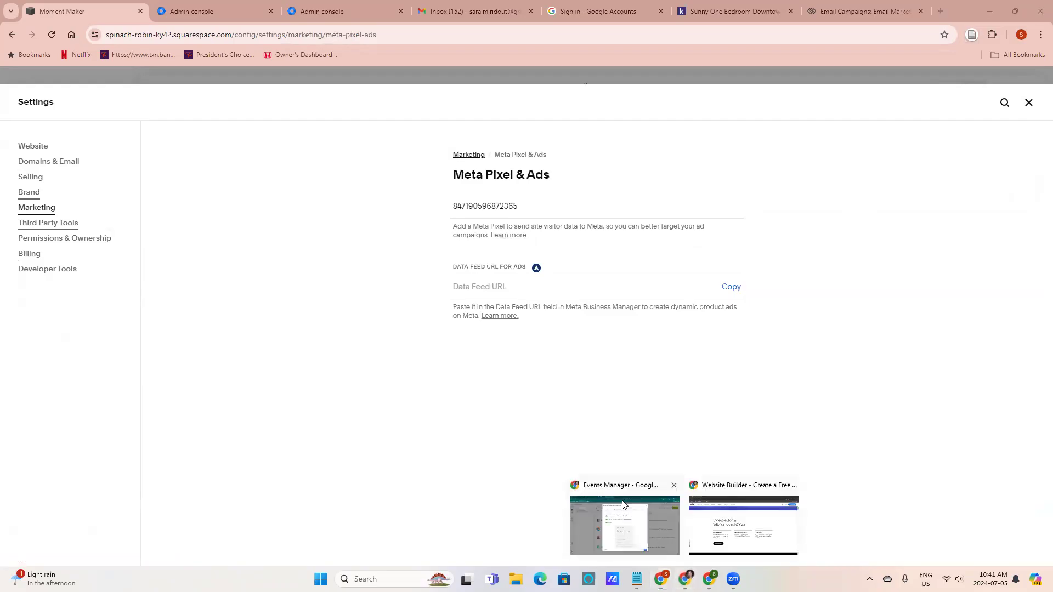
click(623, 505)
scroll(639, 411, down, 1)
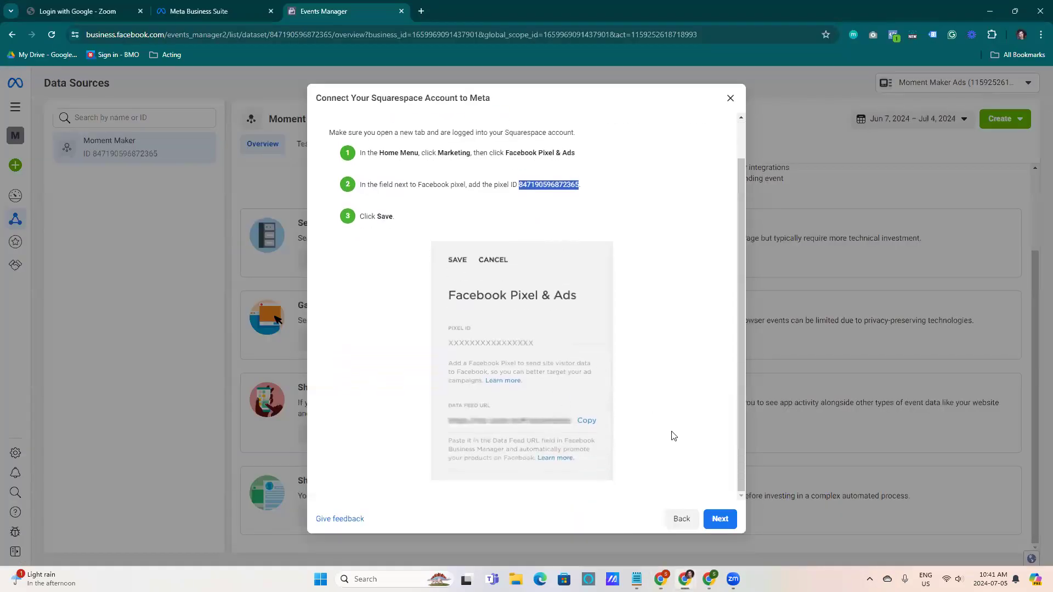
click(720, 519)
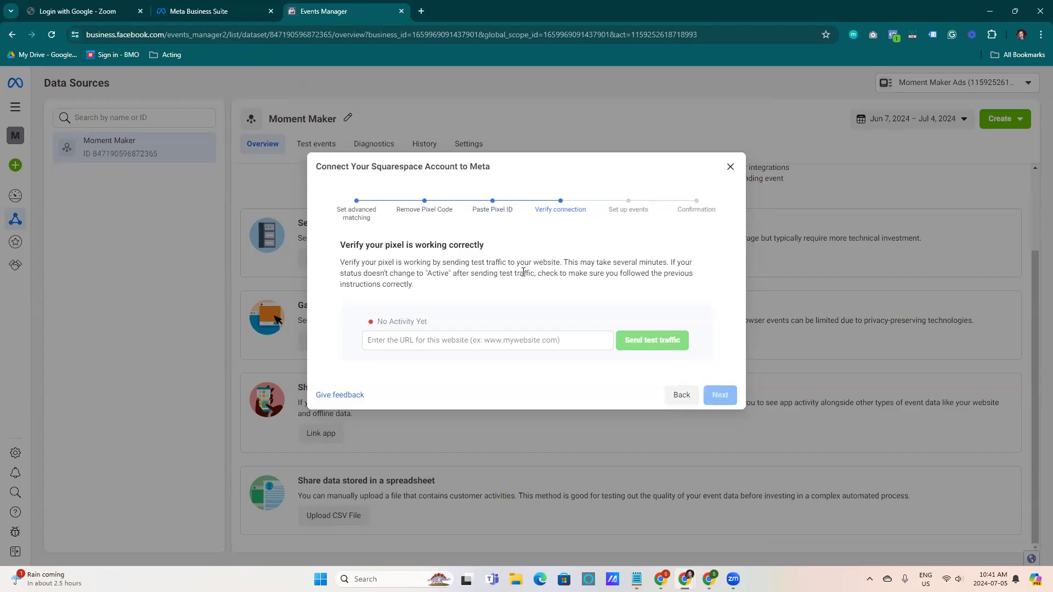
click(474, 340)
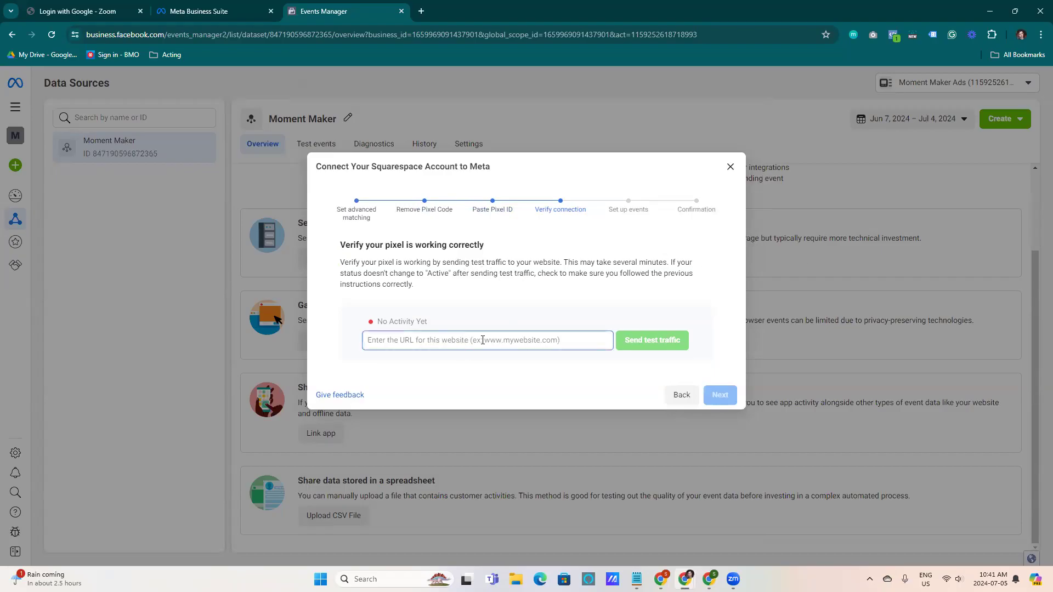
text(www.)
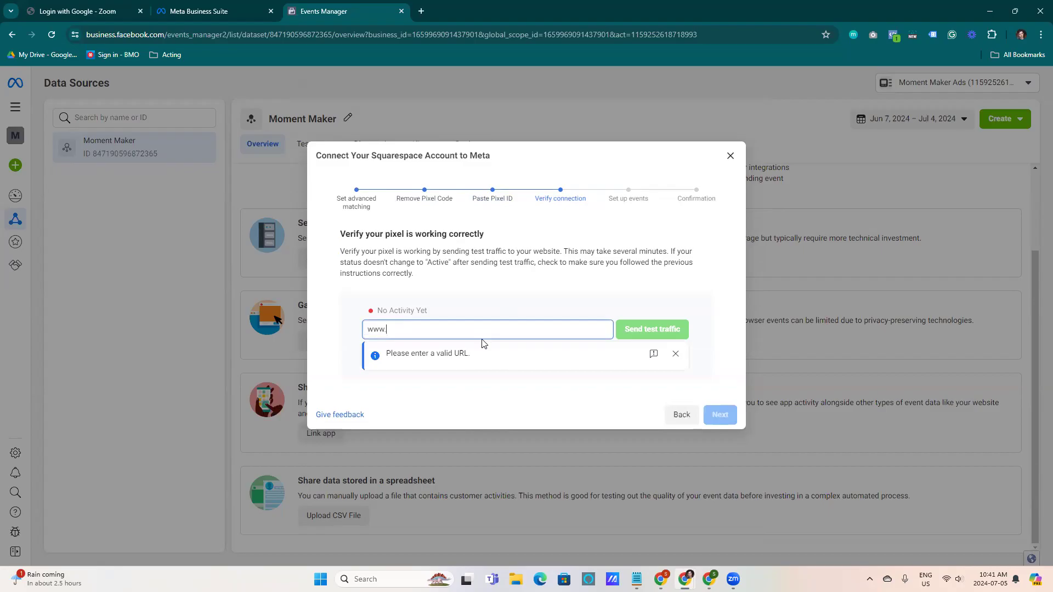
text(momentmaker.ca)
click(645, 348)
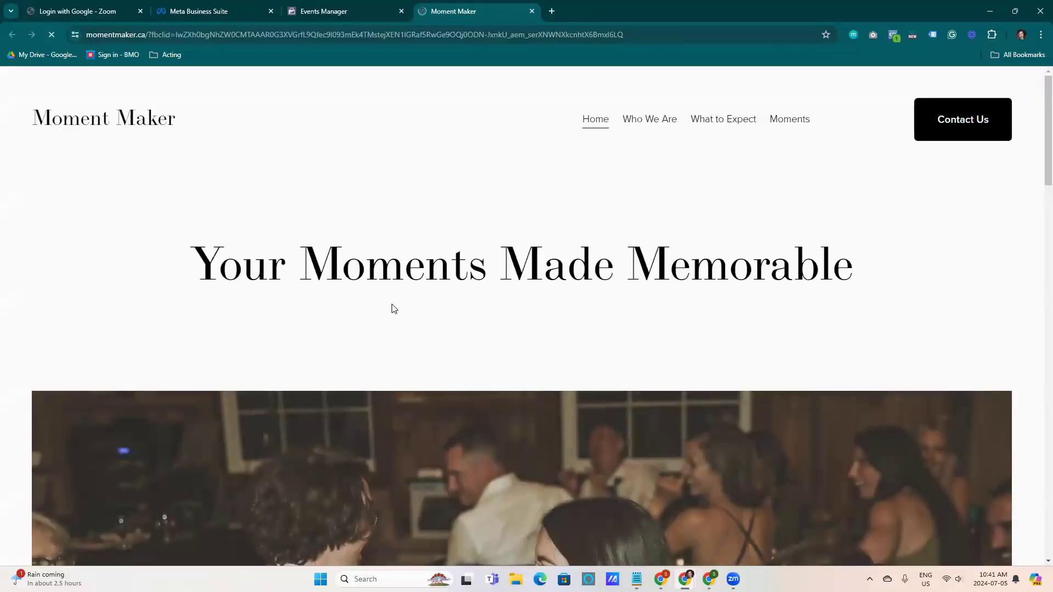
Scroll through the opened Moment Maker site, return to the Squarespace connection dialog and continue past verification
scroll(489, 212, down, 8)
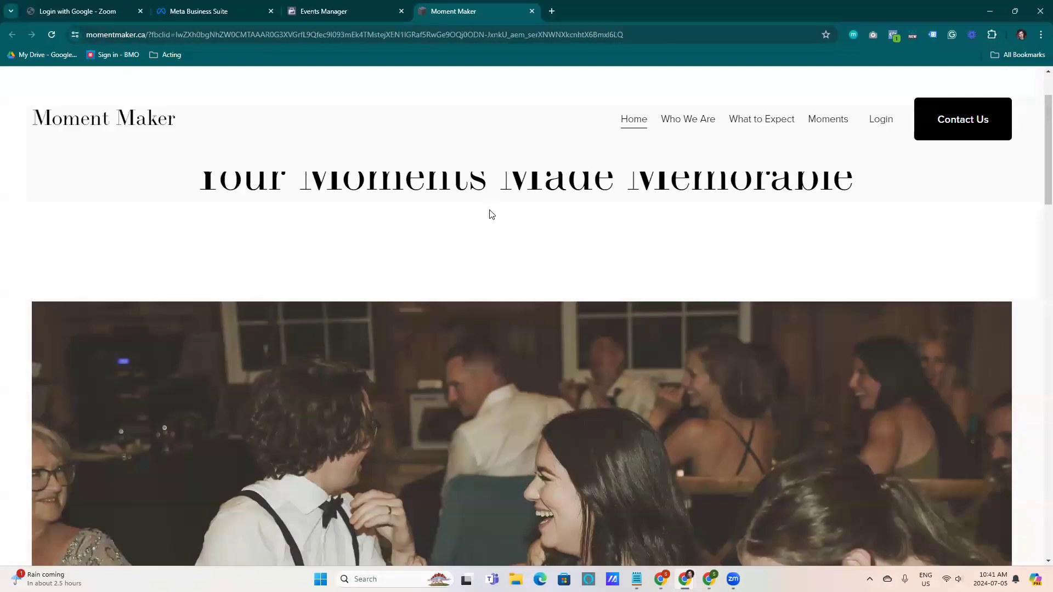
scroll(488, 228, down, 3)
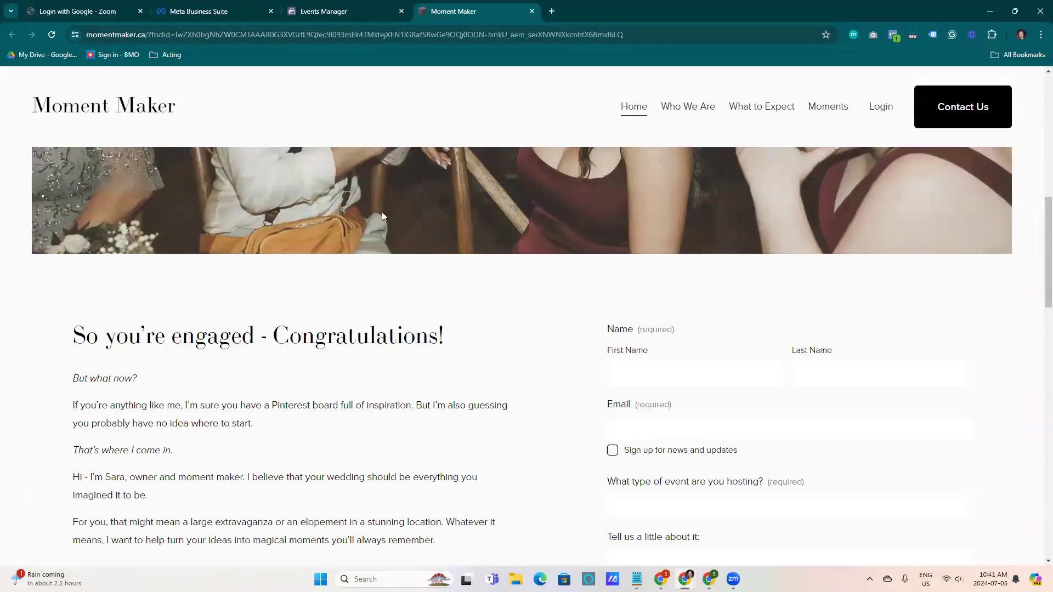
scroll(382, 212, up, 1)
click(339, 12)
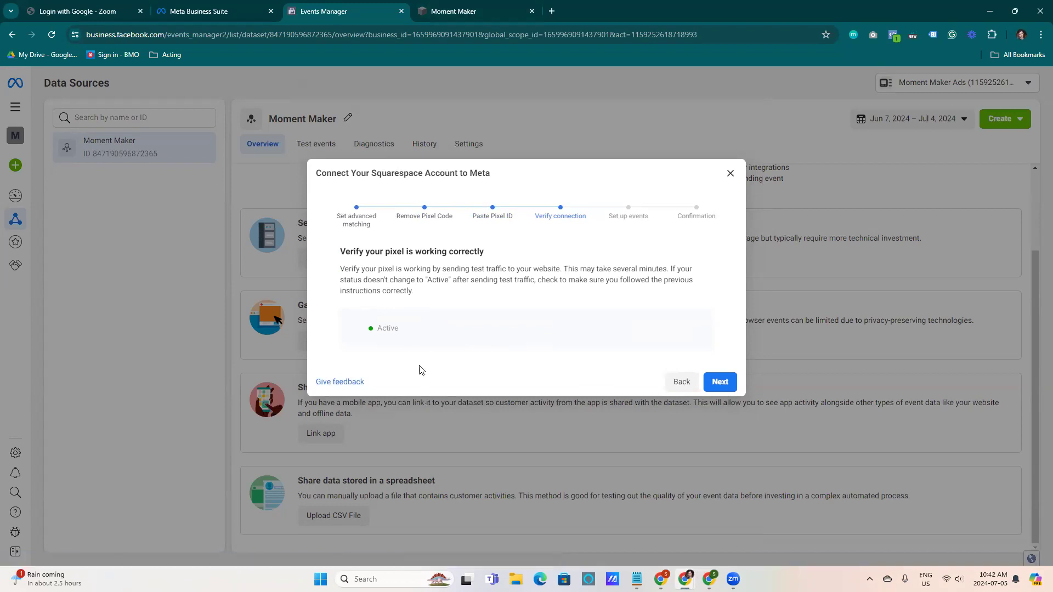
click(725, 382)
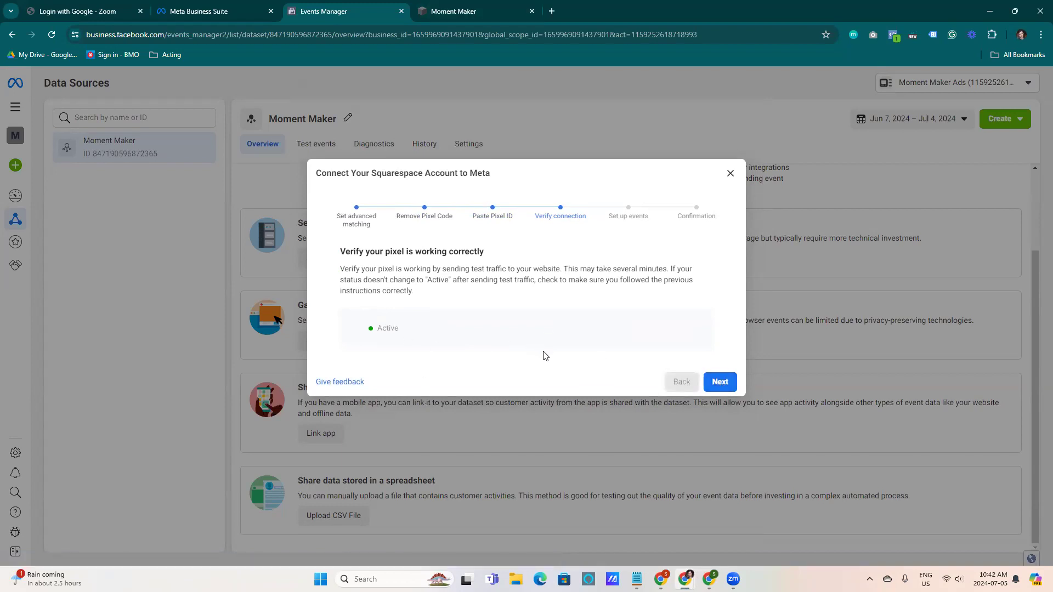
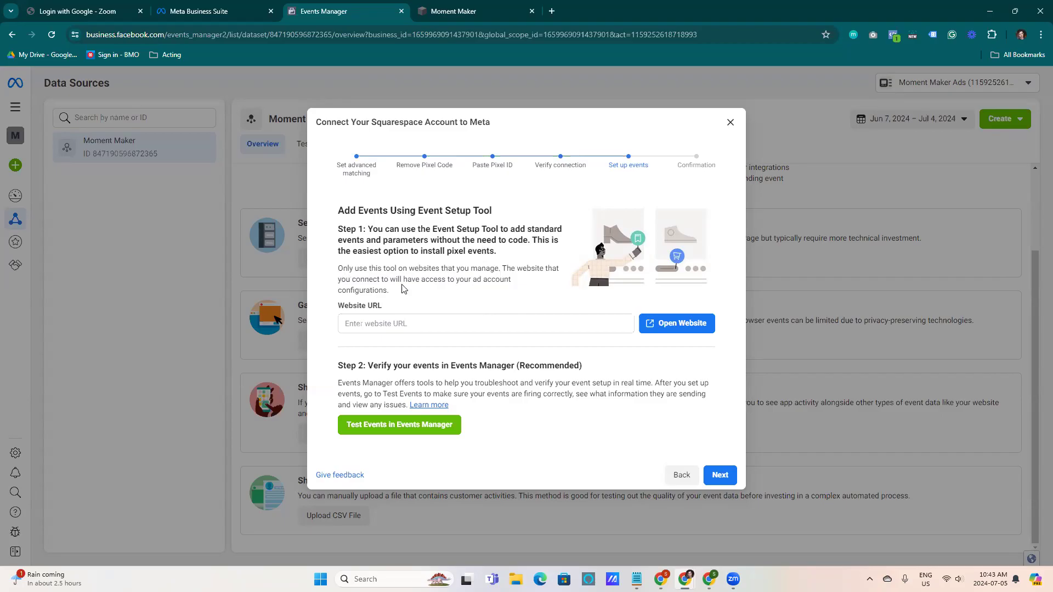
click(414, 325)
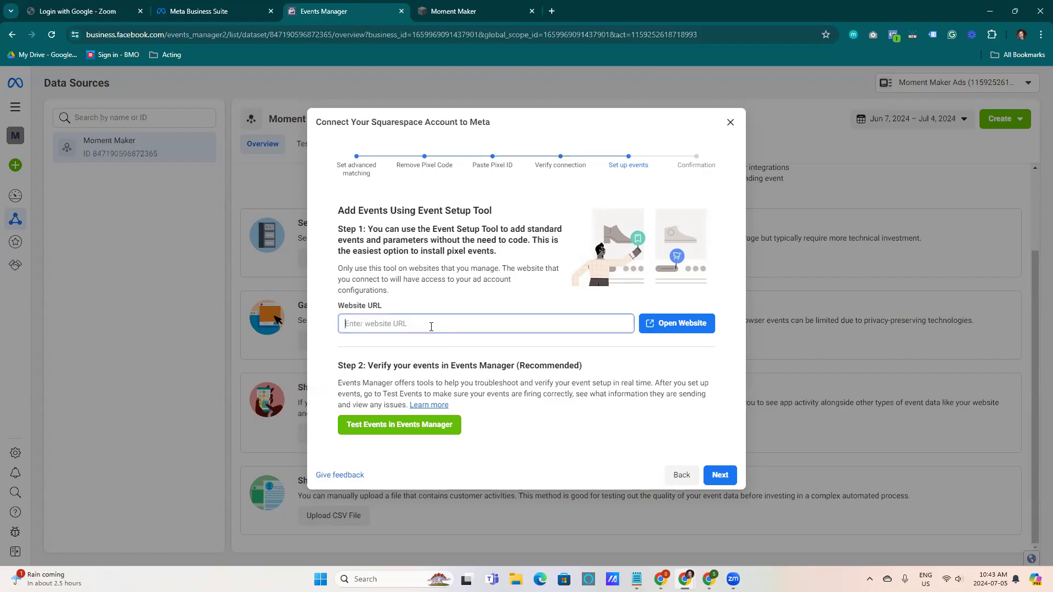
text(www.momentmaker.ca)
click(660, 327)
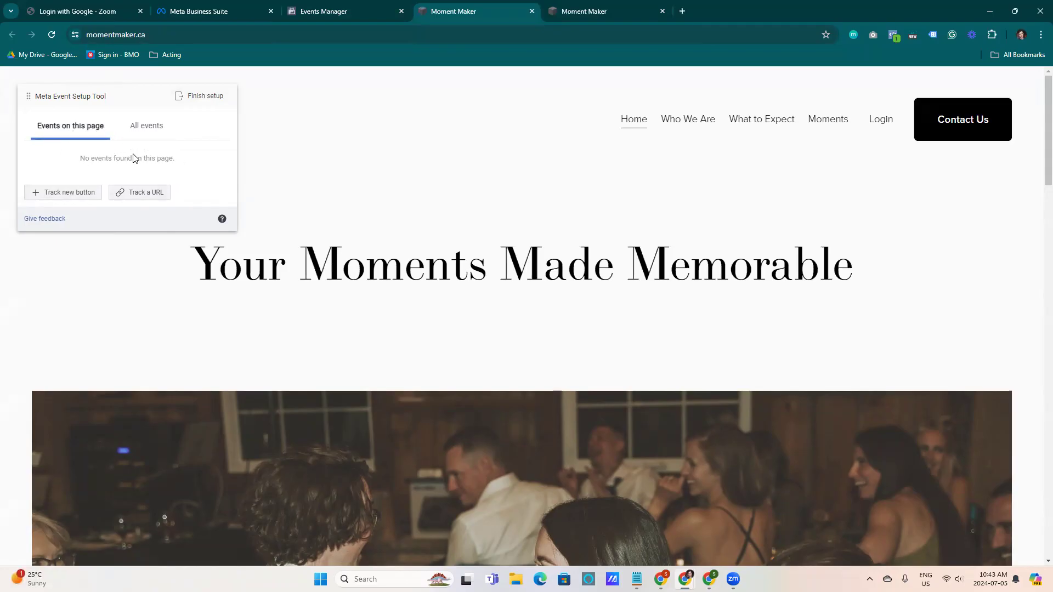
Track the 'Make your moment' form button as a Lead event, choosing not to include a value
scroll(799, 381, down, 5)
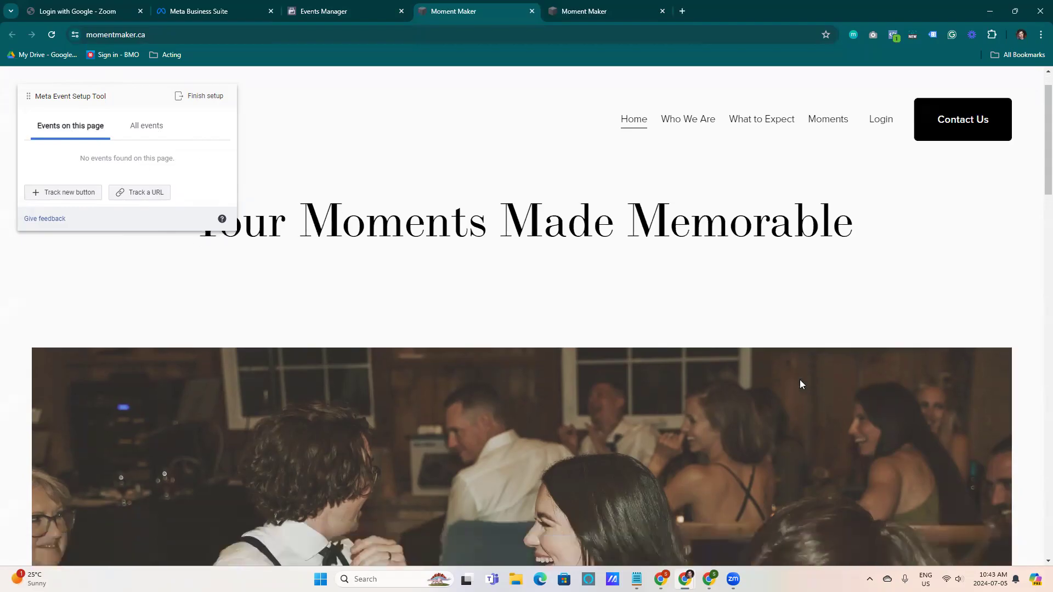
scroll(571, 336, down, 6)
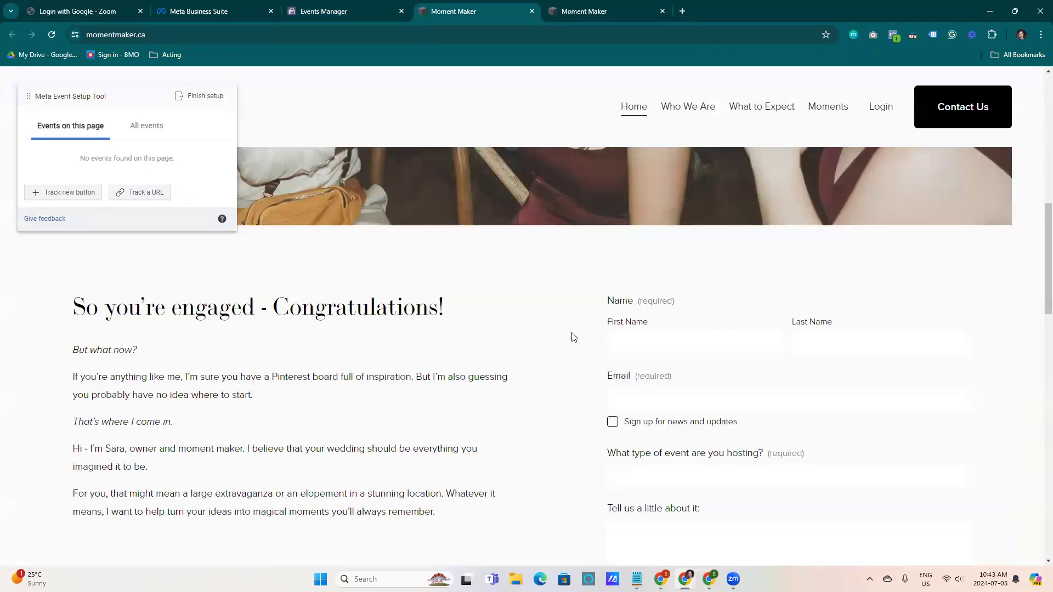
click(49, 193)
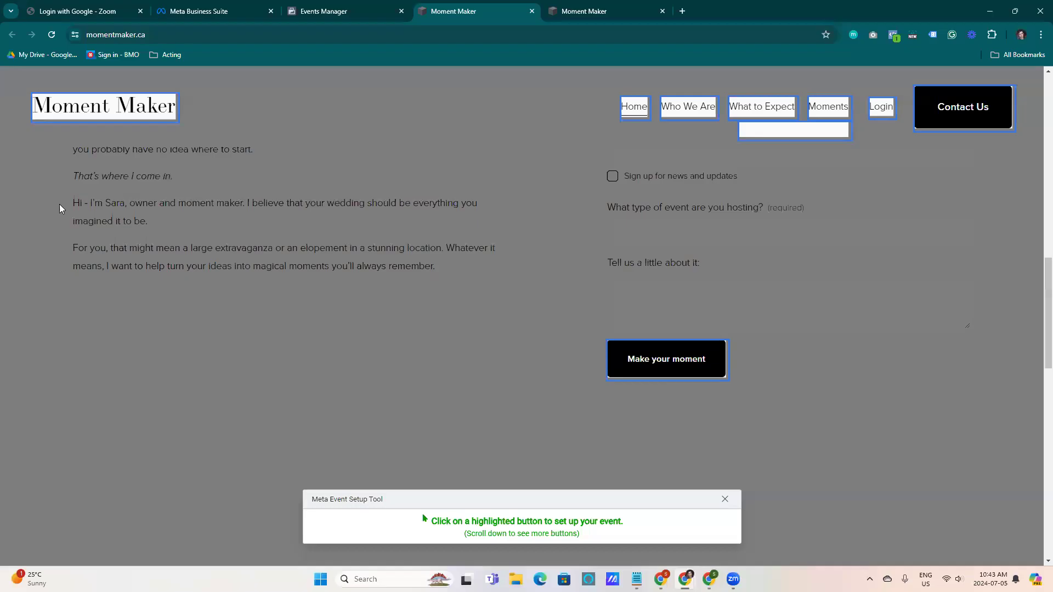
scroll(565, 395, down, 5)
scroll(608, 350, up, 5)
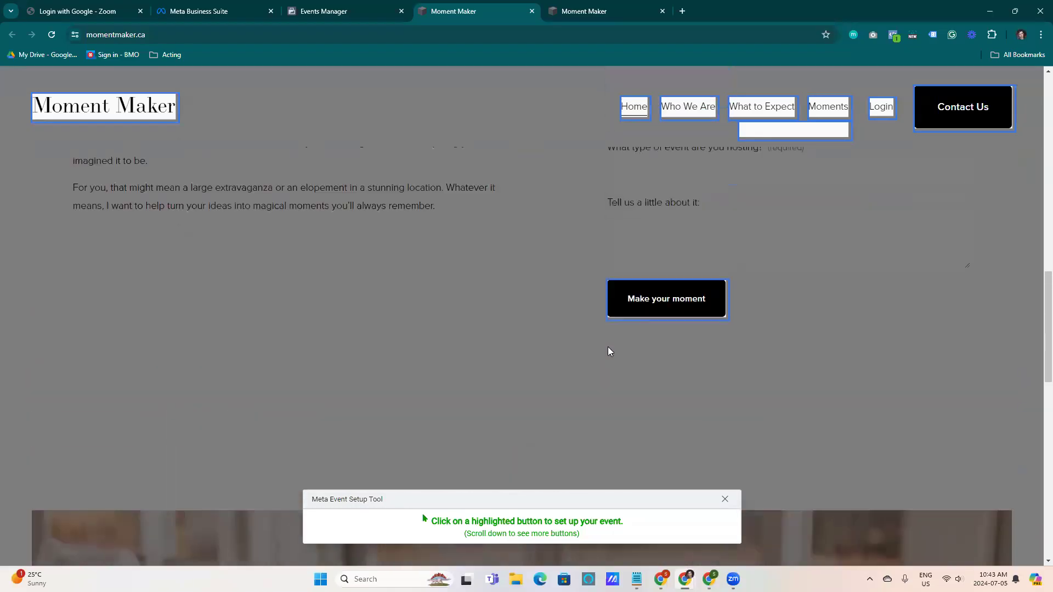
click(629, 363)
scroll(228, 337, down, 1)
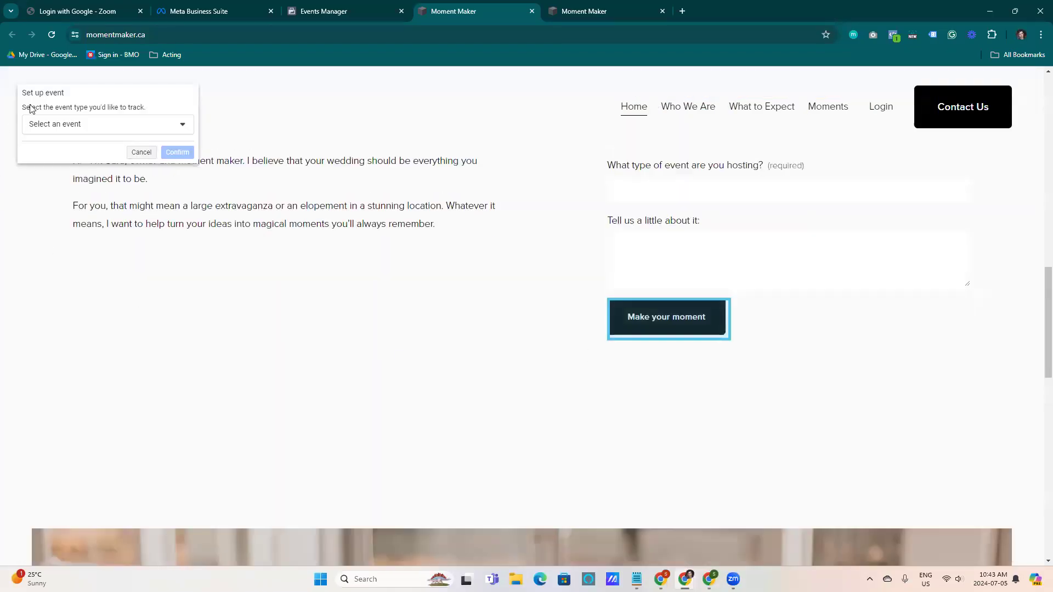
click(68, 131)
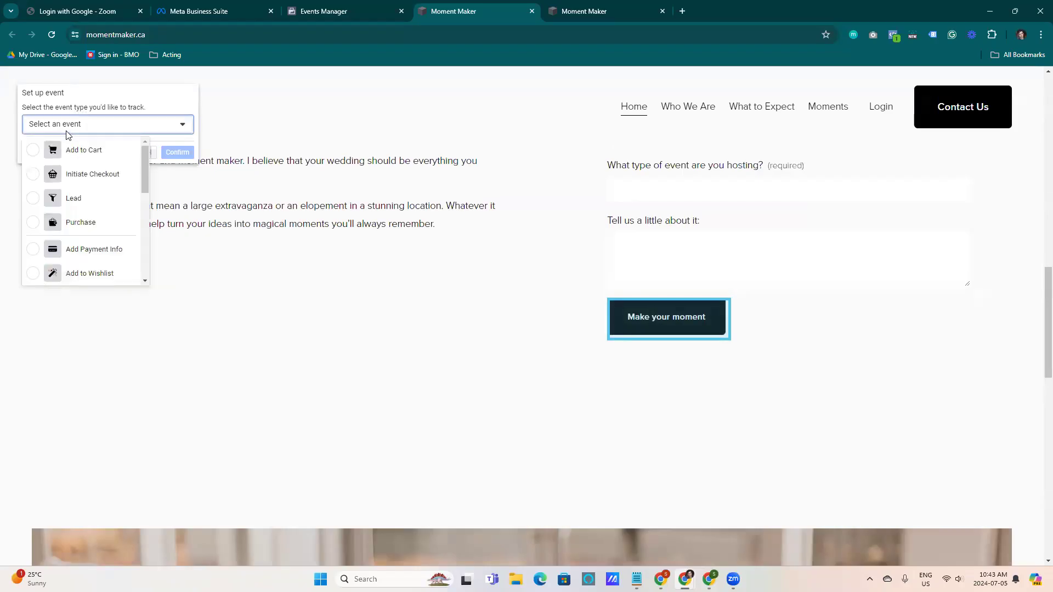
click(122, 197)
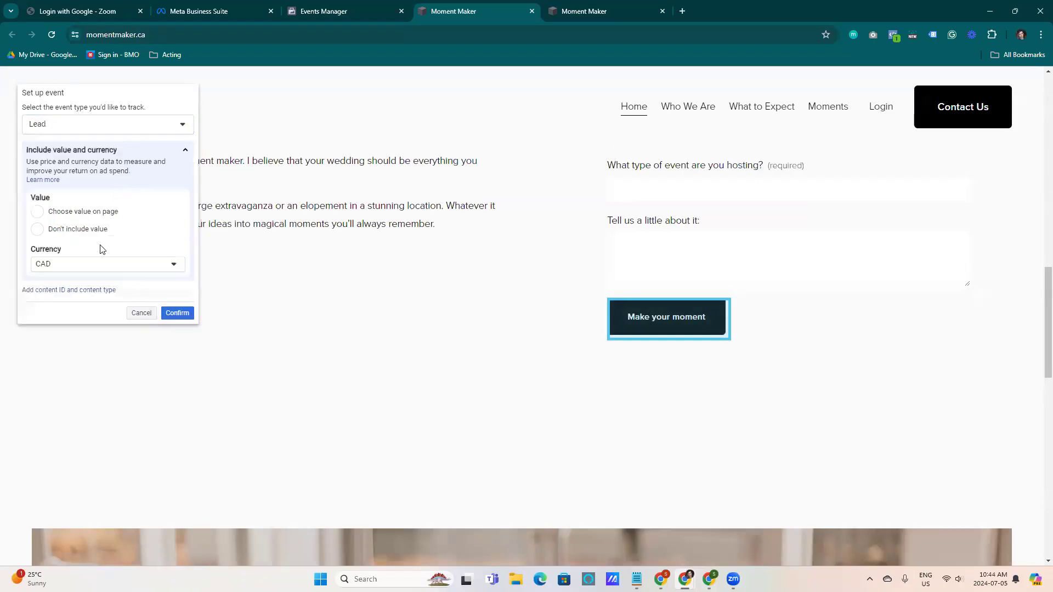
click(37, 211)
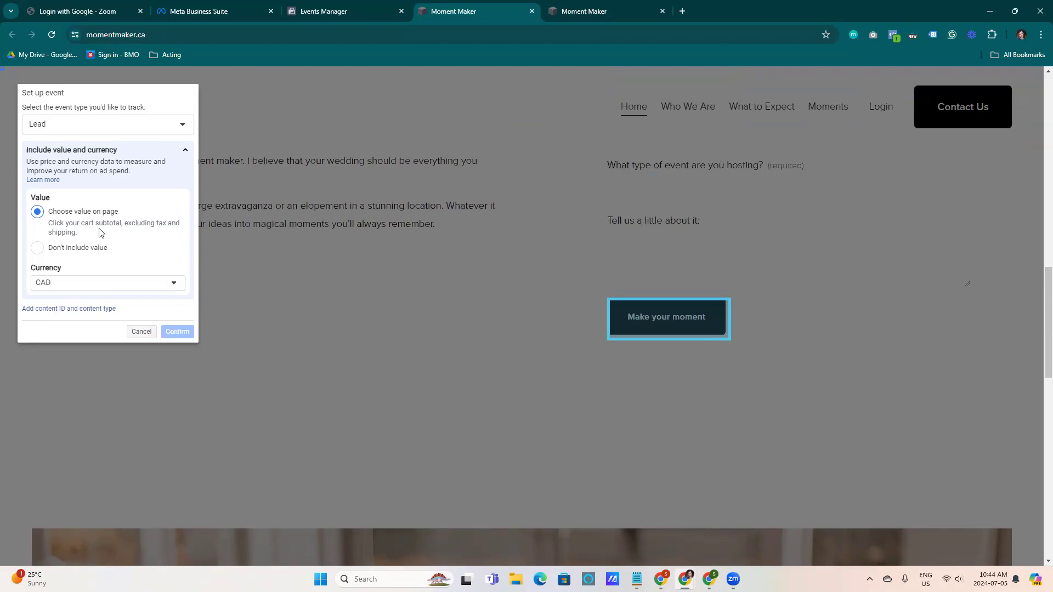
scroll(90, 277, down, 2)
scroll(90, 277, up, 2)
click(37, 248)
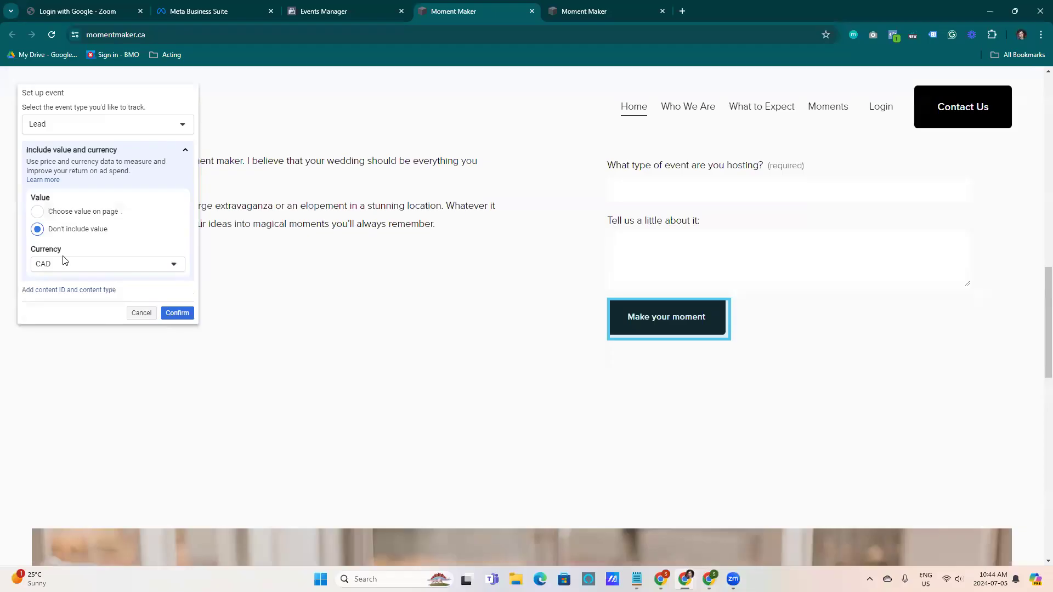
click(176, 314)
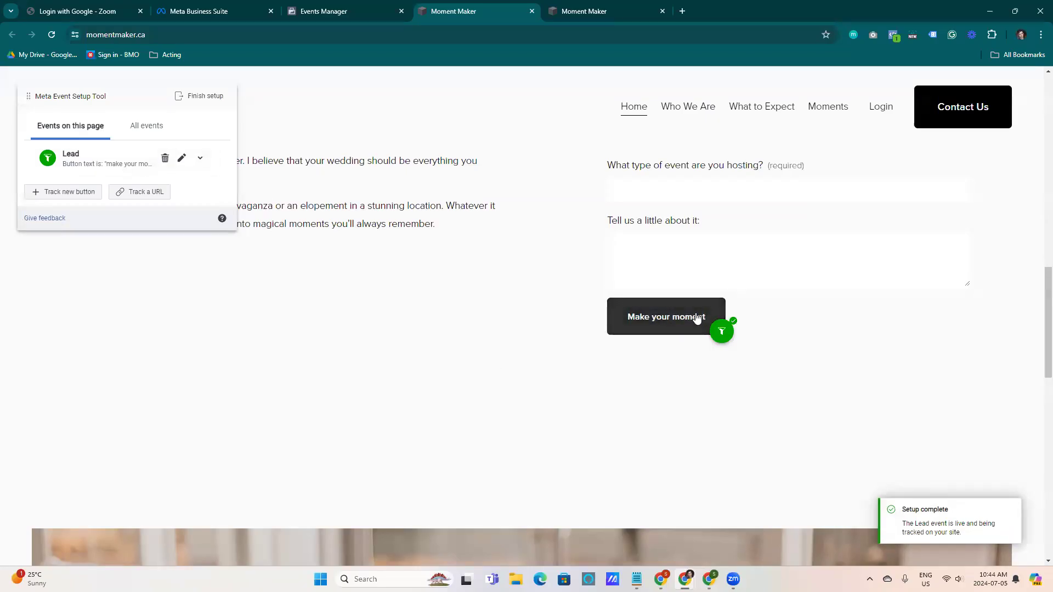
Track the Contact Us button as a View Content event without including a value
click(78, 191)
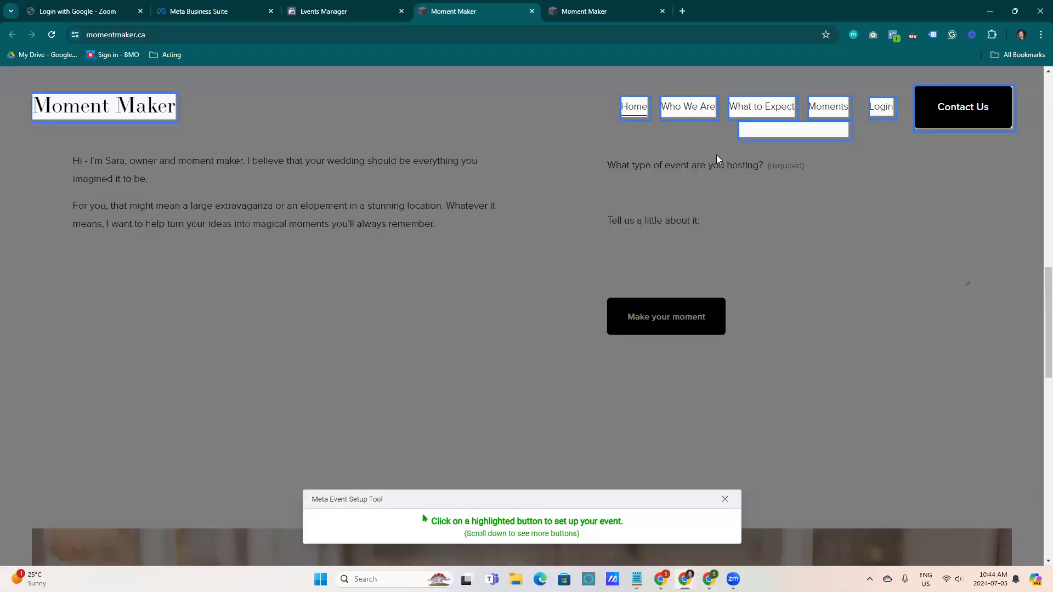
click(975, 109)
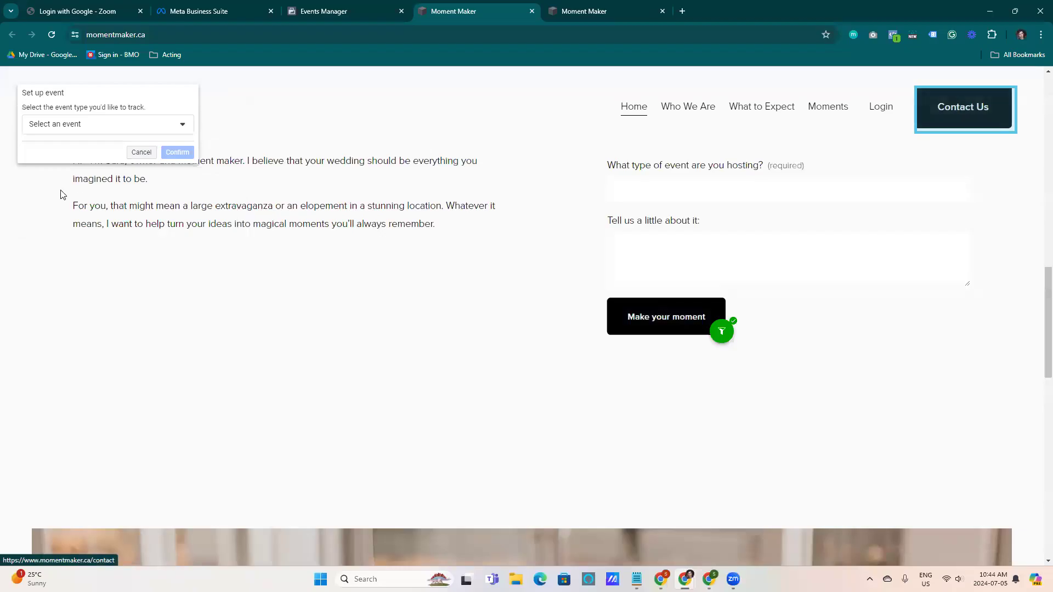
click(89, 128)
drag(145, 154, 148, 239)
drag(147, 237, 328, 258)
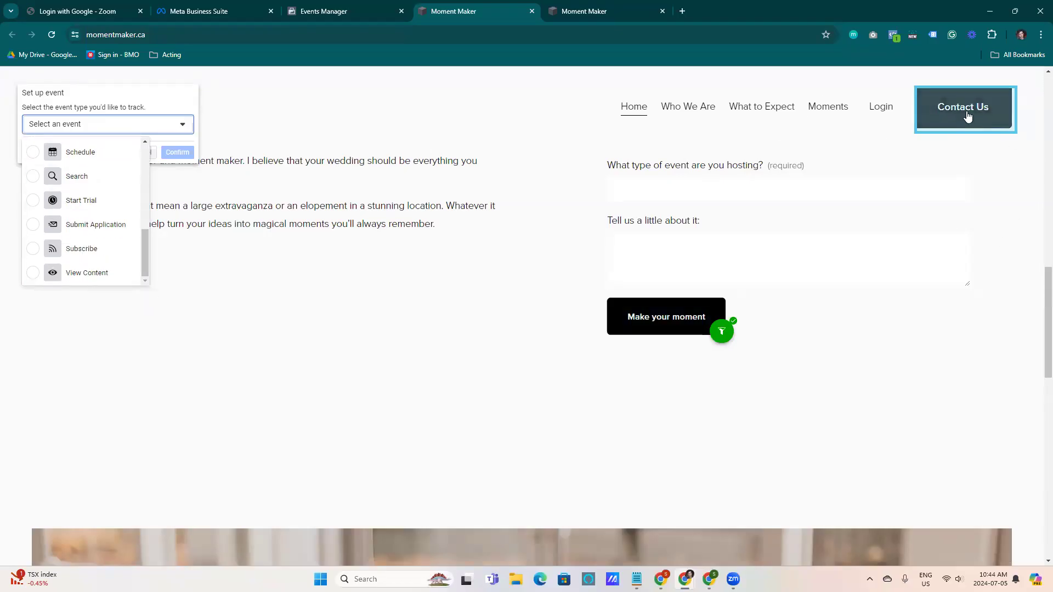
click(82, 272)
click(62, 229)
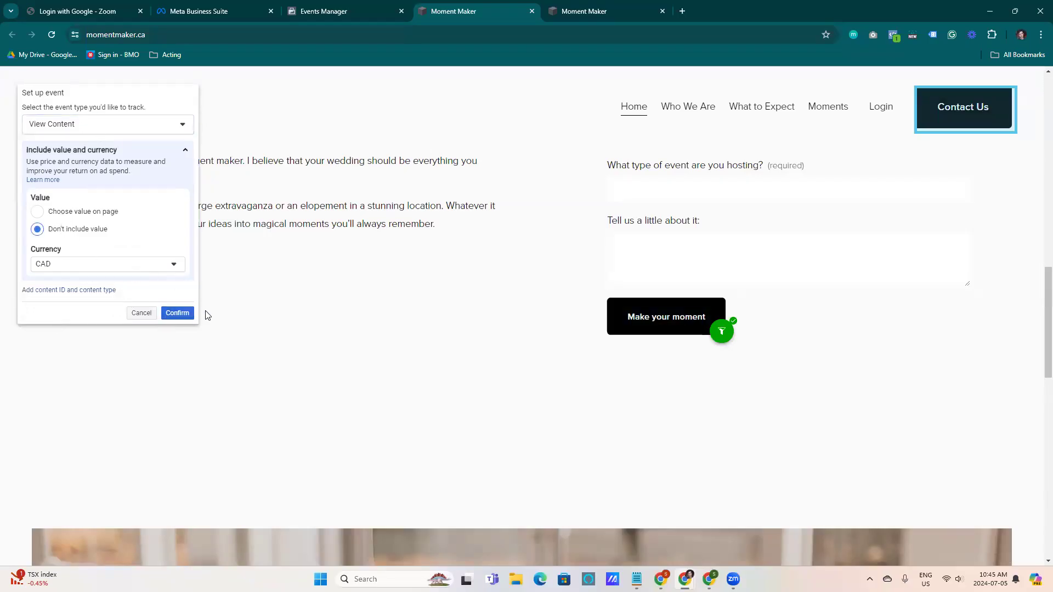
click(184, 314)
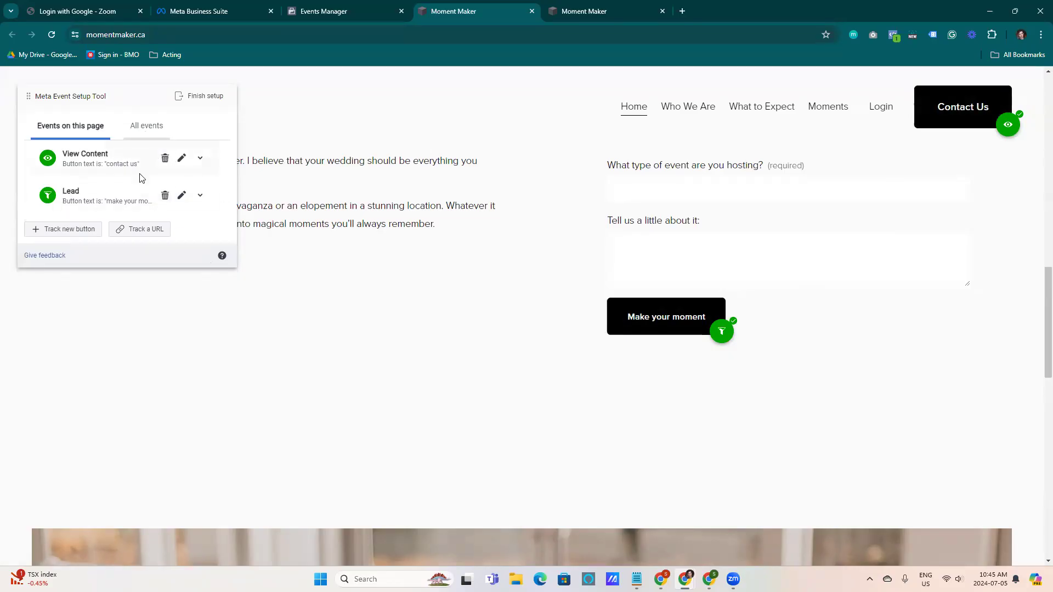
Review the tracked events in the all-events list and on this page
scroll(540, 303, down, 2)
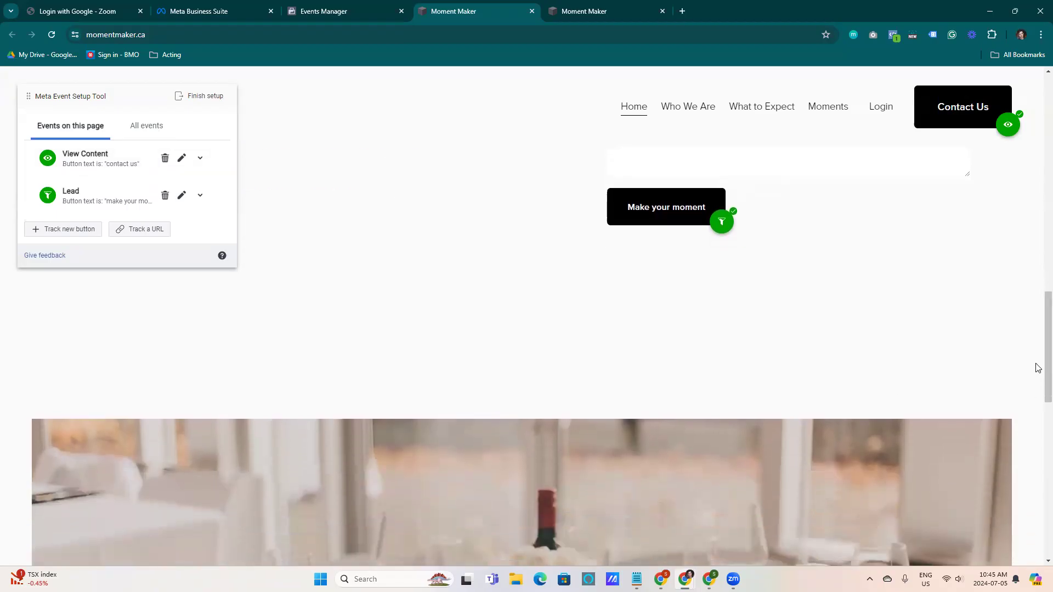
scroll(1037, 305, down, 5)
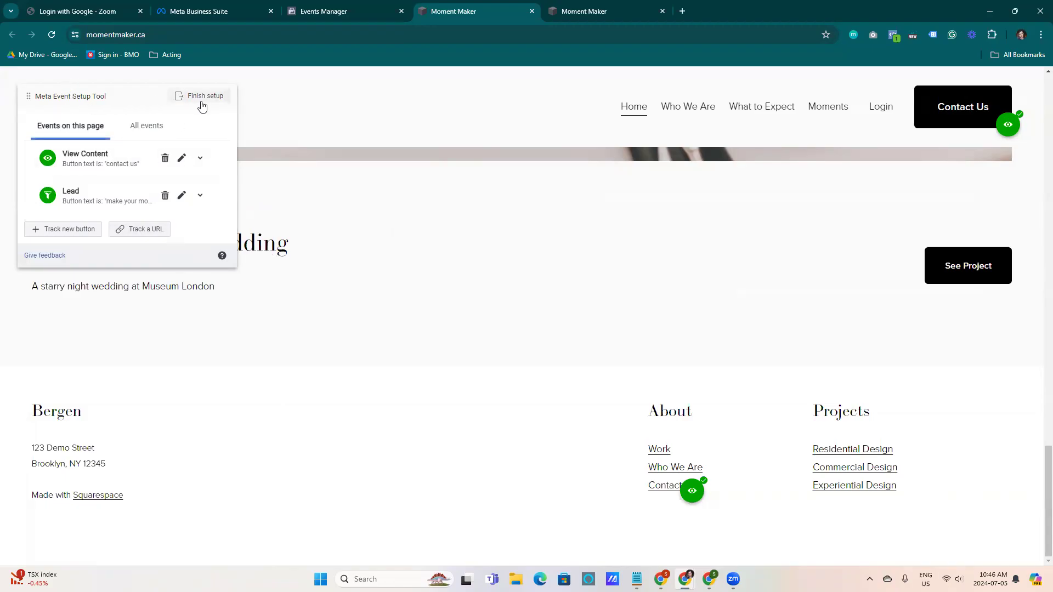
click(155, 128)
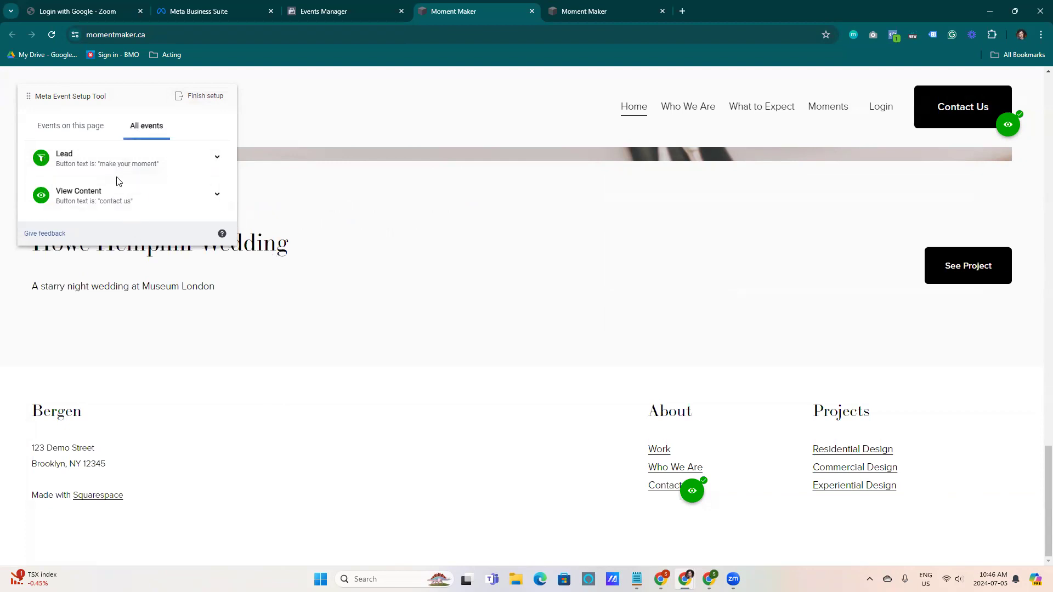
click(84, 137)
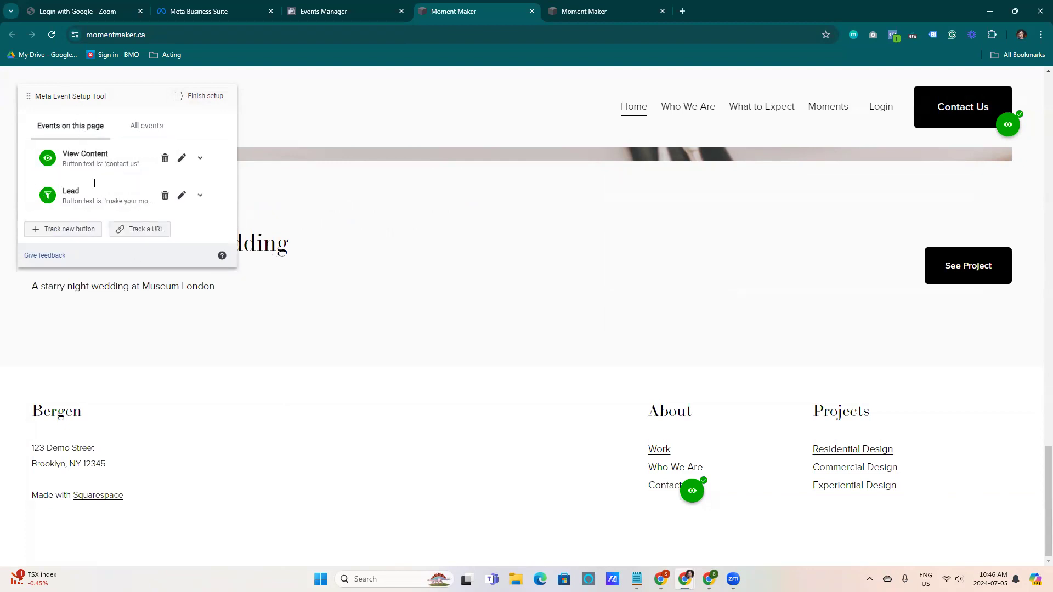
click(138, 231)
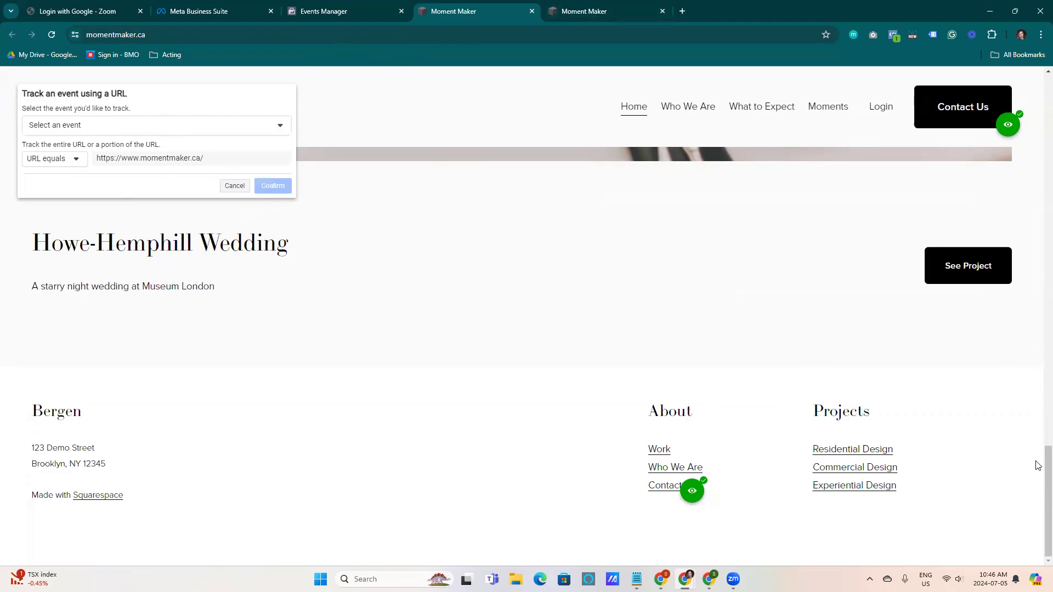
scroll(1037, 463, up, 10)
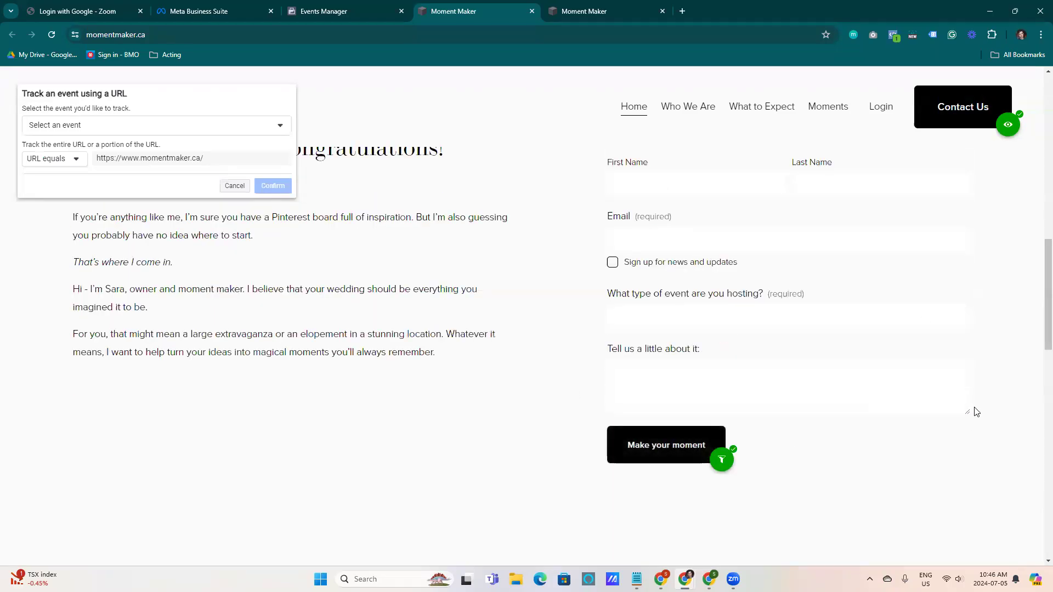
scroll(1039, 298, up, 7)
scroll(937, 141, up, 1)
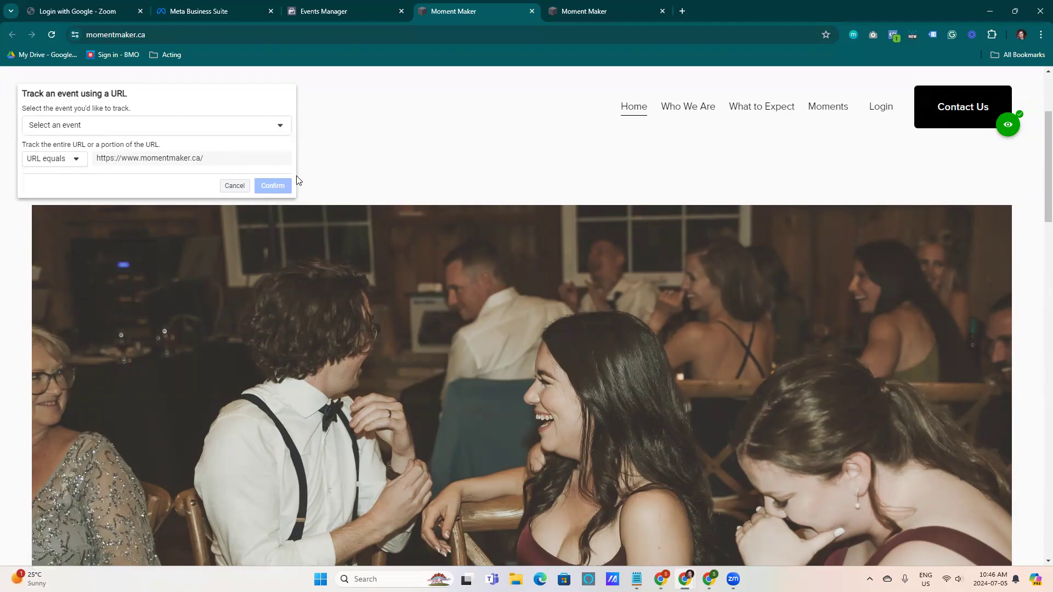
drag(1048, 137, 1038, 267)
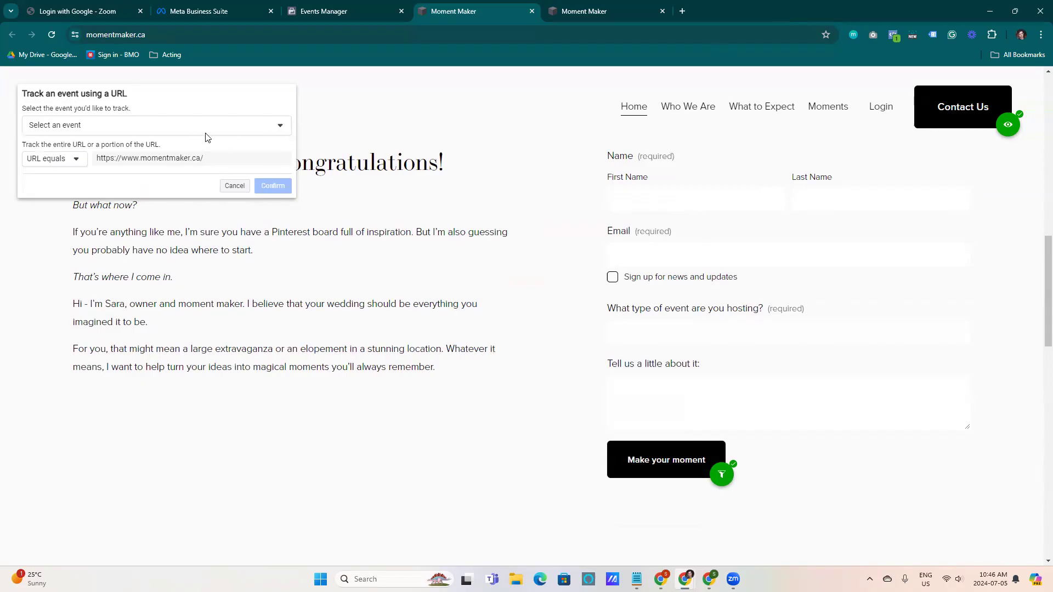
click(112, 131)
click(112, 131)
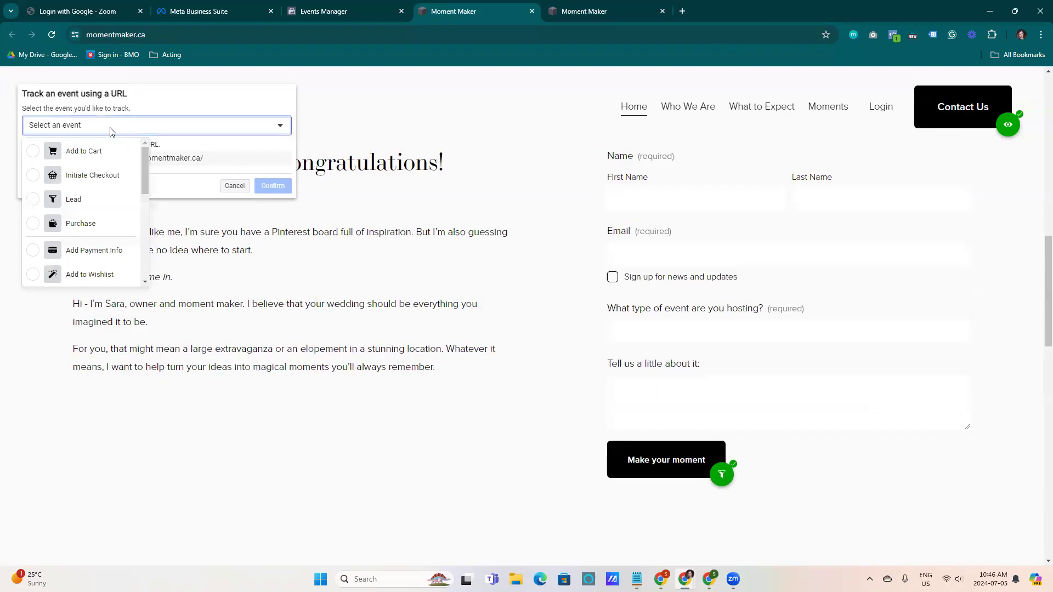
click(112, 131)
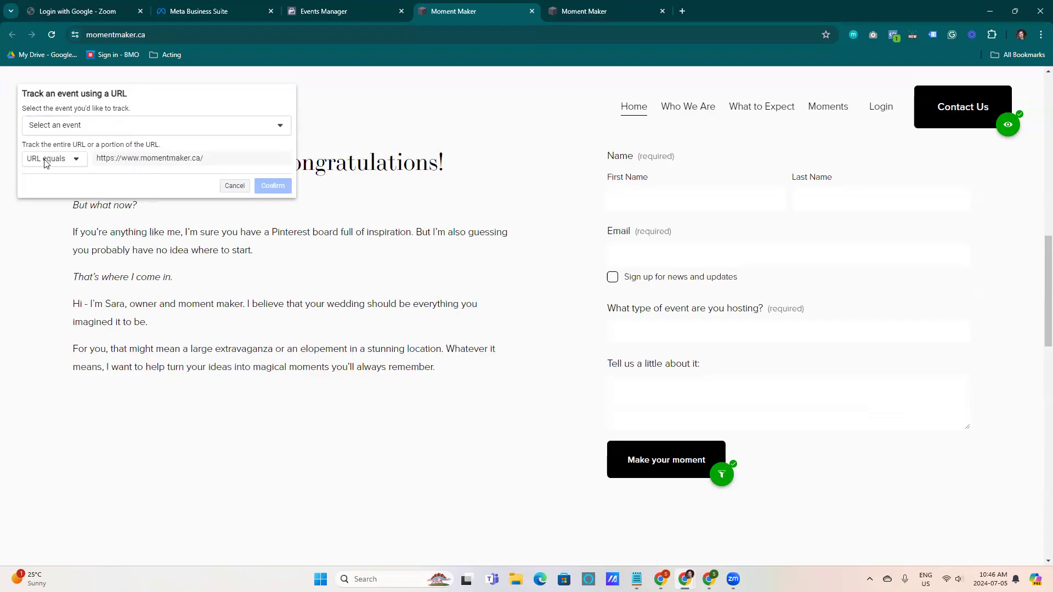
double_click(196, 159)
click(205, 158)
click(77, 159)
click(44, 198)
click(224, 161)
text(thankyou)
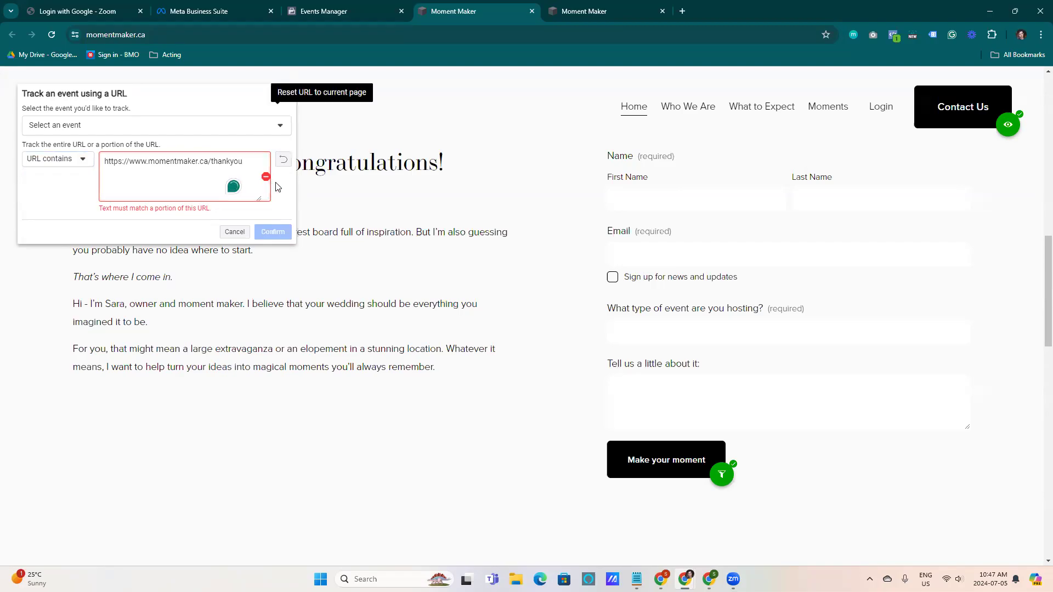
click(235, 231)
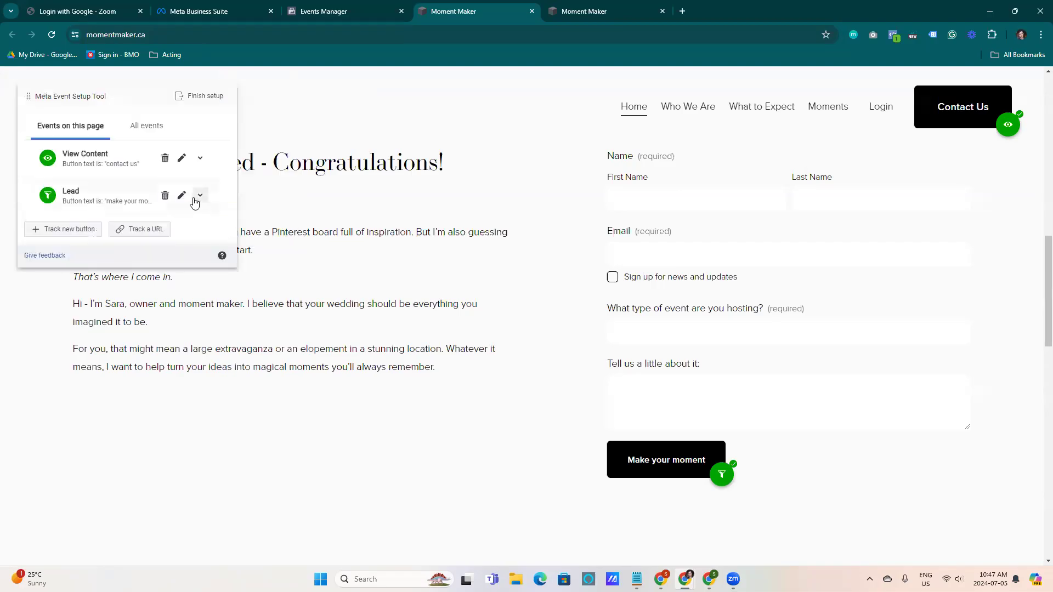
Finish the event setup and submit 'Yes' feedback with the comment 'wow it was great.'
click(197, 97)
click(659, 447)
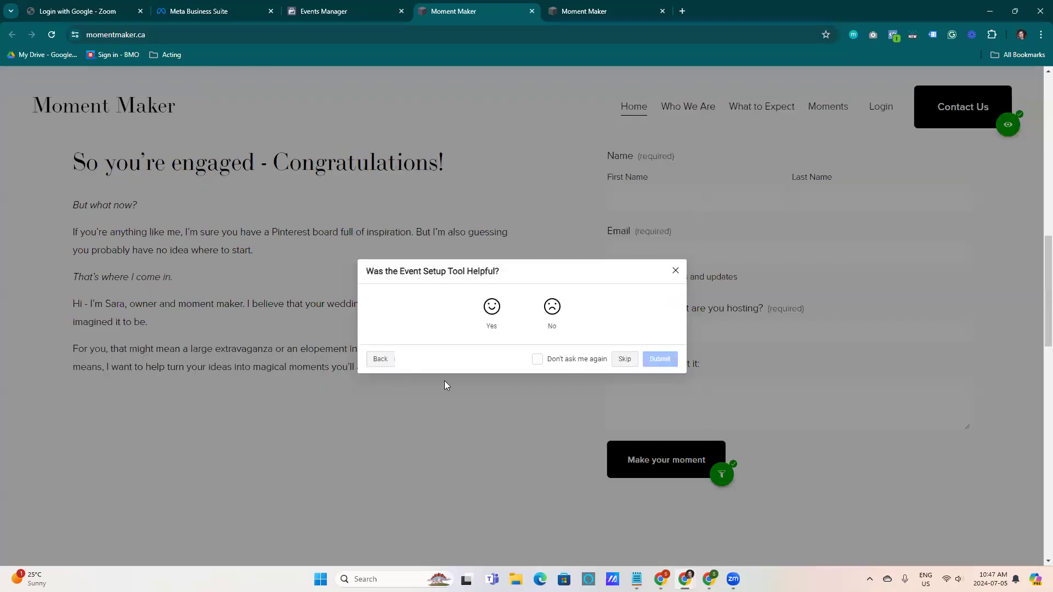
click(491, 306)
click(506, 351)
text(wow it was great.)
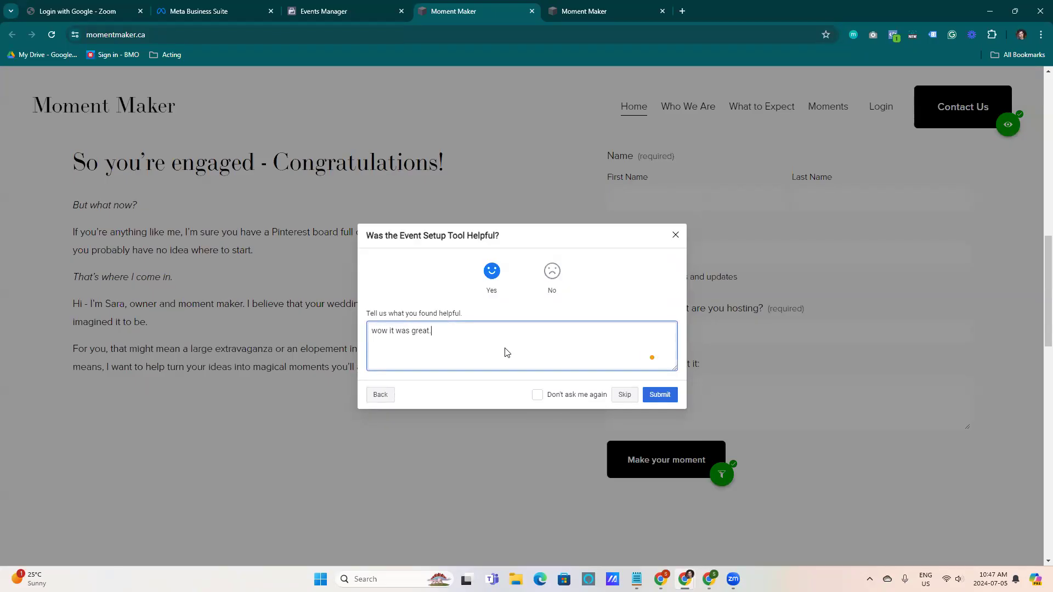
click(660, 394)
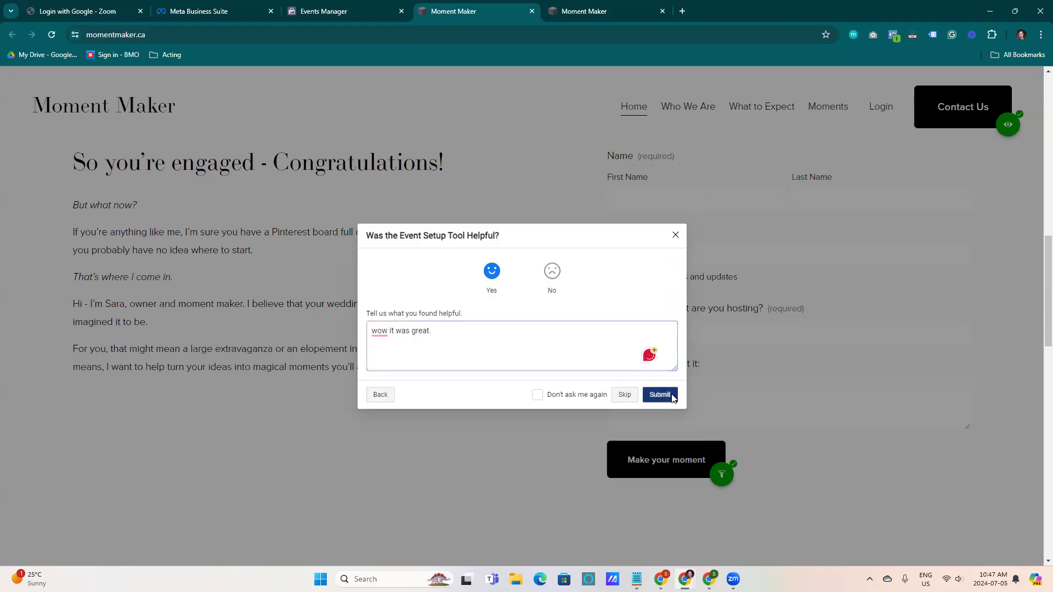
click(662, 374)
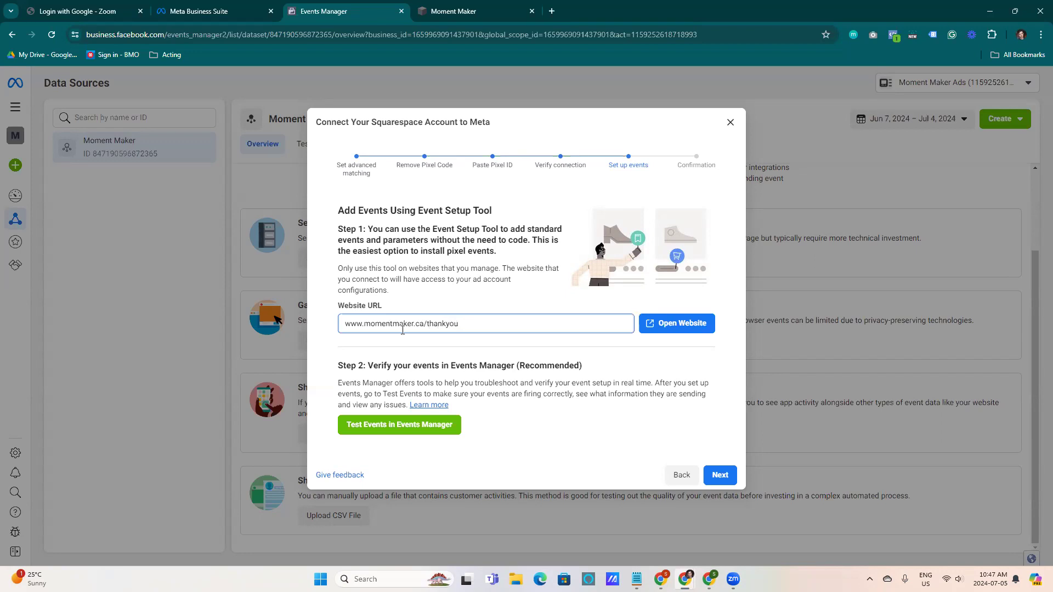
Open the thank-you page in the Event Setup Tool and track its URL as a Lead event without including a value
click(680, 323)
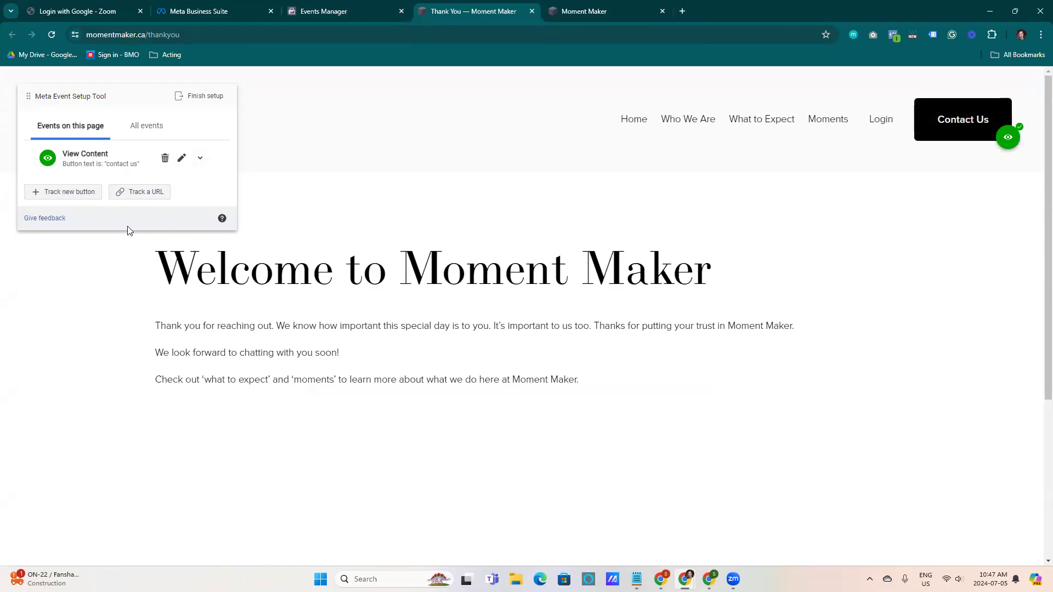
click(135, 192)
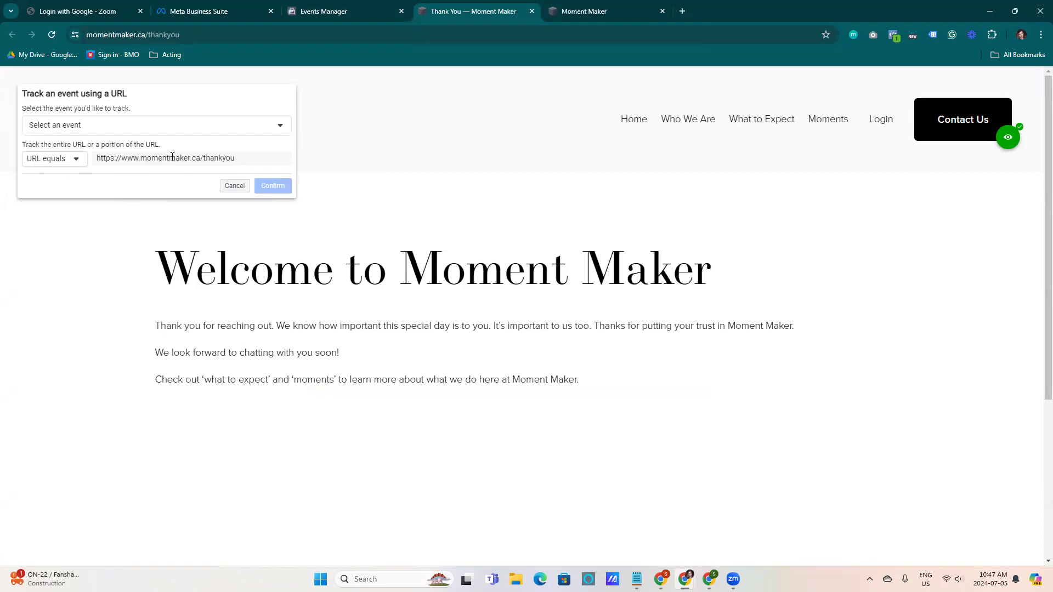
click(226, 125)
drag(146, 160, 143, 172)
click(53, 163)
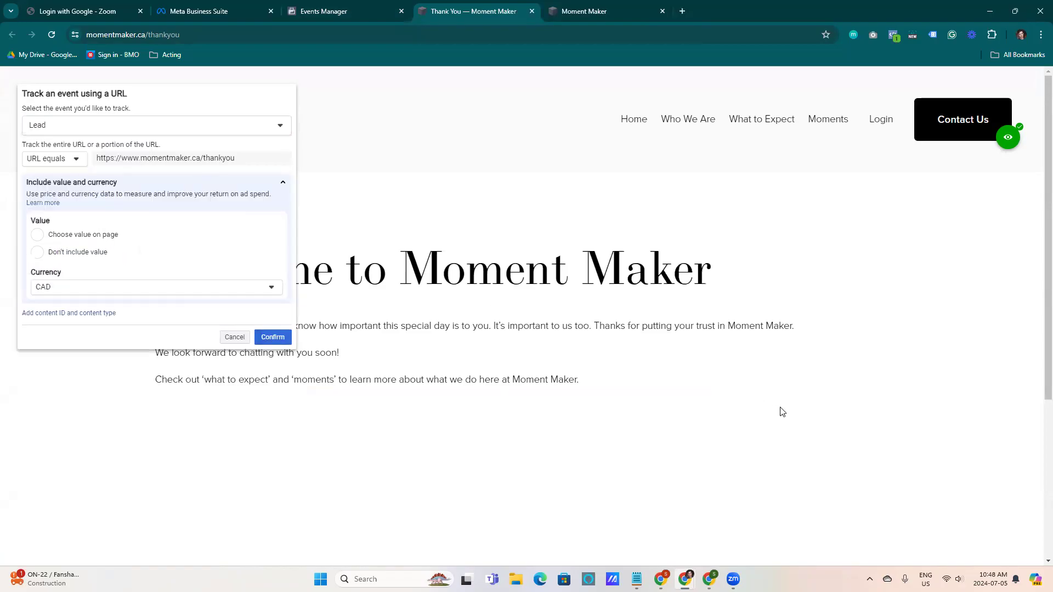
click(67, 236)
click(38, 262)
click(272, 337)
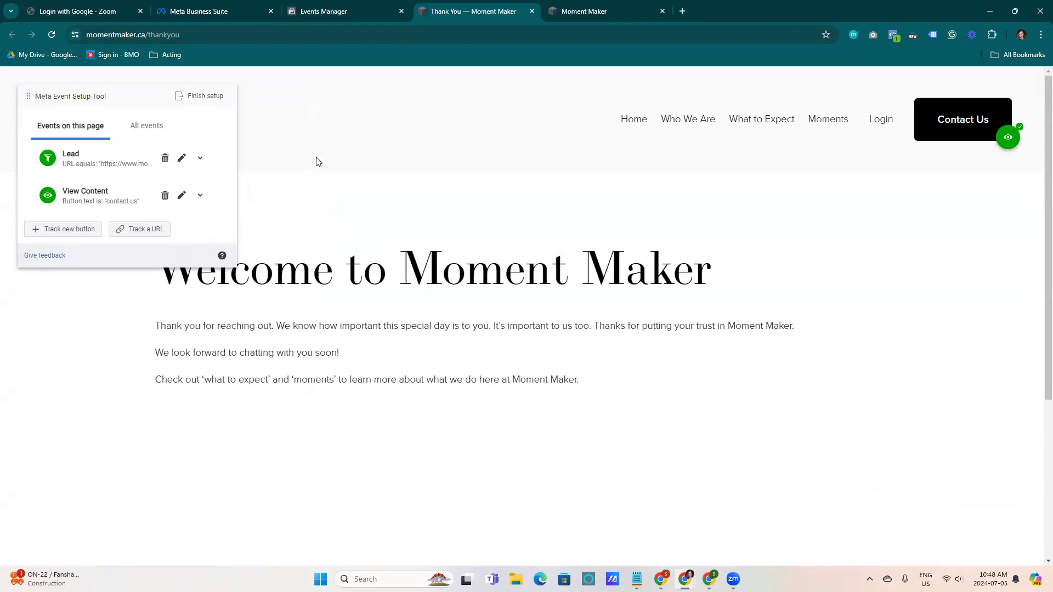
Finish the event setup and submit 'Yes' feedback with the comment 'so coool'
click(198, 96)
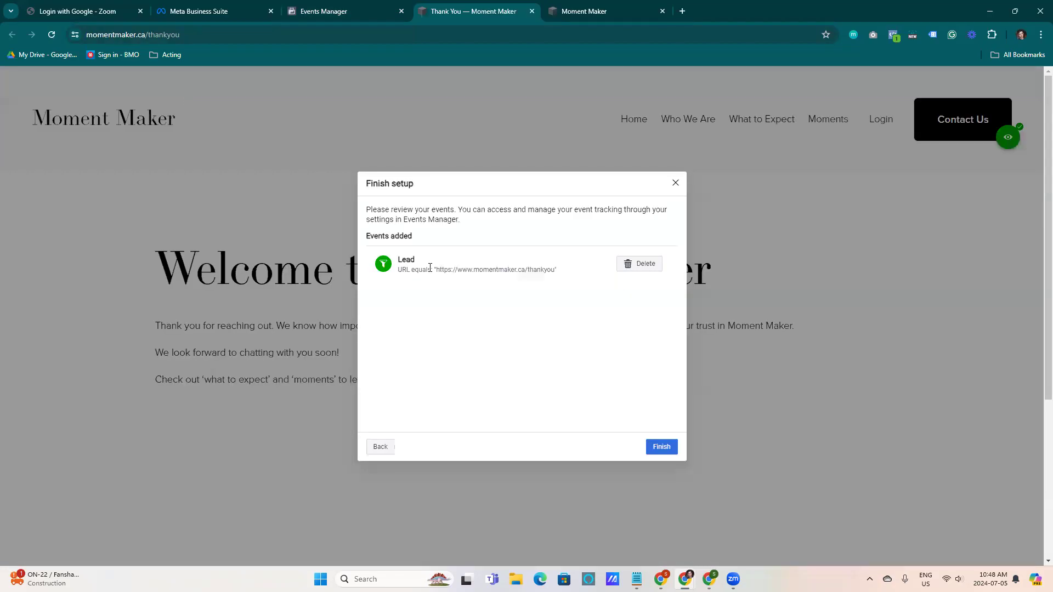
click(648, 447)
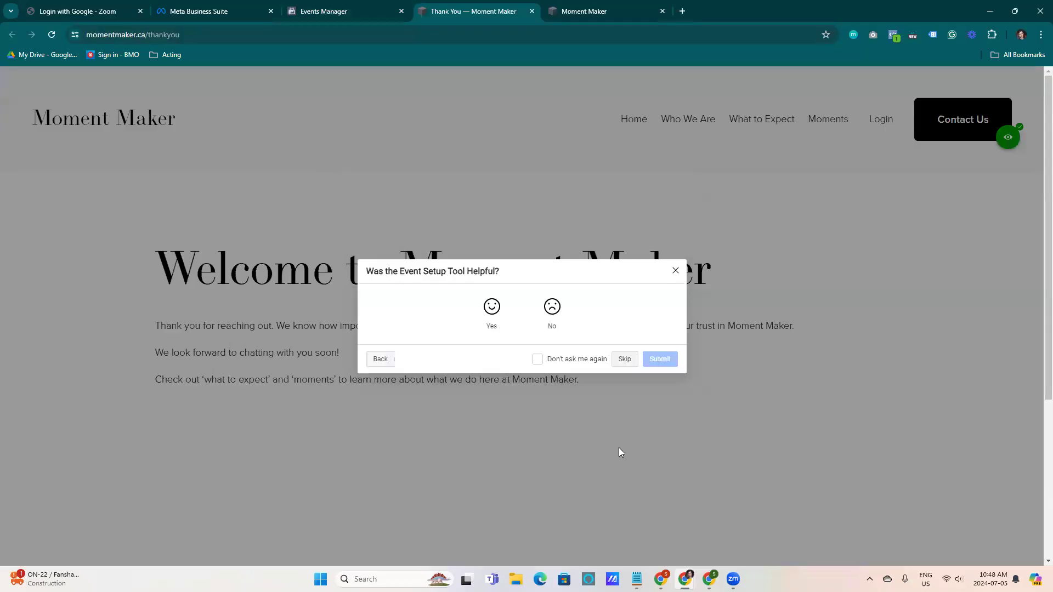
click(491, 305)
click(598, 362)
text(so coool)
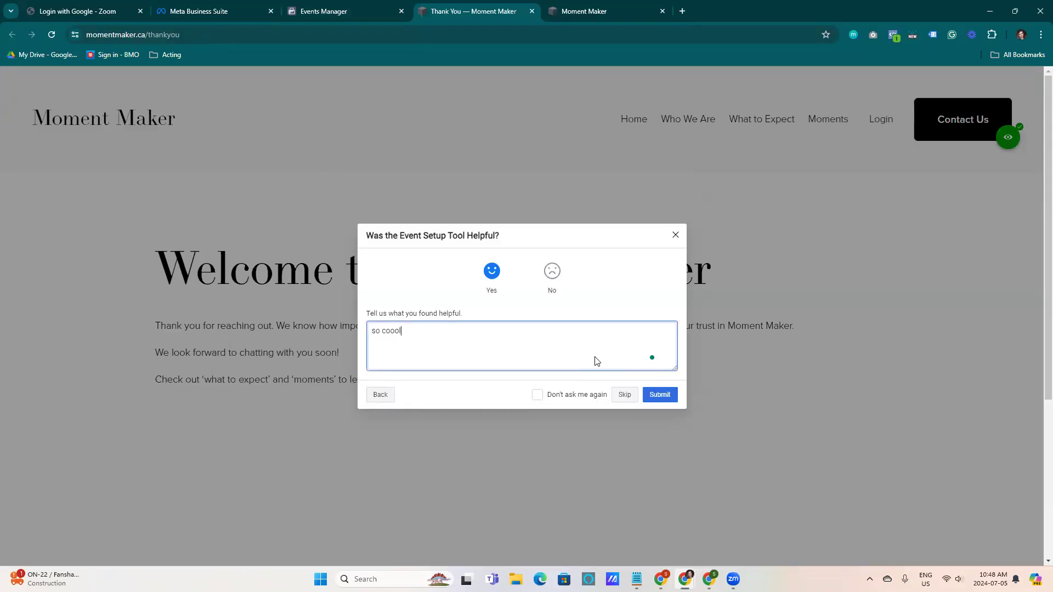
click(667, 396)
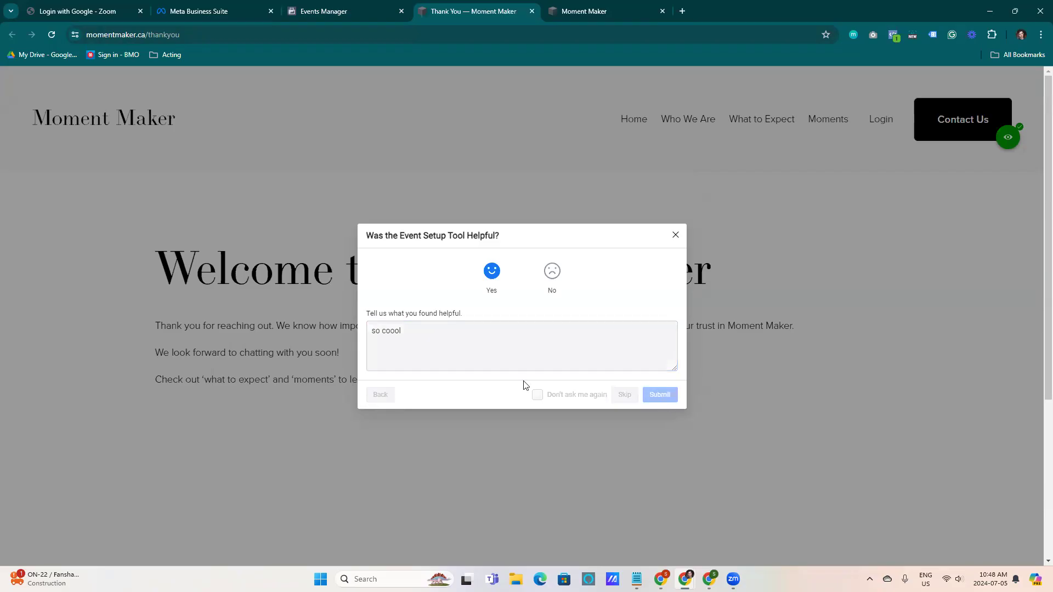
click(662, 375)
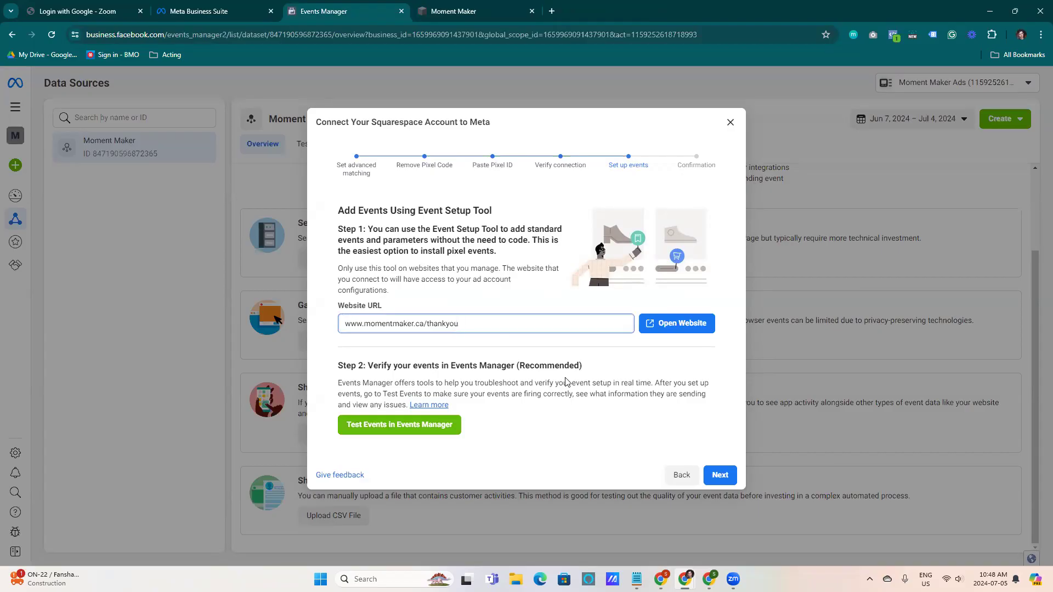
Open Test Events in Events Manager and reload the page
click(383, 425)
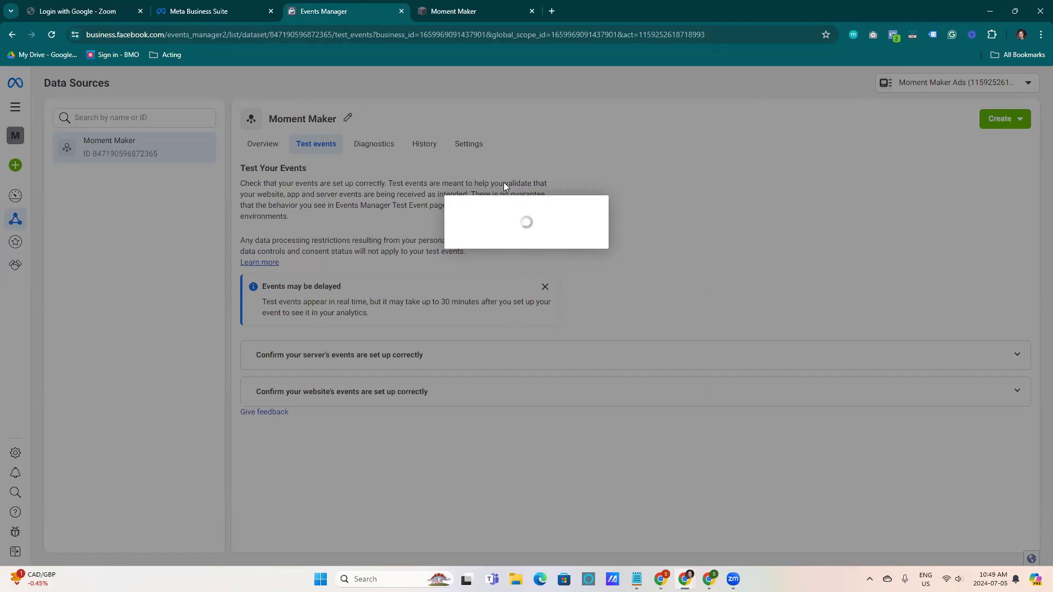
click(51, 35)
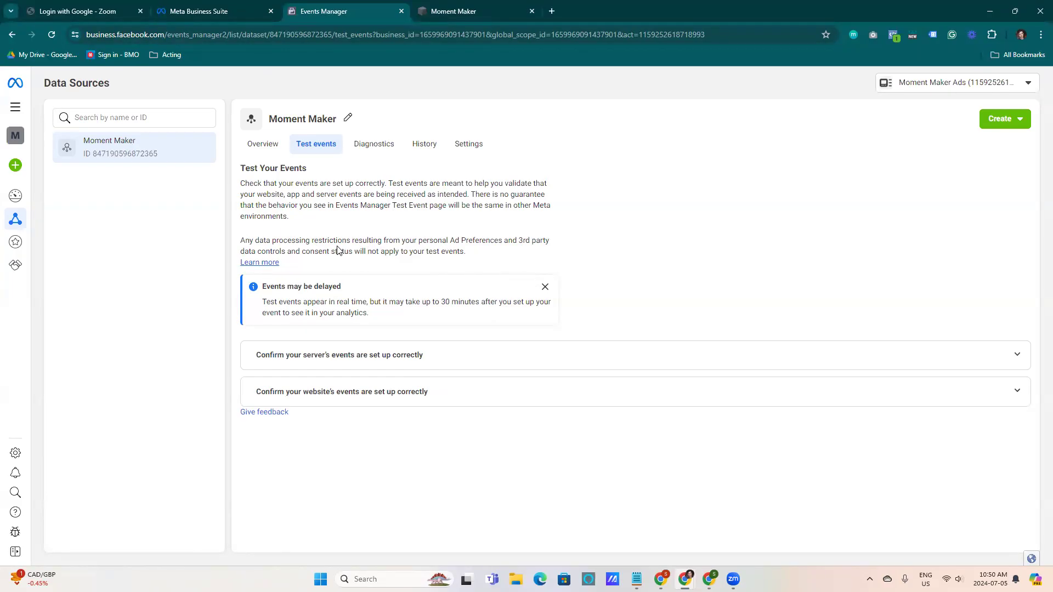
click(546, 287)
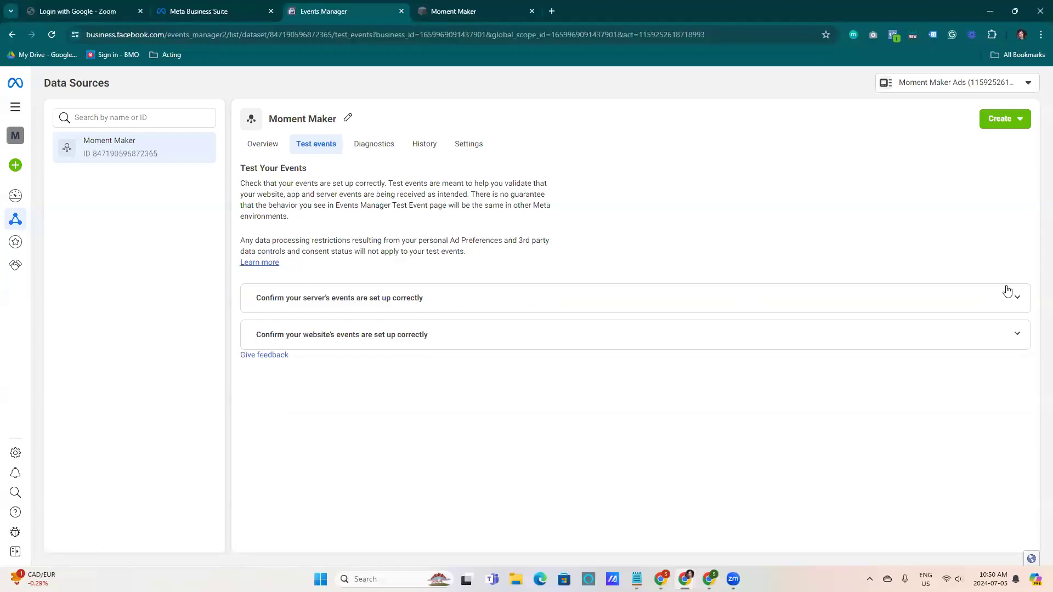
click(414, 335)
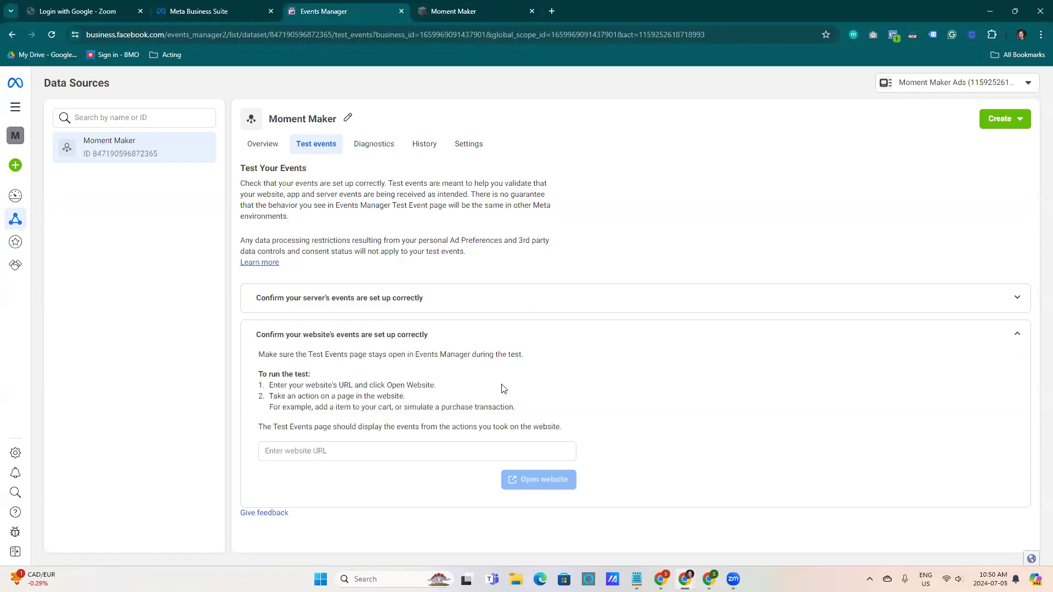
click(360, 449)
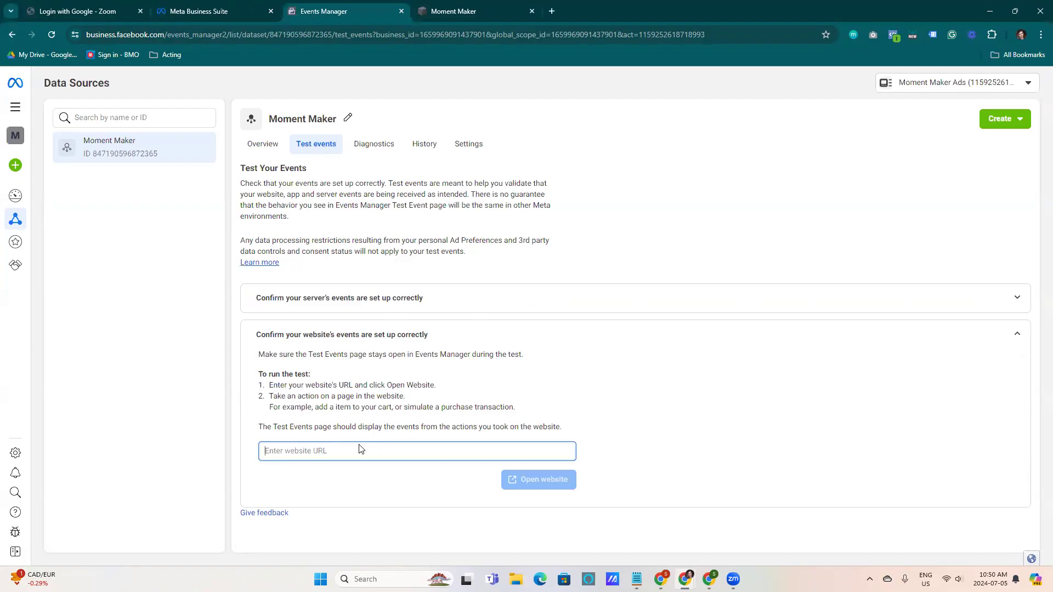
text(www.momentmaker.ca)
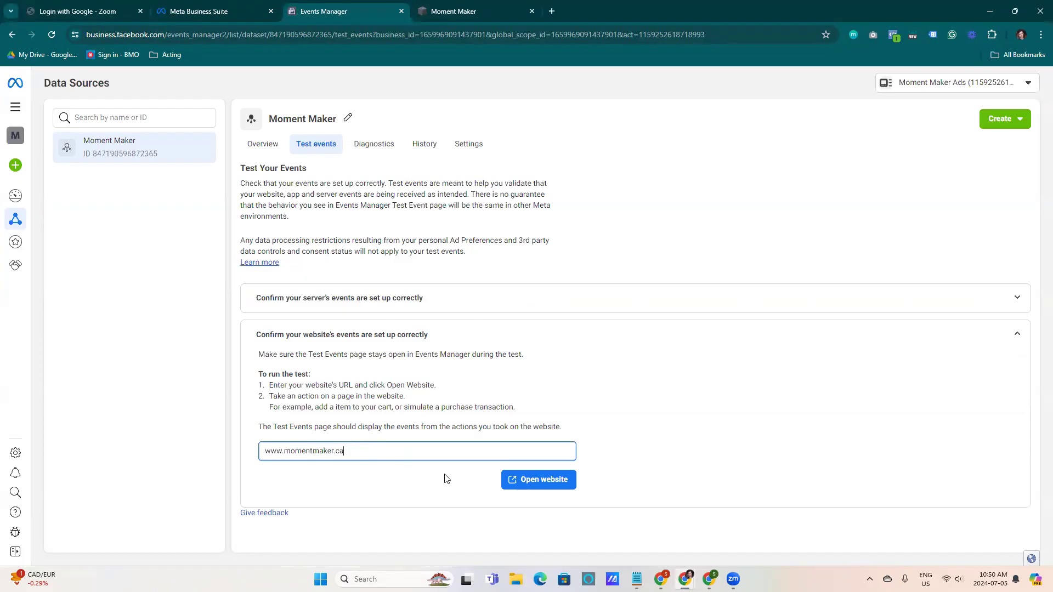
click(510, 480)
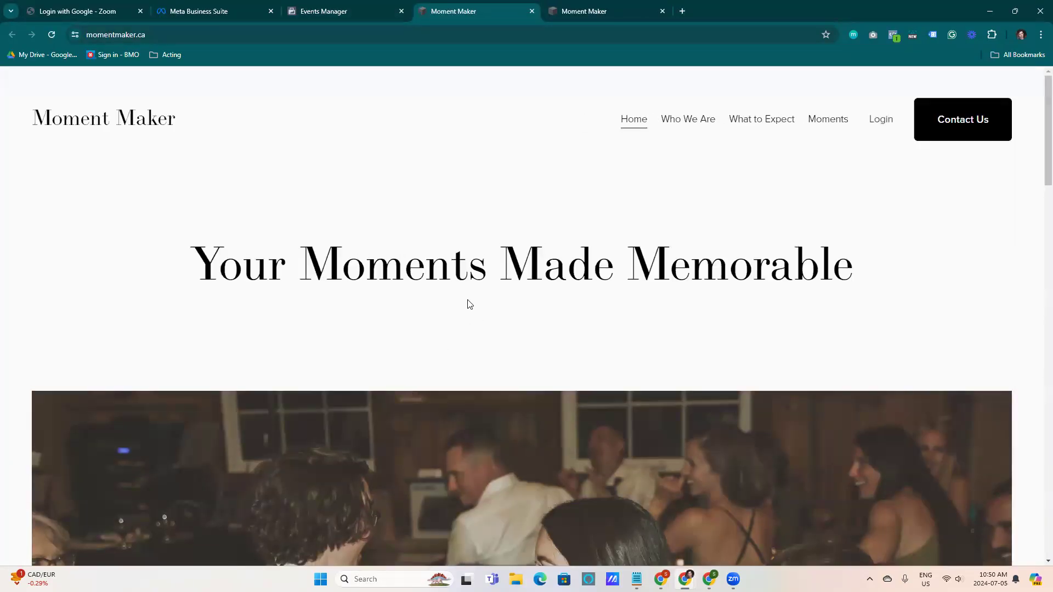
Scroll to the contact form and fill in a test first and last name
scroll(470, 304, down, 3)
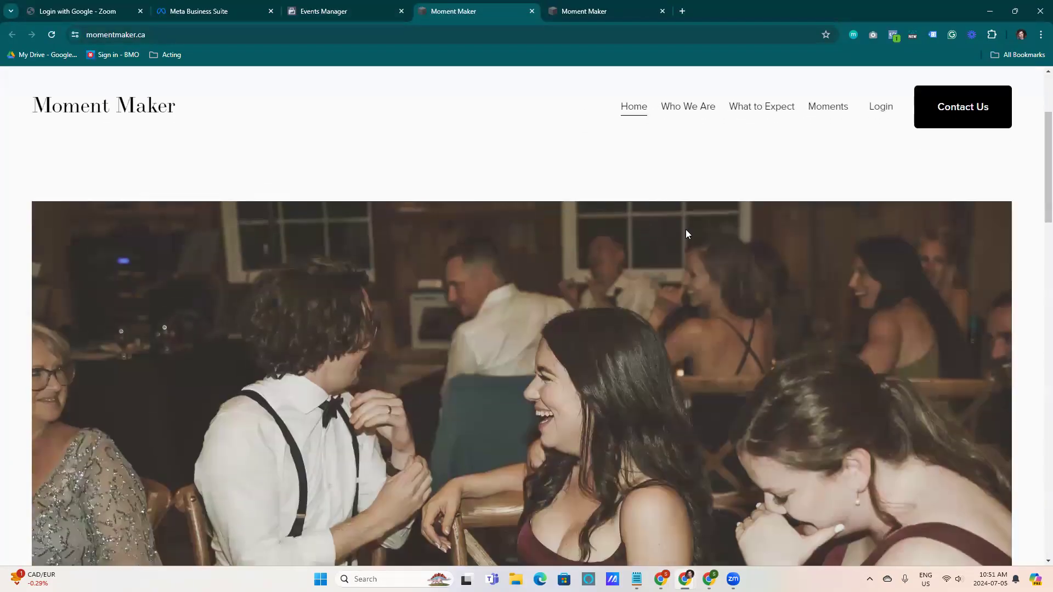
scroll(1036, 164, down, 2)
scroll(1036, 270, down, 5)
drag(1038, 382, 1019, 239)
click(639, 289)
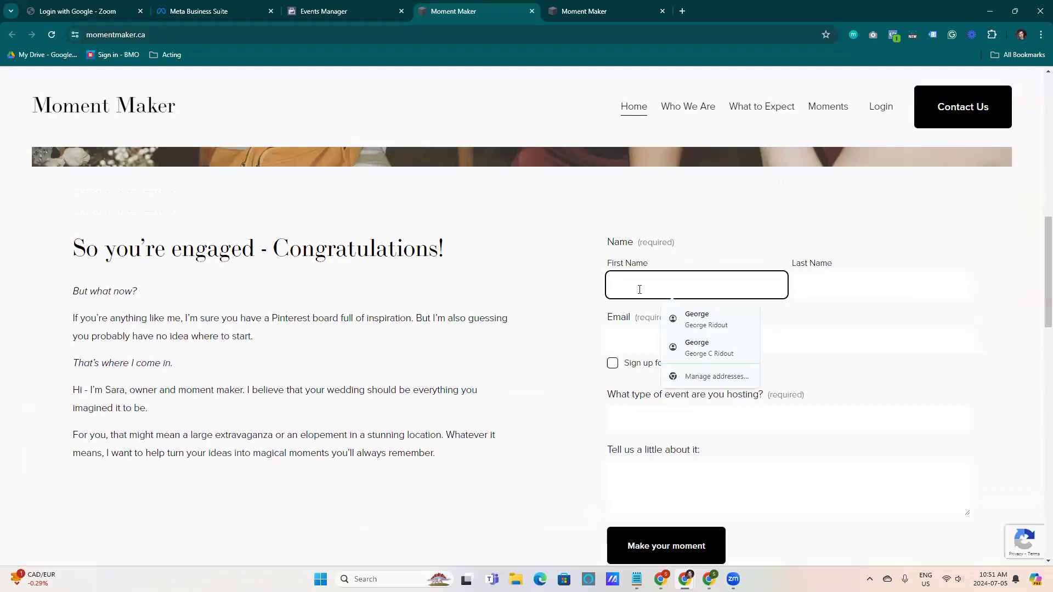
text(Bob)
key(Tab)
text(Testman)
key(Tab)
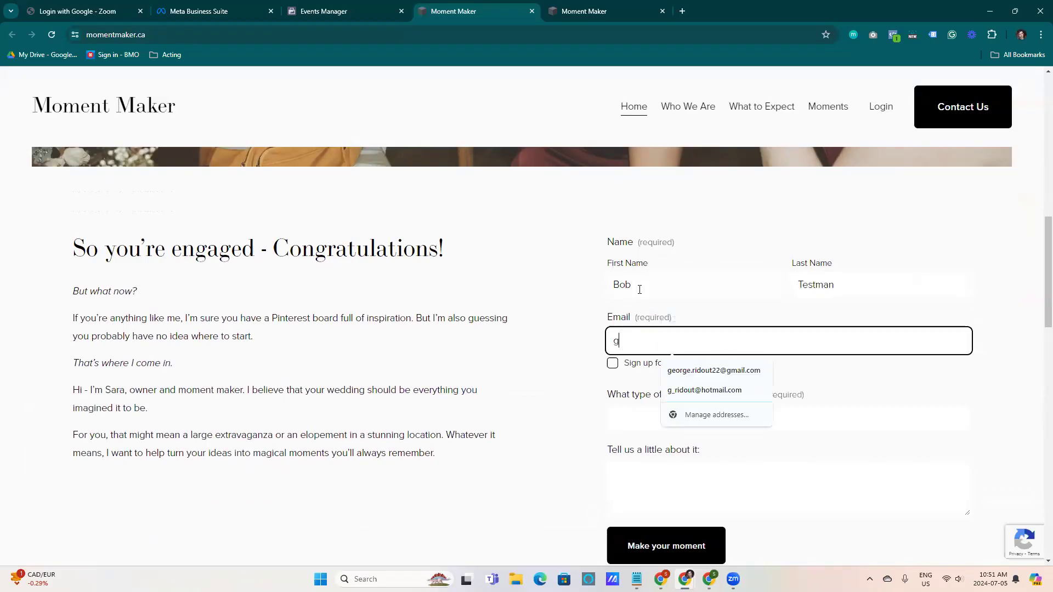
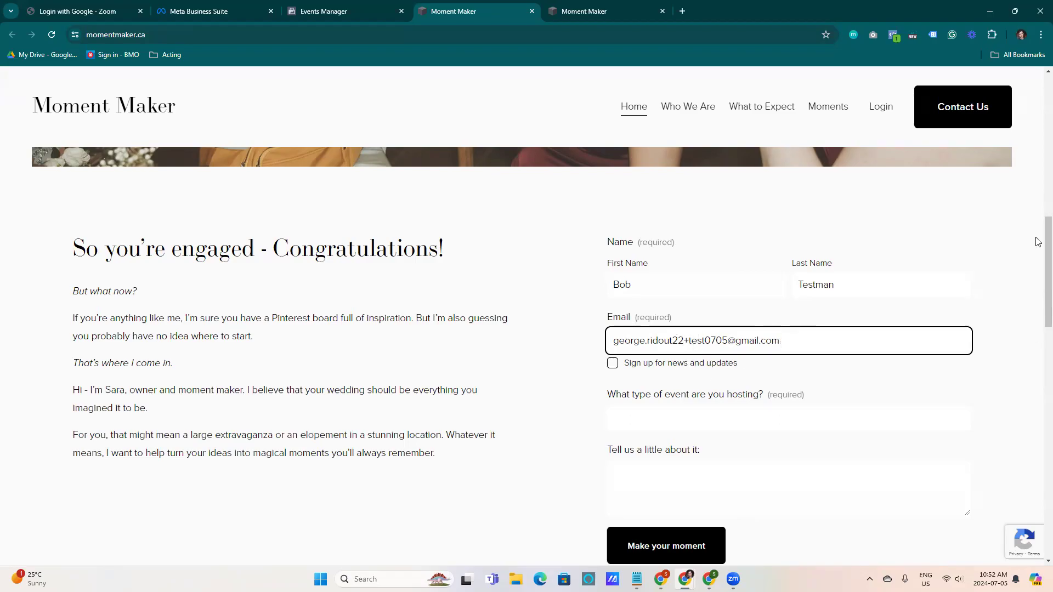
Tick 'Sign up for news and updates' and enter 'Kickass Wedding' as the event type
scroll(1038, 265, down, 2)
click(613, 252)
click(653, 298)
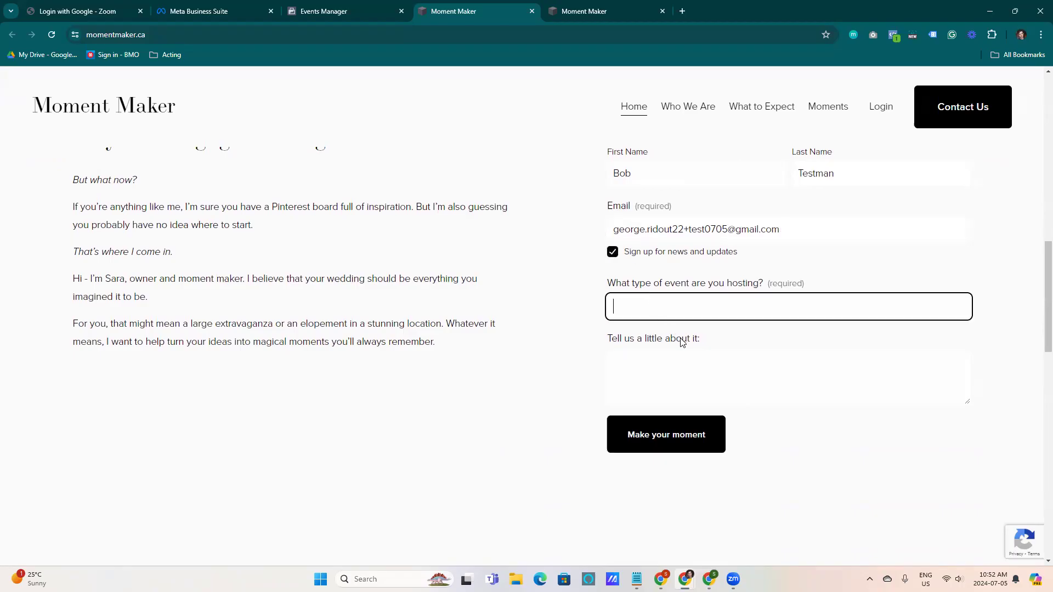
text(Kickass Wedding)
key(Tab)
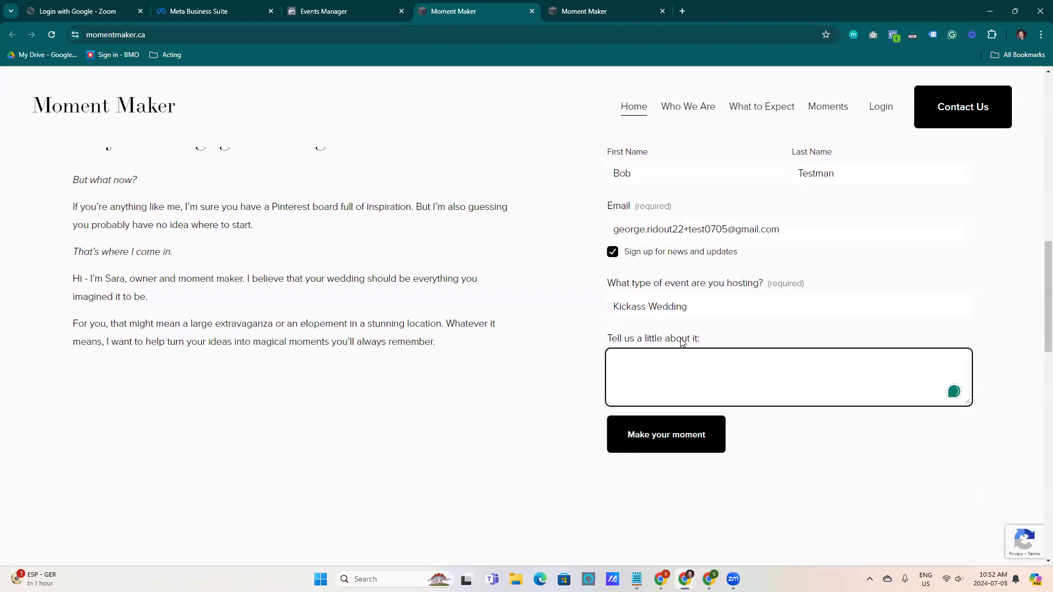
Describe the event as an open bar with drunk guests and in-law fights, and submit the form
text(Open bar, drunk aholes and inl l)
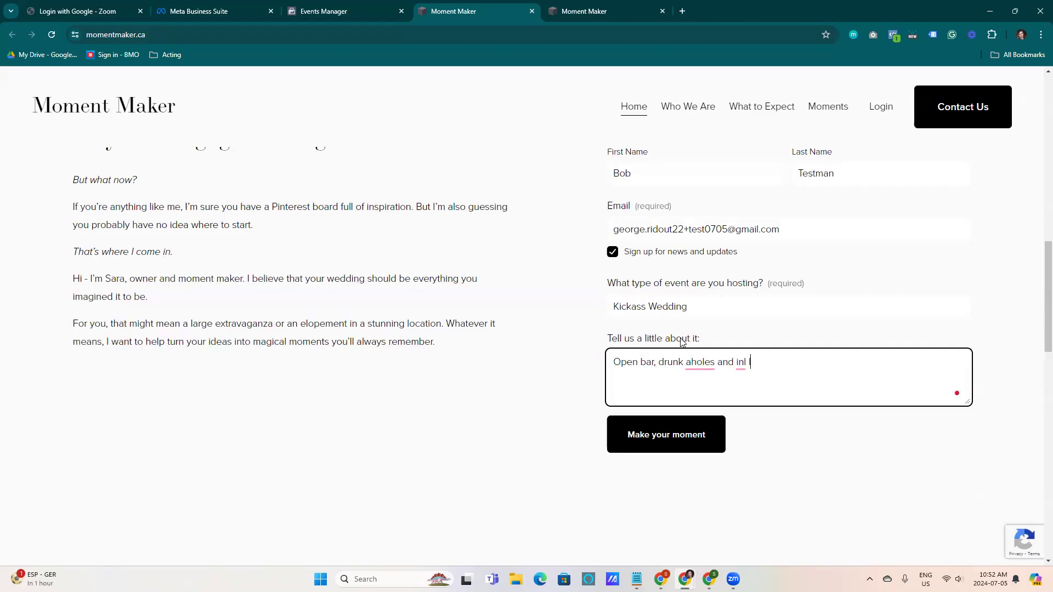
text( laws fightings)
click(679, 440)
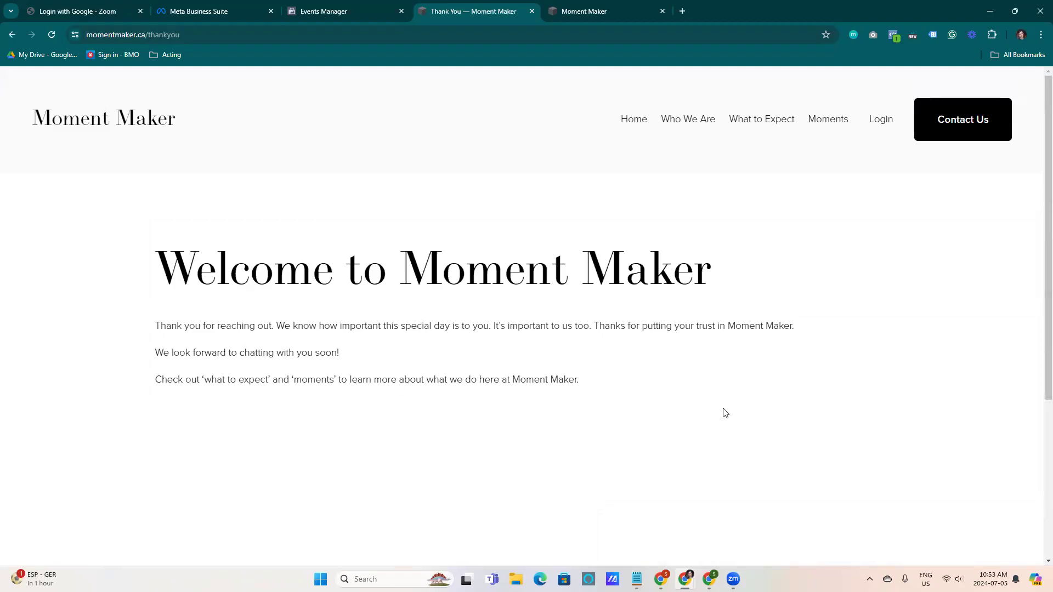
Check the received test events and the Diagnostics tab, then return to the dataset overview
click(361, 12)
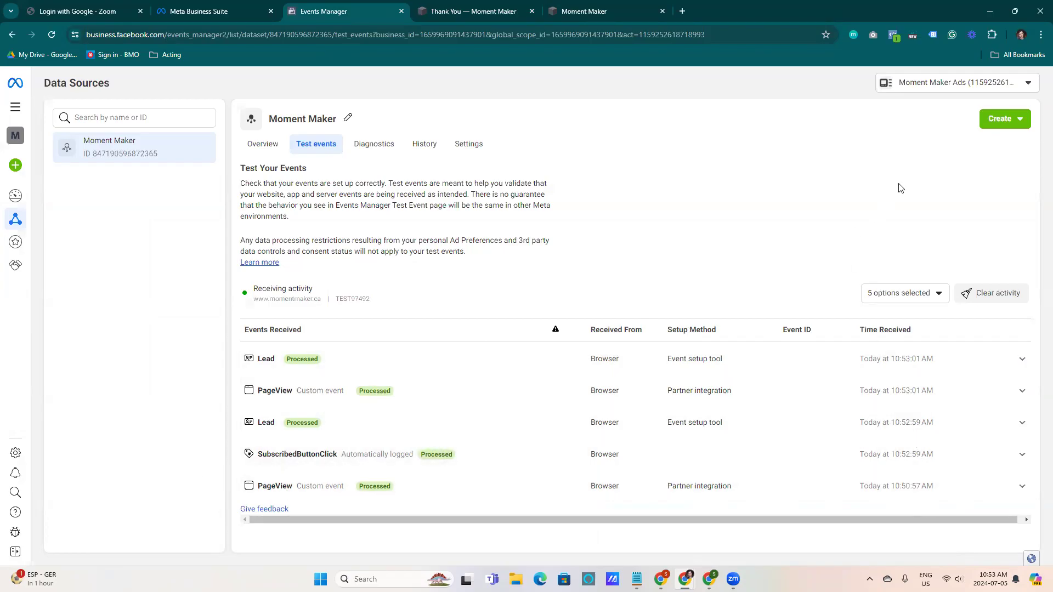
click(377, 146)
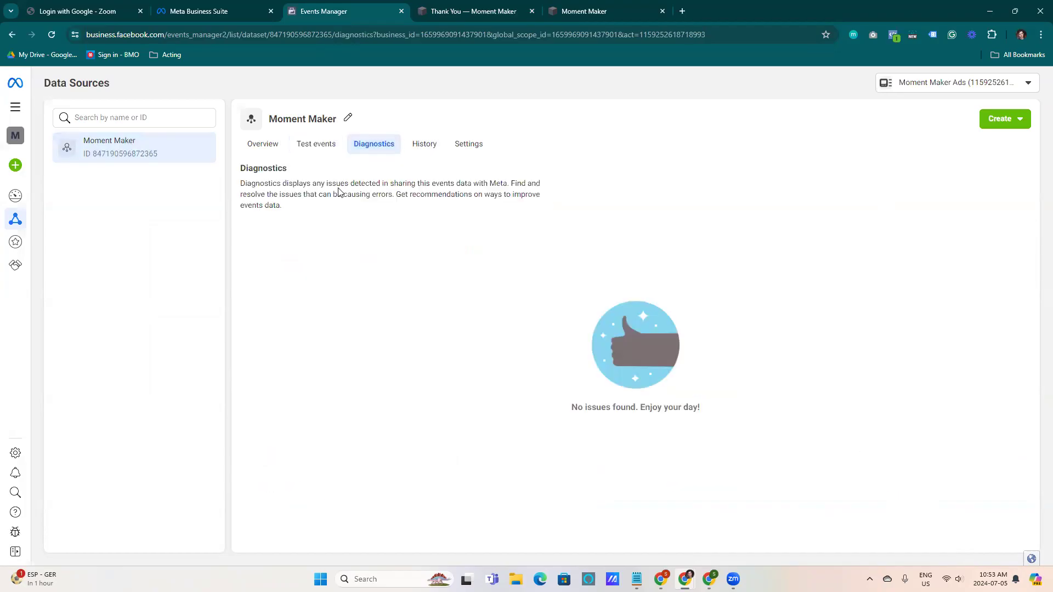
click(269, 146)
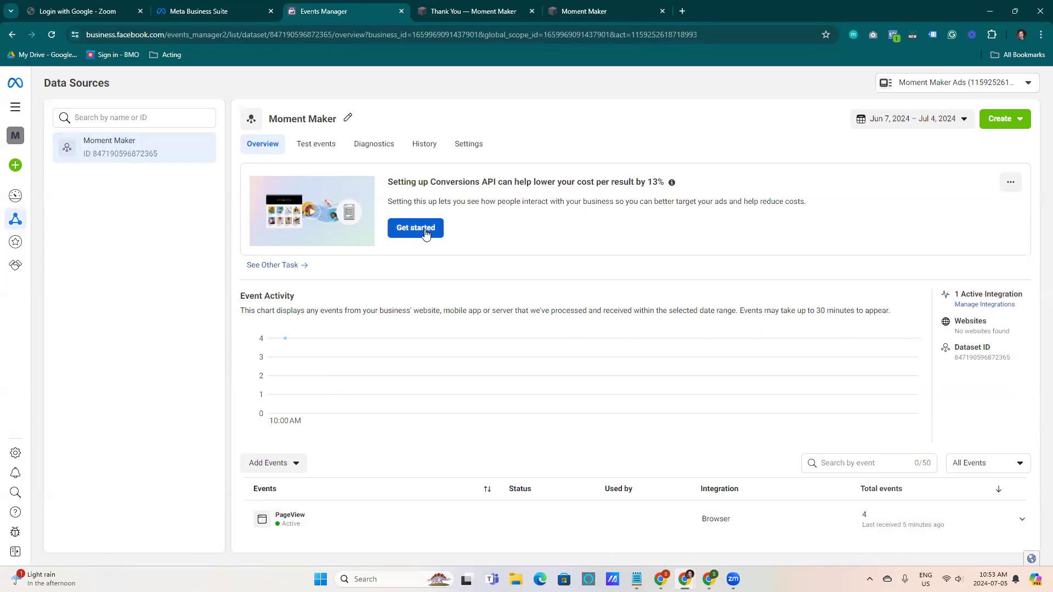
Open Business settings and view the portfolio's Ad Accounts
mouse_move(11, 263)
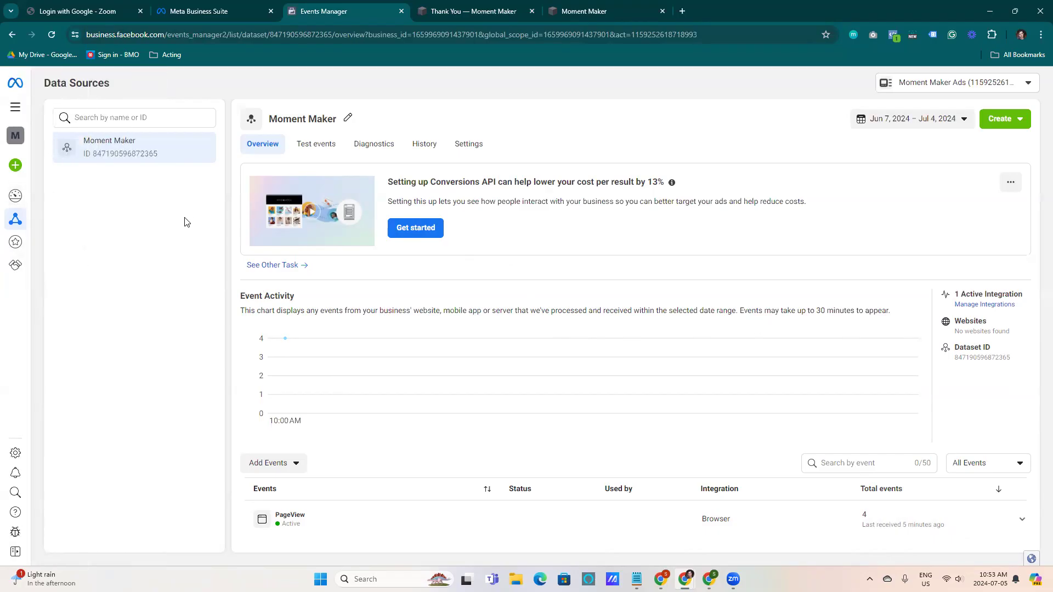
mouse_move(22, 458)
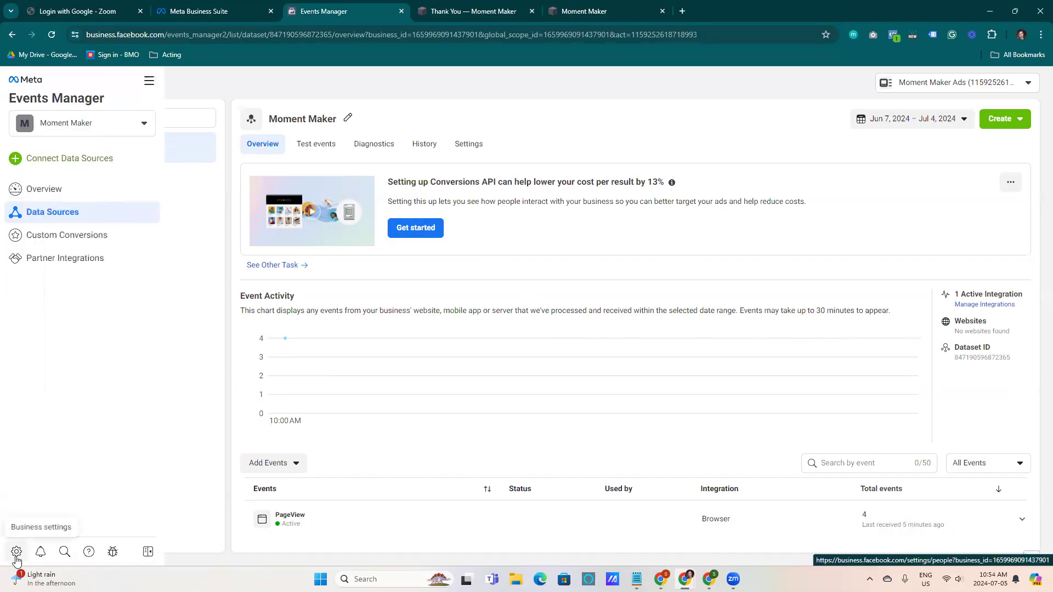
click(16, 557)
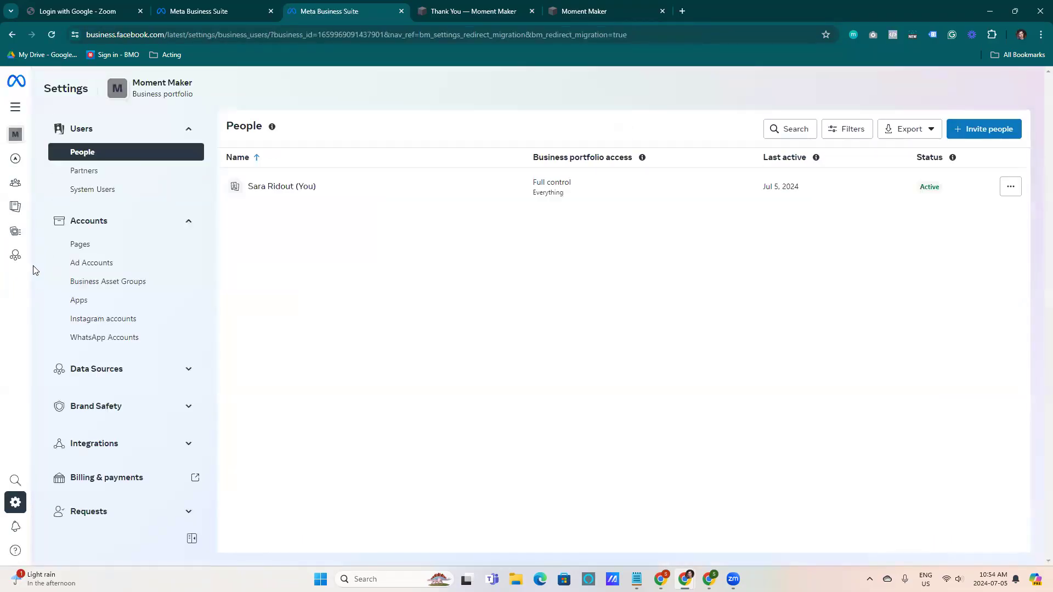
click(88, 262)
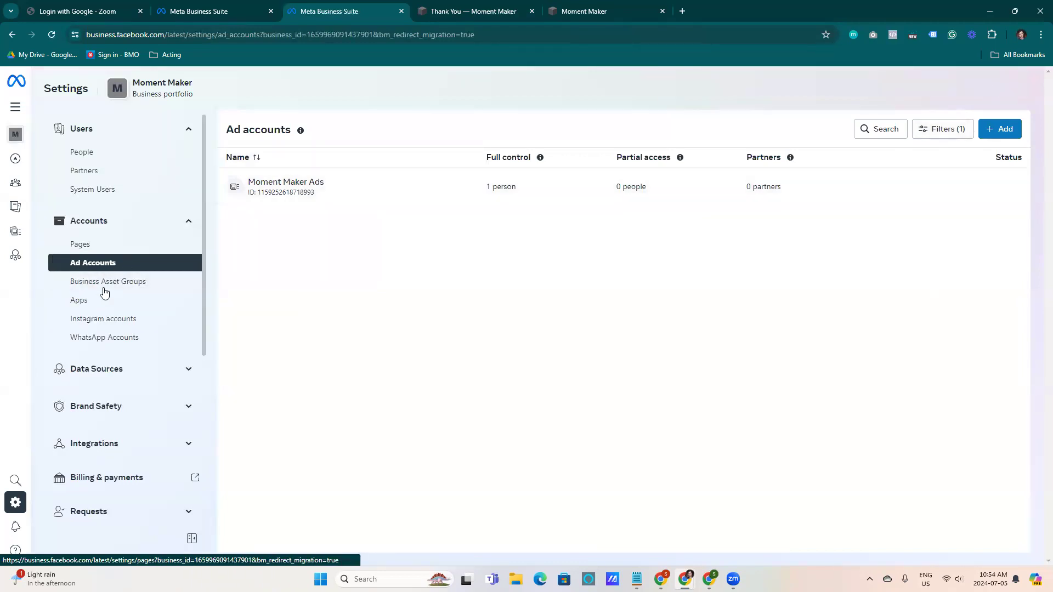
mouse_move(8, 510)
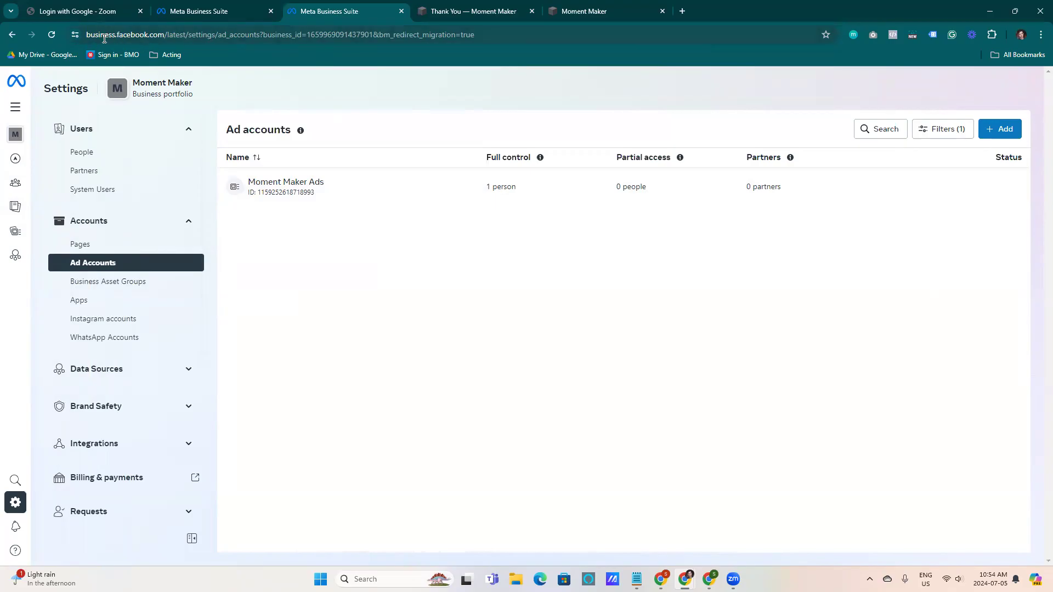
Open the Moment Maker Ads account in Ads Manager
mouse_move(18, 167)
click(38, 156)
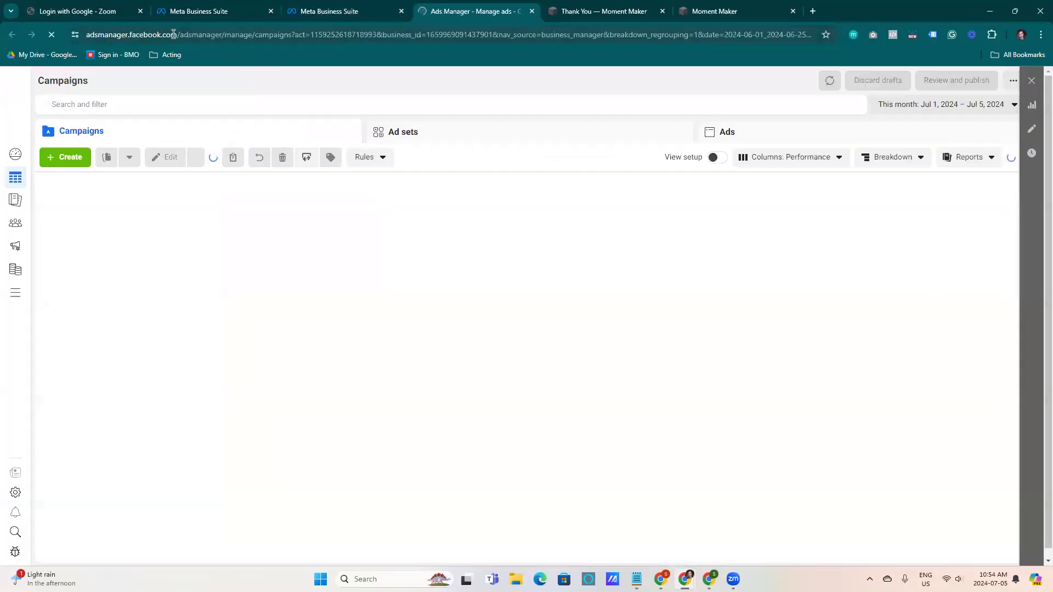
drag(176, 35, 86, 34)
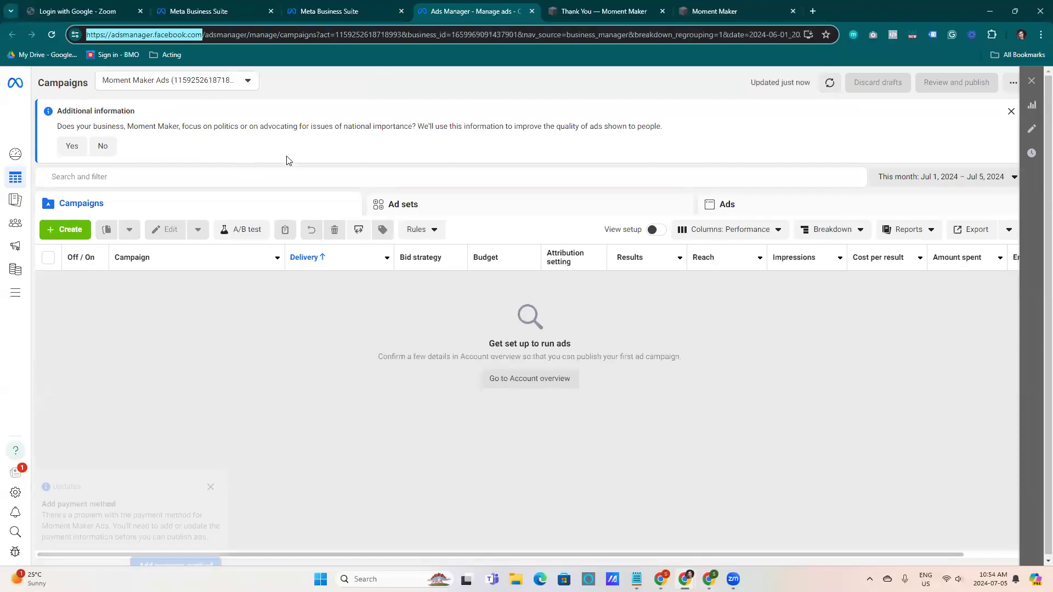
Dismiss the ad account updates panel and the payment method notice
click(286, 117)
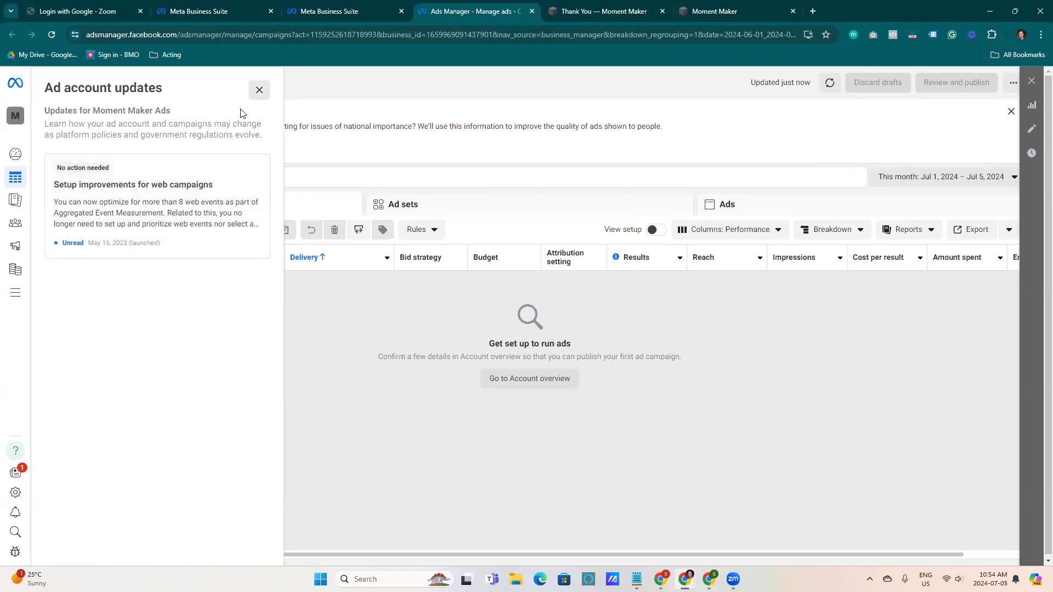
click(259, 89)
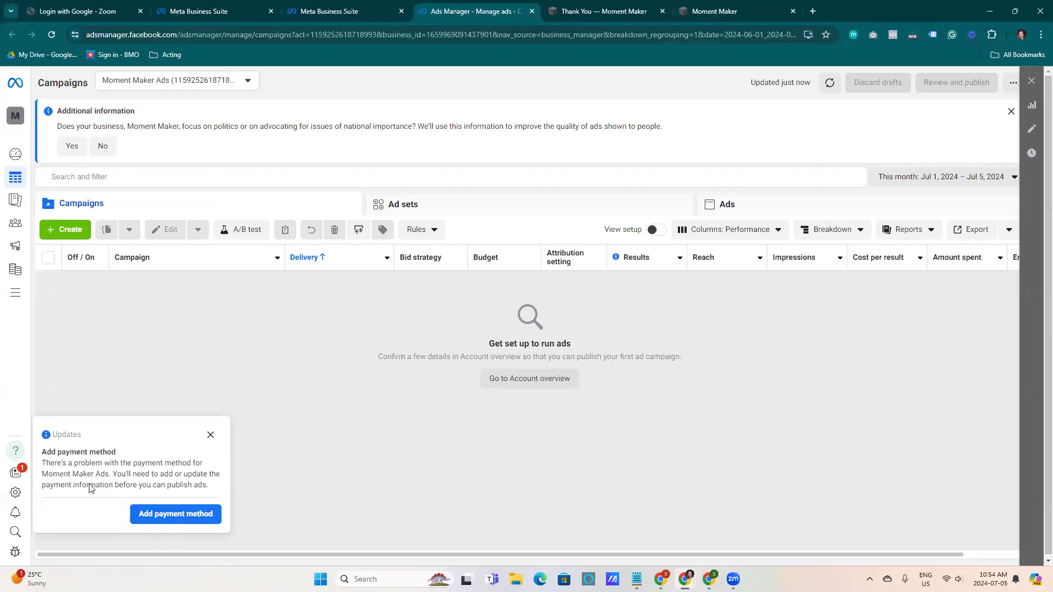
click(210, 436)
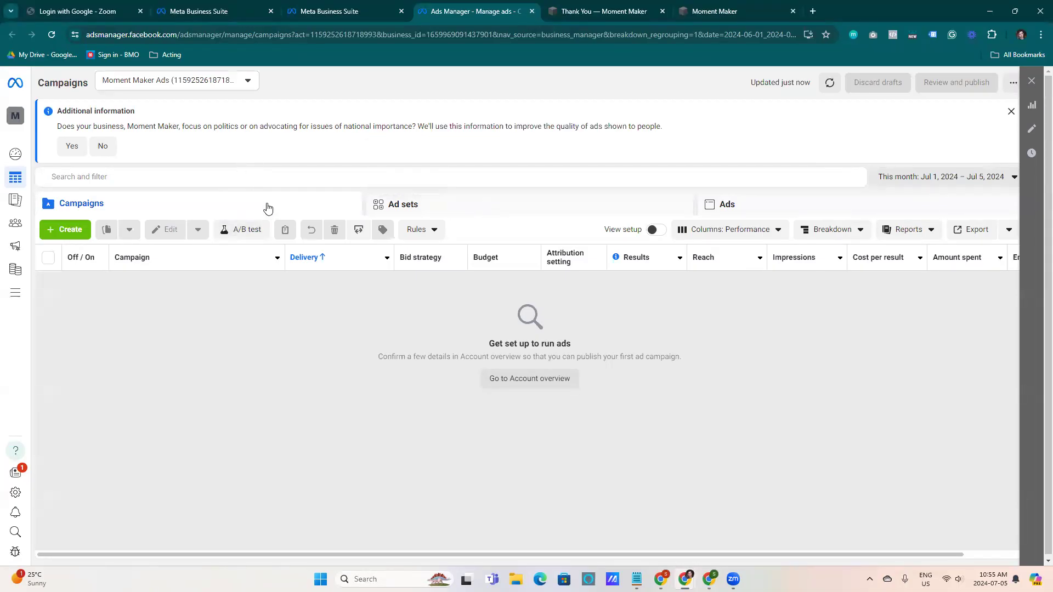
Browse the Campaigns, Ad sets and Ads tabs of the ad account
click(418, 205)
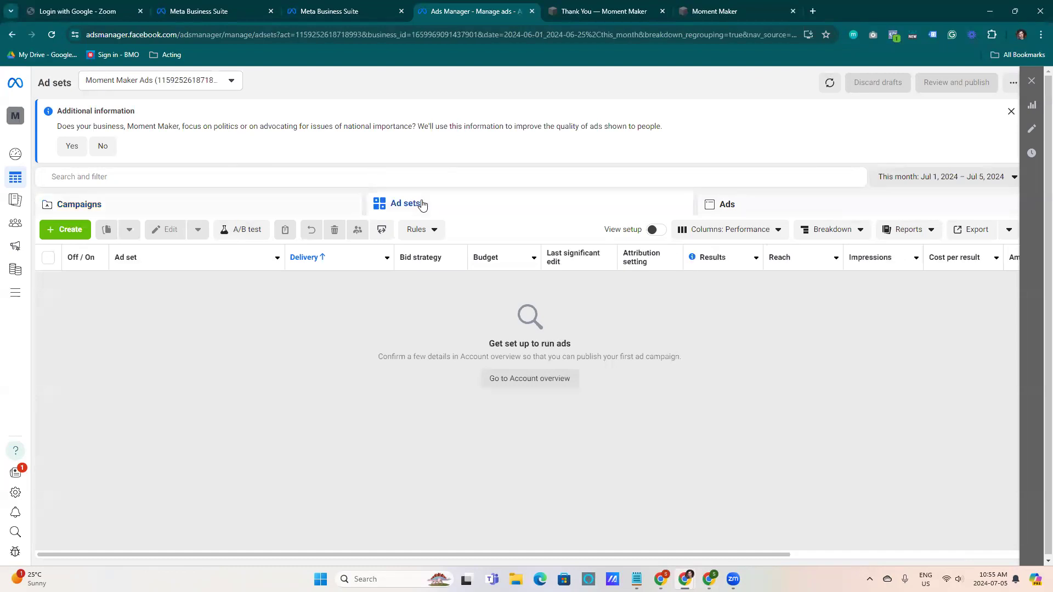
click(736, 204)
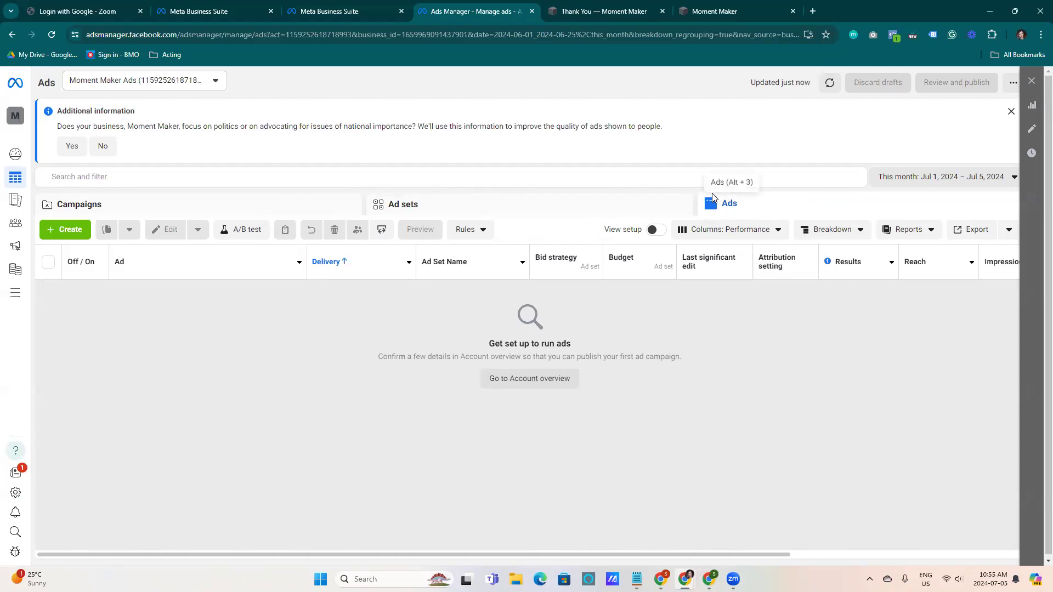
click(553, 208)
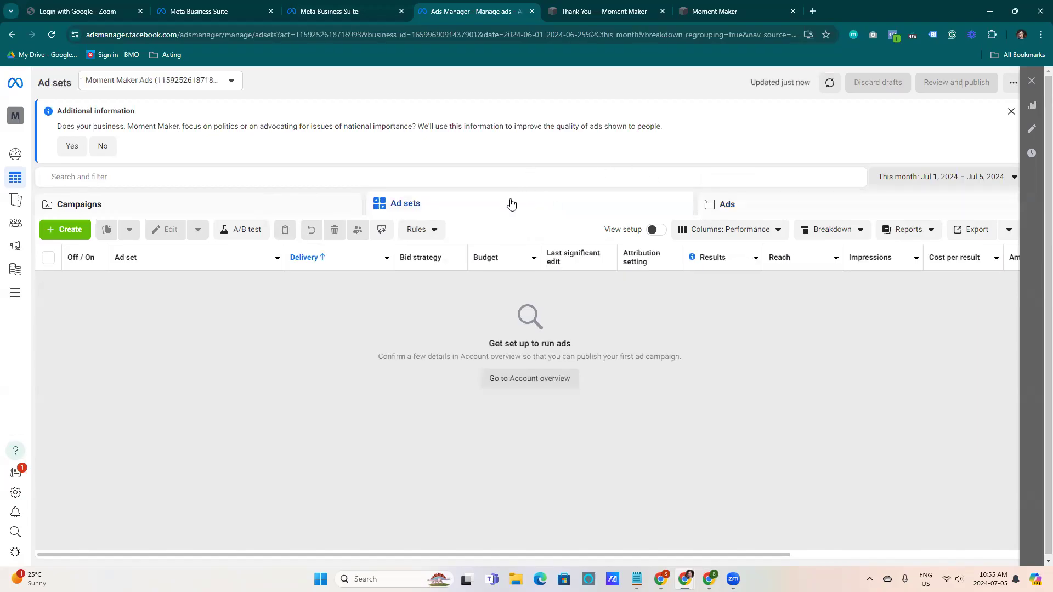
click(235, 212)
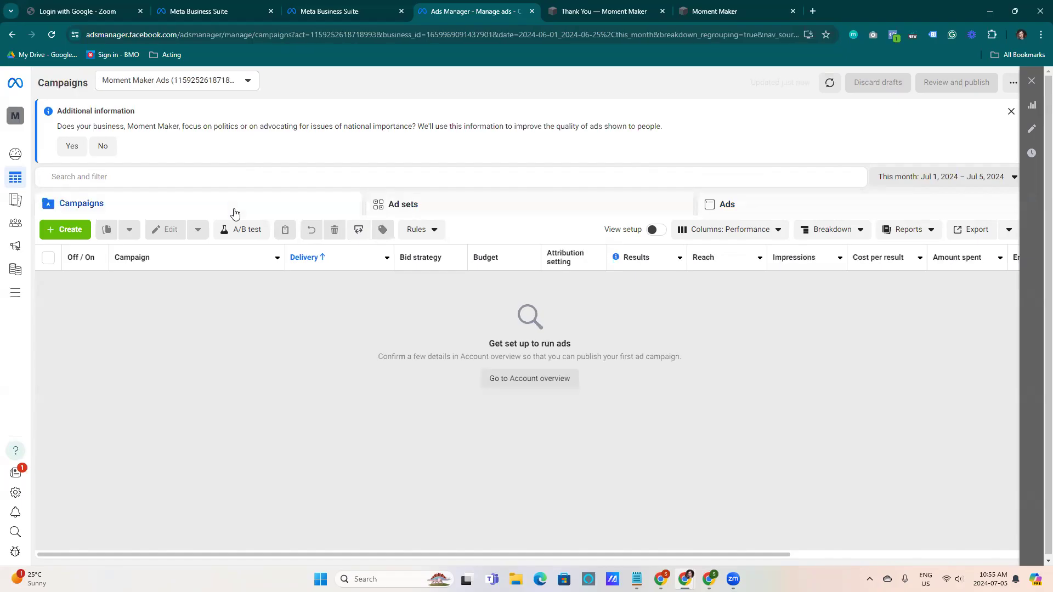
click(719, 204)
click(530, 211)
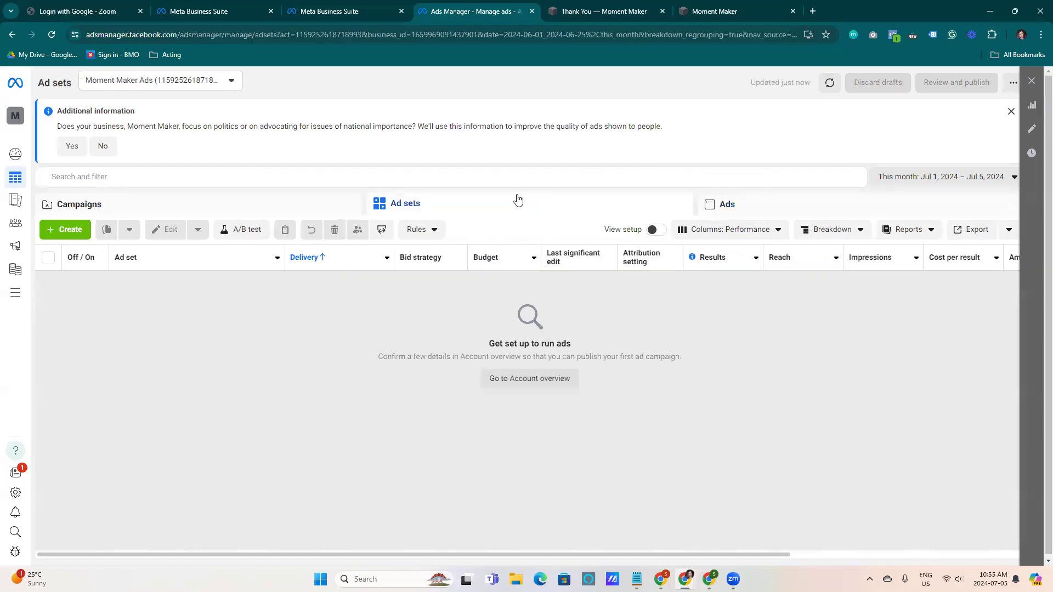
click(281, 209)
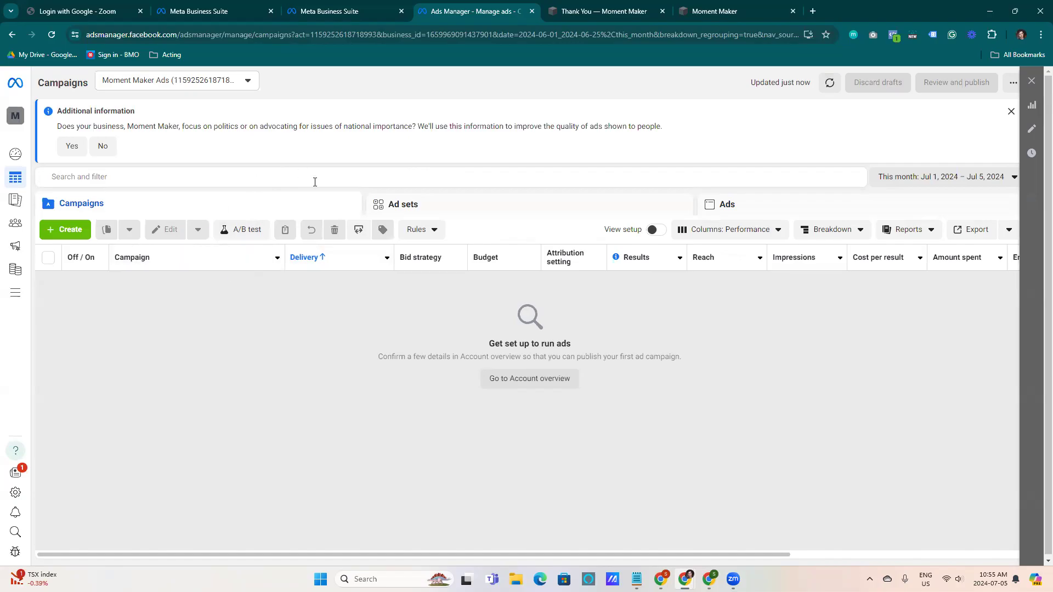
click(513, 209)
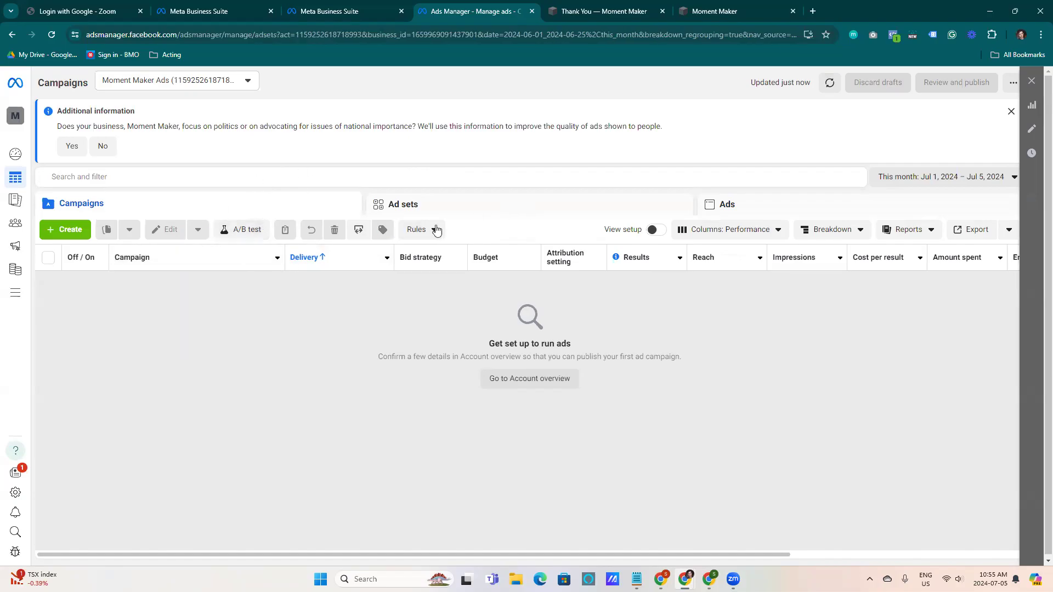
click(790, 207)
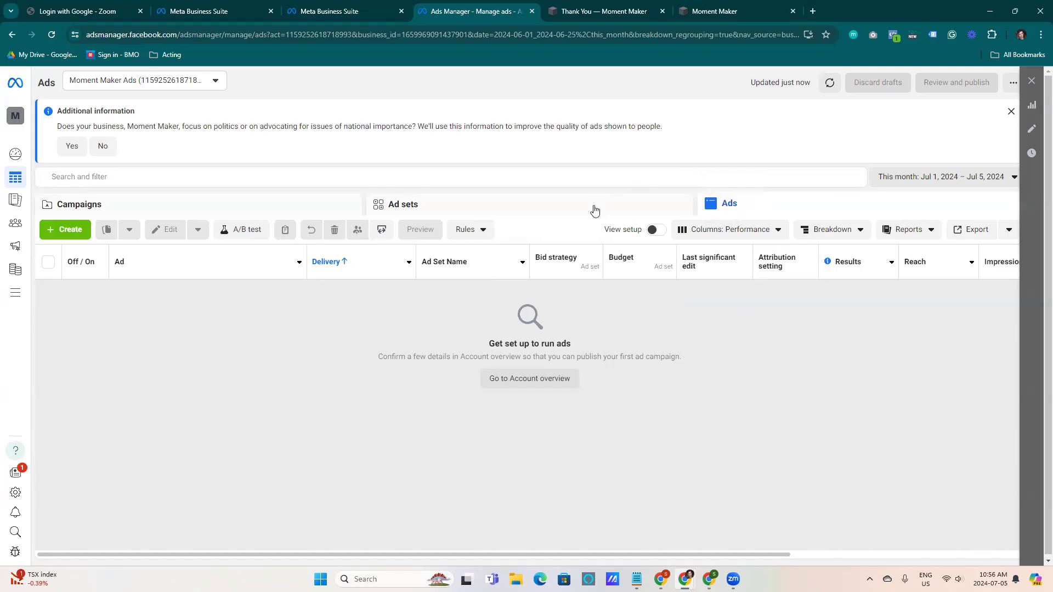
click(593, 213)
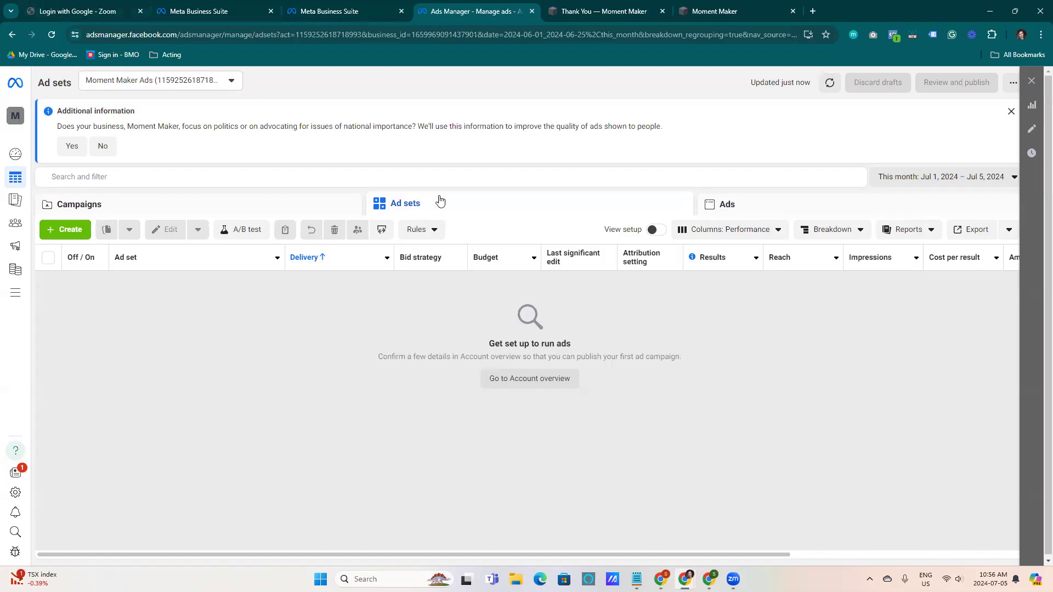
click(286, 207)
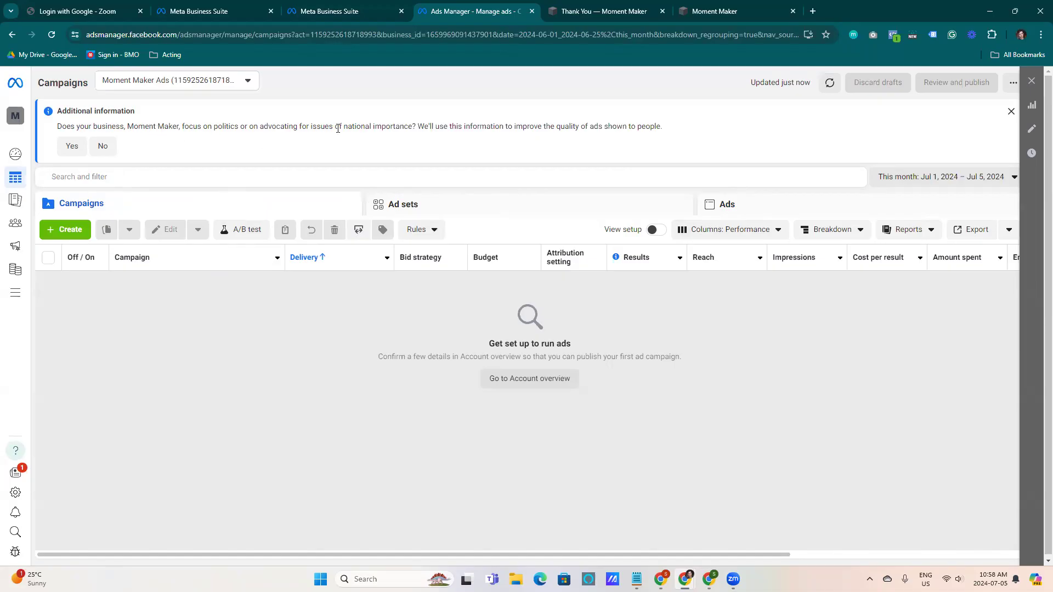
Answer No to the political-issues question and start creating a new campaign
click(102, 146)
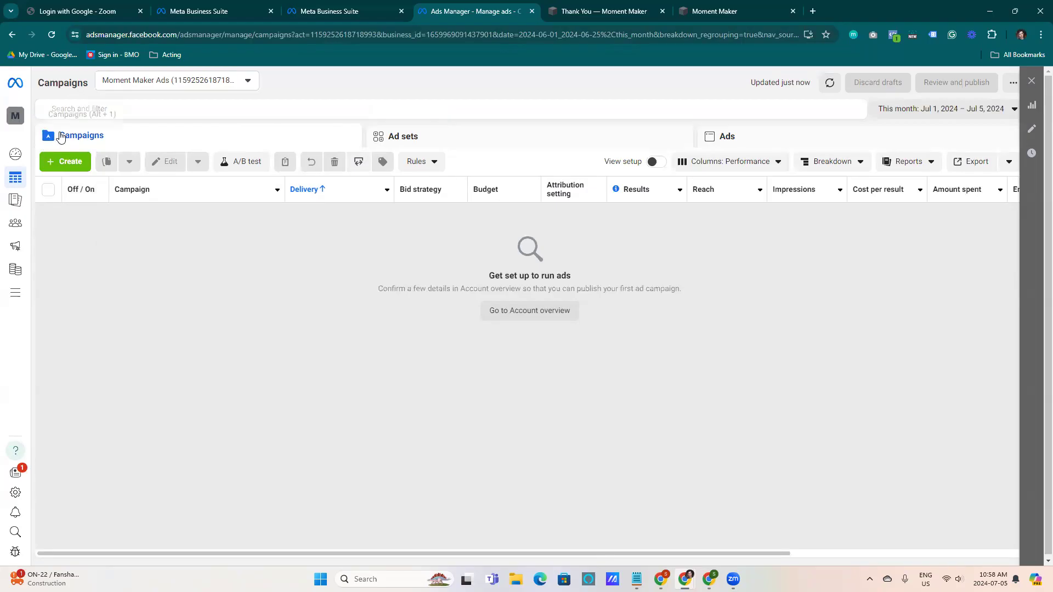
click(68, 160)
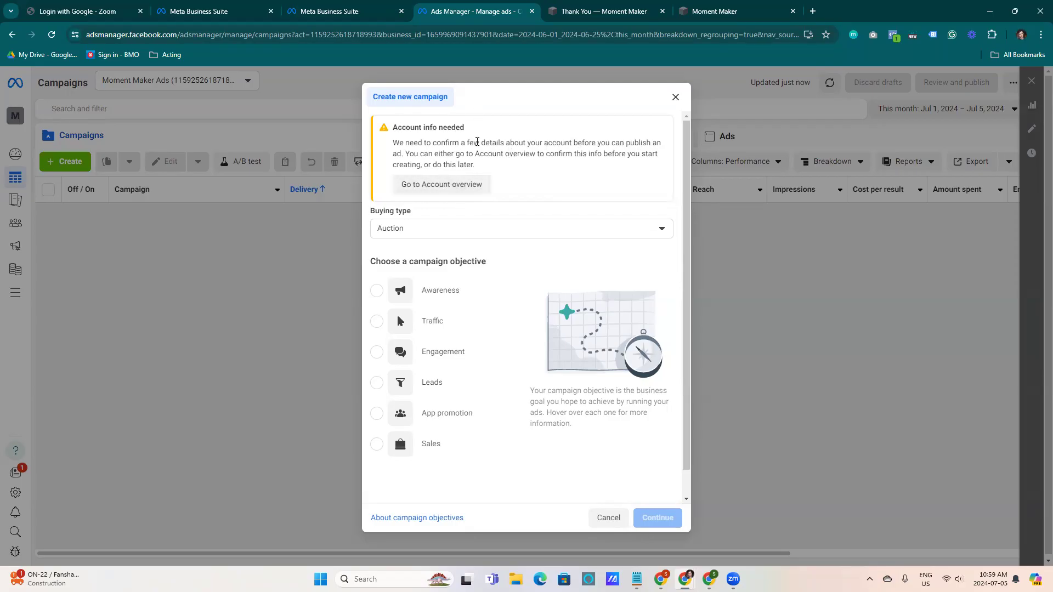
right_click(428, 187)
click(505, 165)
click(411, 233)
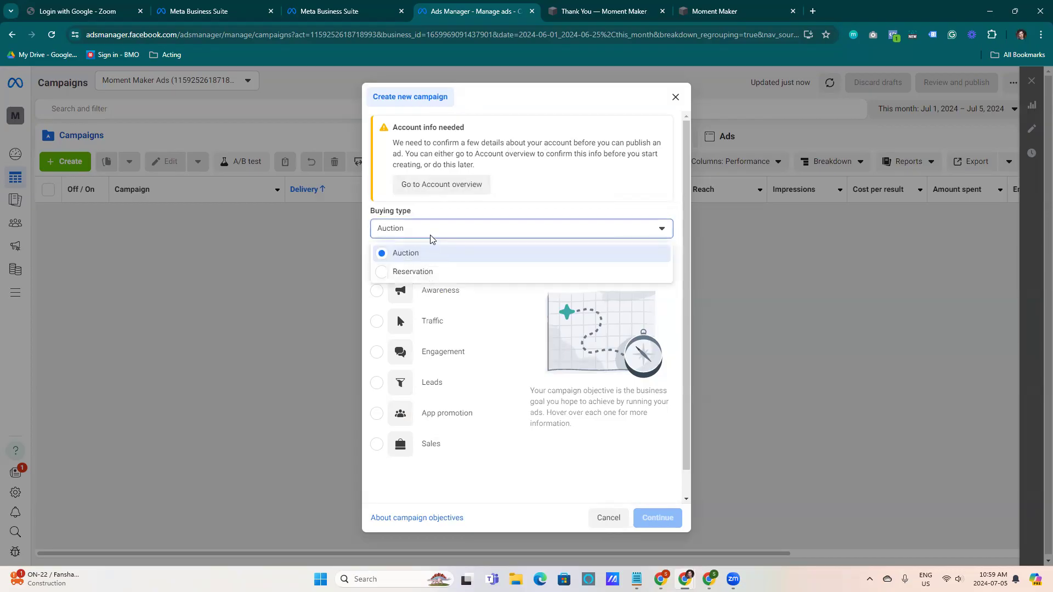
click(430, 237)
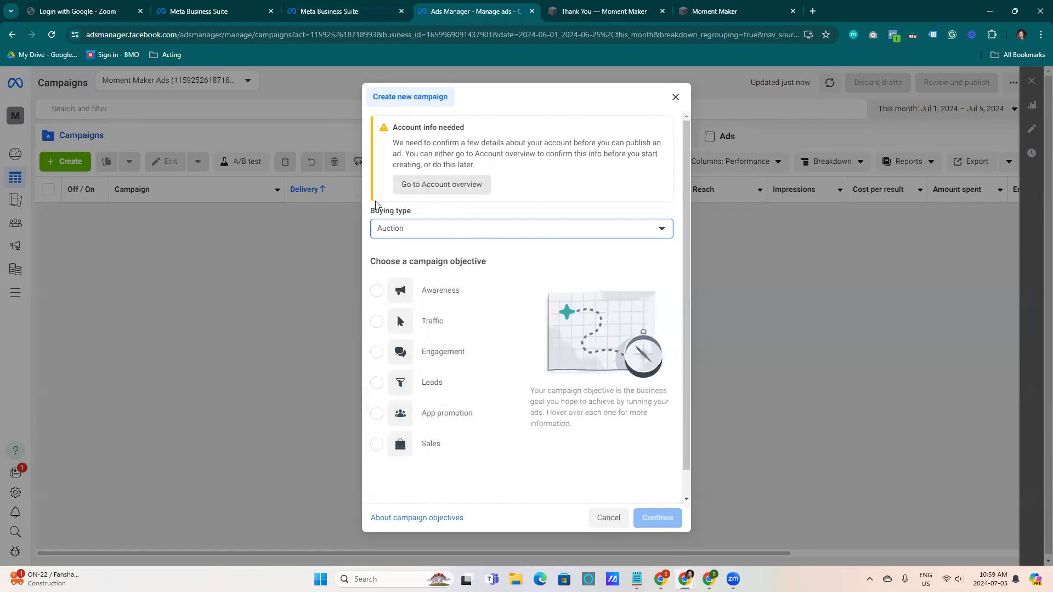
Switch the campaign's buying type to Reservation and then back to Auction
click(433, 231)
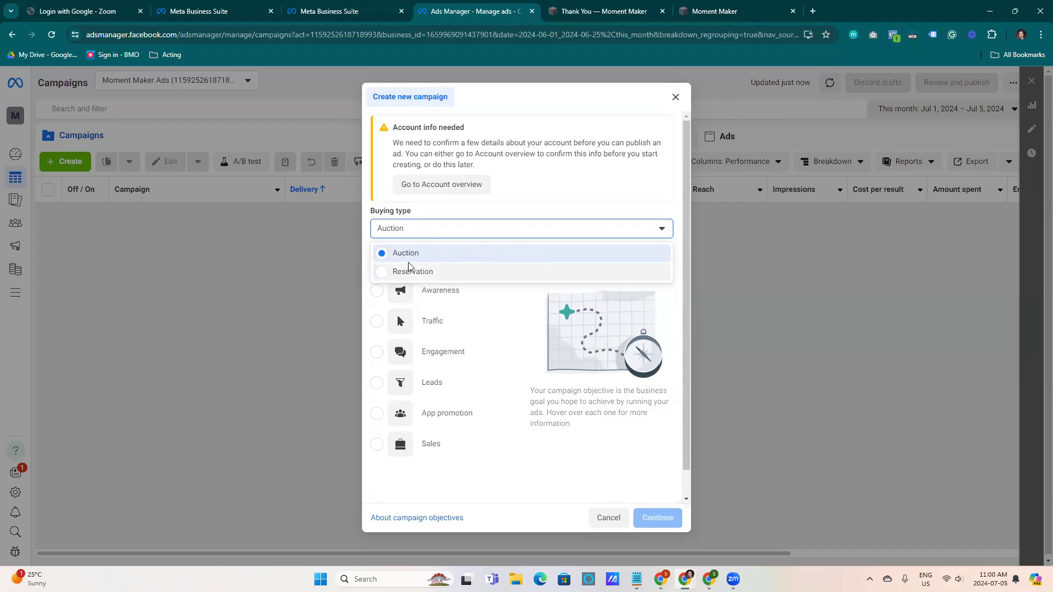
click(442, 272)
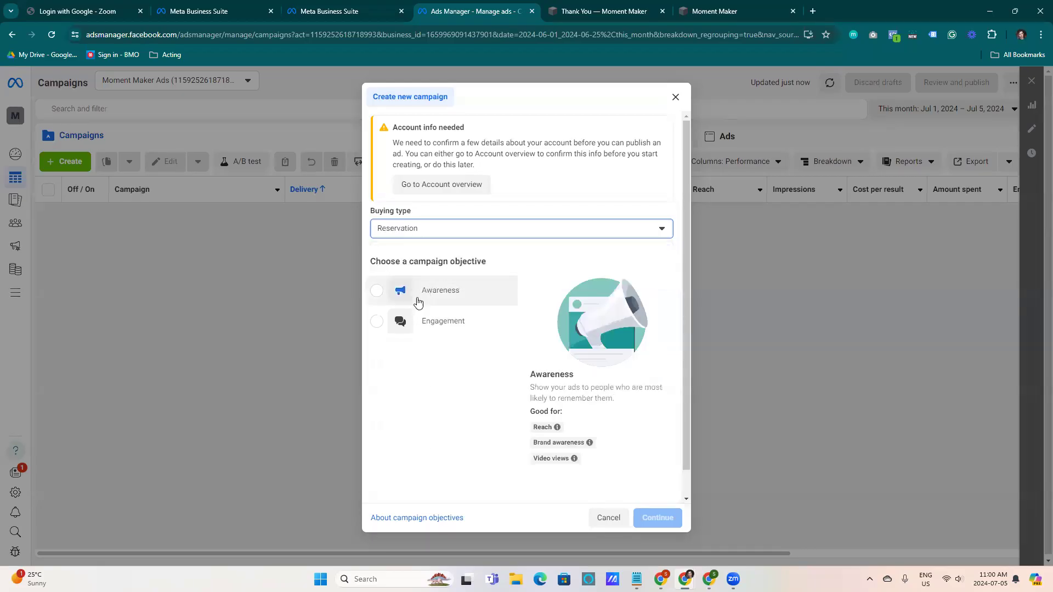
mouse_move(431, 290)
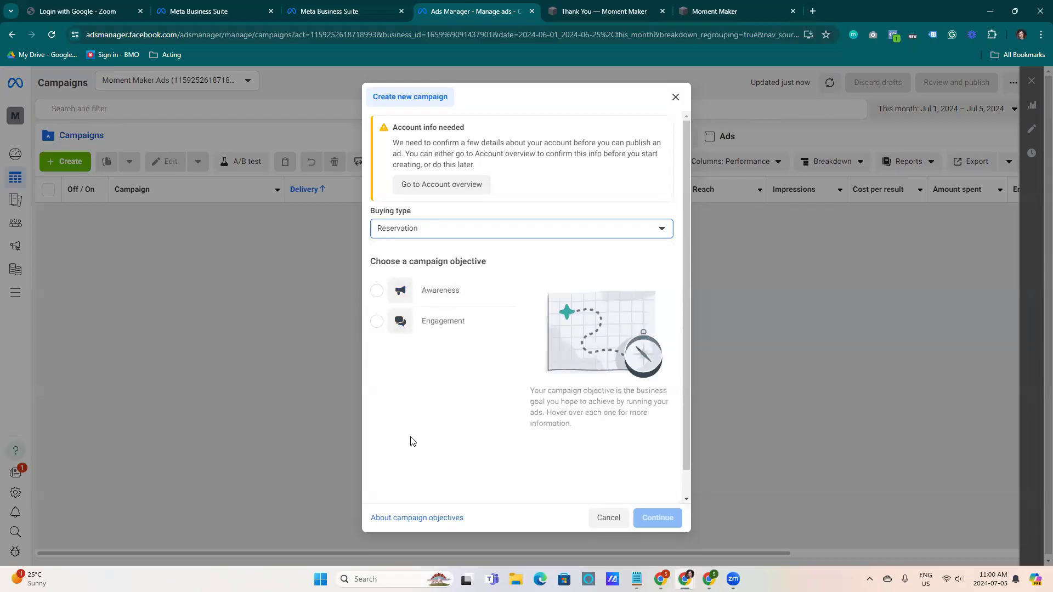
mouse_move(464, 317)
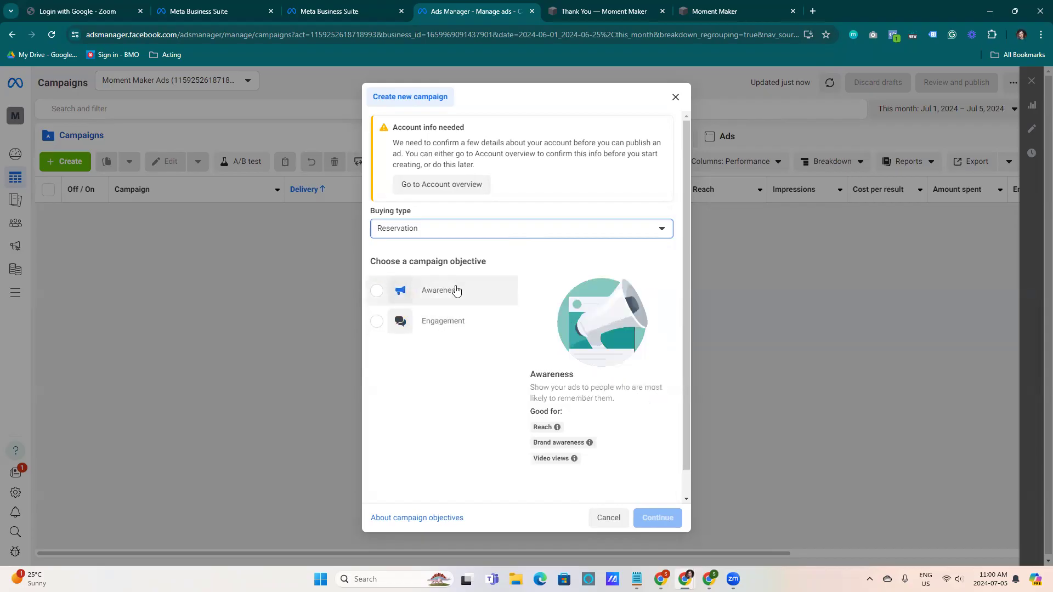
click(530, 231)
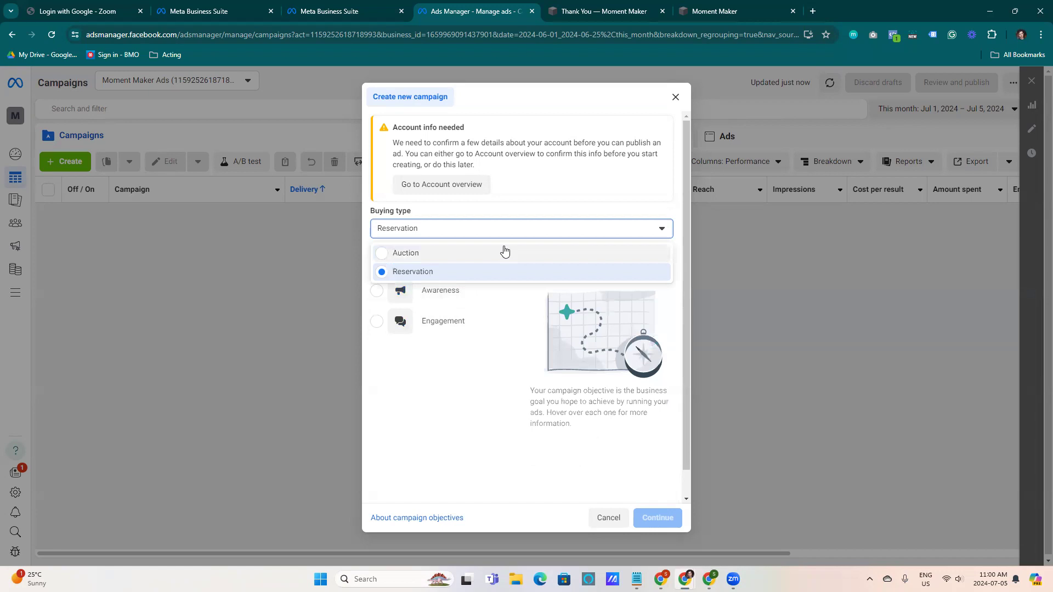
click(505, 233)
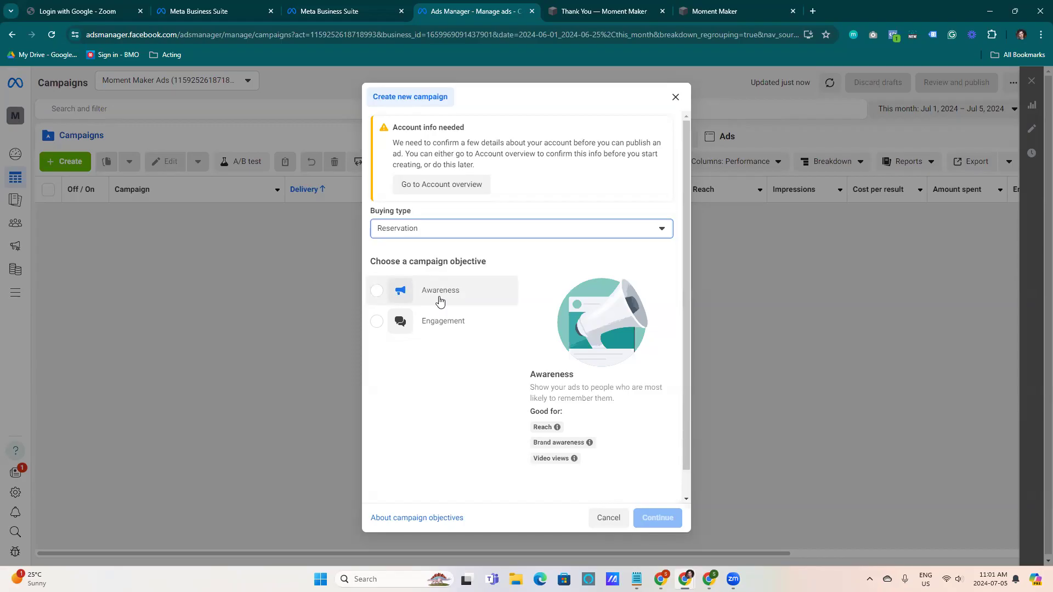
click(475, 230)
click(442, 250)
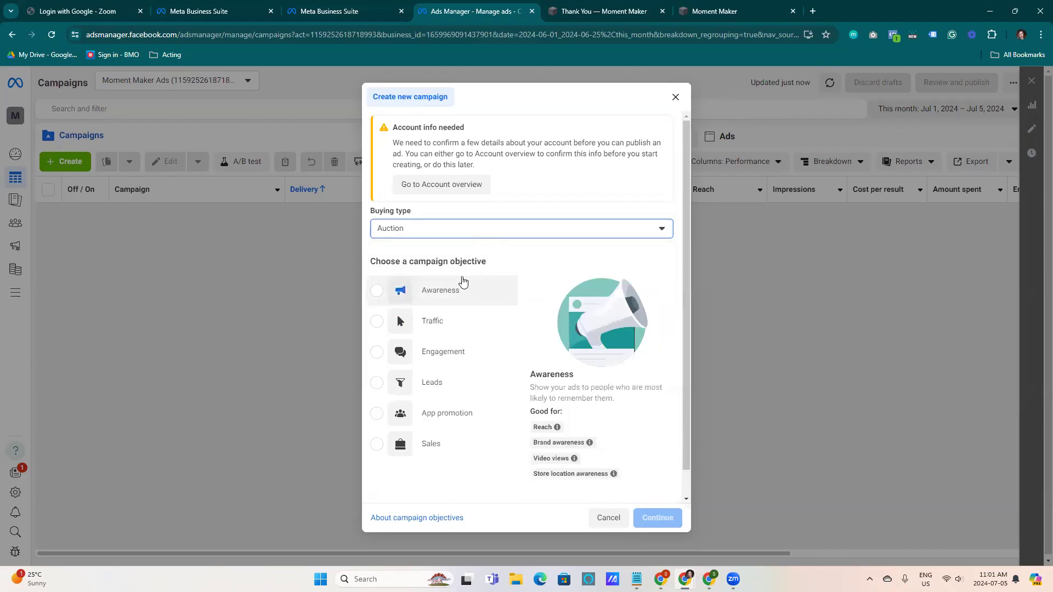
Choose the Leads objective and set the campaign up as a manual leads campaign
mouse_move(425, 389)
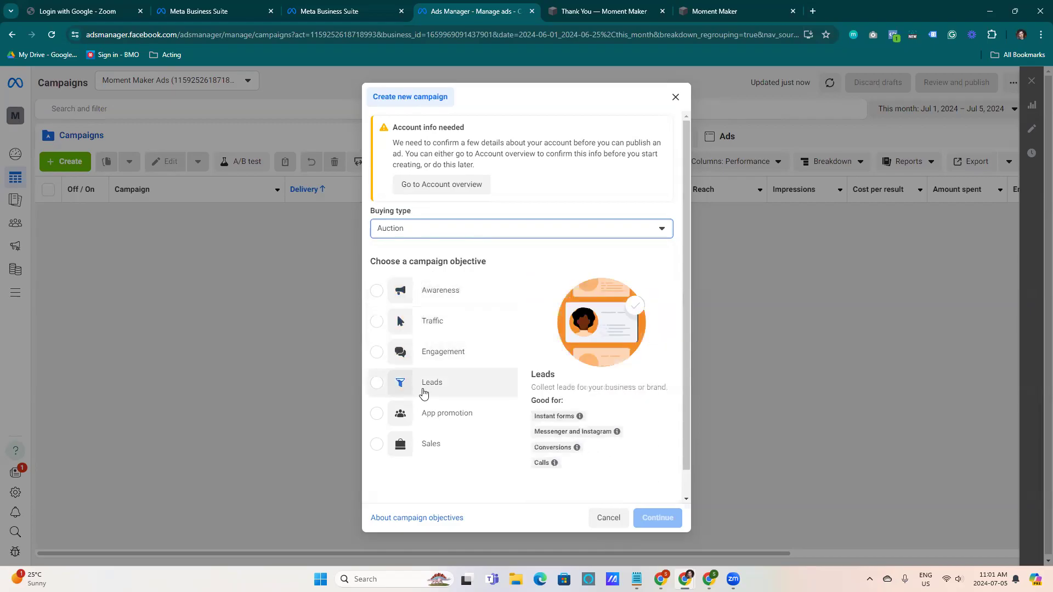
click(427, 393)
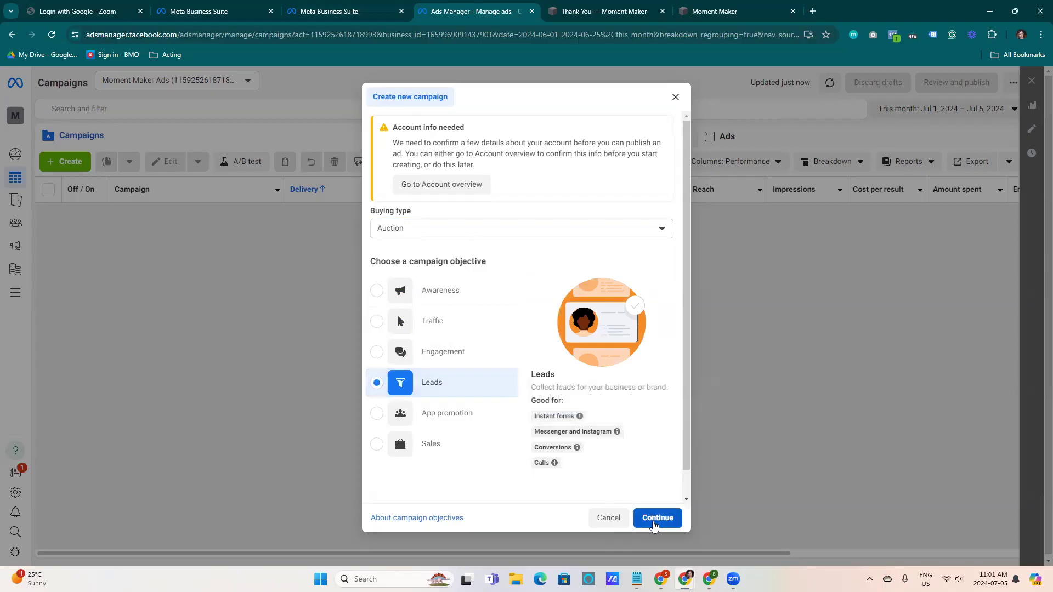
click(655, 524)
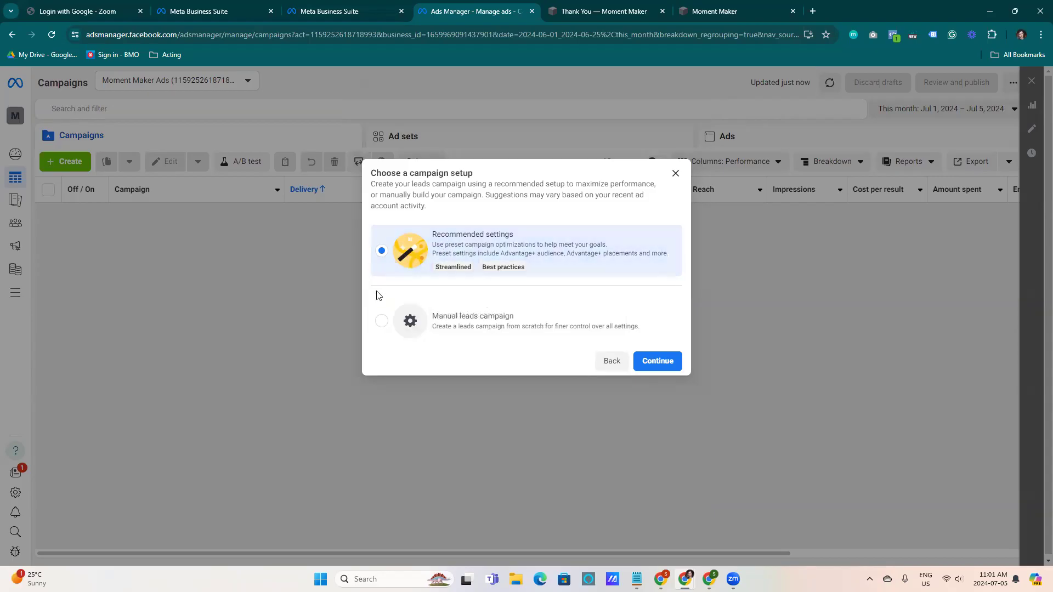
click(380, 322)
click(637, 363)
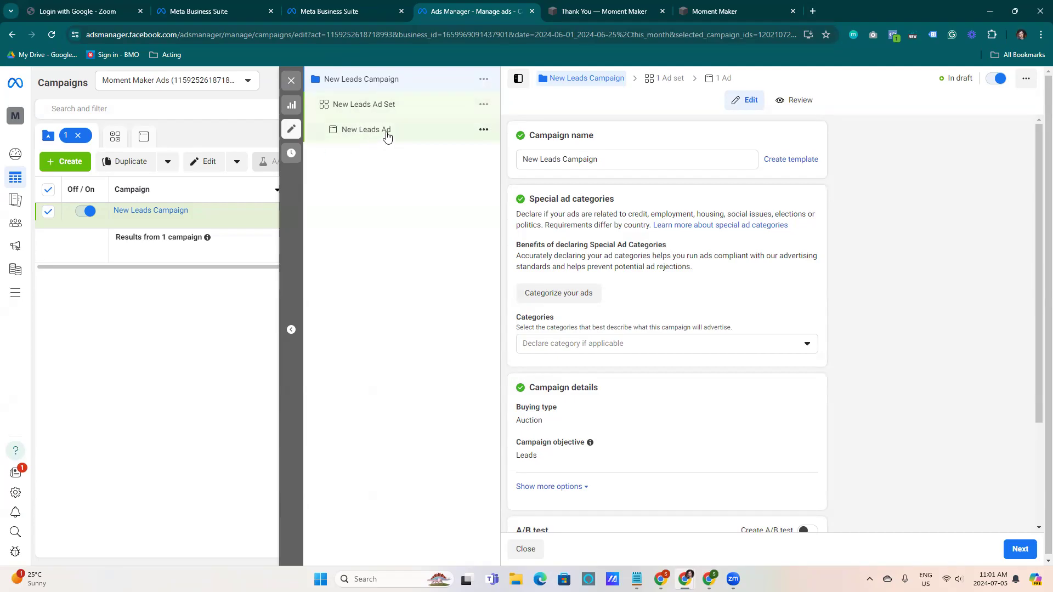
Rename the campaign Moment Maker Leads Launch
triple_click(606, 159)
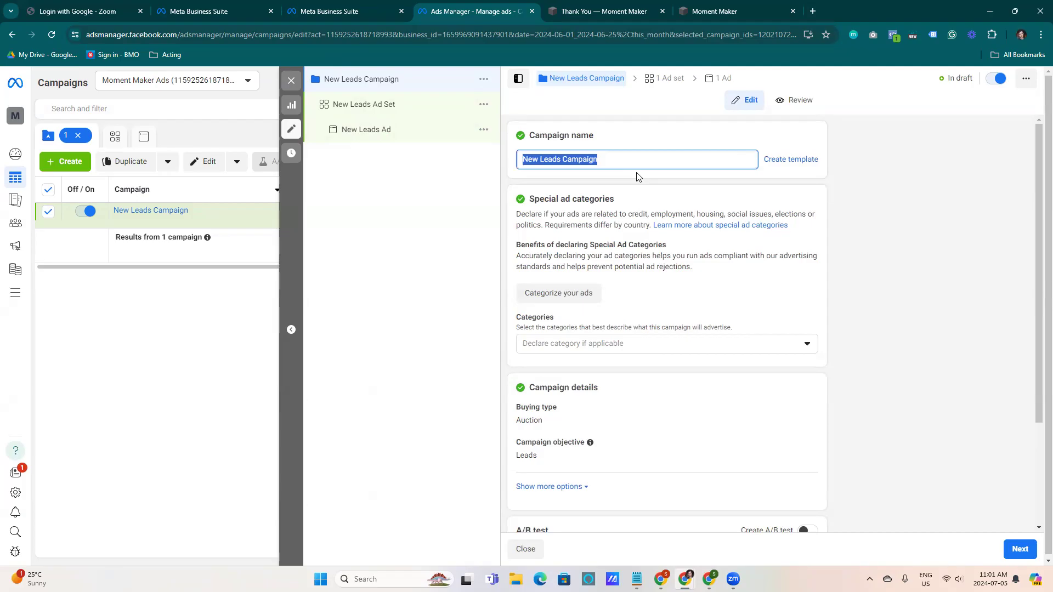
text(Mo)
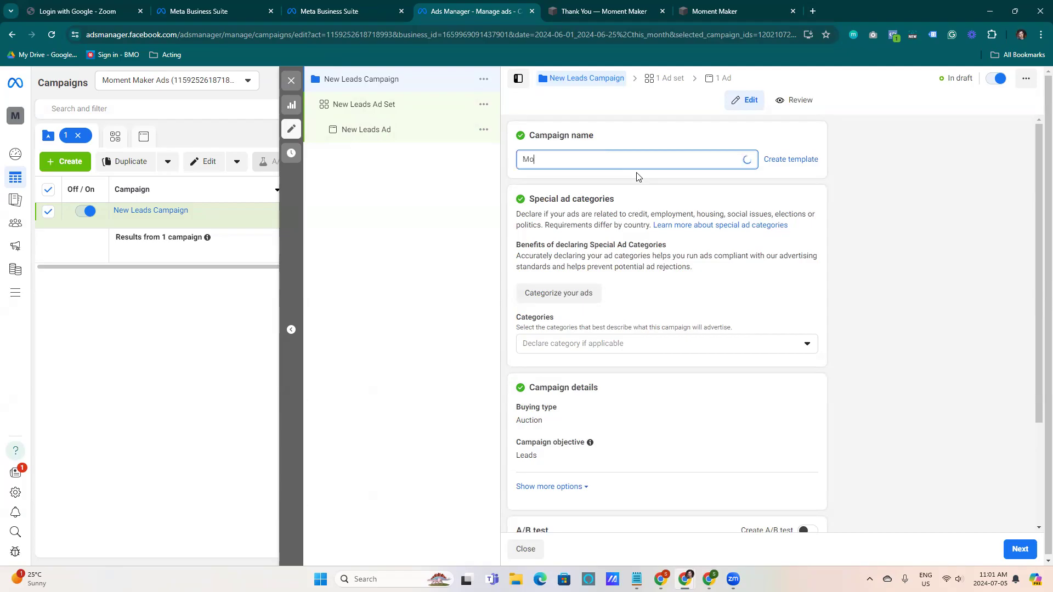
text(ment Mak)
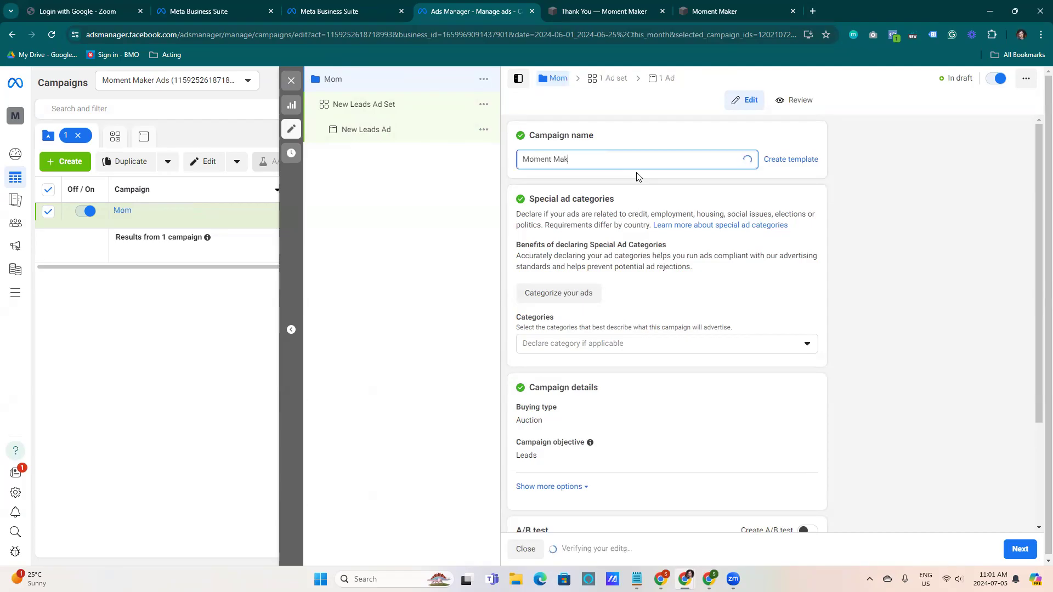
text(er Leasd)
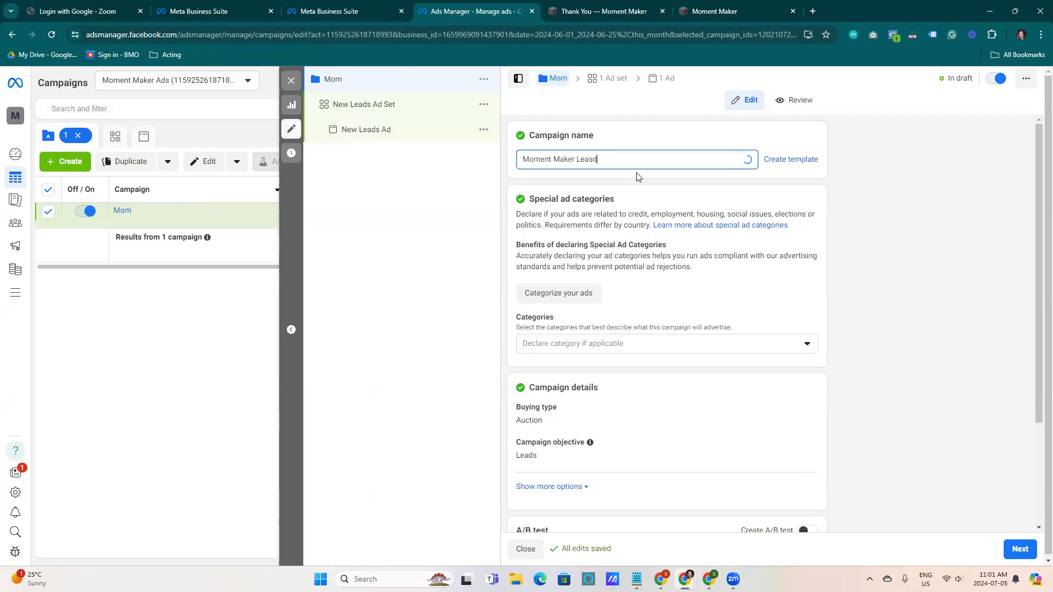
key(BackSpace)
key(BackSpace)
text(ds Launch)
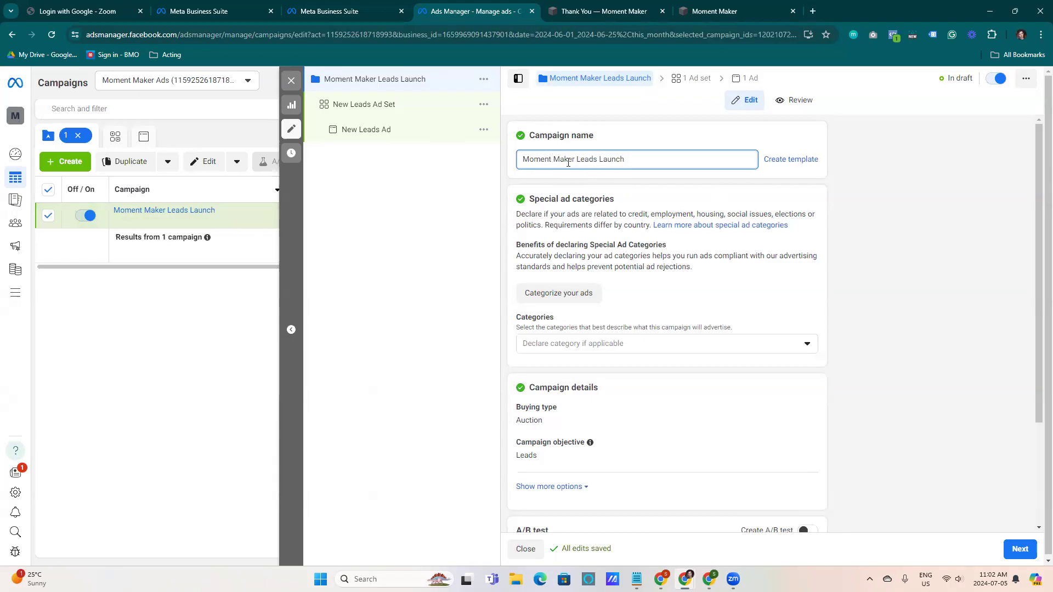
Add a campaign spending limit of $500
drag(629, 160, 619, 159)
click(631, 183)
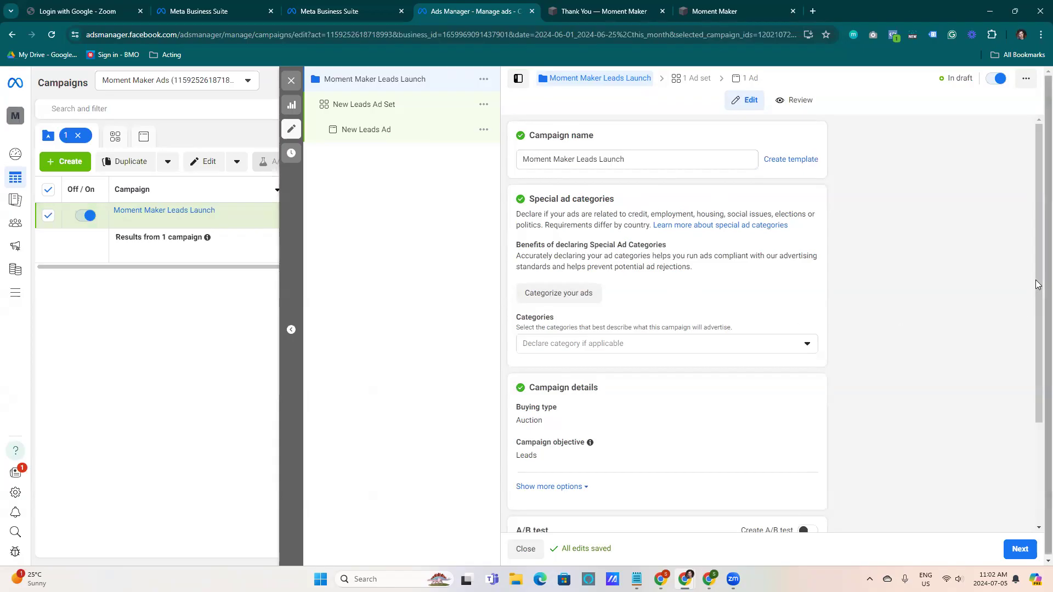
drag(1036, 218, 1038, 371)
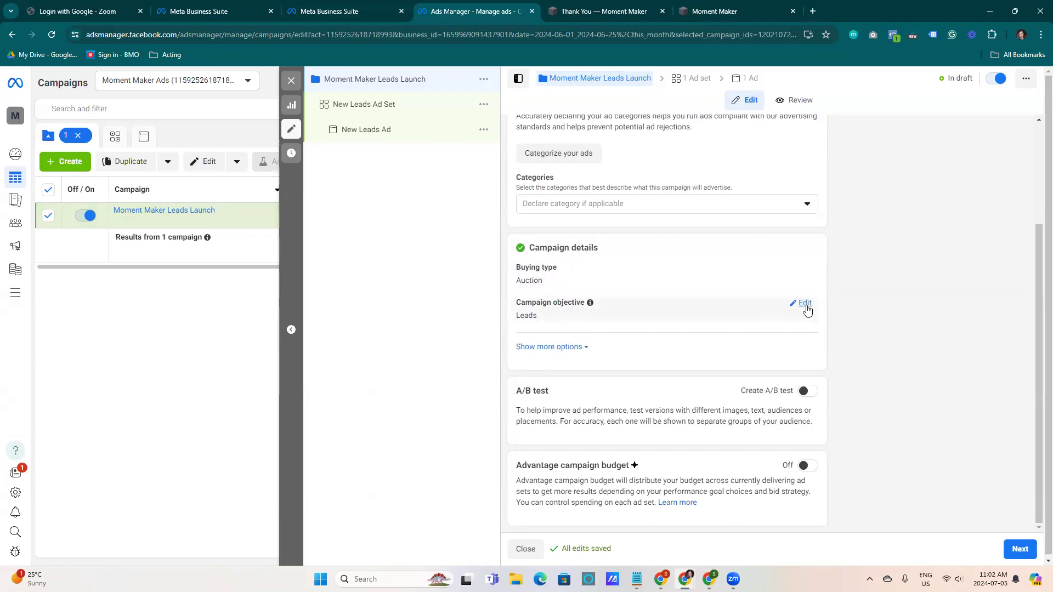
click(586, 348)
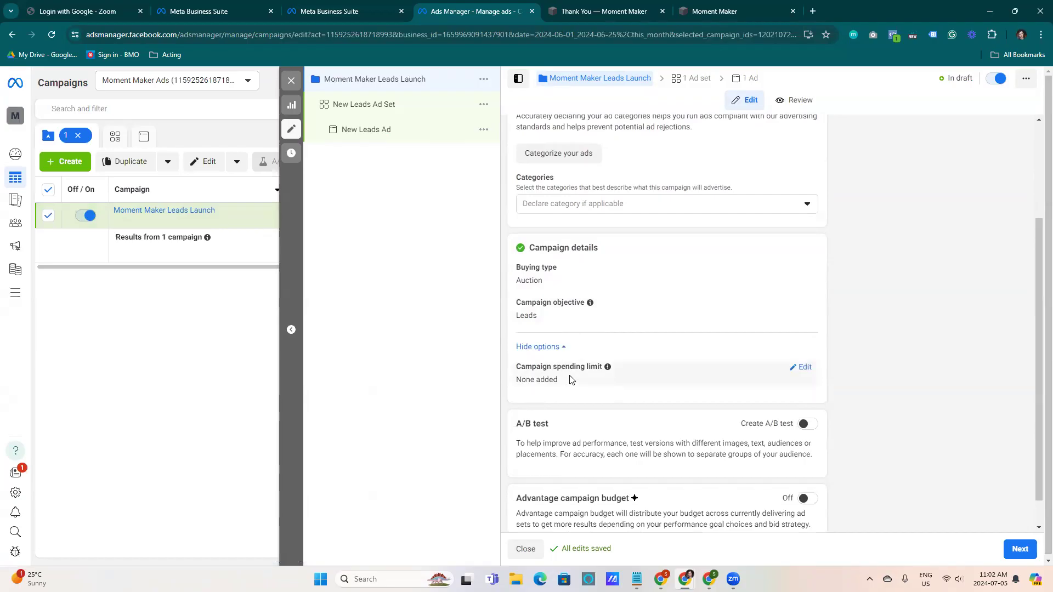
click(804, 368)
click(523, 383)
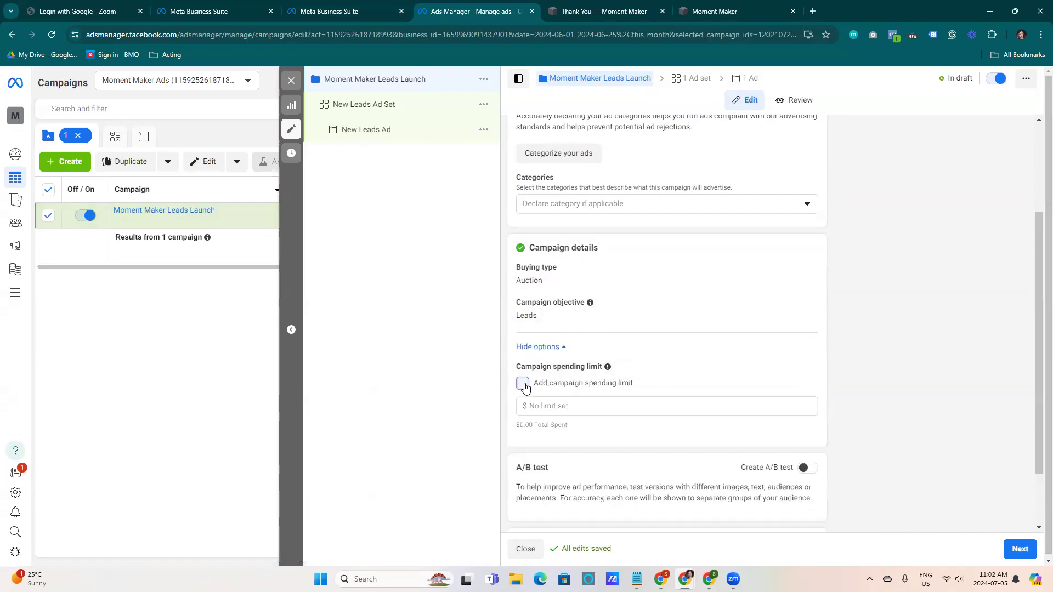
click(560, 407)
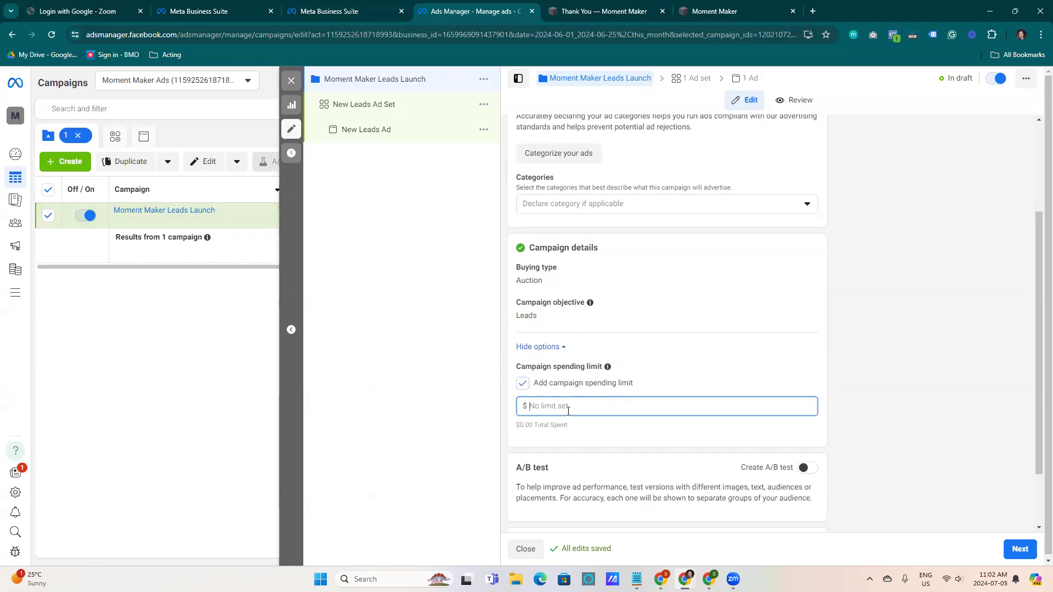
text(500)
click(935, 411)
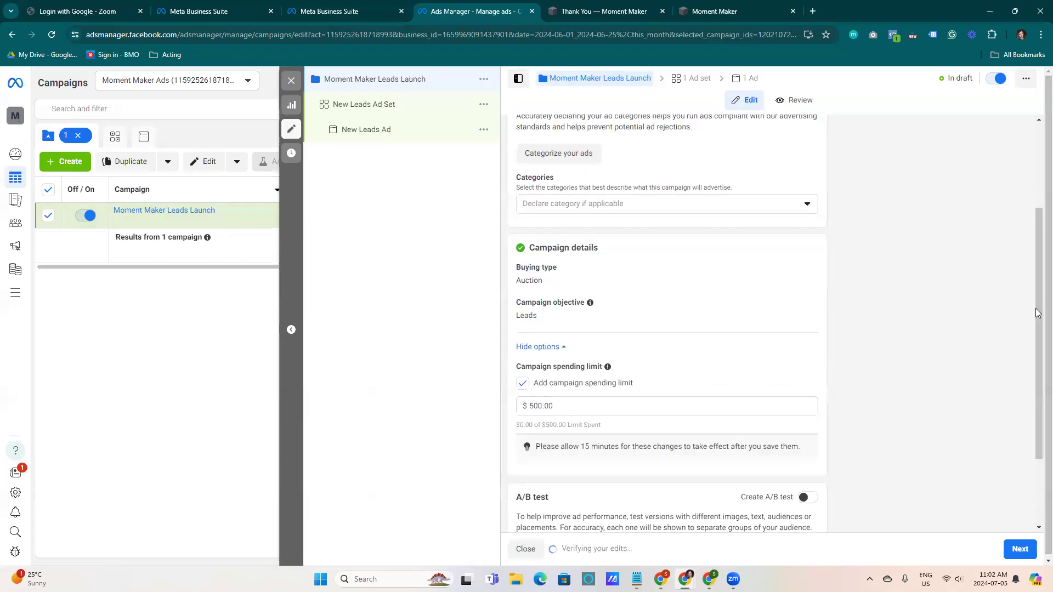
Turn on Advantage campaign budget for the campaign
scroll(623, 335, down, 2)
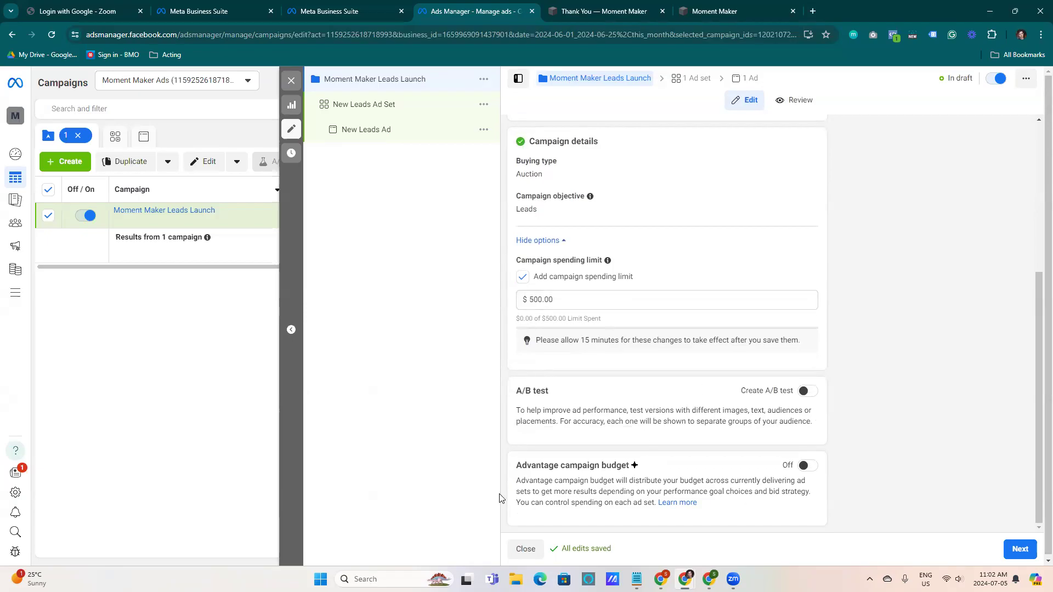
drag(524, 465, 625, 466)
click(654, 470)
click(804, 472)
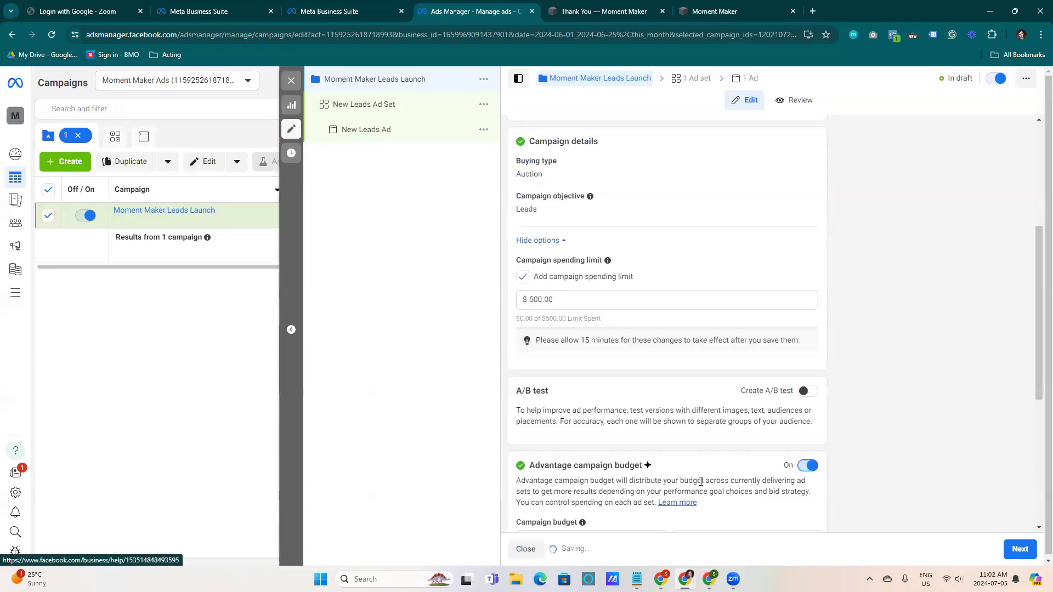
Set the campaign budget to a lifetime budget of $500
scroll(1038, 290, down, 5)
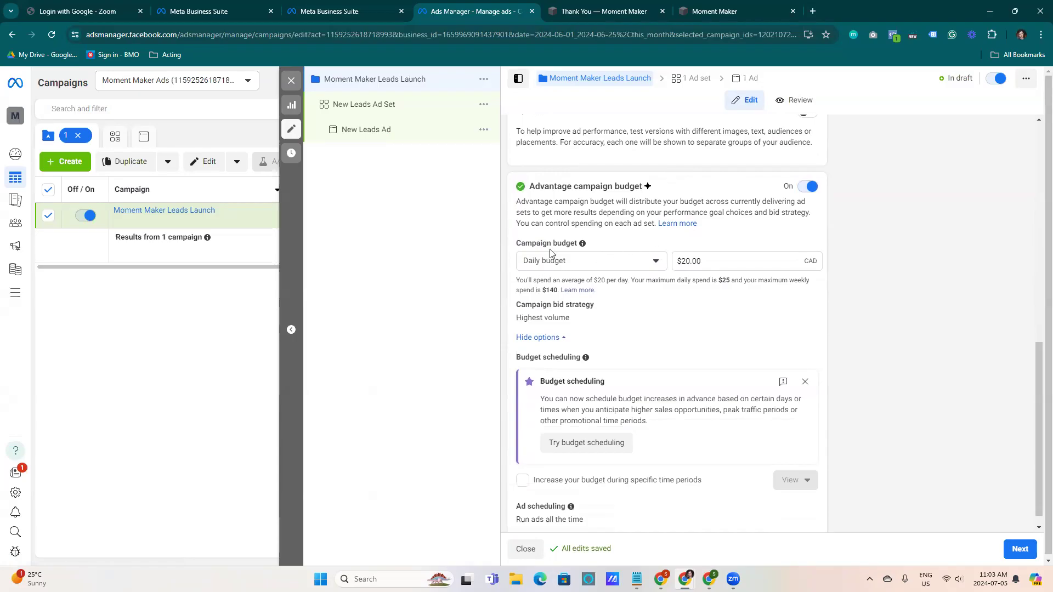
click(571, 262)
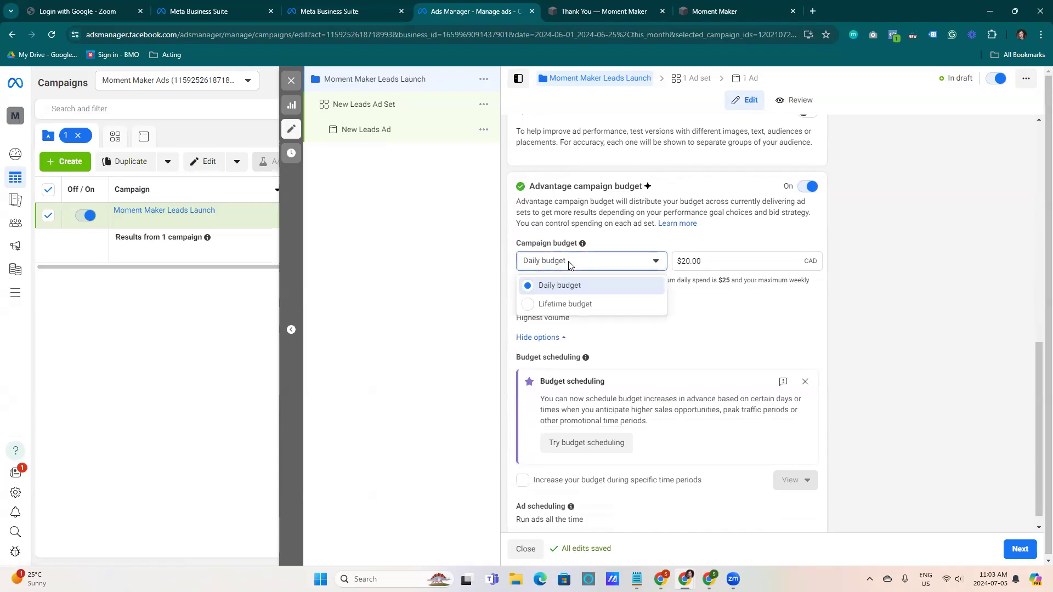
click(578, 305)
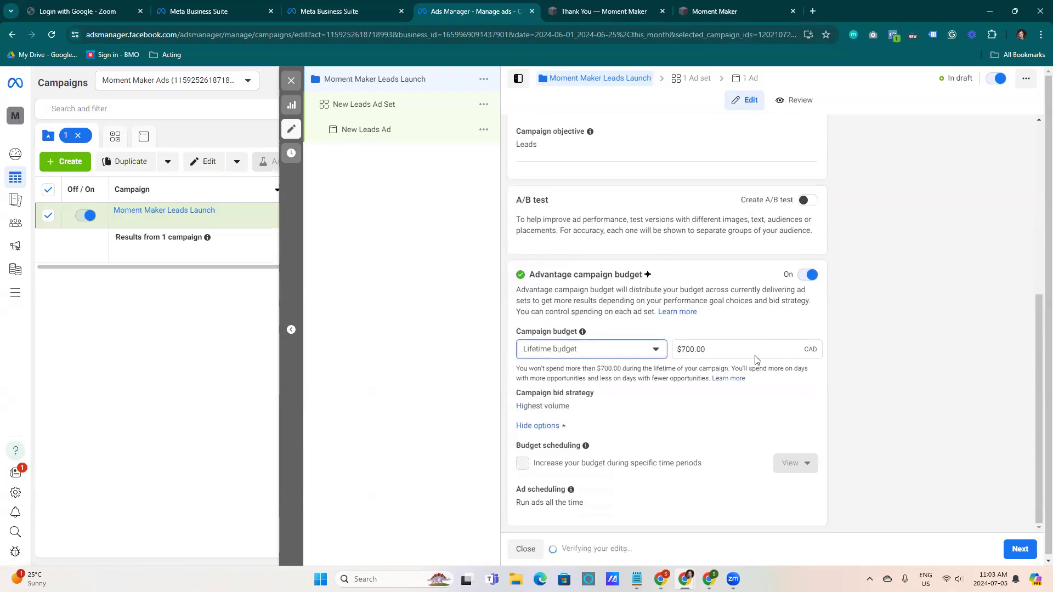
click(681, 349)
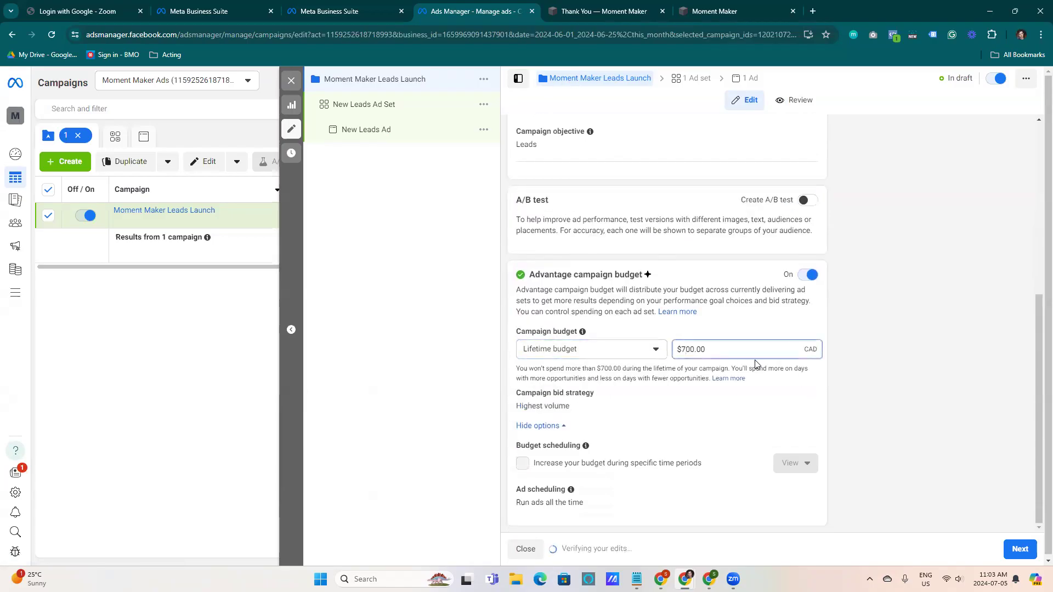
key(BackSpace)
text(5)
click(915, 357)
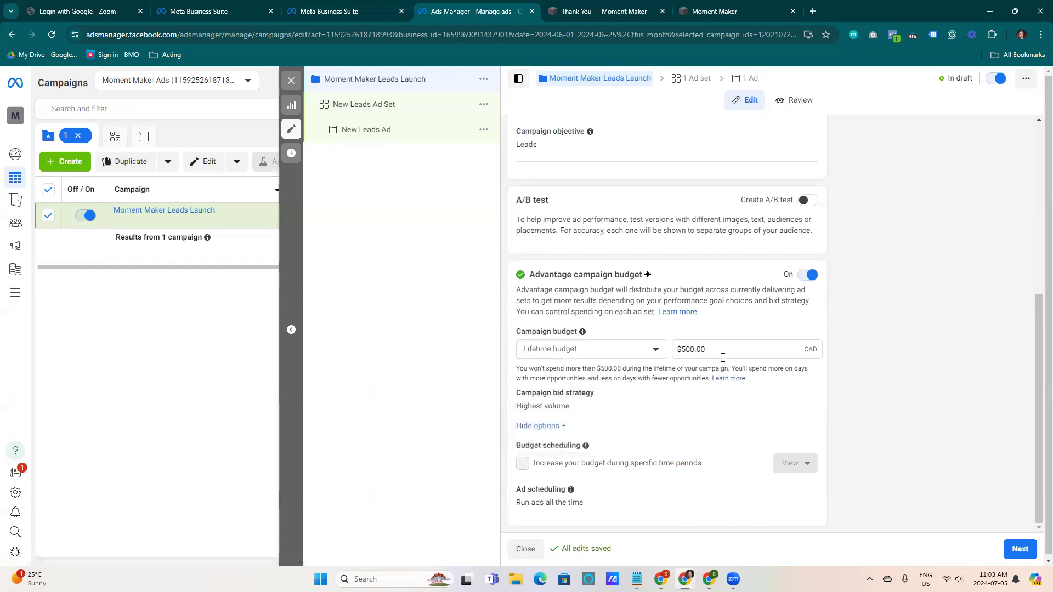
Continue from the campaign settings to the ad set level
click(643, 355)
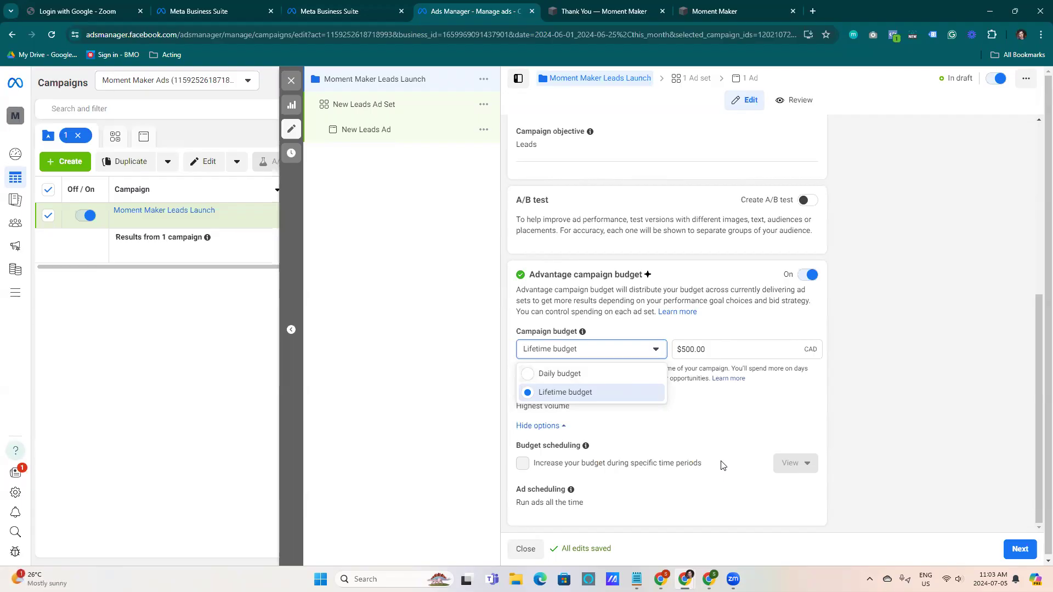
click(937, 364)
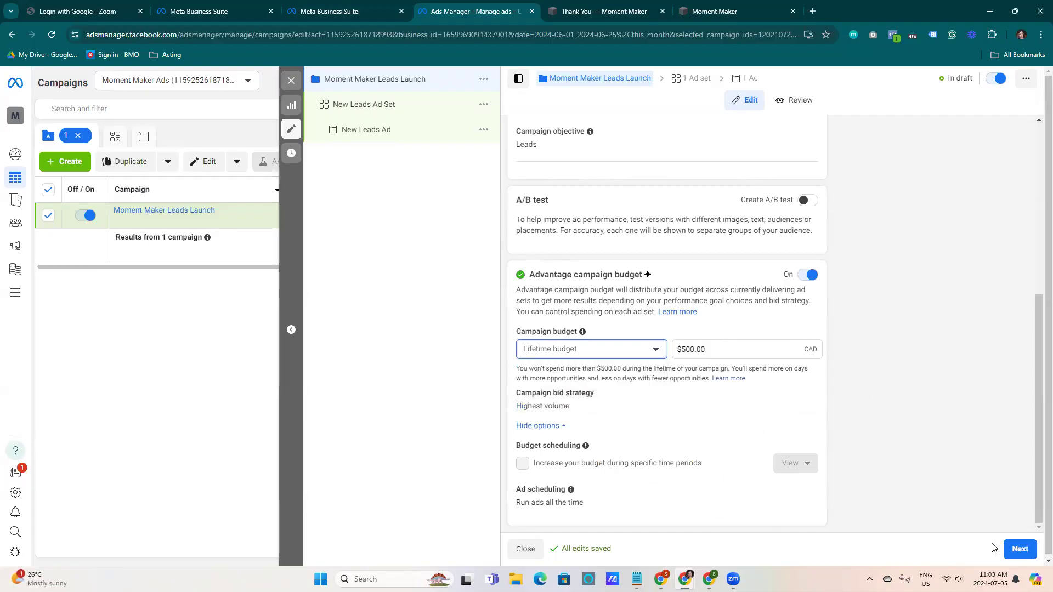
click(1013, 550)
drag(1038, 351, 1029, 120)
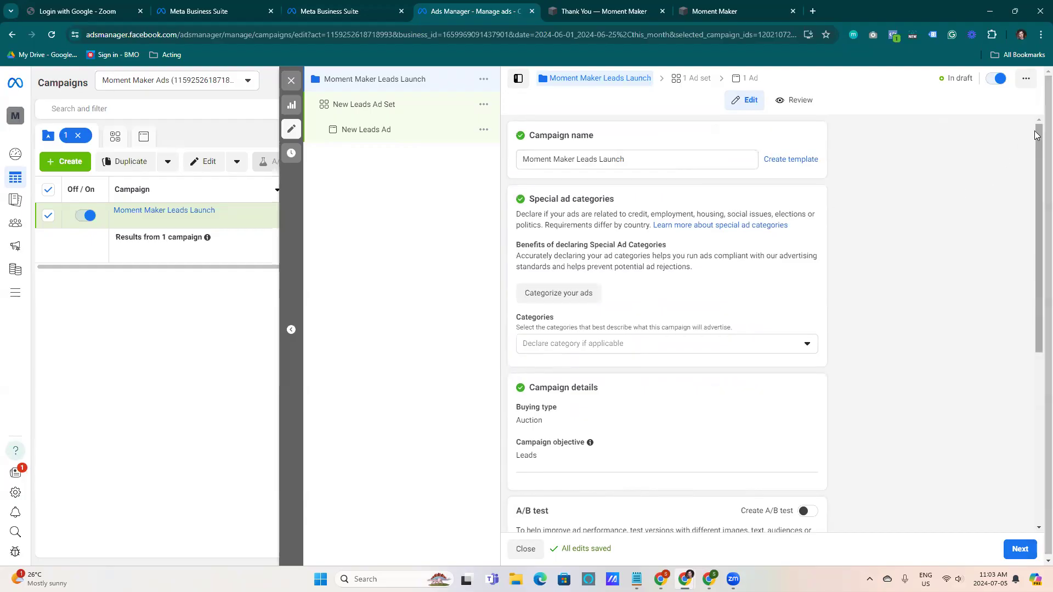
drag(1038, 135, 1037, 307)
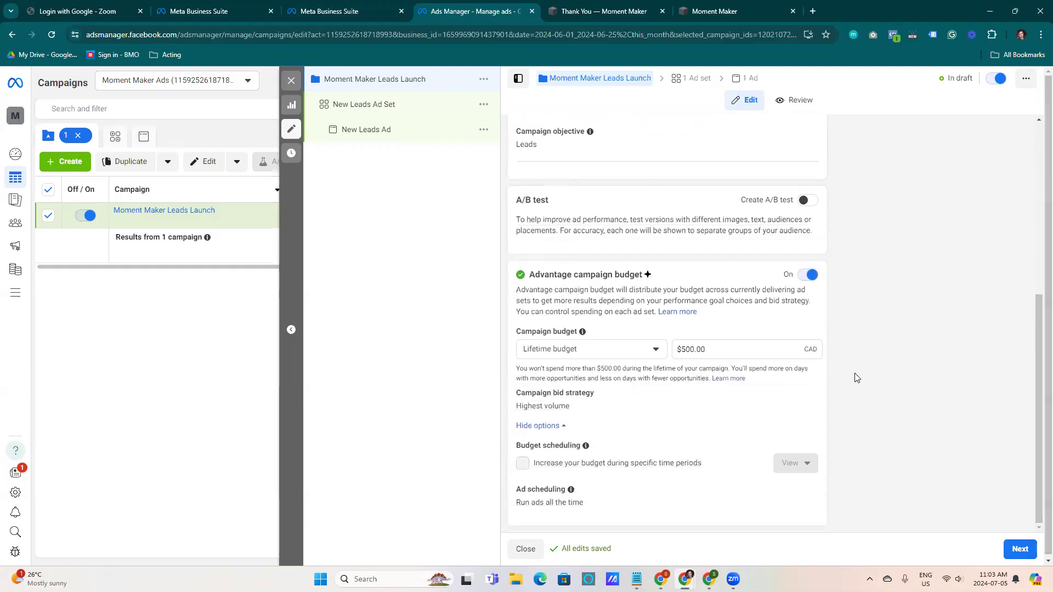
click(1019, 549)
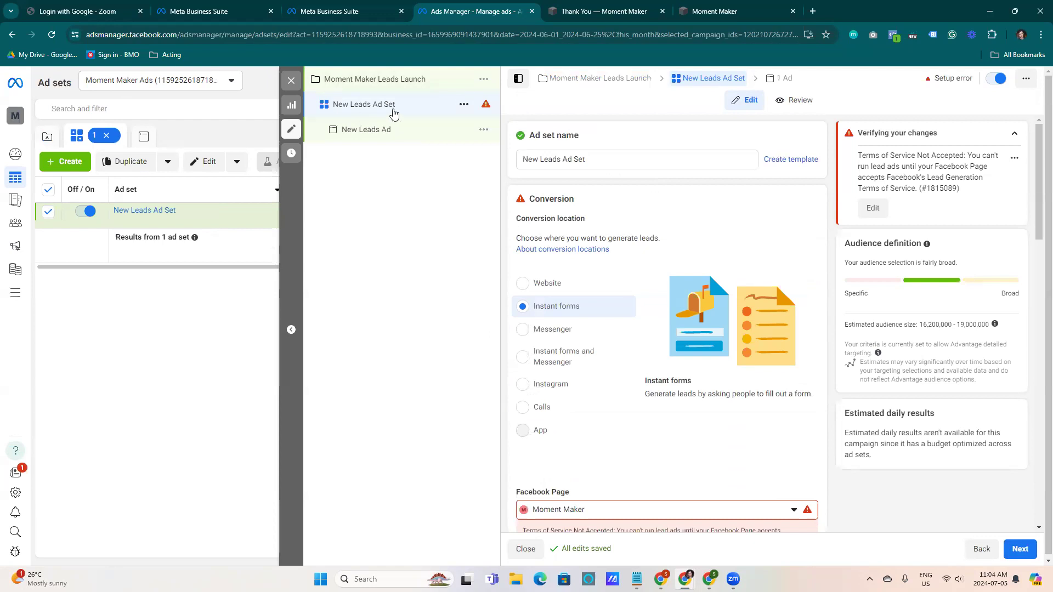
Rename the ad set 25-45 Engaged London
drag(615, 161, 506, 174)
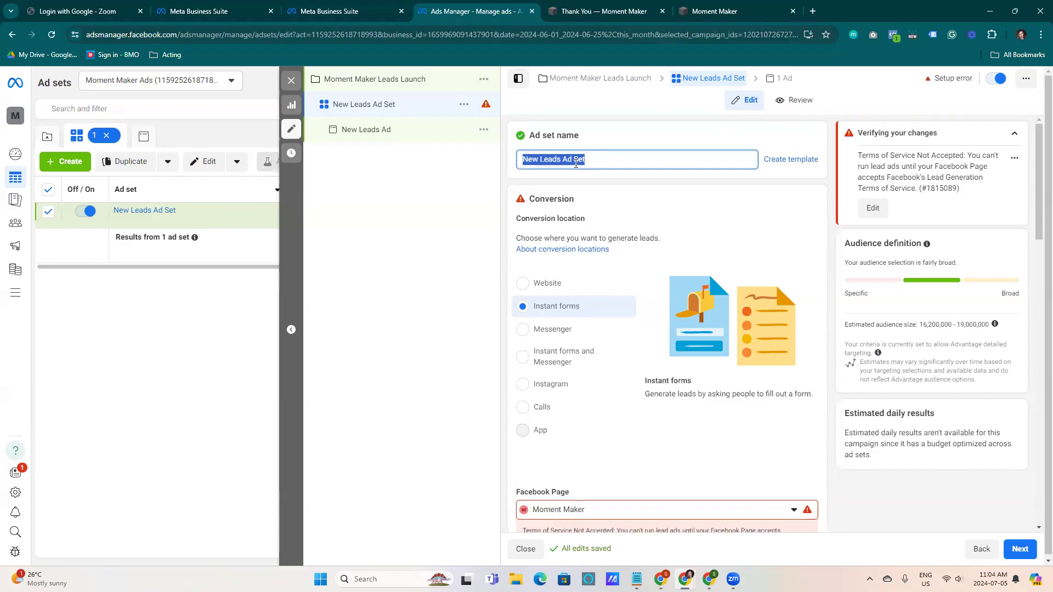
text(25-45)
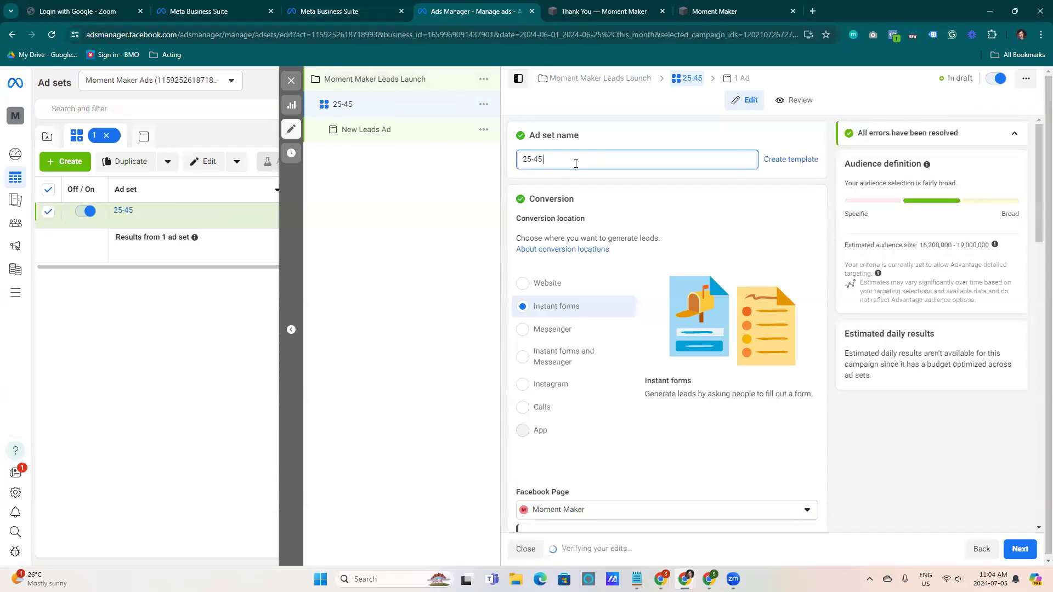
text( Engaged)
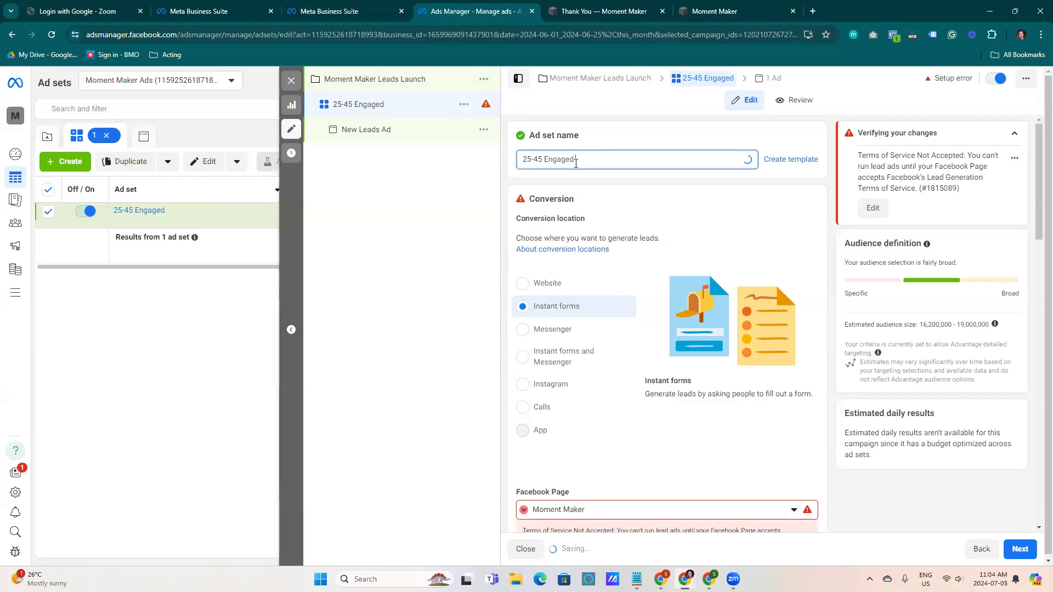
text( tondon)
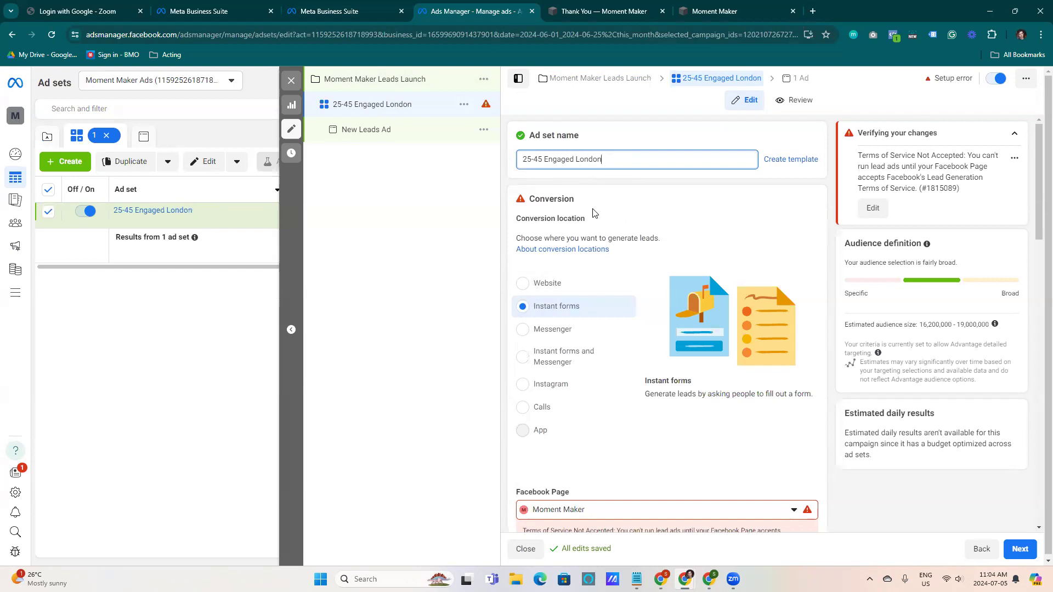
Set the ad set's conversion location to Website
click(650, 189)
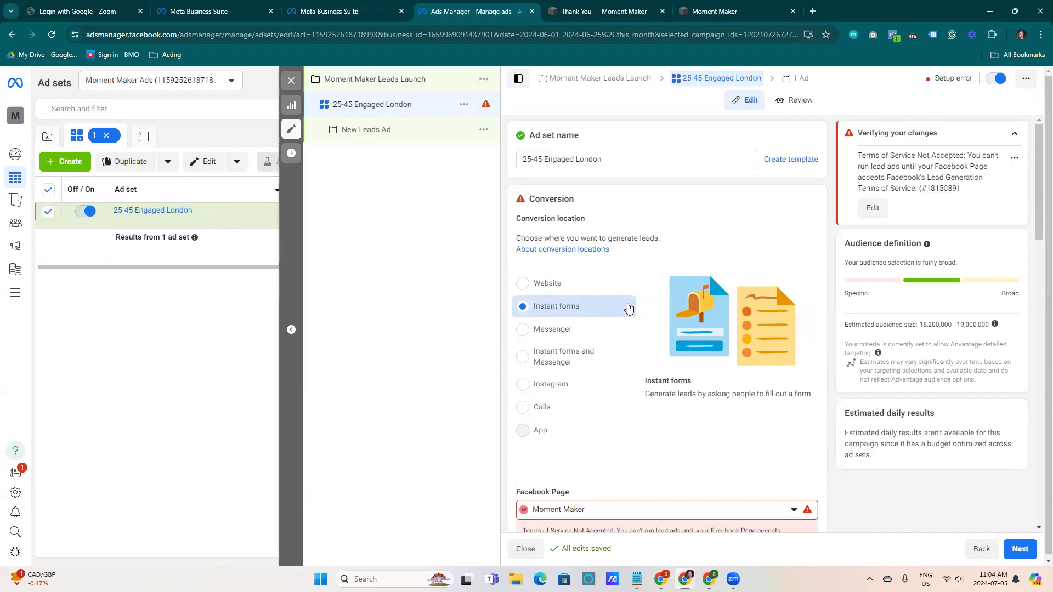
click(574, 285)
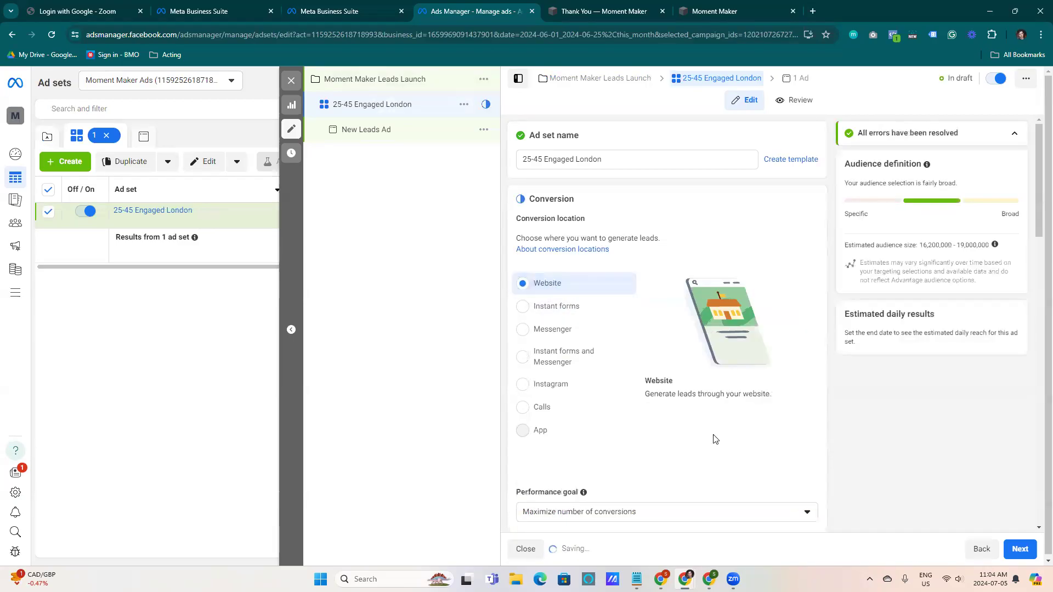
scroll(714, 437, down, 4)
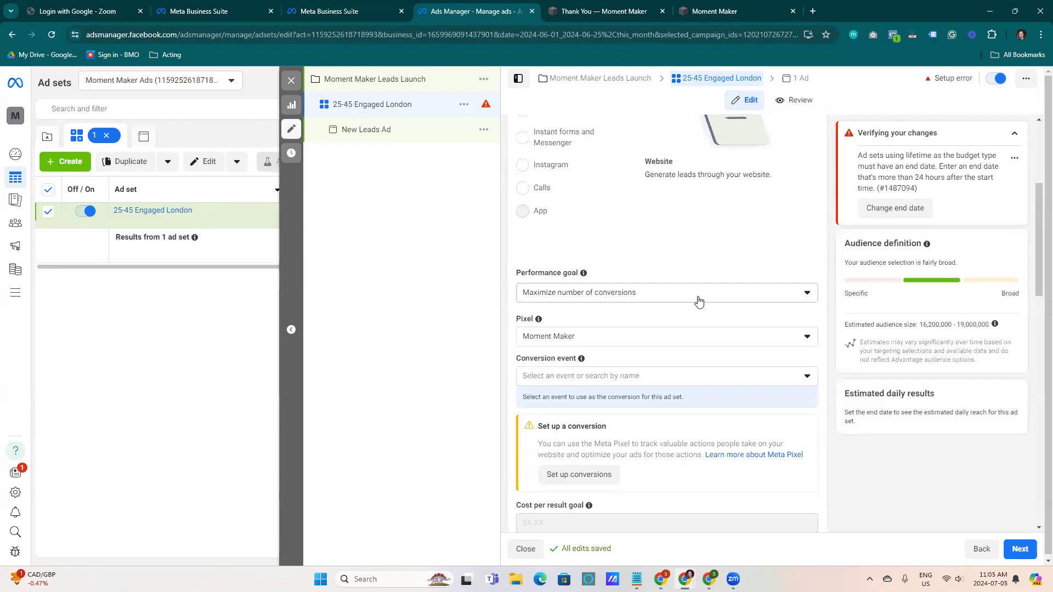
scroll(710, 257, down, 8)
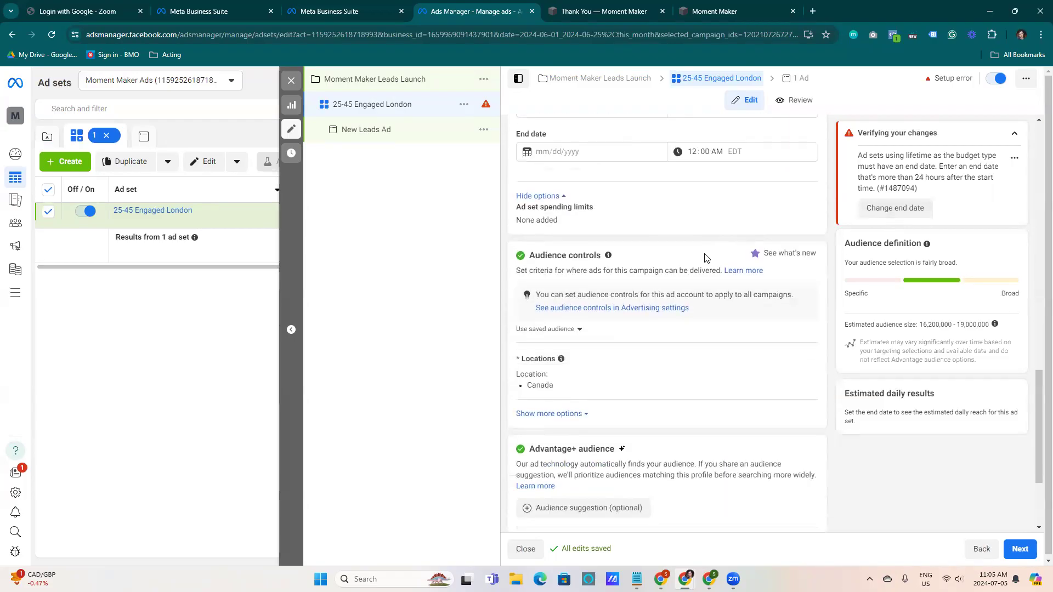
scroll(716, 239, up, 2)
scroll(807, 274, down, 2)
drag(1039, 398, 1011, 245)
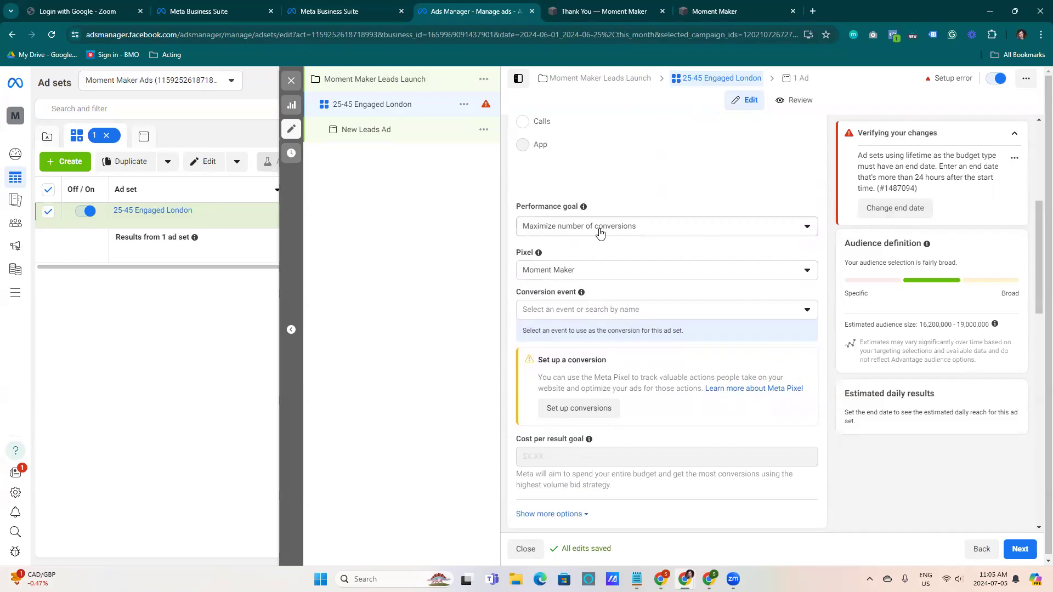
Keep the Maximize number of conversions goal and Moment Maker pixel, and choose Lead as the conversion event
click(626, 227)
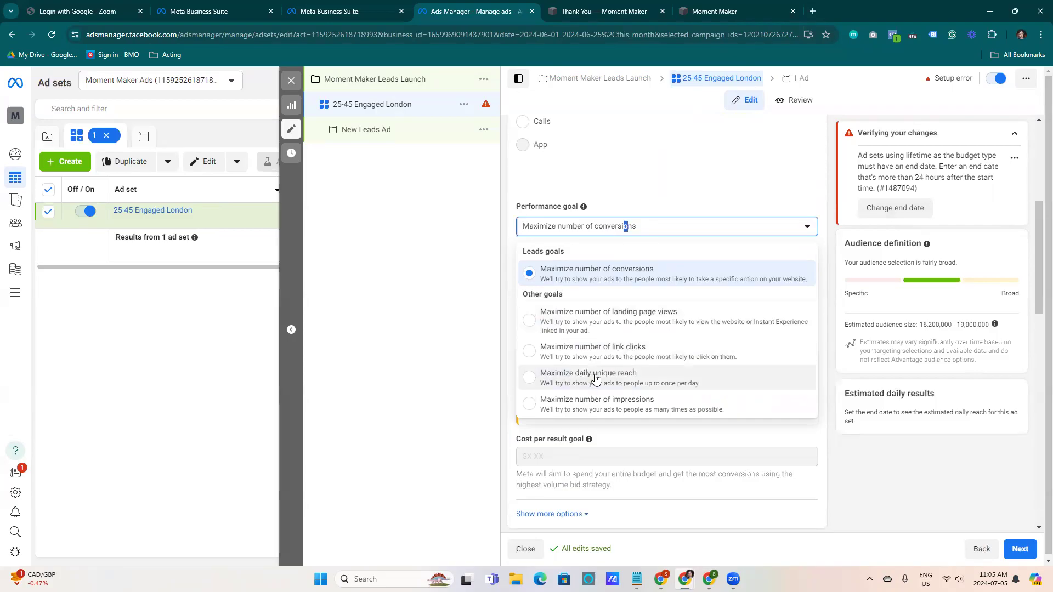
click(641, 206)
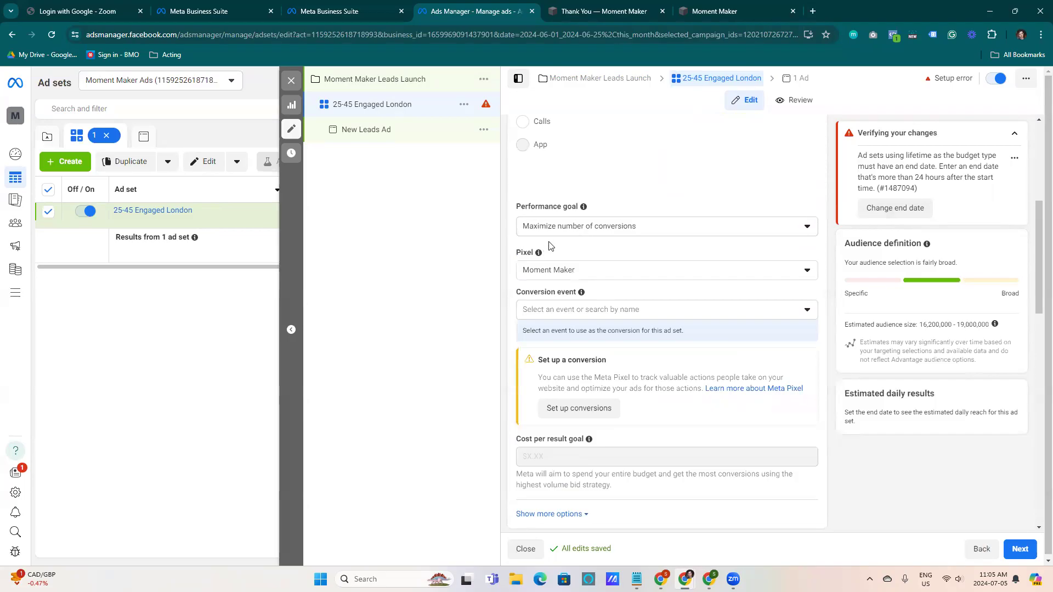
click(617, 273)
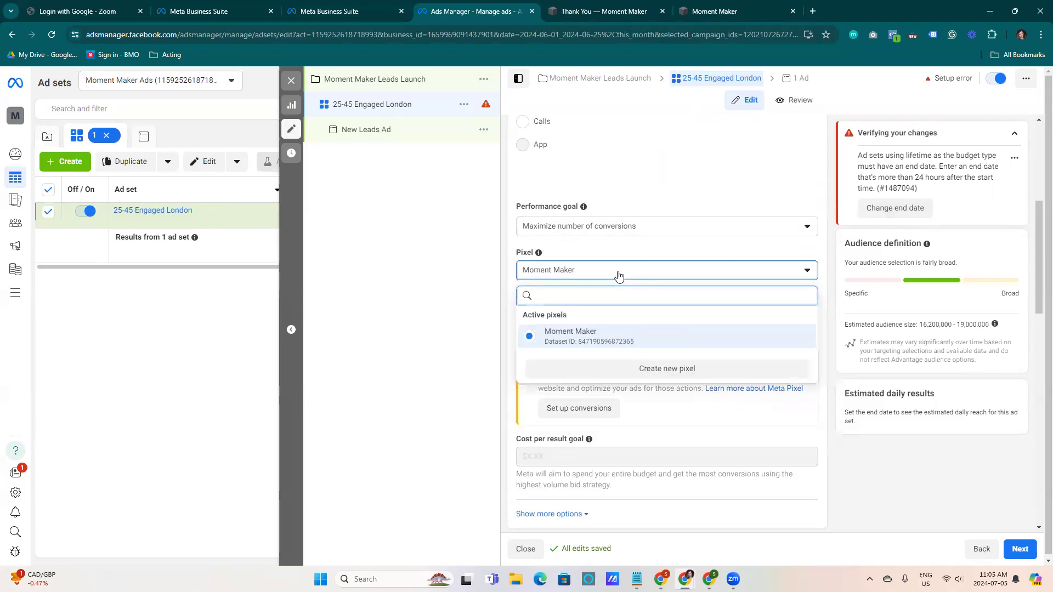
click(618, 275)
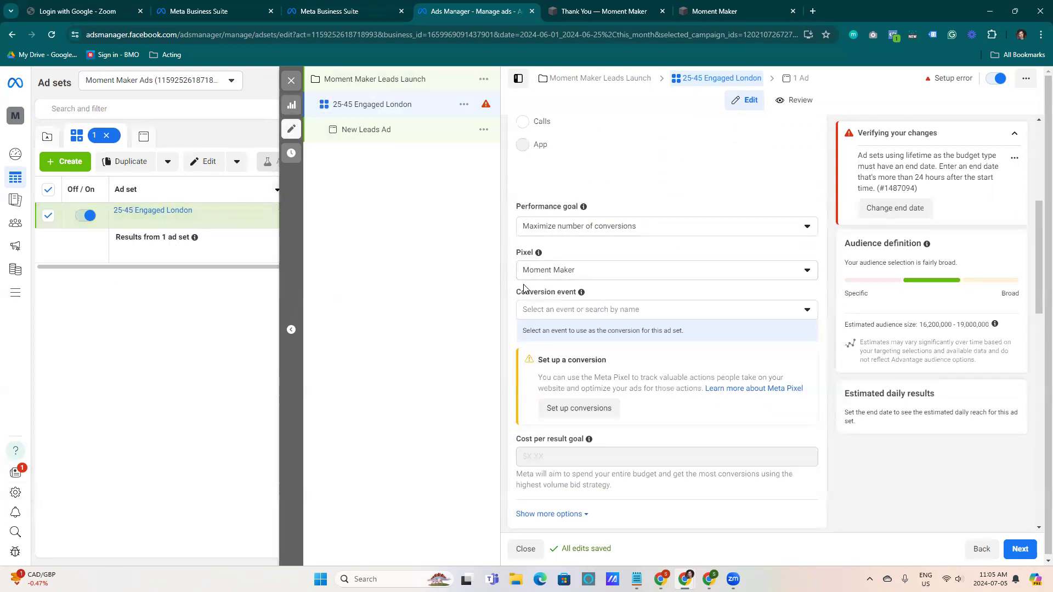
click(574, 273)
click(575, 274)
click(590, 317)
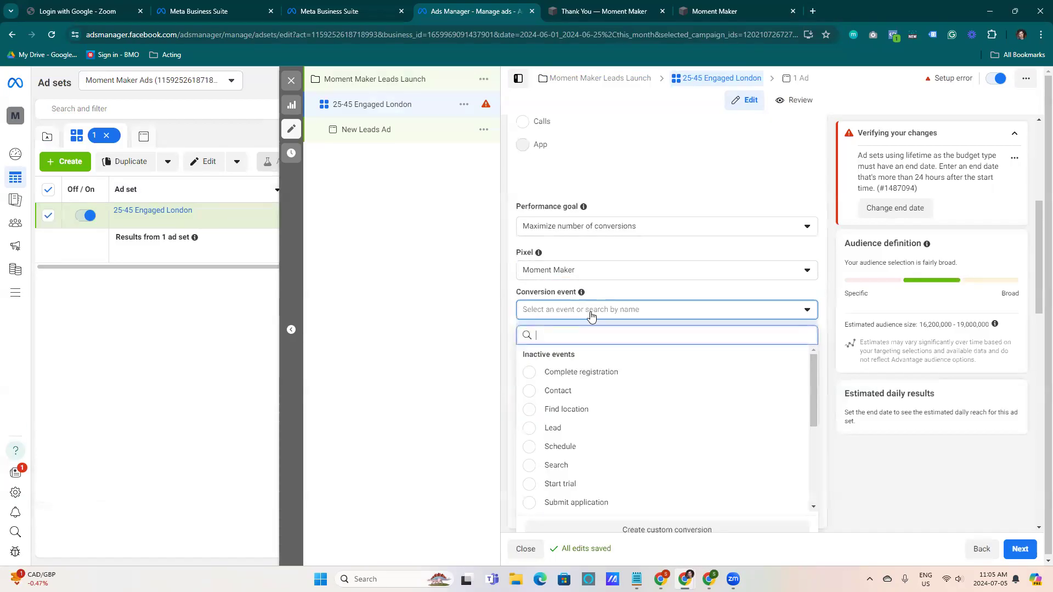
mouse_move(813, 359)
mouse_down()
mouse_move(823, 465)
mouse_move(799, 369)
mouse_up()
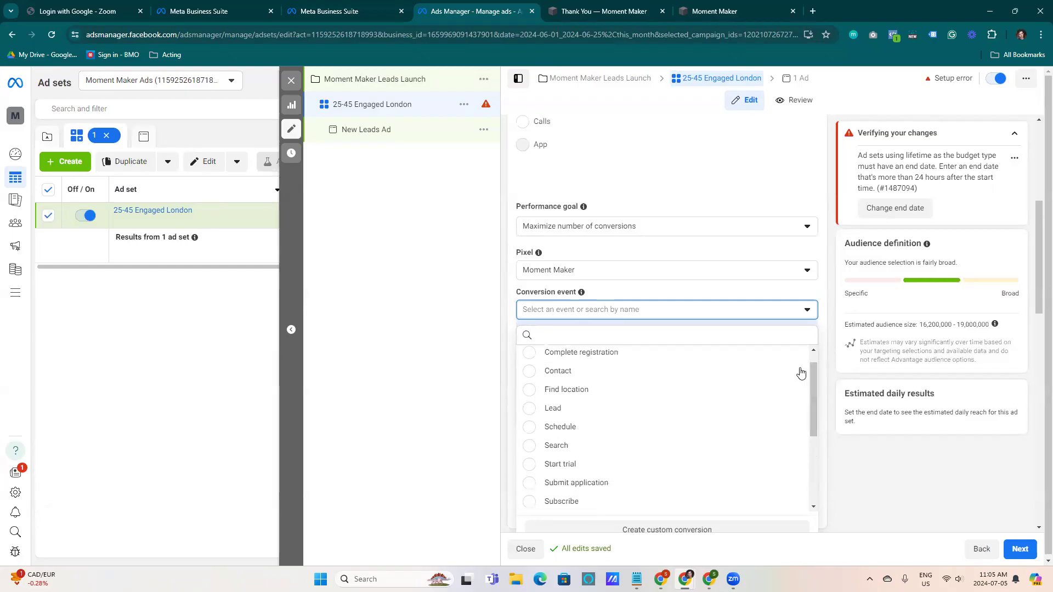
click(533, 408)
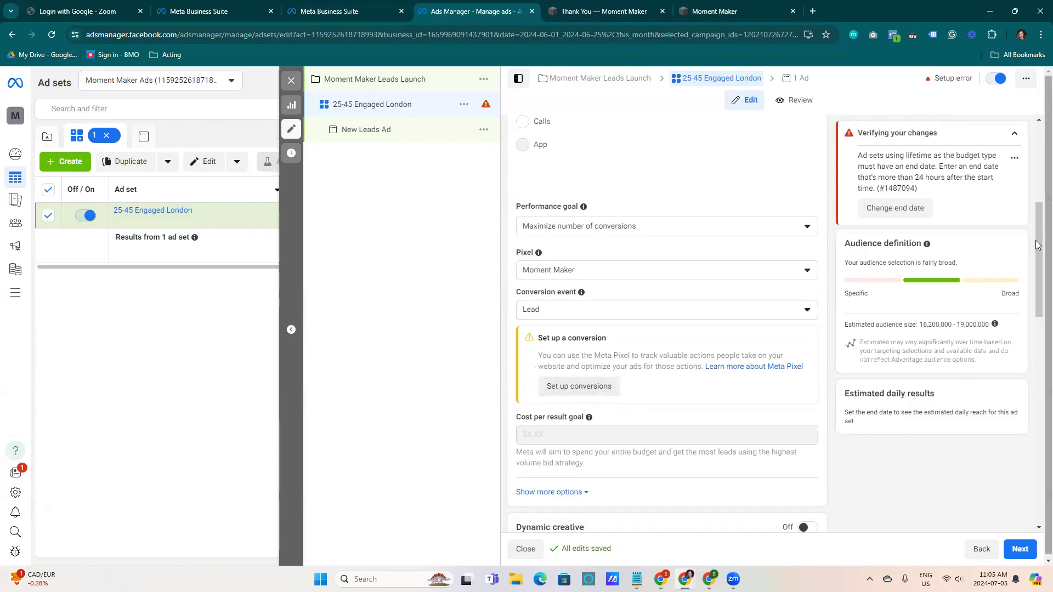
scroll(1037, 230, down, 3)
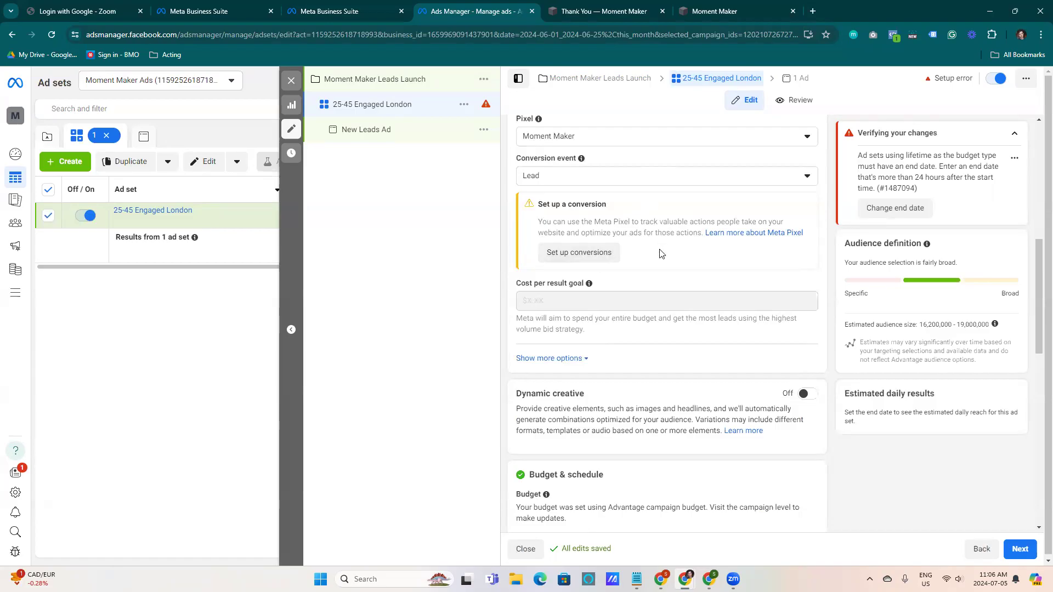
Set the ad set's start time to 12:04 PM on Jul 5, 2024
scroll(1037, 323, down, 3)
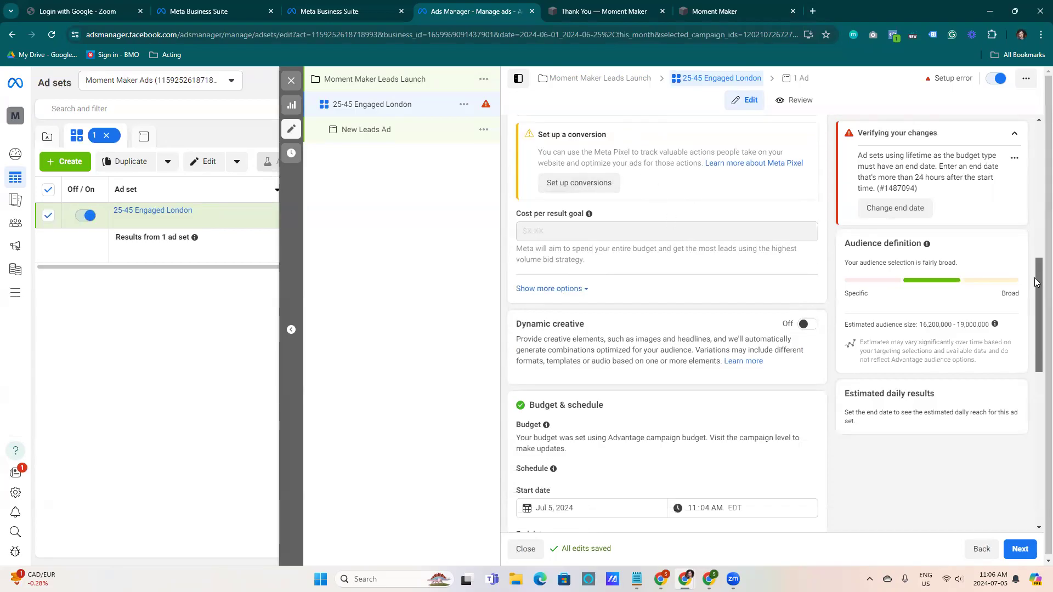
drag(1037, 301, 1034, 327)
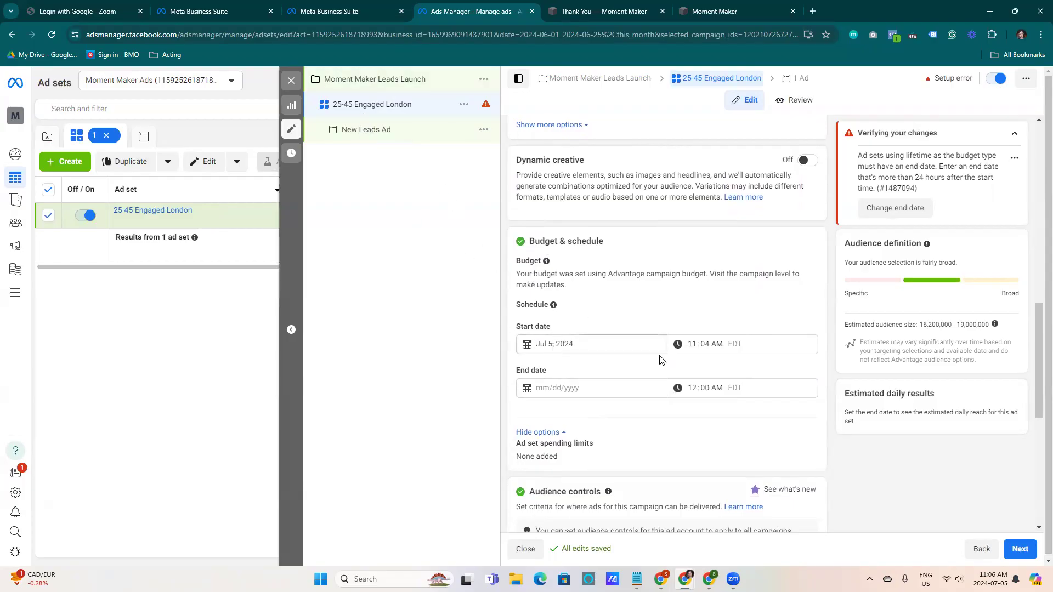
click(692, 345)
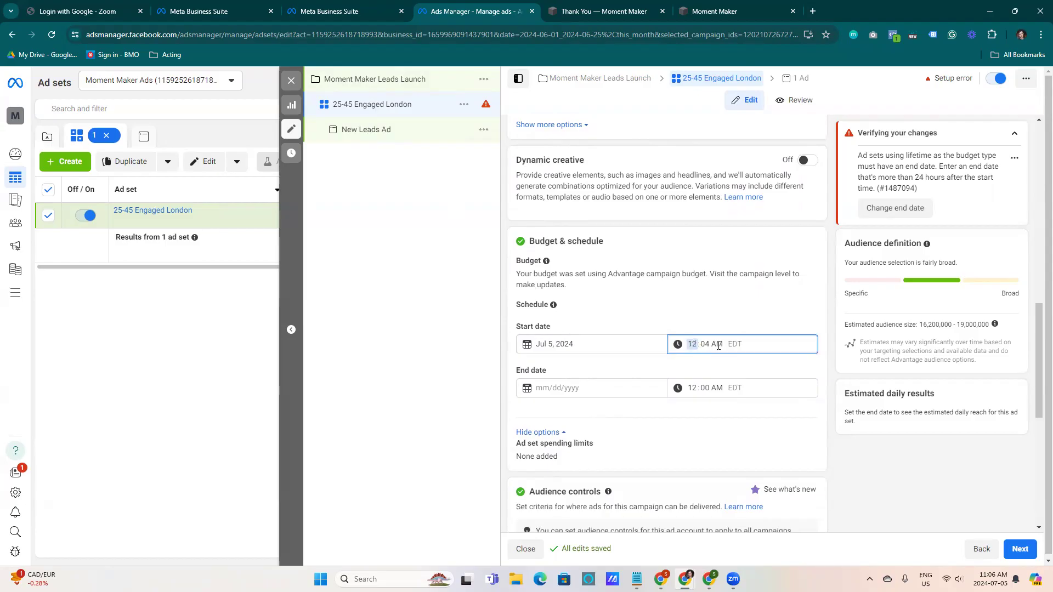
click(718, 345)
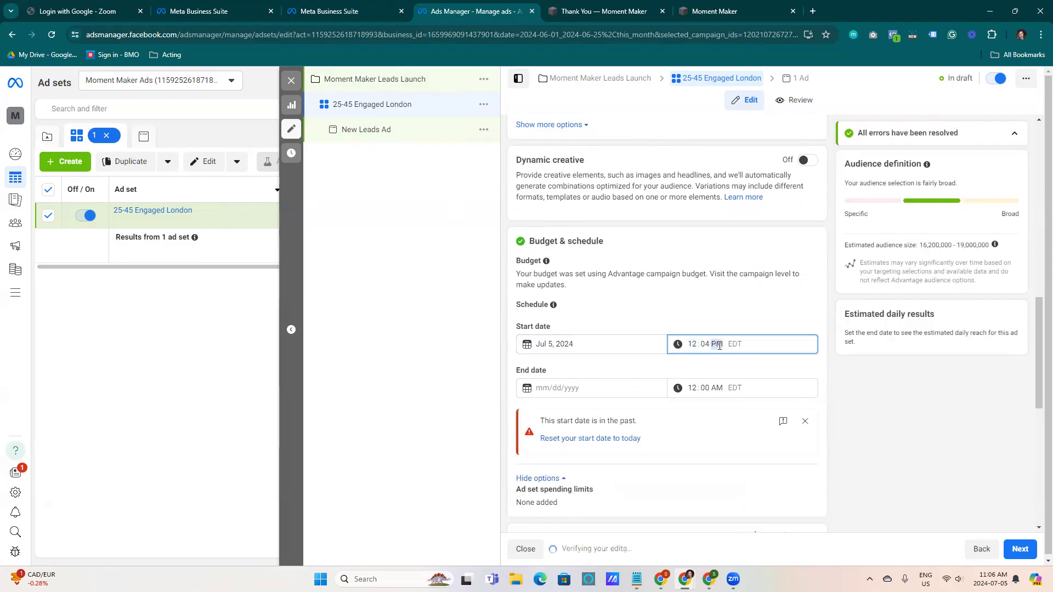
Set the ad set's end date to Jul 31, 2024 at 11:59 PM
click(588, 387)
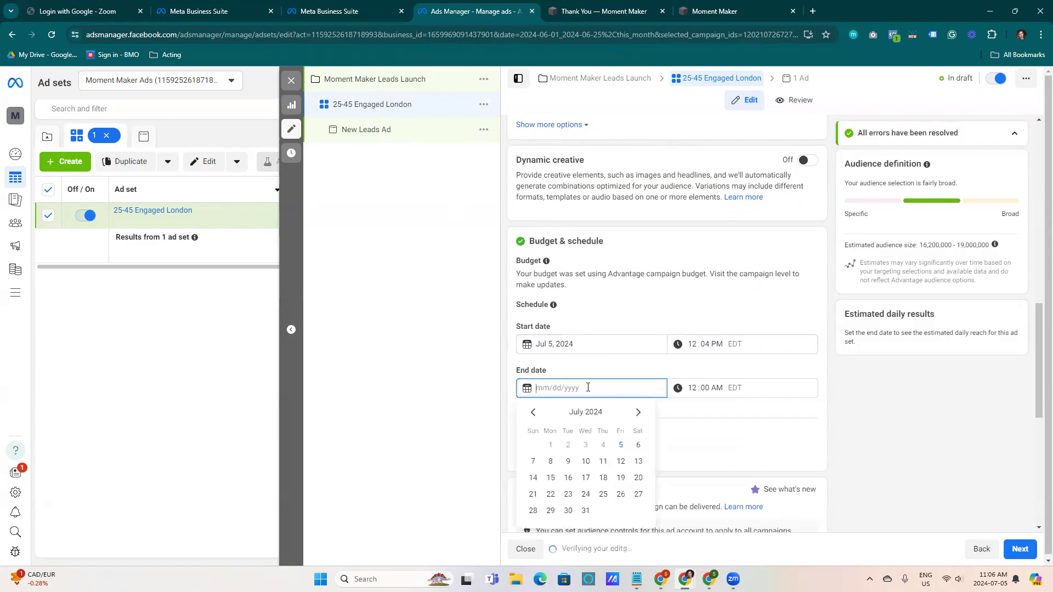
click(586, 511)
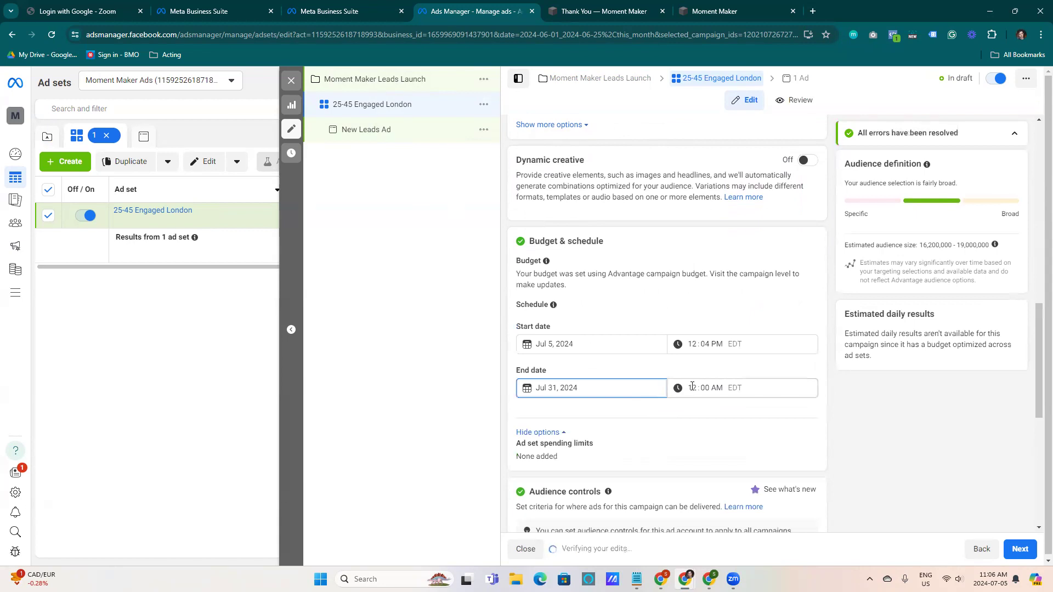
click(717, 389)
click(691, 390)
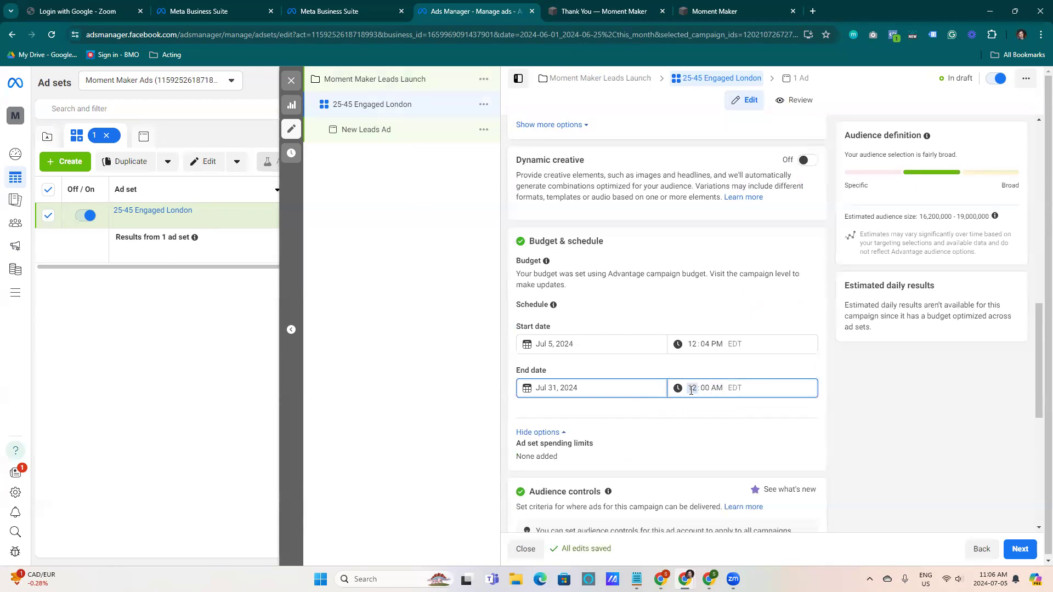
click(703, 389)
text(59p)
click(616, 406)
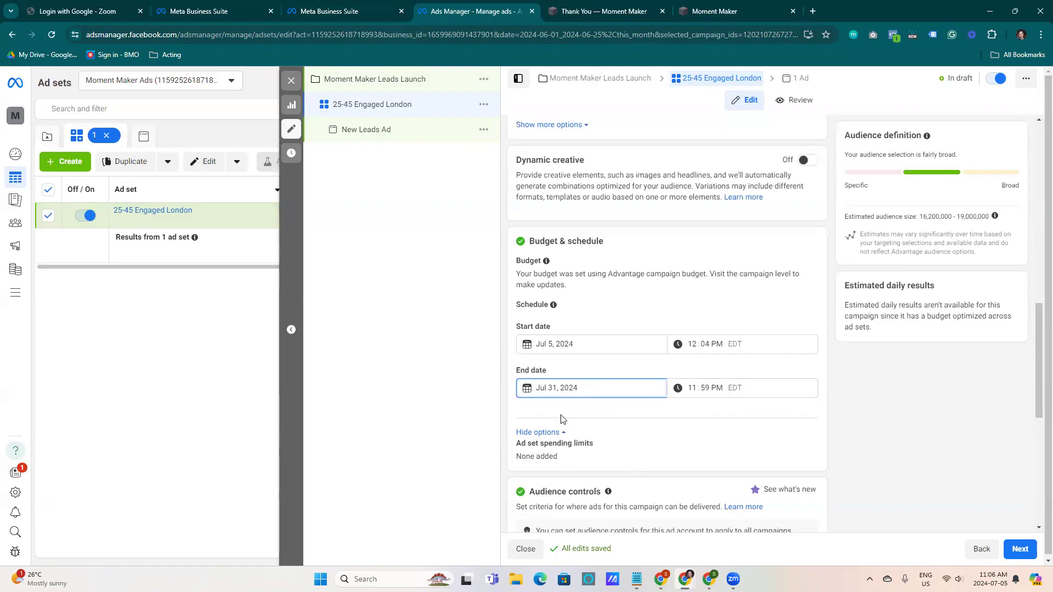
Switch from Advantage+ audience to the original audience options, keeping the original audience
drag(1038, 343, 1038, 393)
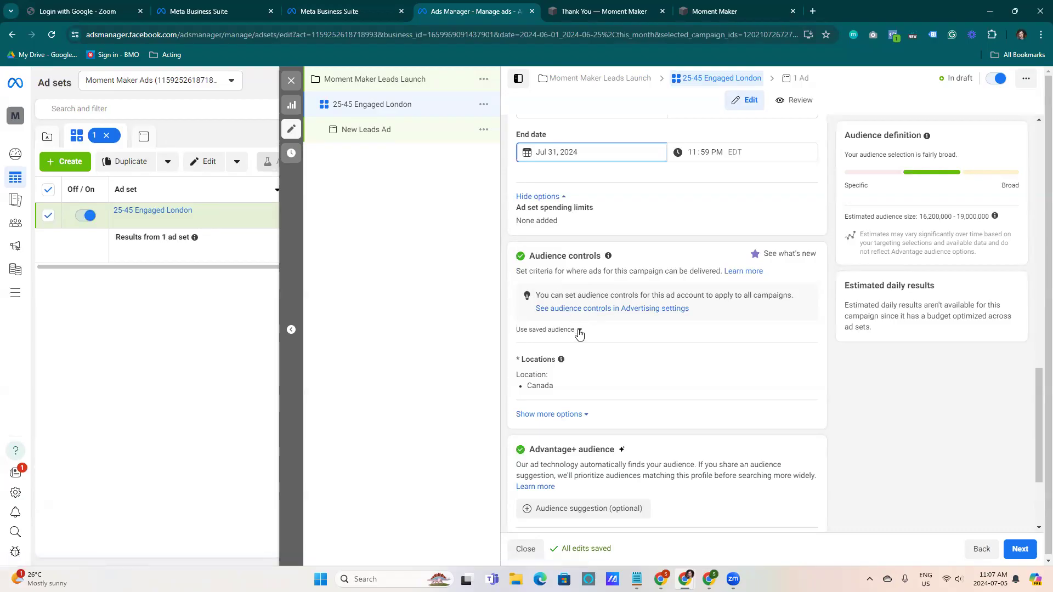
click(584, 415)
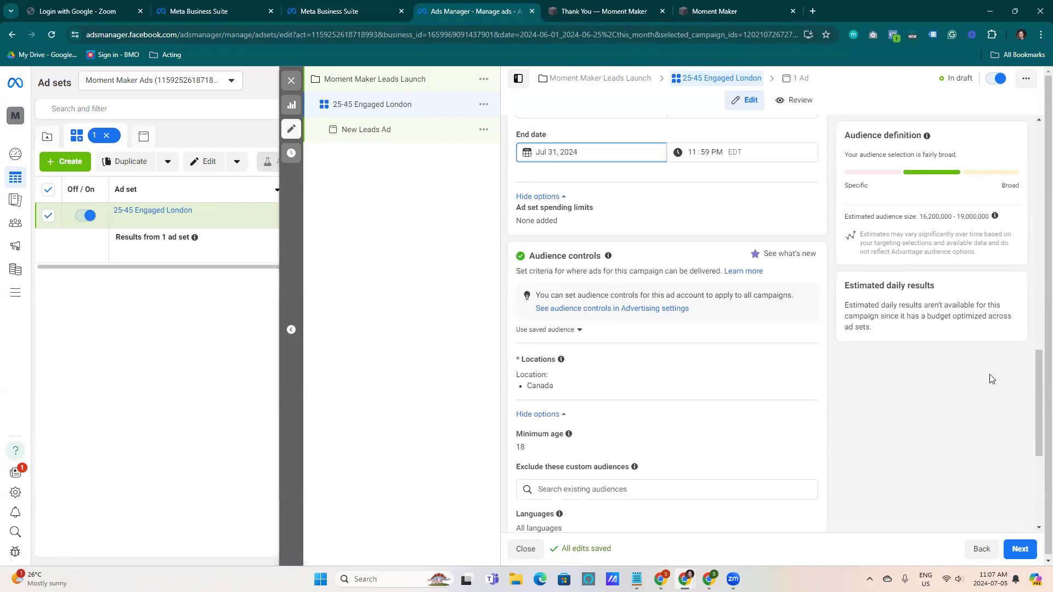
drag(1039, 366, 1038, 432)
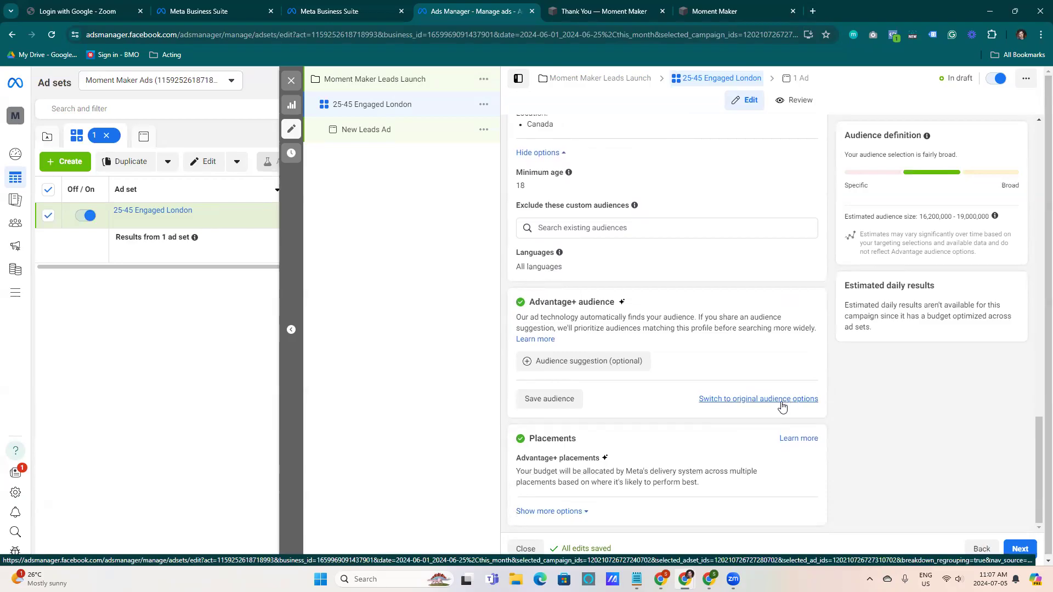
drag(1037, 437, 1031, 380)
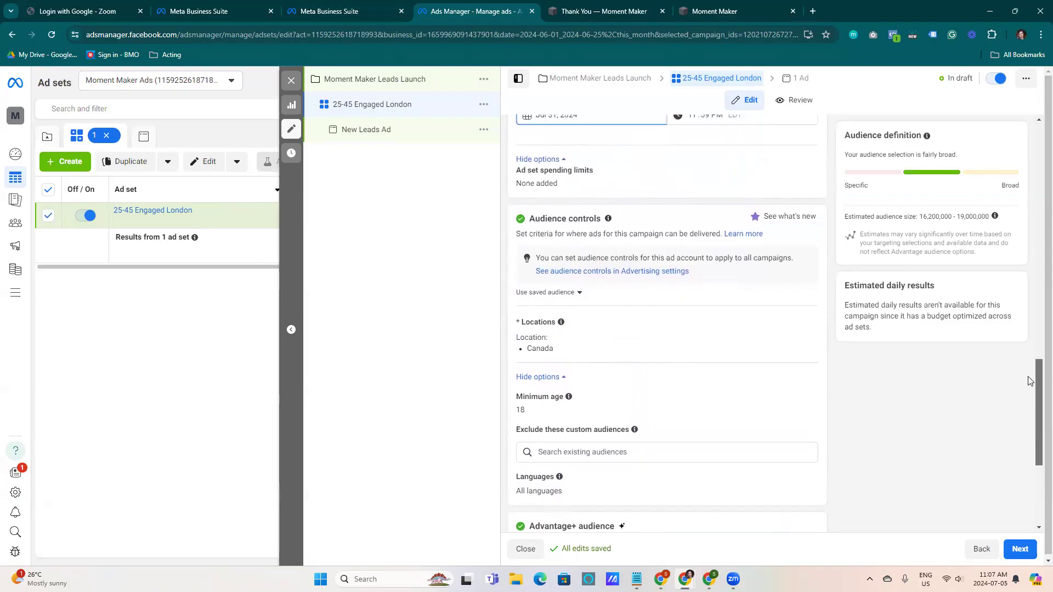
scroll(1030, 381, down, 3)
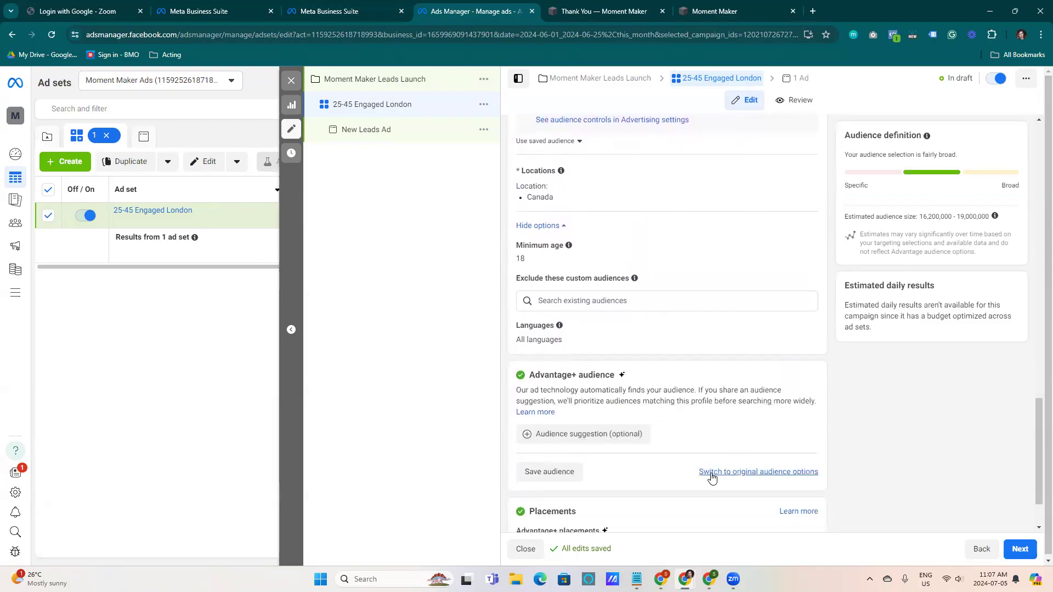
click(711, 475)
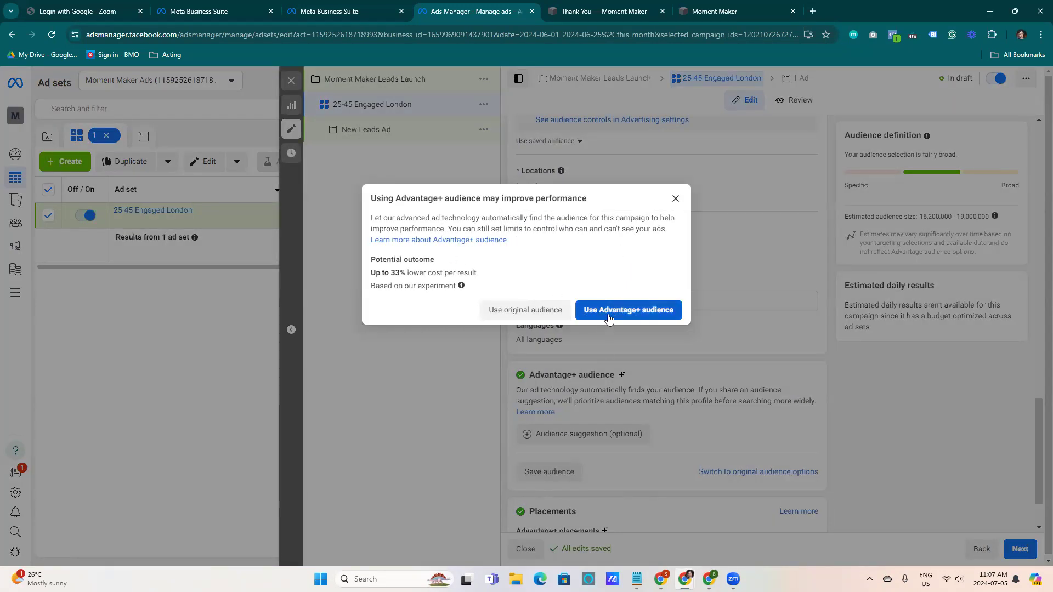
click(535, 311)
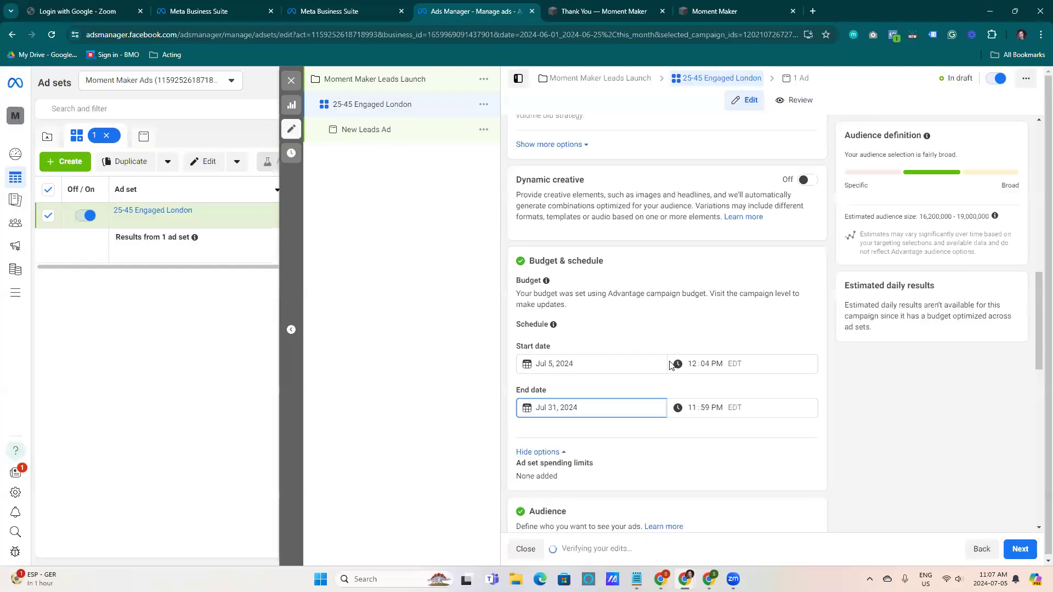
Replace Canada with London, Ontario, Canada as the audience location
drag(1038, 296, 1038, 387)
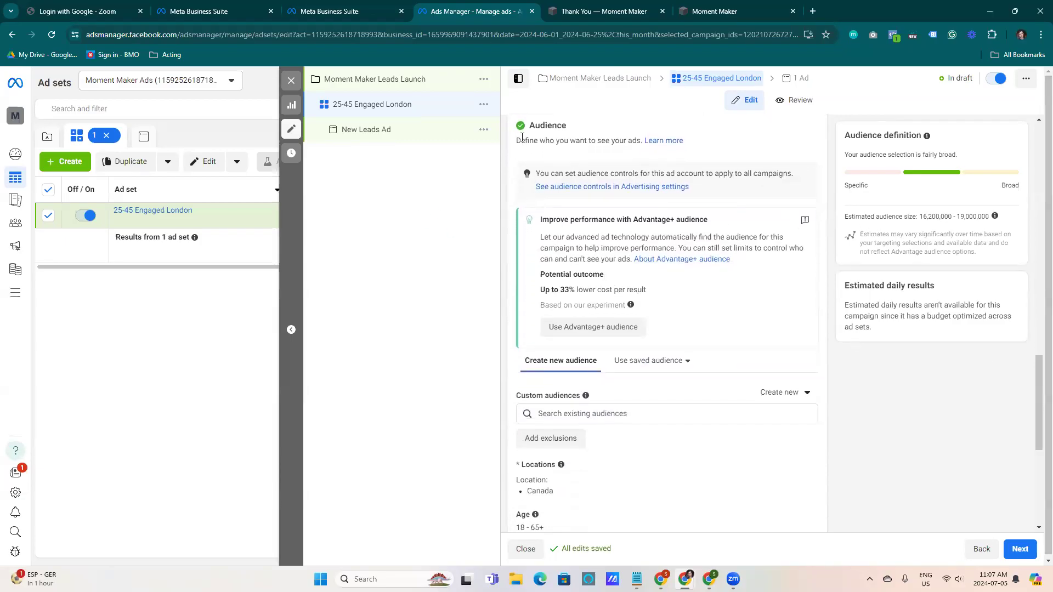
drag(1039, 382, 1038, 423)
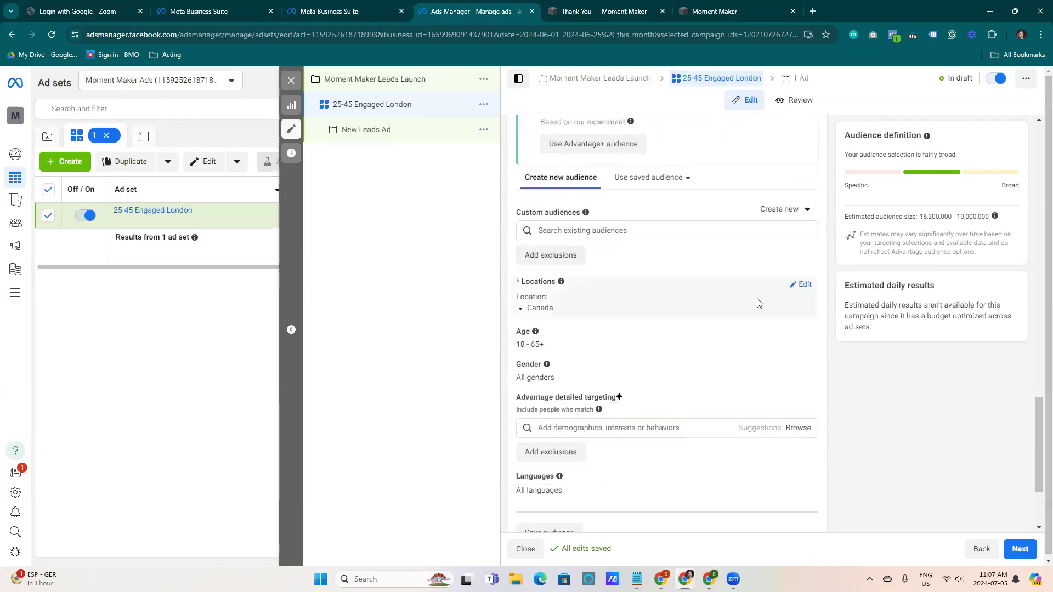
click(804, 284)
click(800, 338)
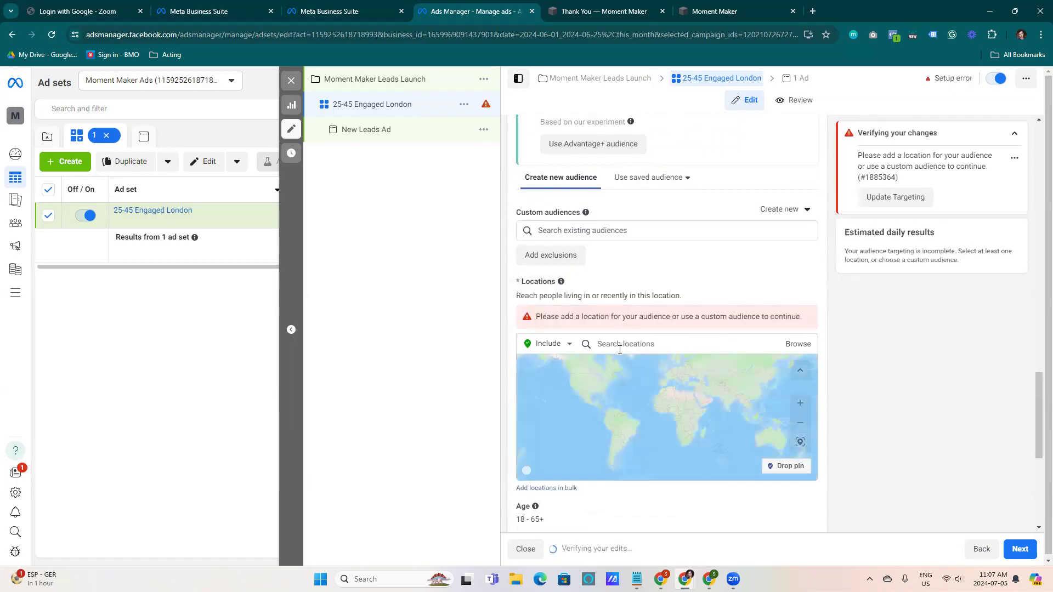
click(617, 346)
text(l)
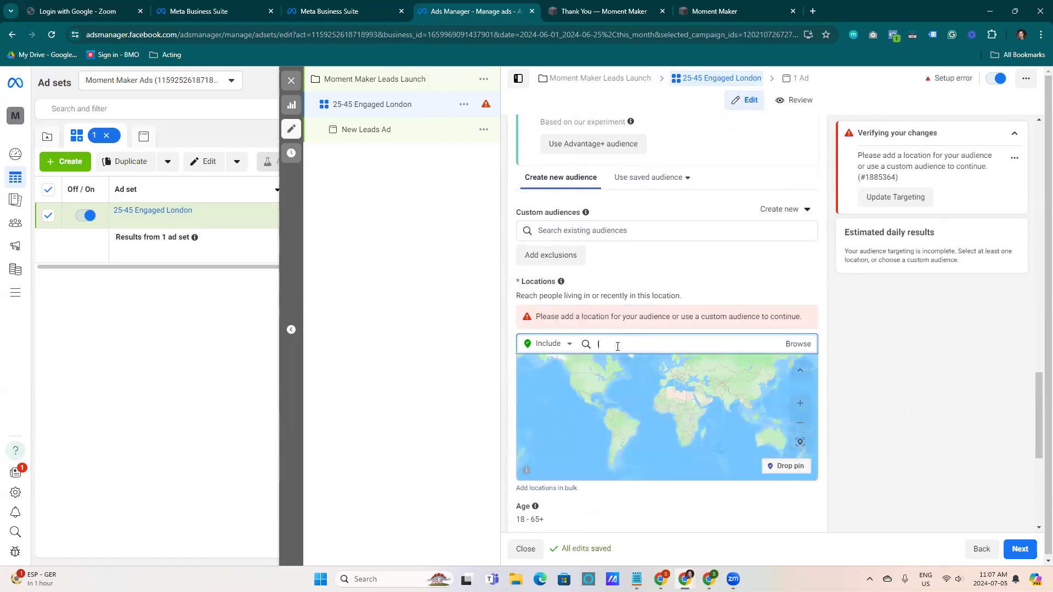
key(BackSpace)
key(BackSpace)
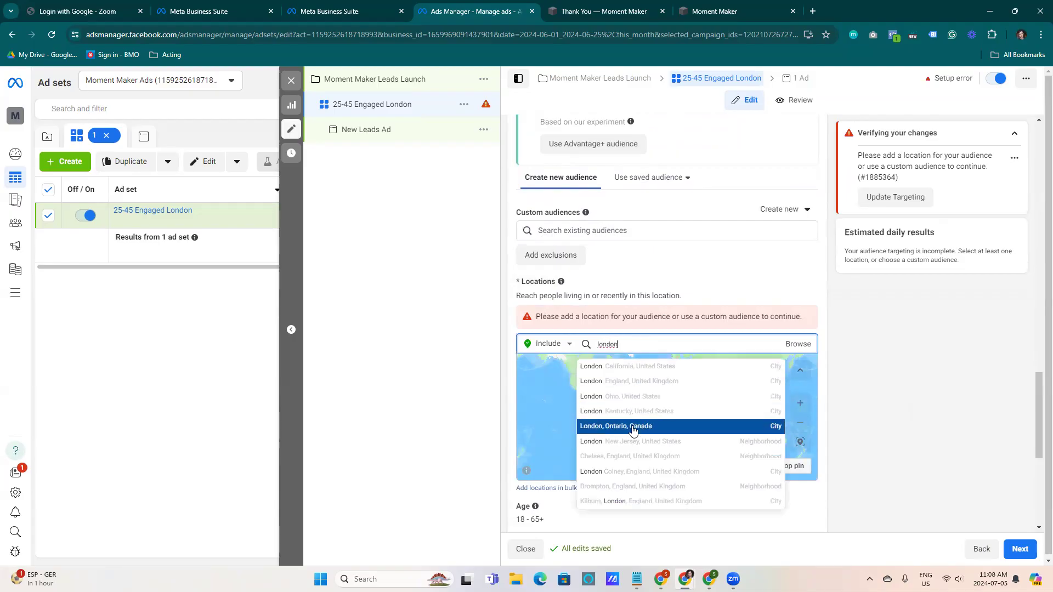
click(633, 431)
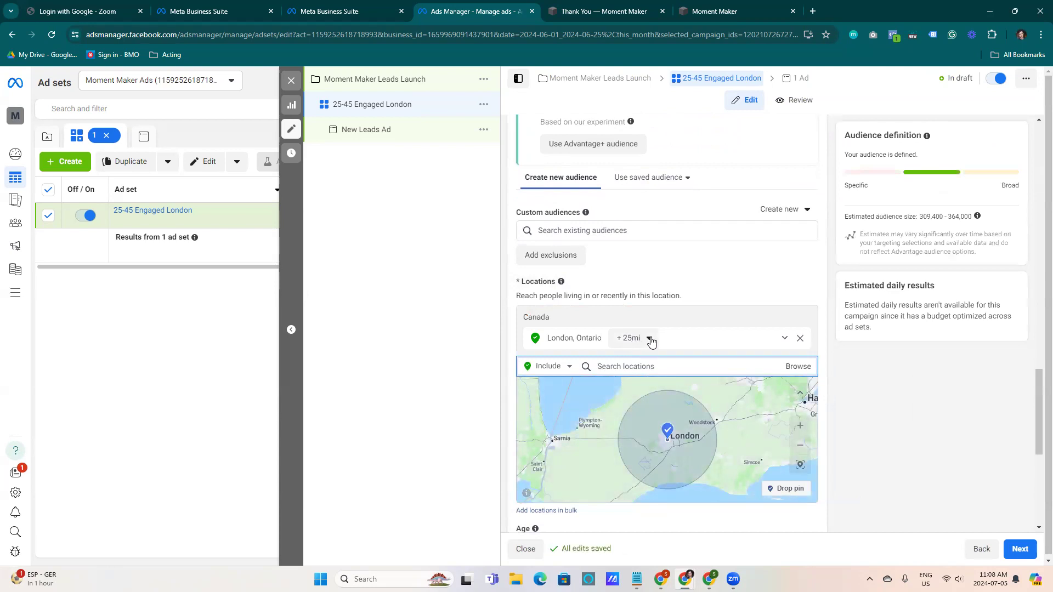
Set the radius around London, Ontario to 30 mi
click(630, 345)
drag(647, 412, 654, 413)
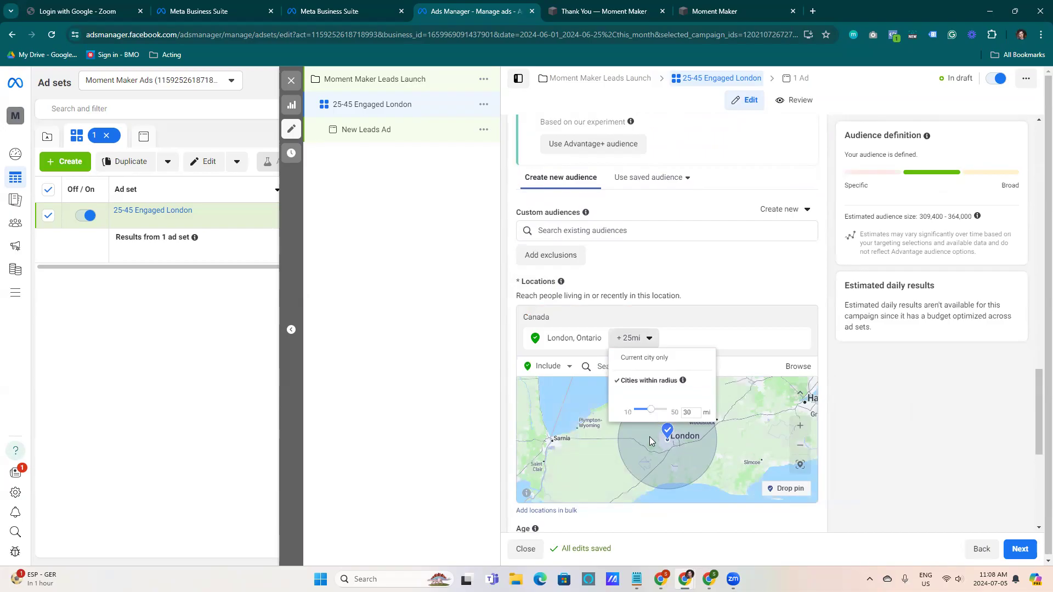
click(619, 464)
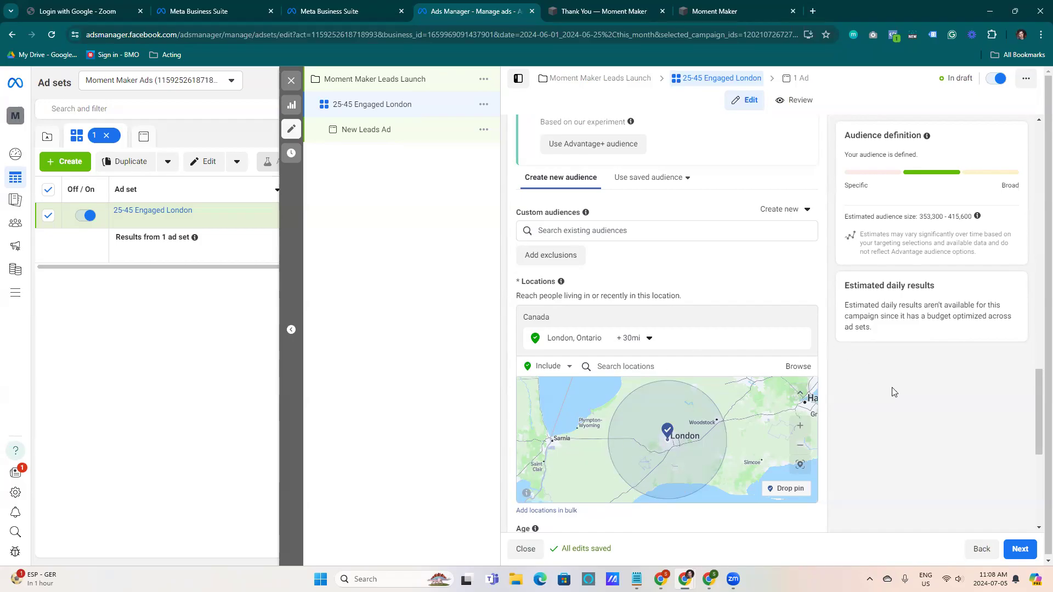
Set the audience age range to 25 through 45
scroll(1038, 381, down, 5)
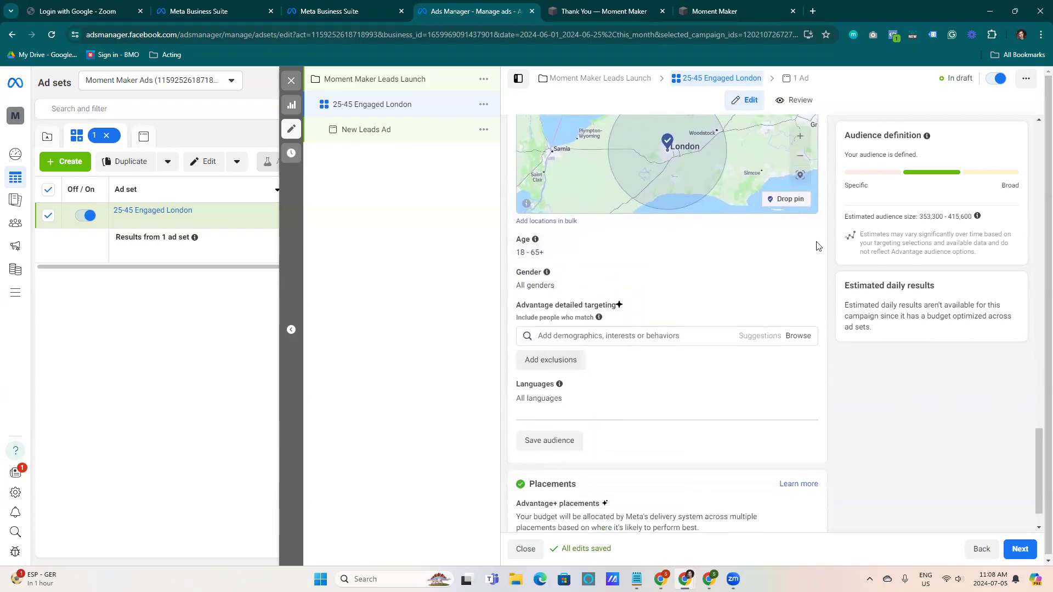
click(804, 241)
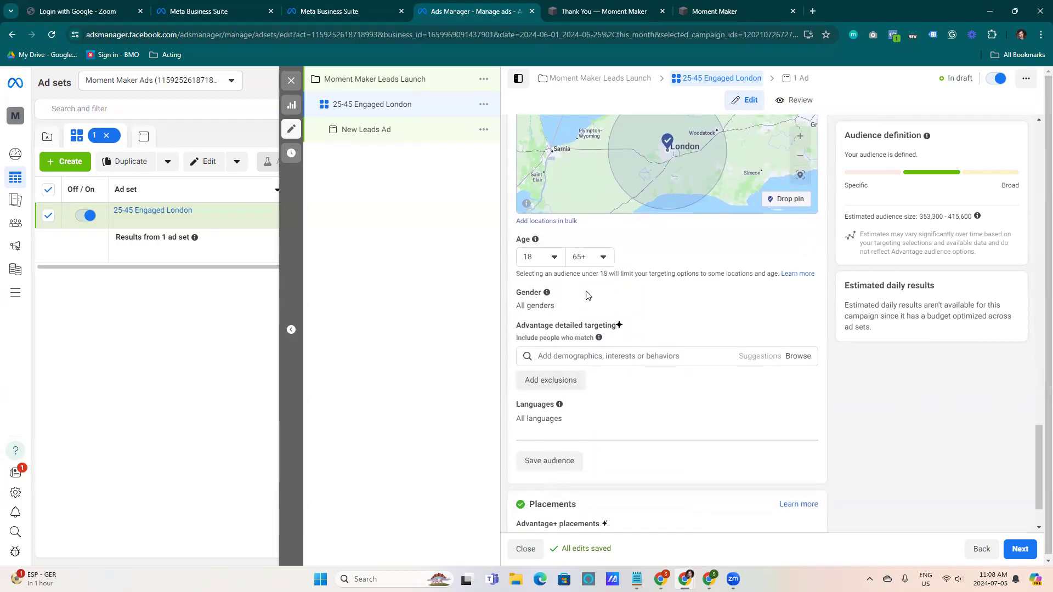
click(551, 259)
scroll(547, 384, down, 4)
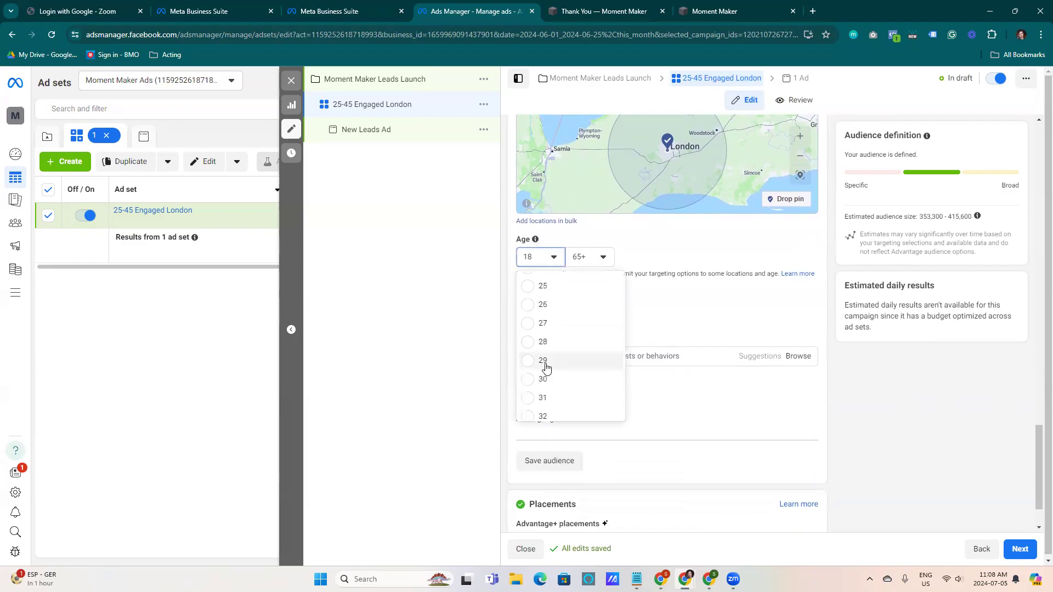
click(533, 286)
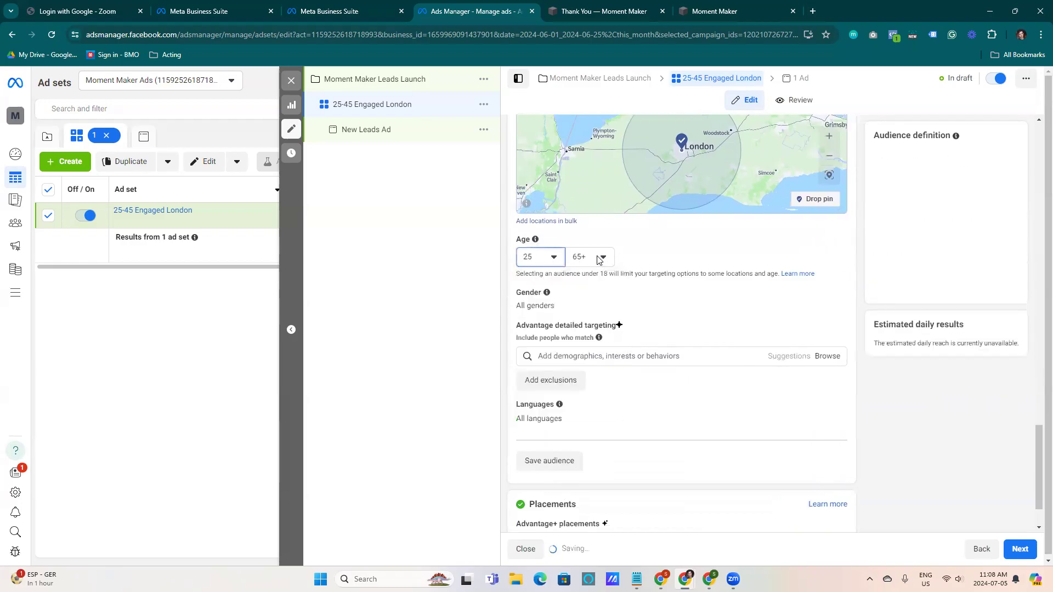
click(600, 257)
scroll(596, 347, up, 6)
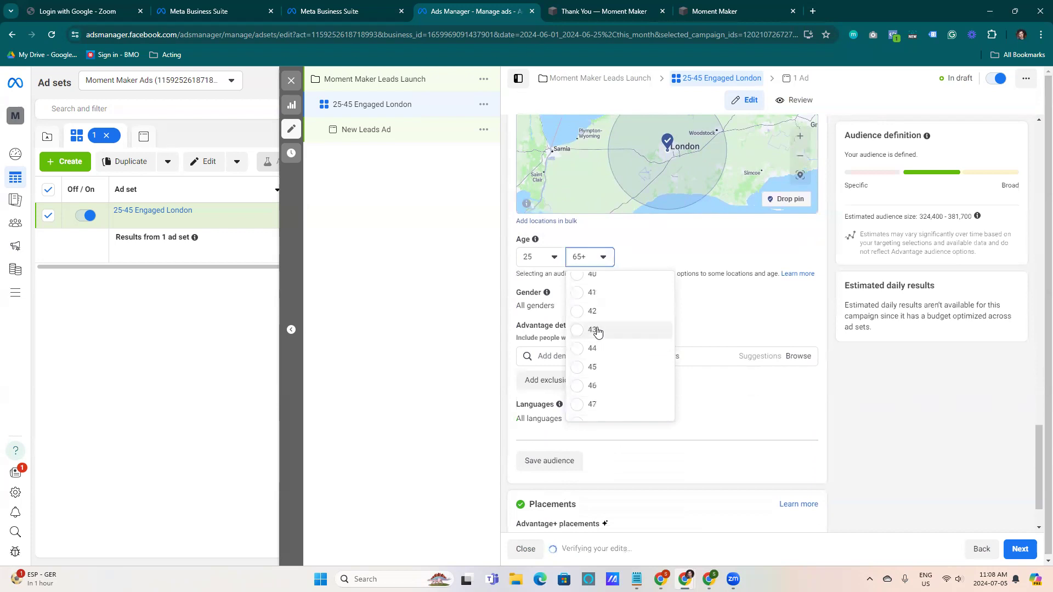
click(585, 368)
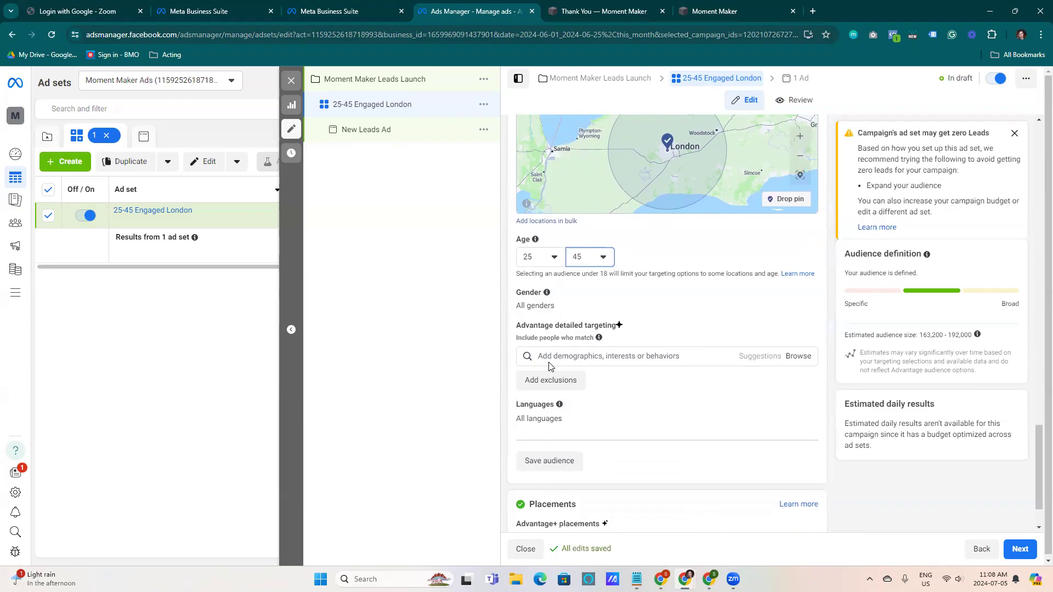
Open the detailed targeting search for demographics, interests or behaviors
click(603, 356)
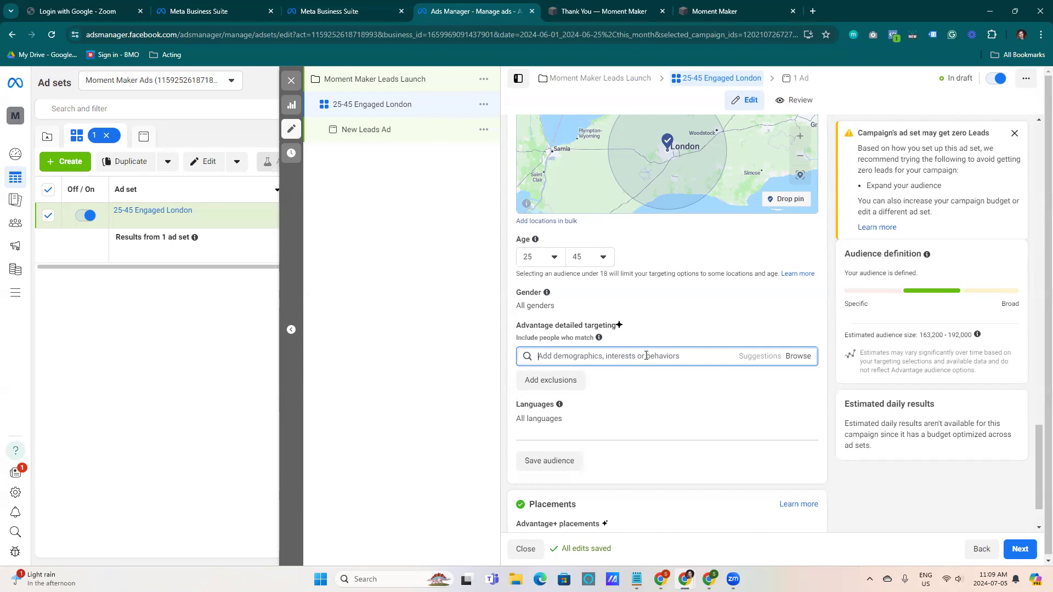
Add Newly-engaged (6 months) as a detailed targeting demographic
text(engaged)
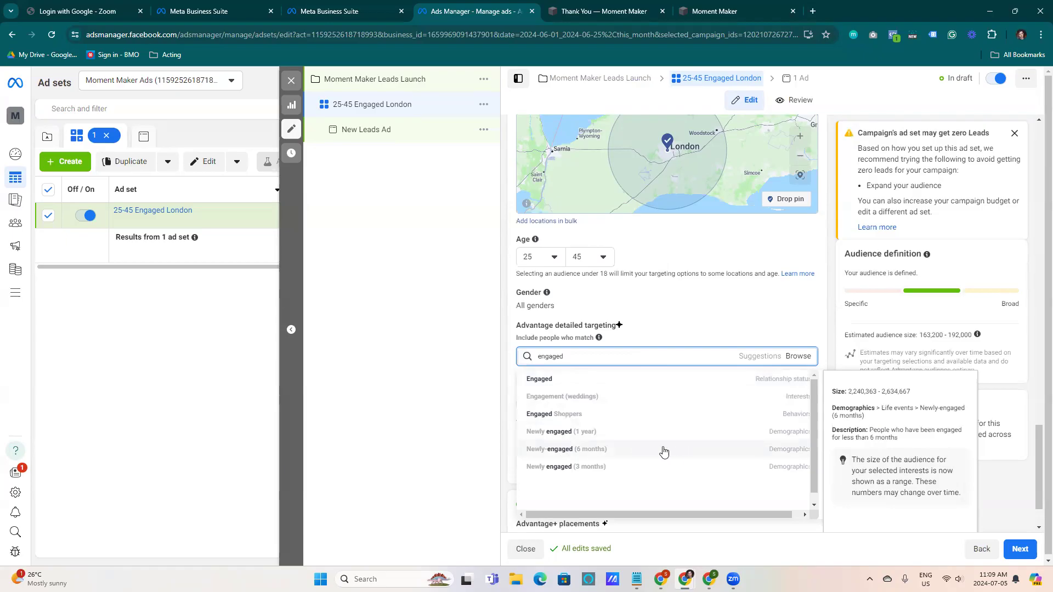
click(573, 451)
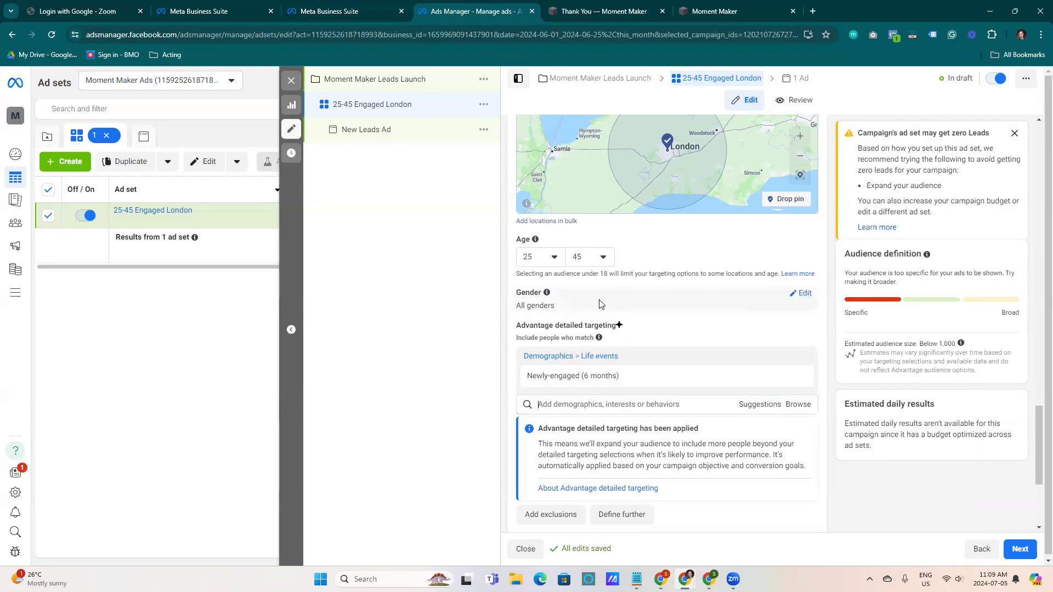
Set the audience gender to Women
click(802, 294)
click(599, 307)
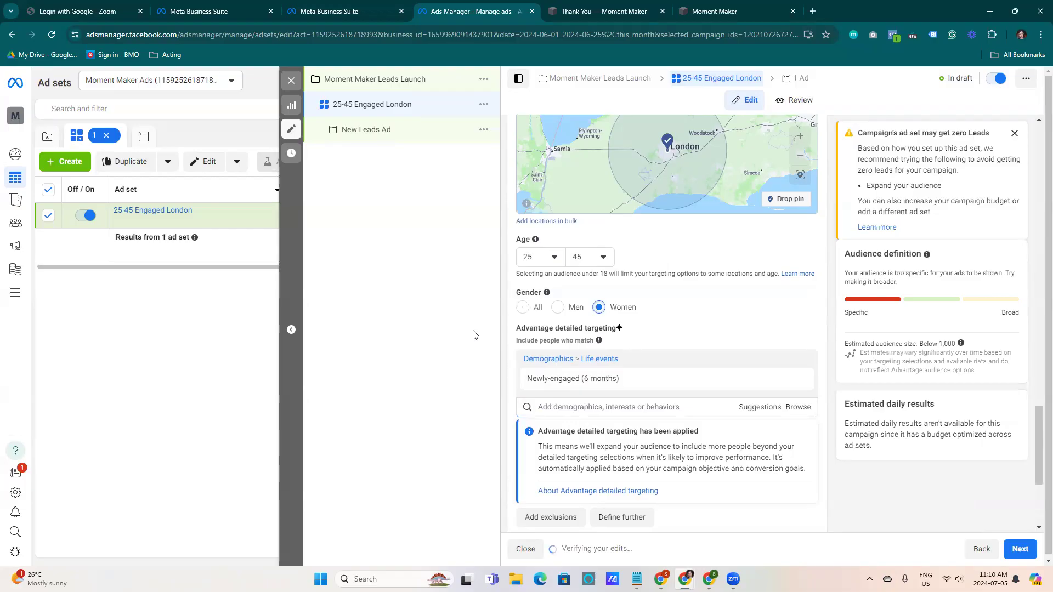
drag(847, 273, 932, 286)
click(932, 283)
mouse_move(688, 376)
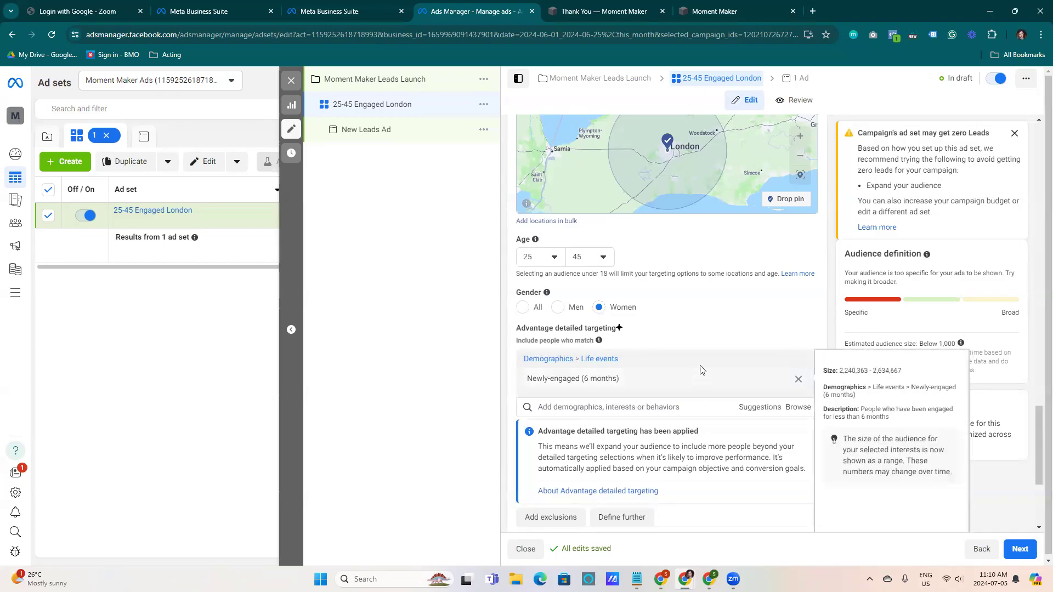
Add Toronto, Ontario, Canada as another audience location
drag(1038, 446, 1038, 410)
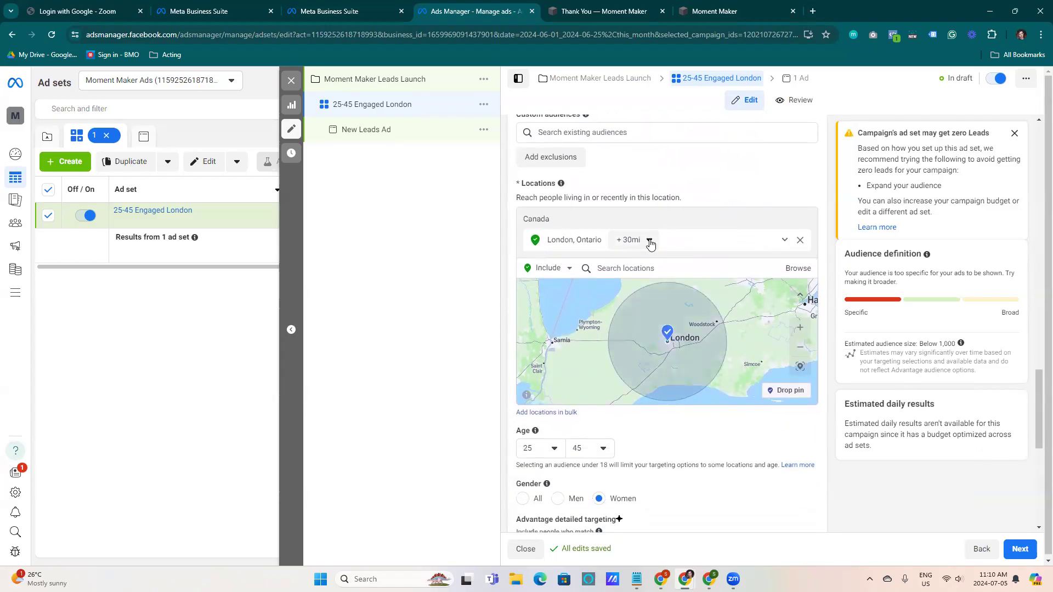
click(670, 268)
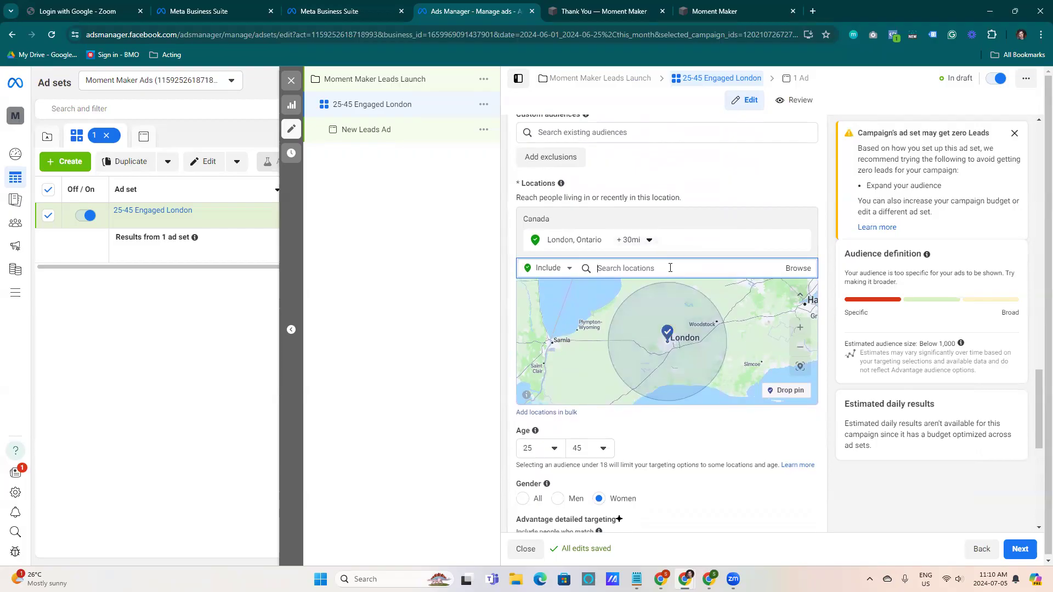
text(toronto)
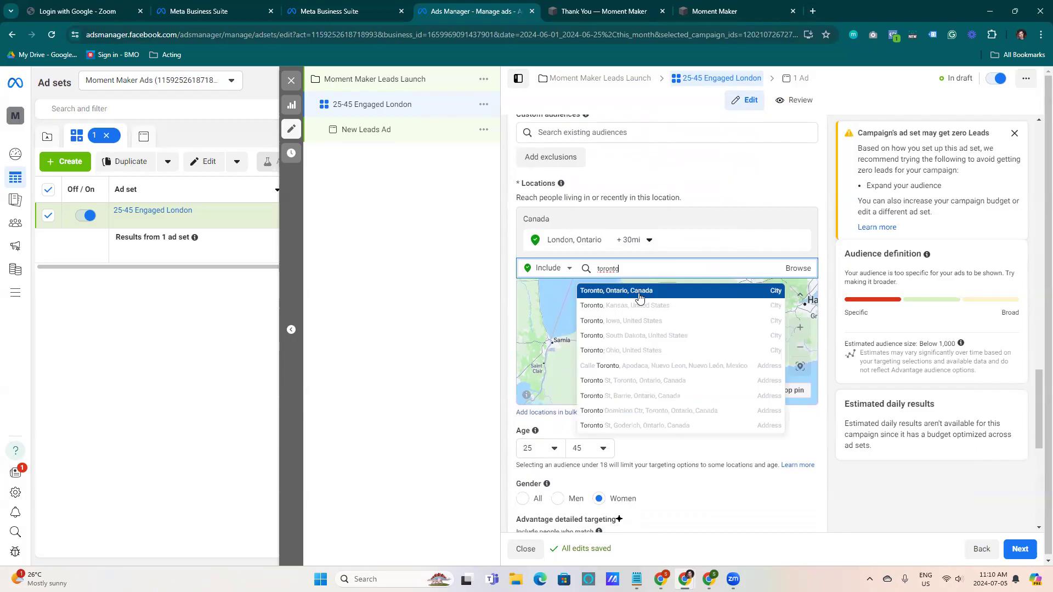
click(640, 294)
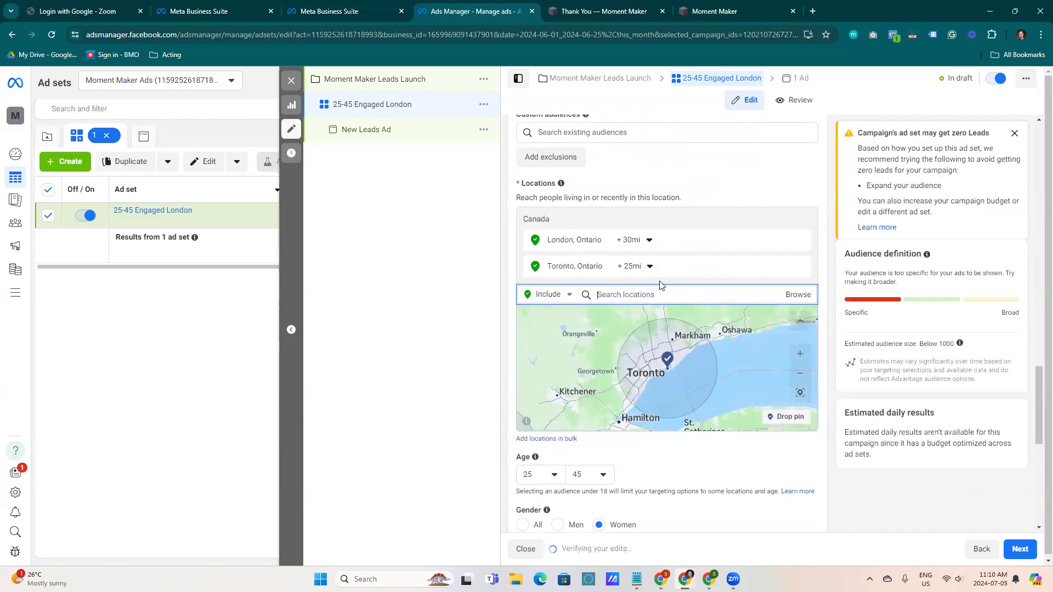
Set the radius around Toronto, Ontario to 37 mi
click(647, 267)
drag(647, 337, 657, 337)
click(679, 386)
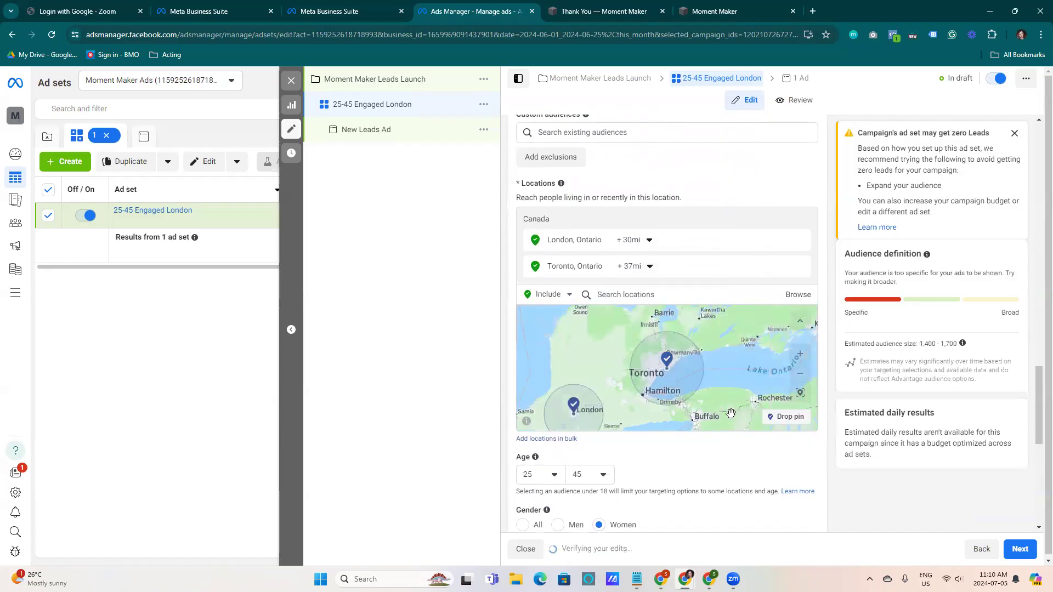
drag(921, 343, 951, 354)
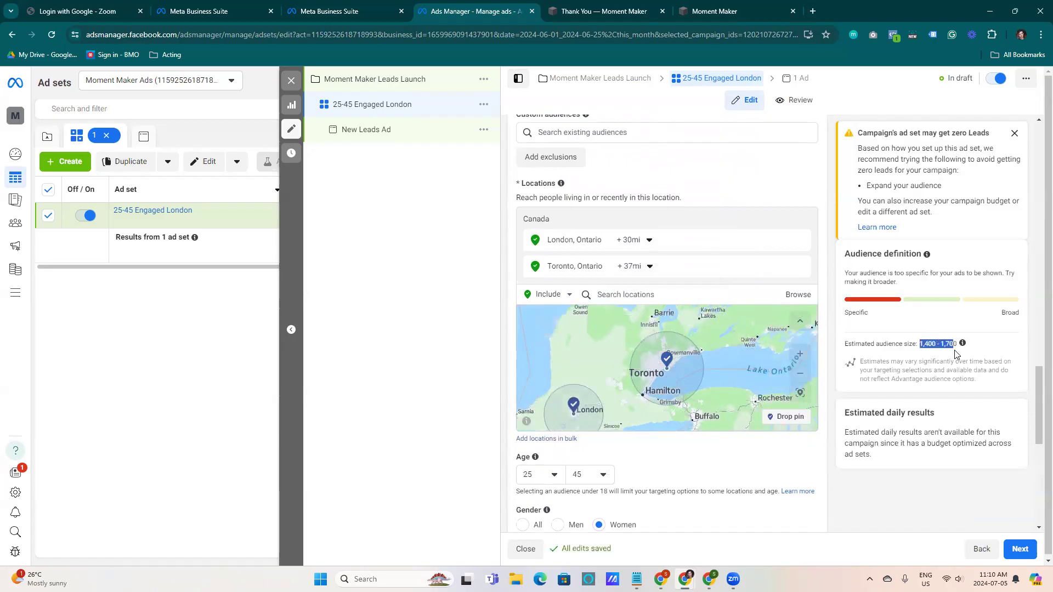
click(925, 345)
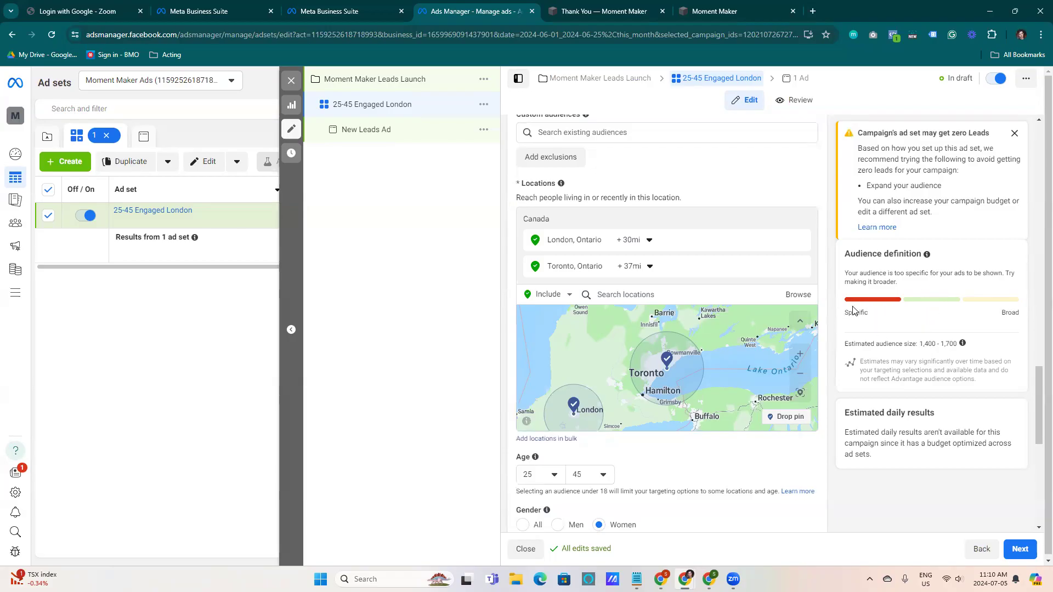
Widen the audience age range to 20 through 65+
scroll(1039, 384, down, 3)
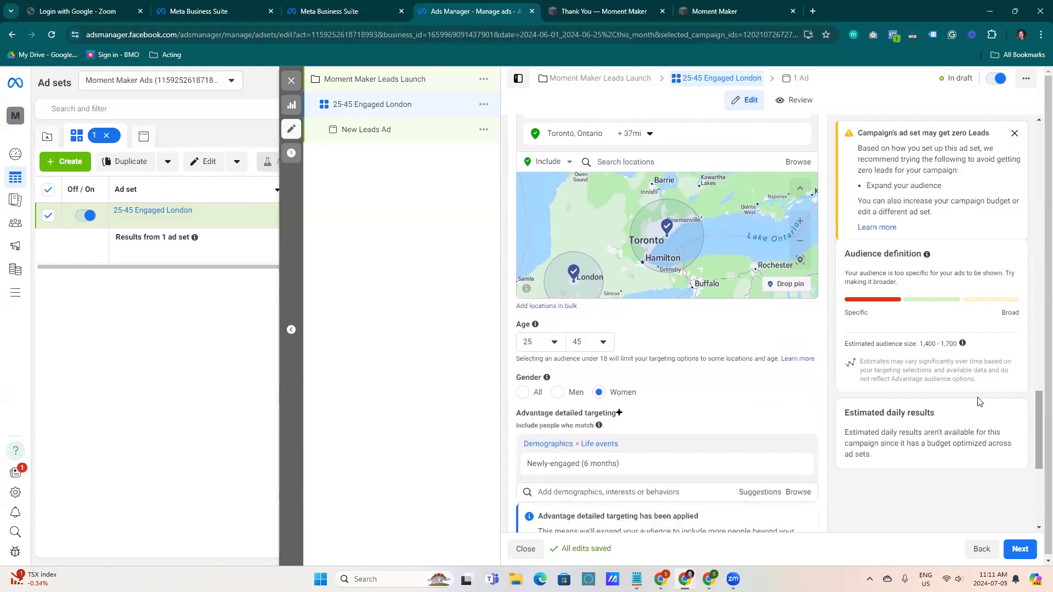
click(553, 345)
scroll(546, 419, up, 4)
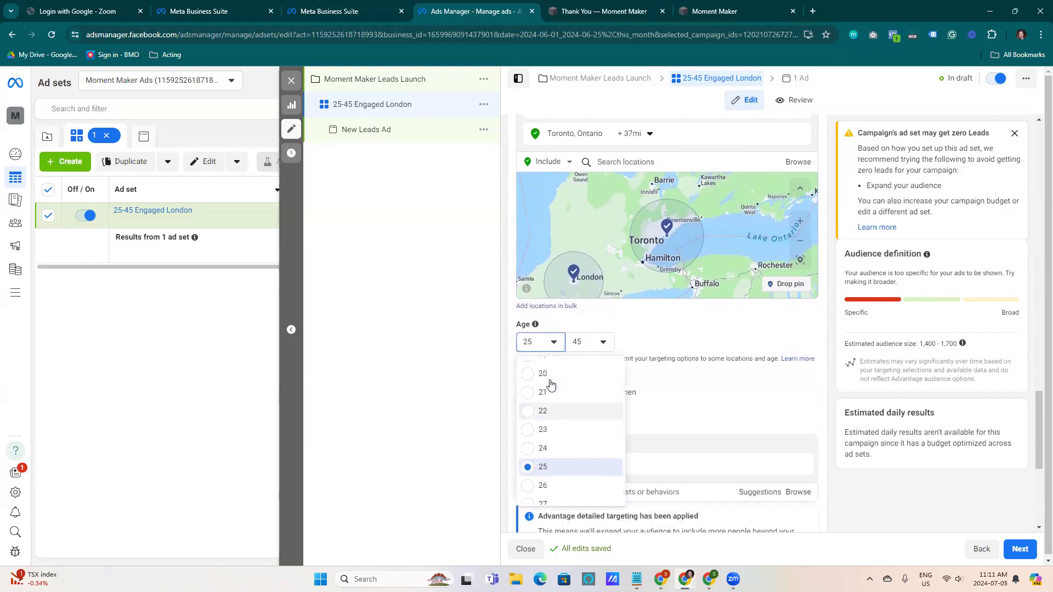
scroll(543, 428, down, 2)
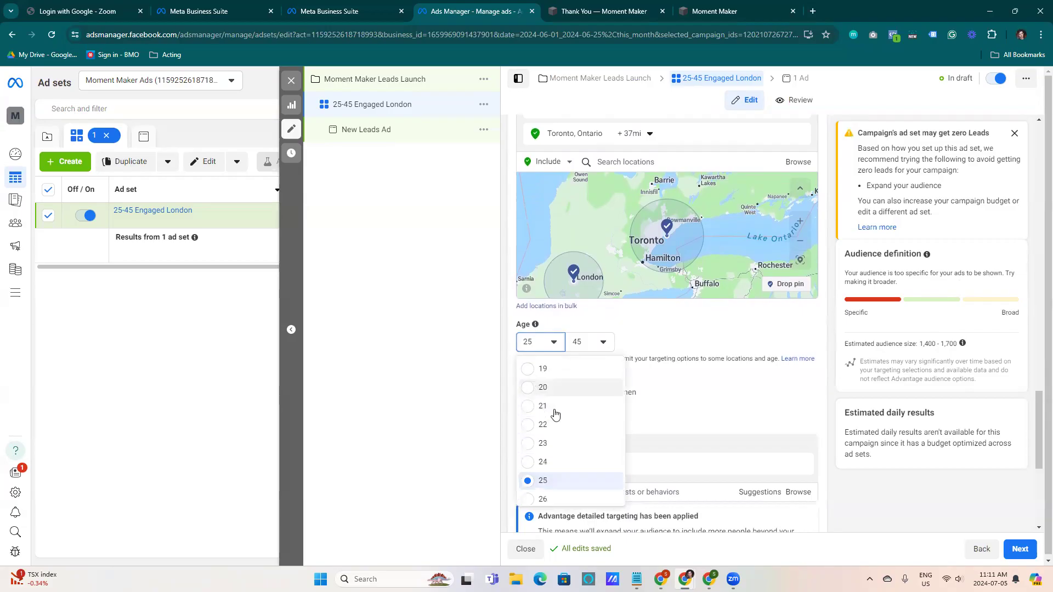
click(553, 413)
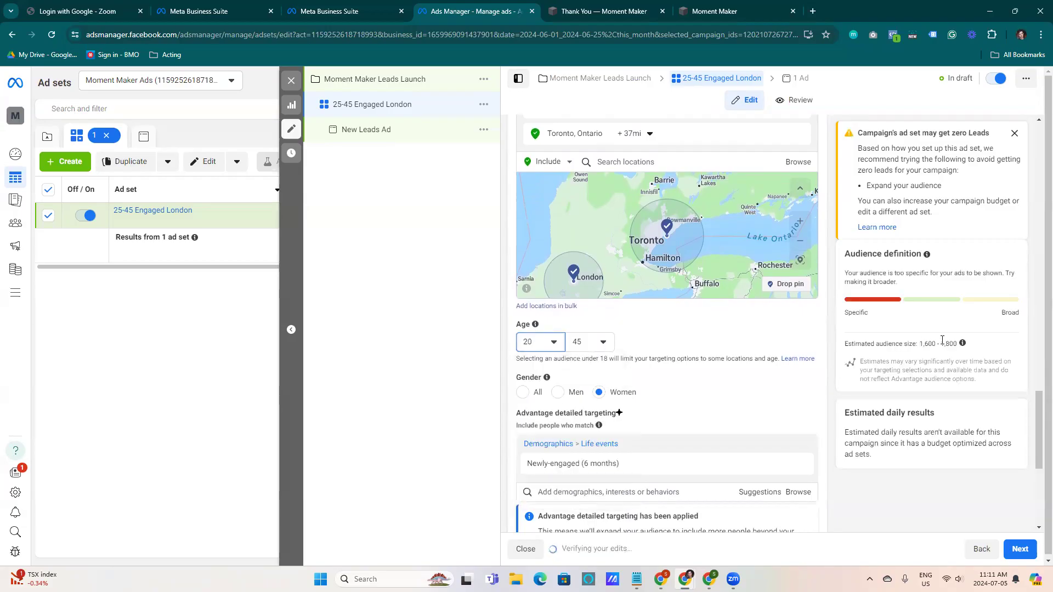
click(577, 343)
scroll(586, 439, down, 1)
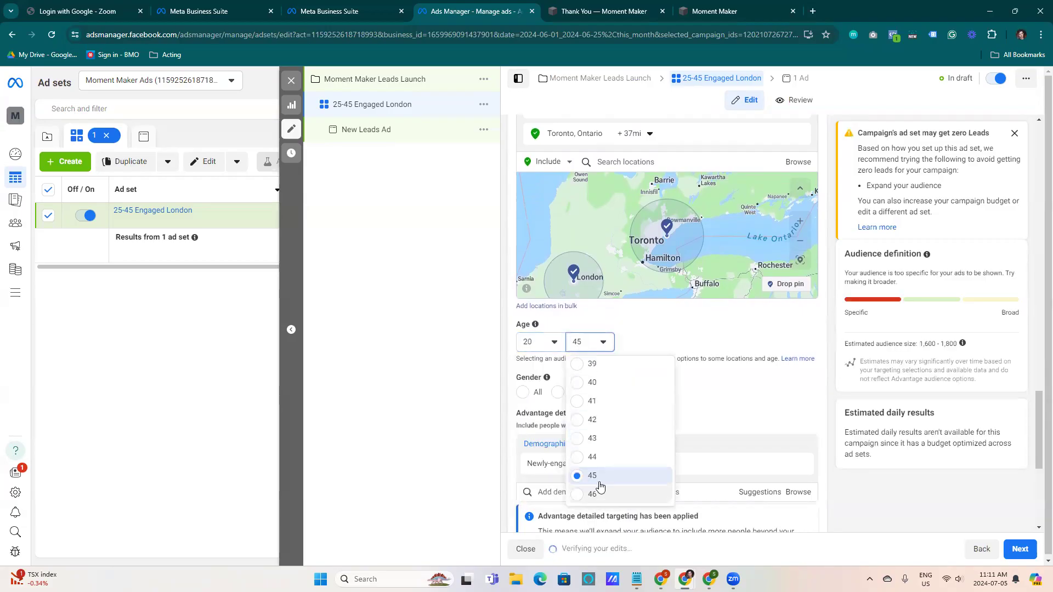
scroll(602, 476, down, 5)
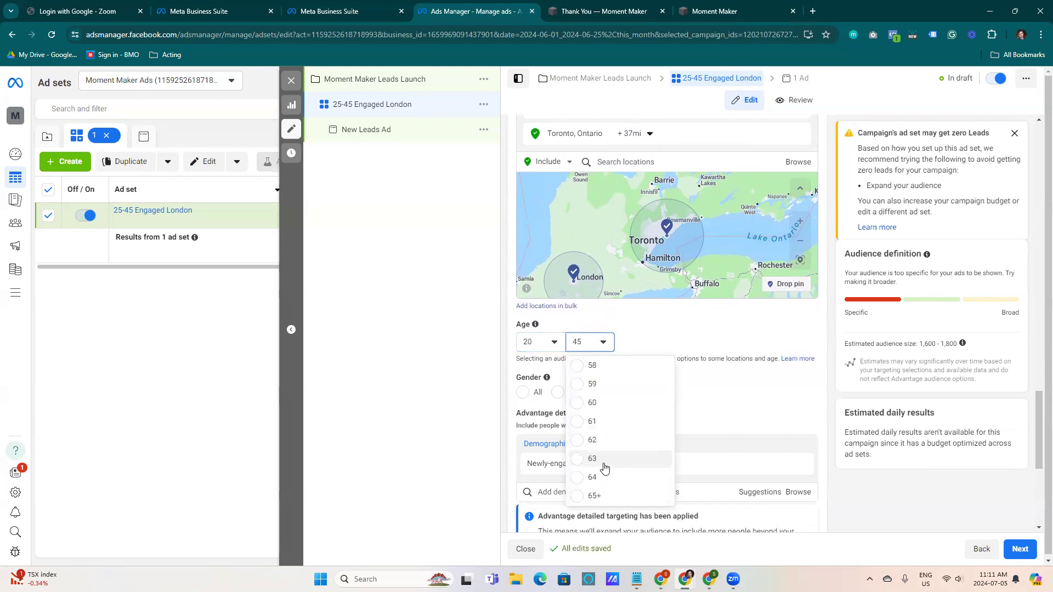
click(582, 496)
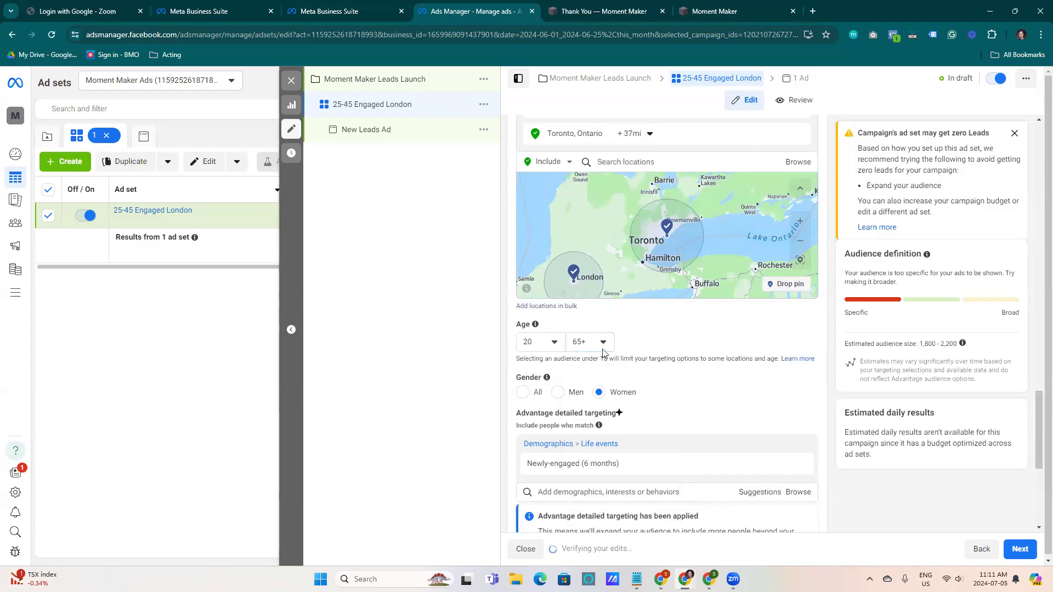
Set the audience gender back to All
click(636, 388)
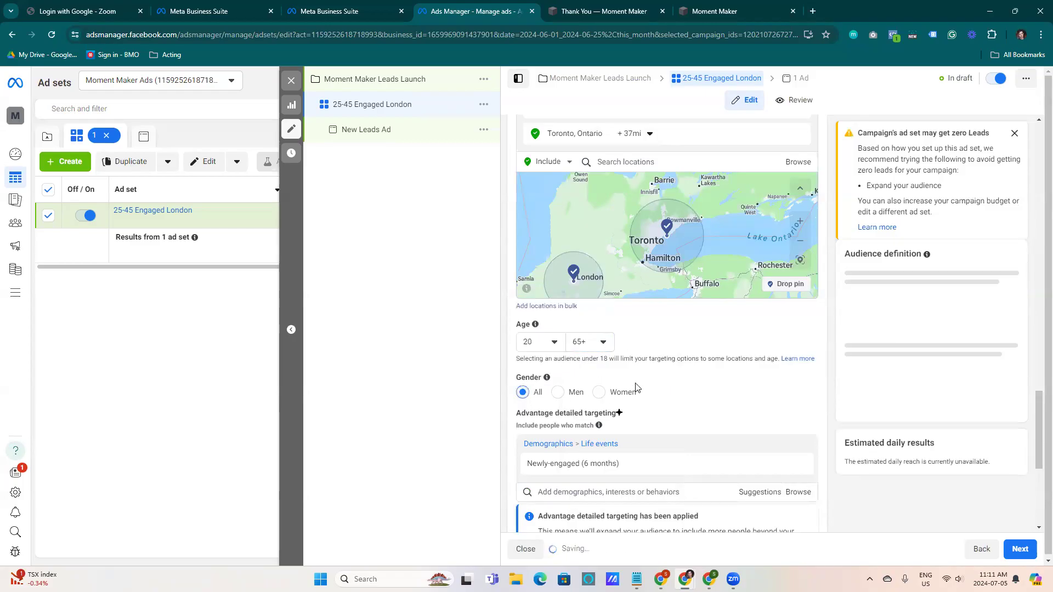
drag(924, 344, 949, 346)
click(951, 346)
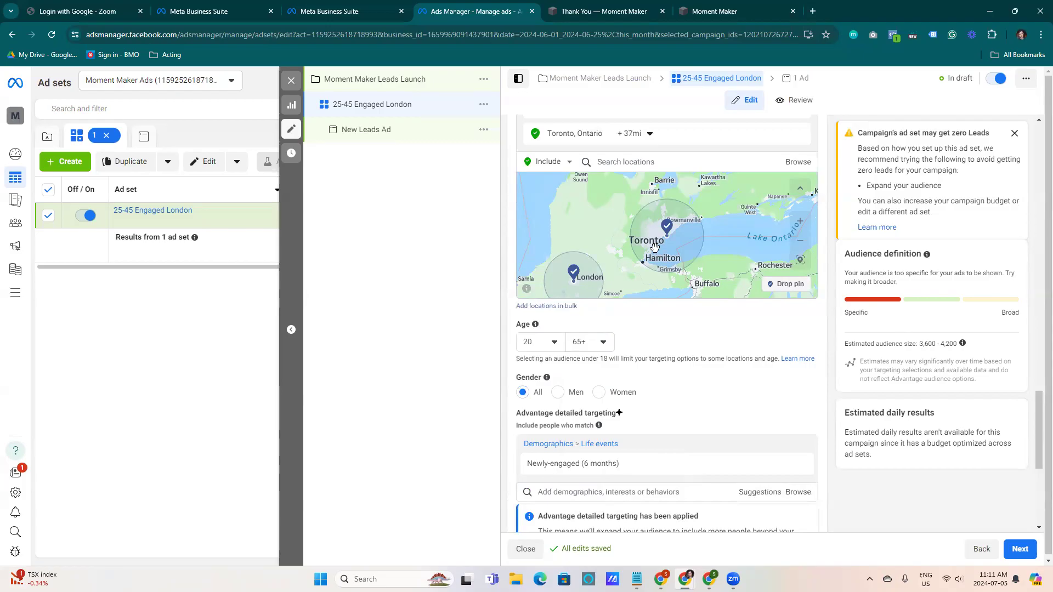
Add Hamilton, Ontario, Canada as another audience location
click(616, 161)
text(hamil)
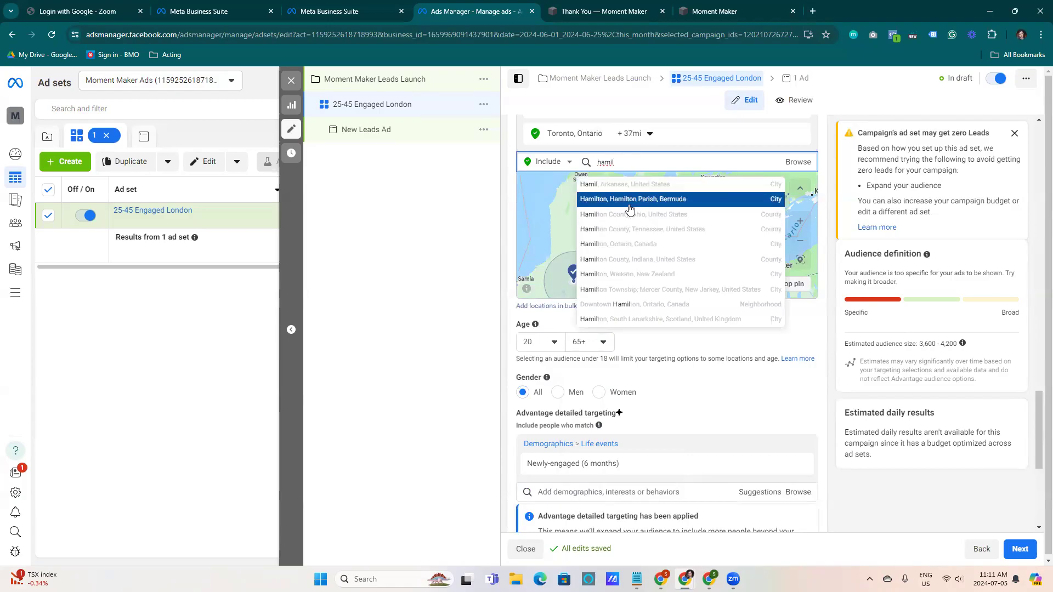
click(587, 244)
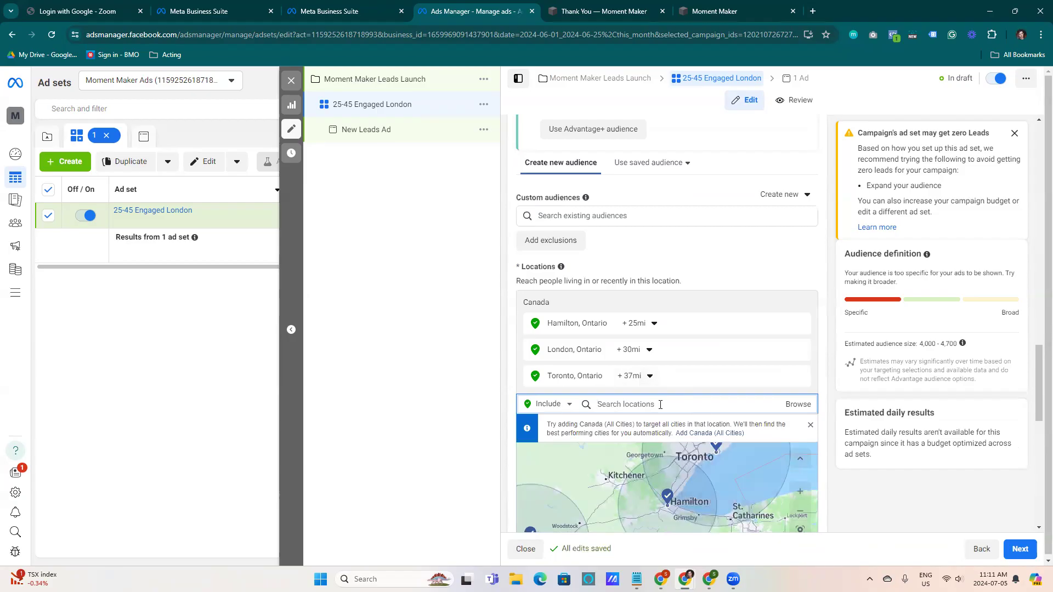
Add Windsor, Ontario, Canada as another audience location
text(windsoe)
key(BackSpace)
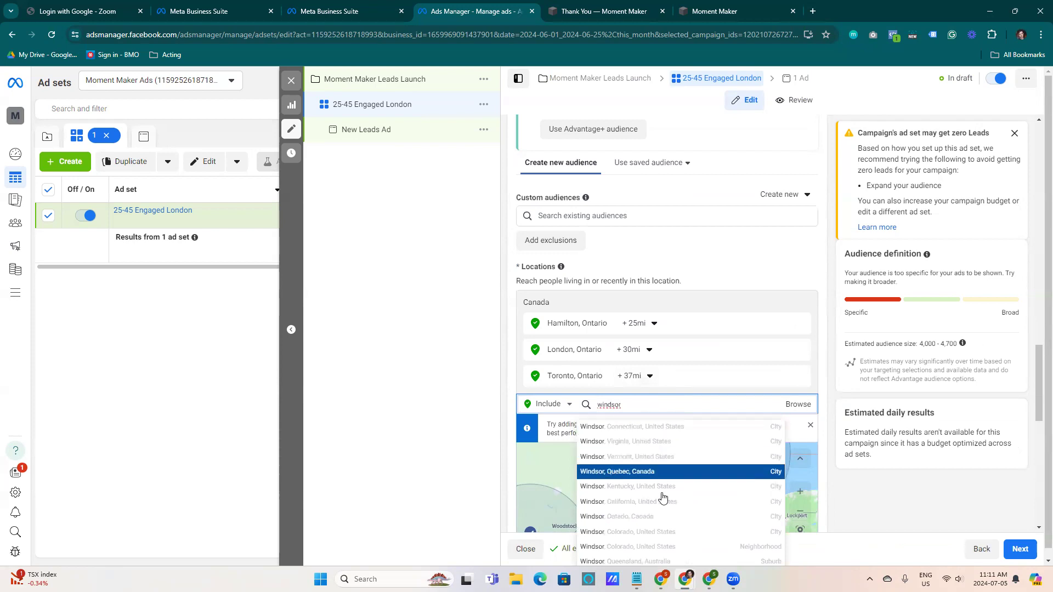
click(676, 517)
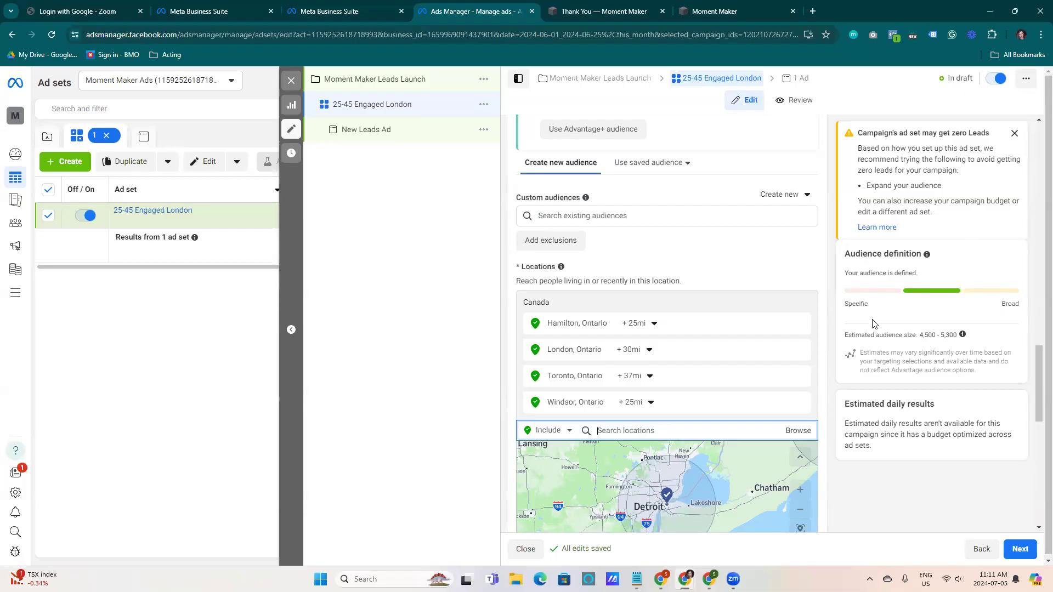
drag(862, 129, 938, 171)
click(924, 195)
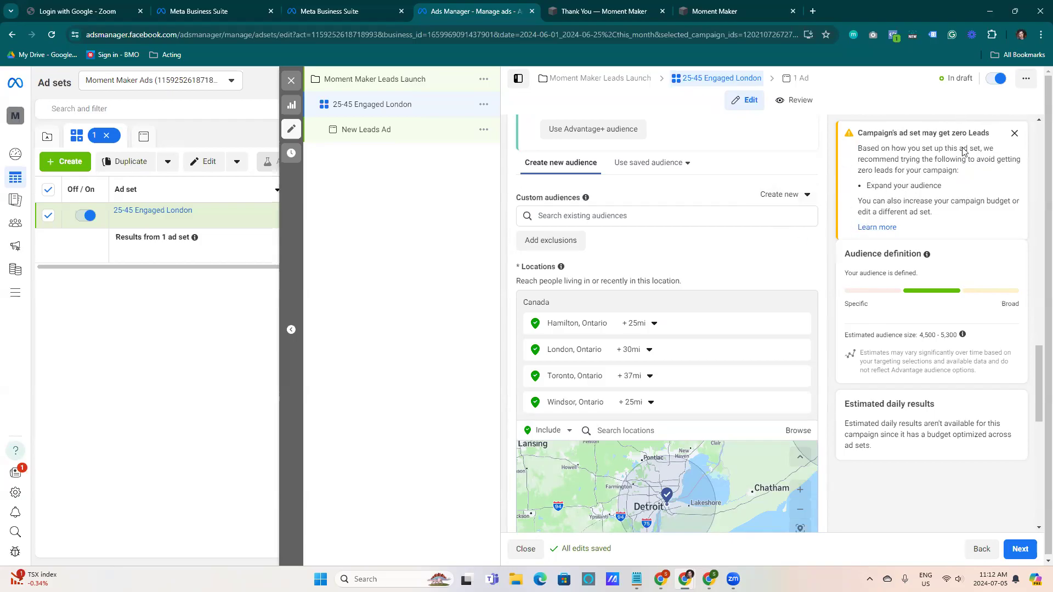
Add David's Bridal (weddings) as a detailed targeting interest
drag(1038, 365, 1038, 461)
mouse_move(596, 202)
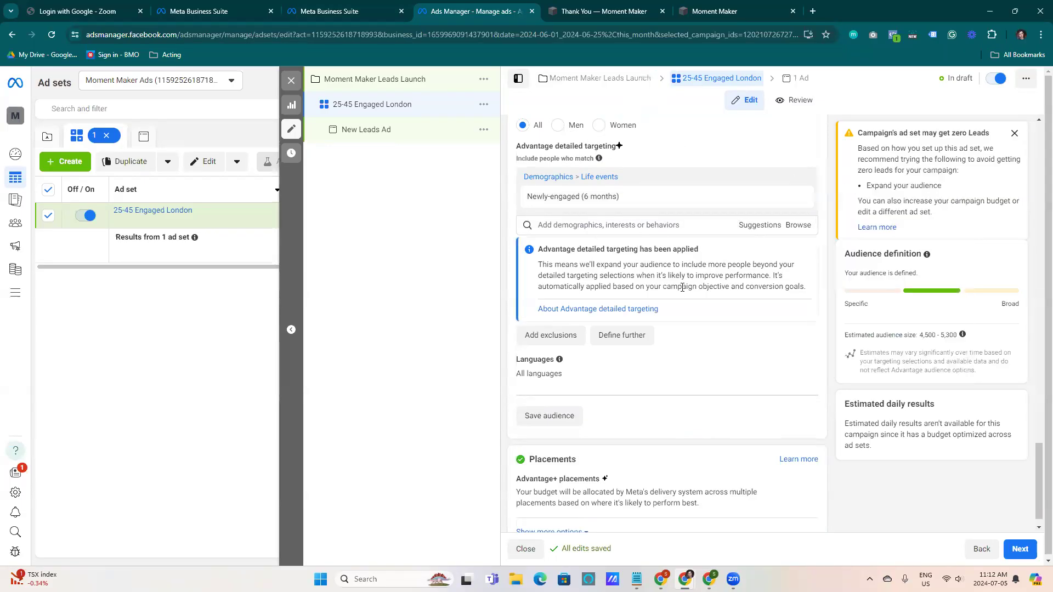
click(644, 226)
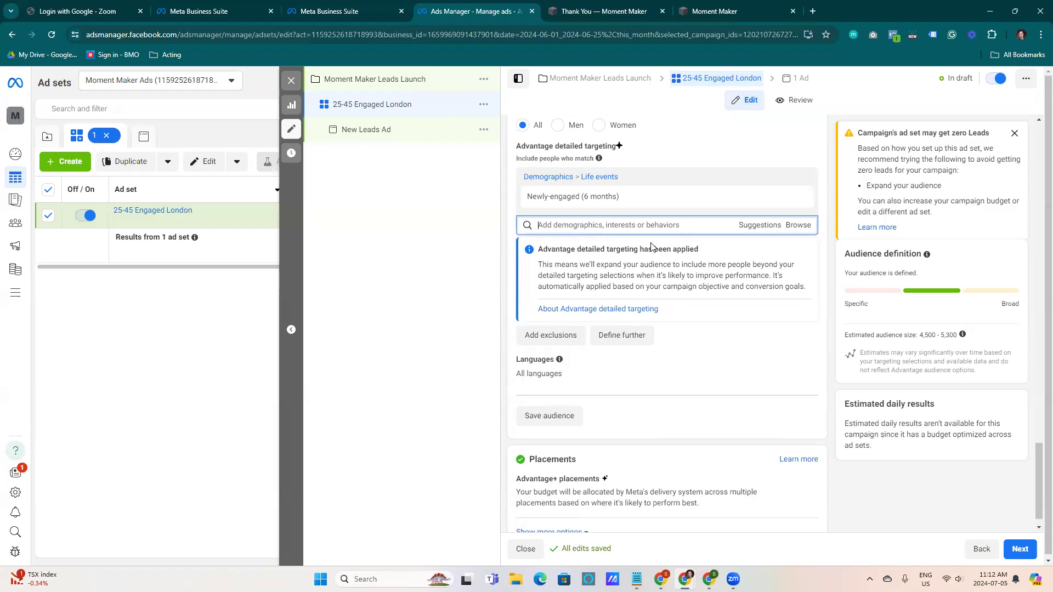
text(bridal)
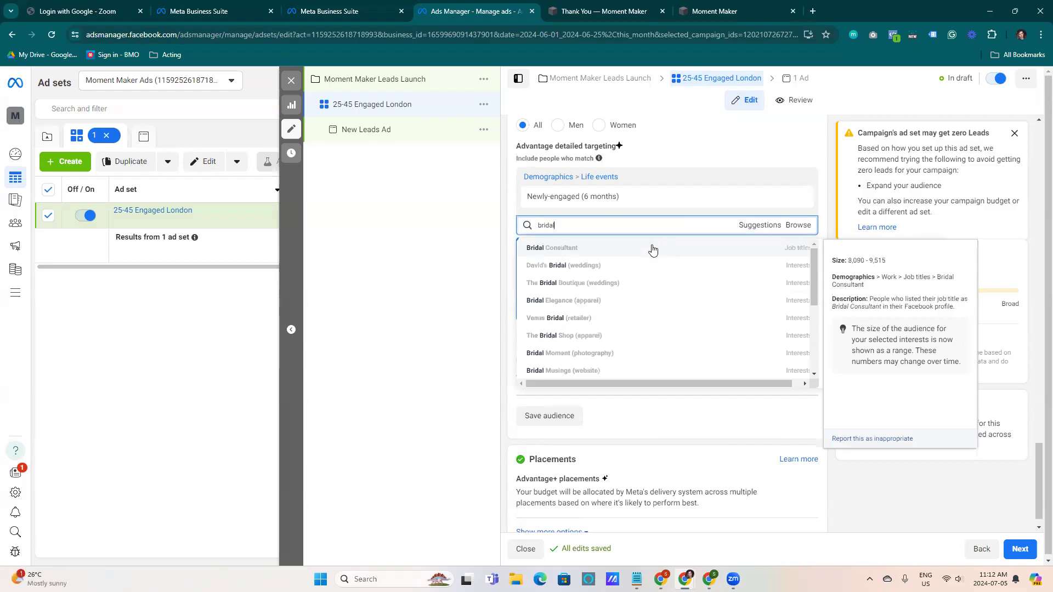
click(573, 266)
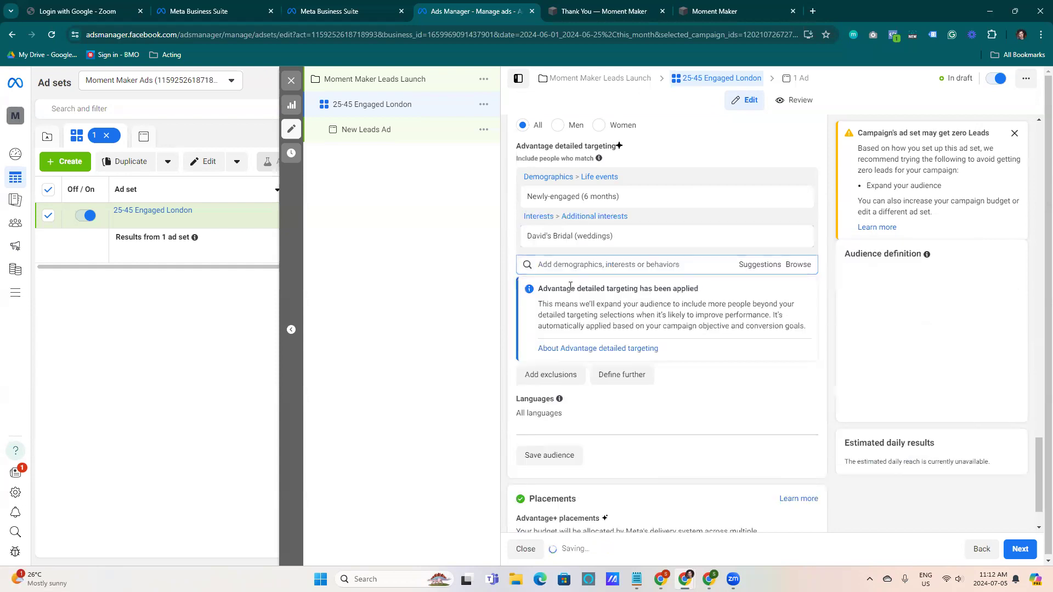
Remove the David's Bridal (weddings) interest from detailed targeting
drag(919, 335, 971, 342)
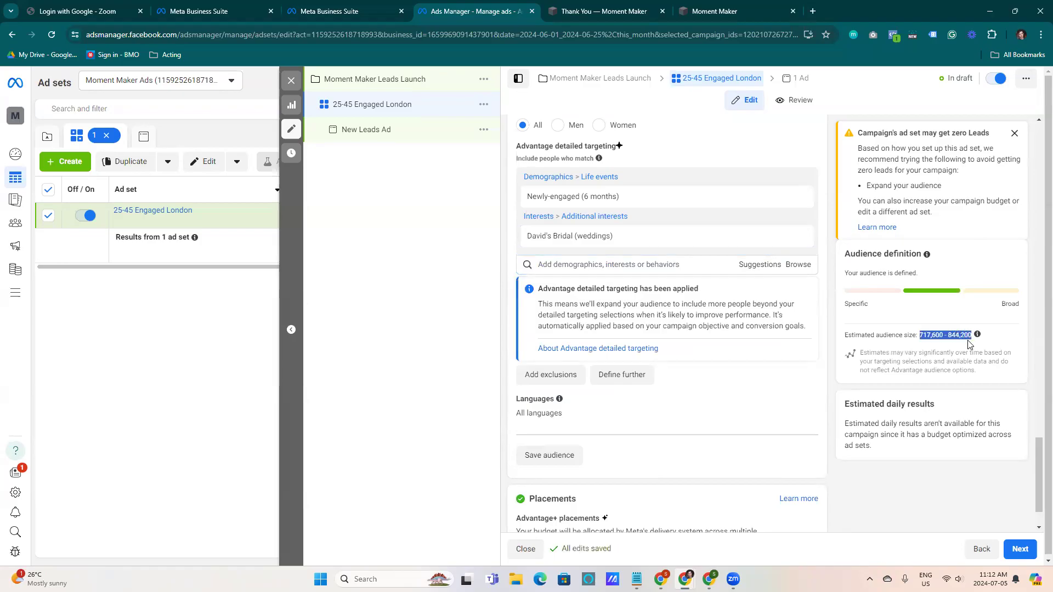
click(957, 345)
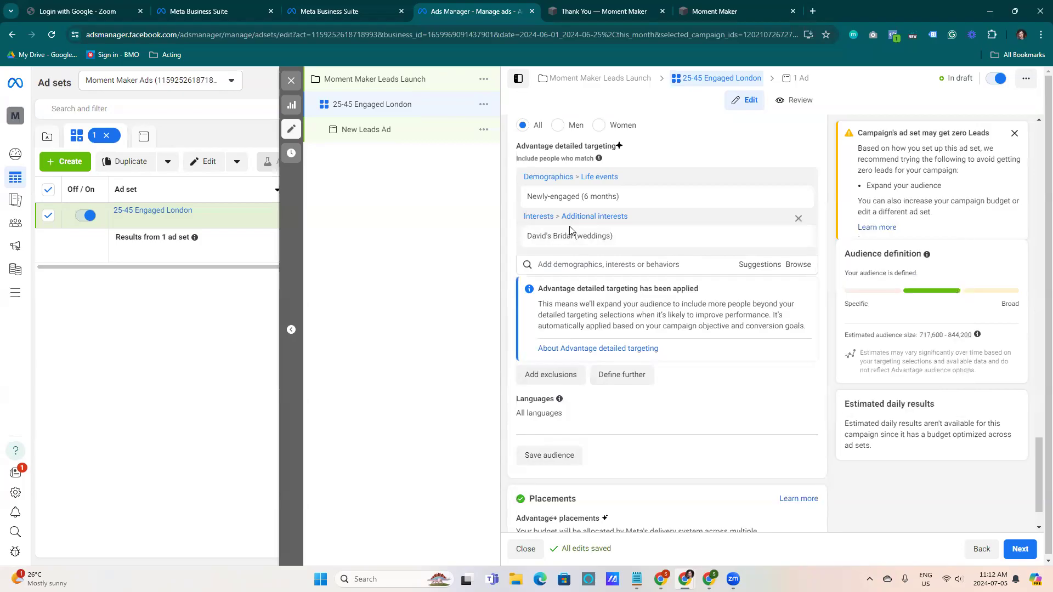
mouse_move(560, 240)
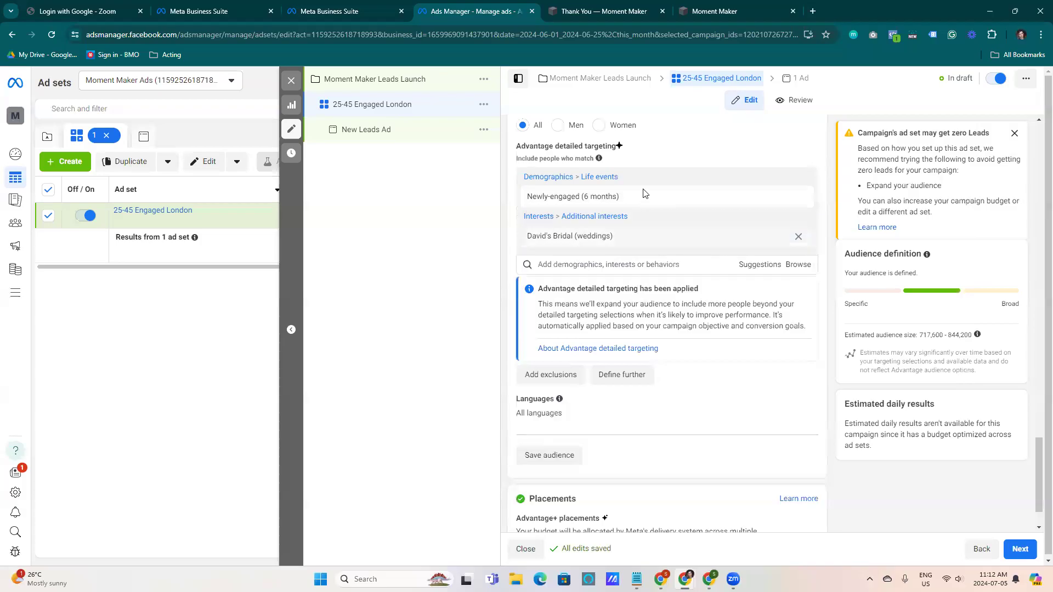
drag(914, 339, 966, 338)
click(970, 348)
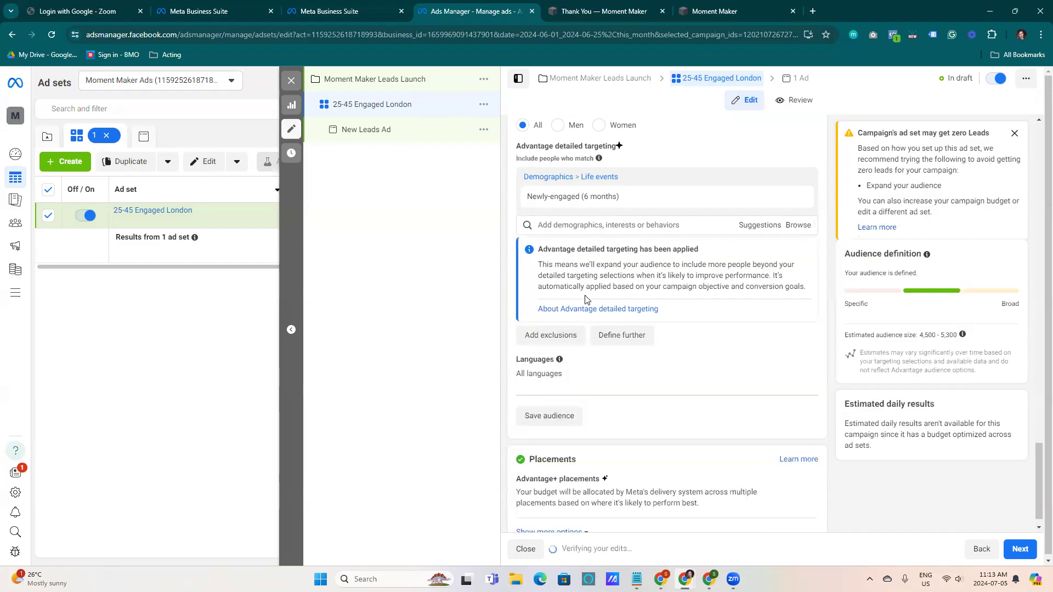
Show more placement options and review the brand safety settings
scroll(783, 338, up, 2)
scroll(741, 350, down, 2)
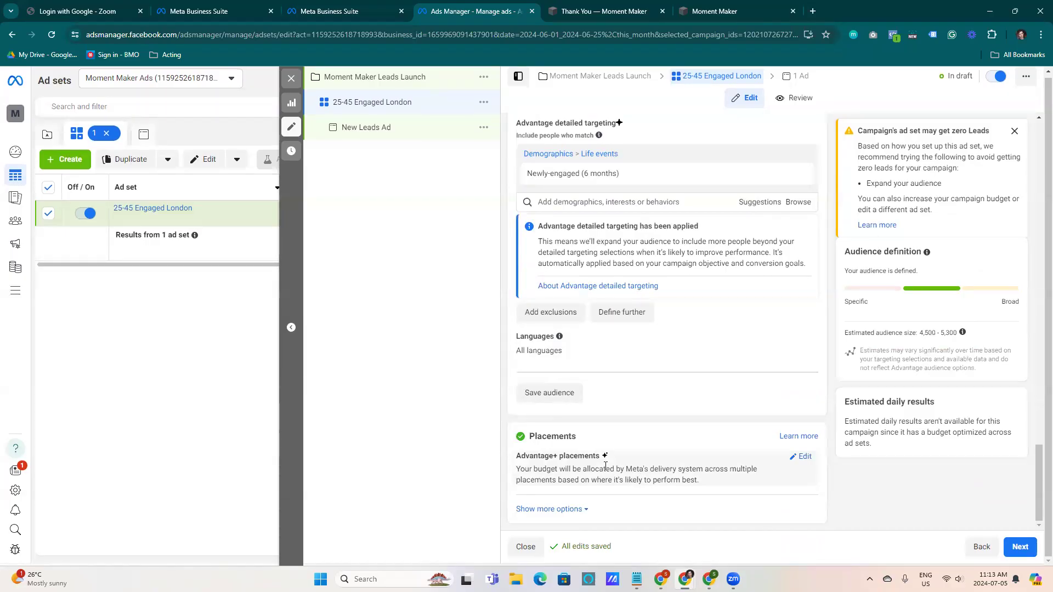
click(548, 509)
scroll(658, 454, down, 3)
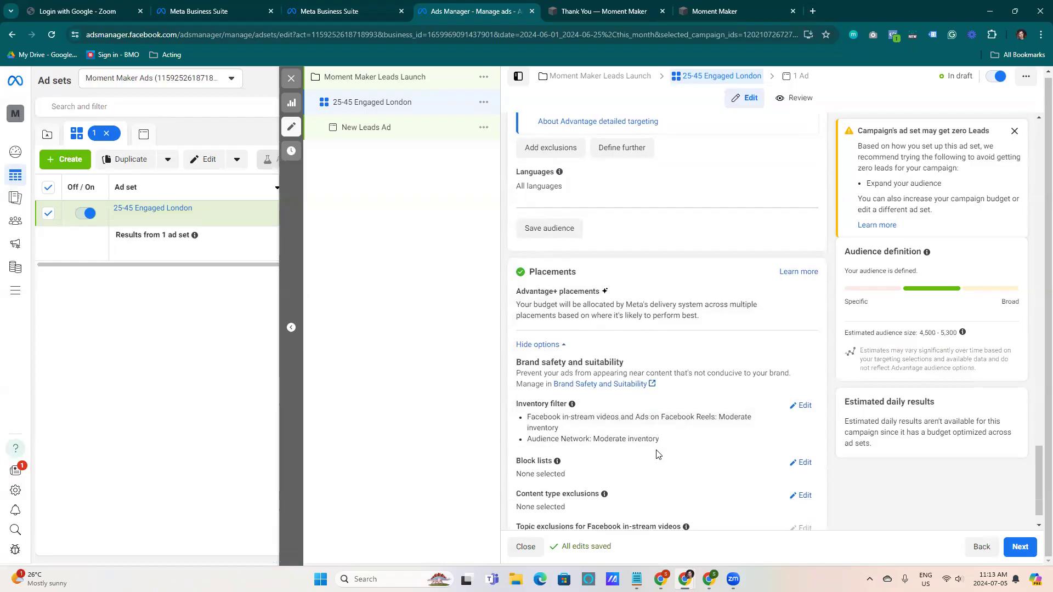
Switch the ad set's placements from Advantage+ to Manual placements
scroll(669, 447, down, 1)
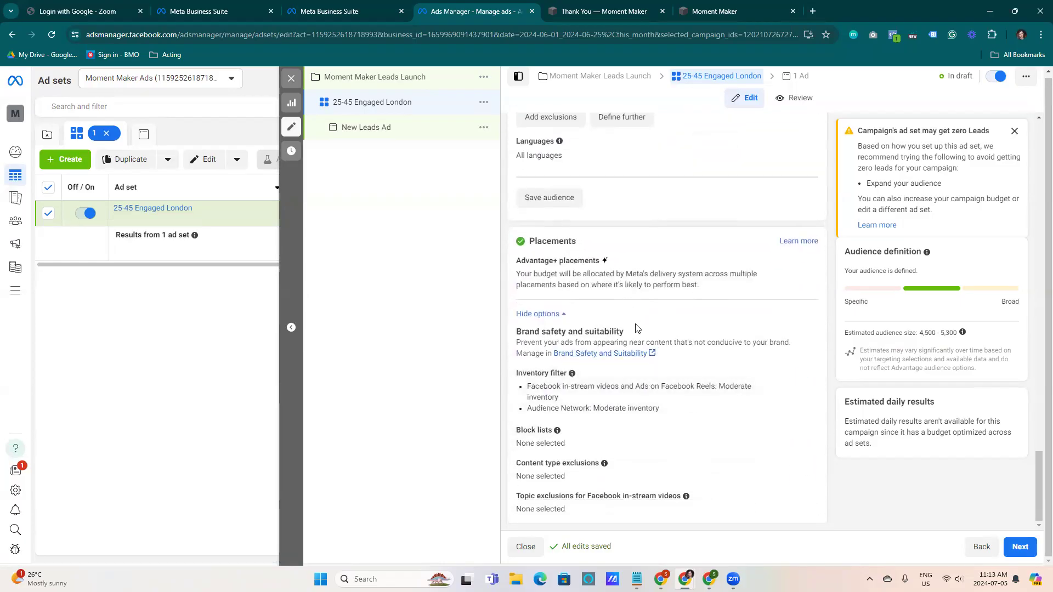
click(564, 317)
click(802, 458)
scroll(661, 447, down, 2)
click(522, 395)
scroll(728, 392, up, 1)
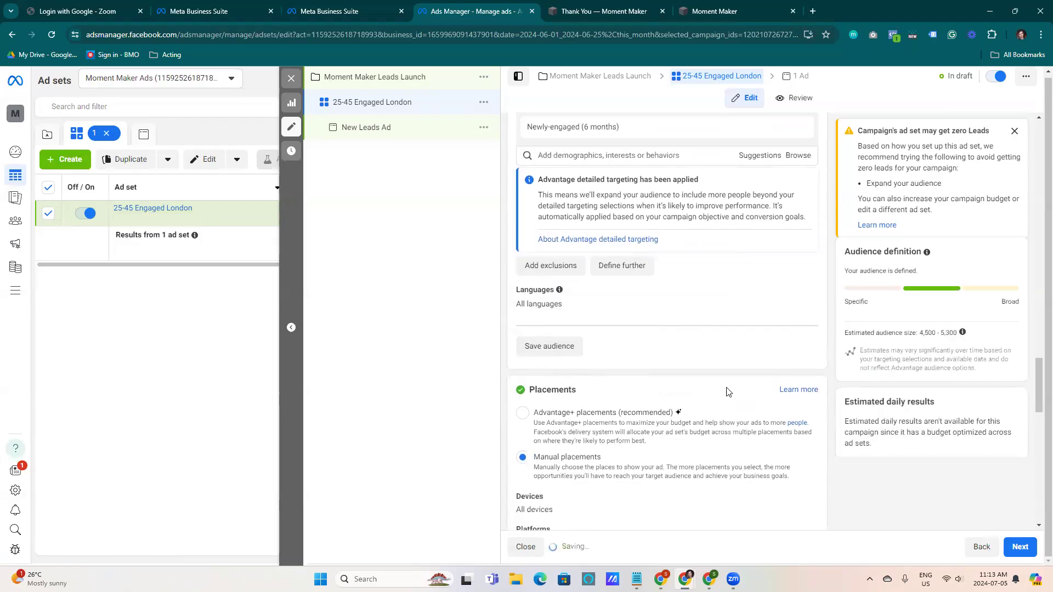
Review the manual platform and placement options along with the estimated audience size
scroll(728, 392, down, 2)
scroll(737, 388, down, 4)
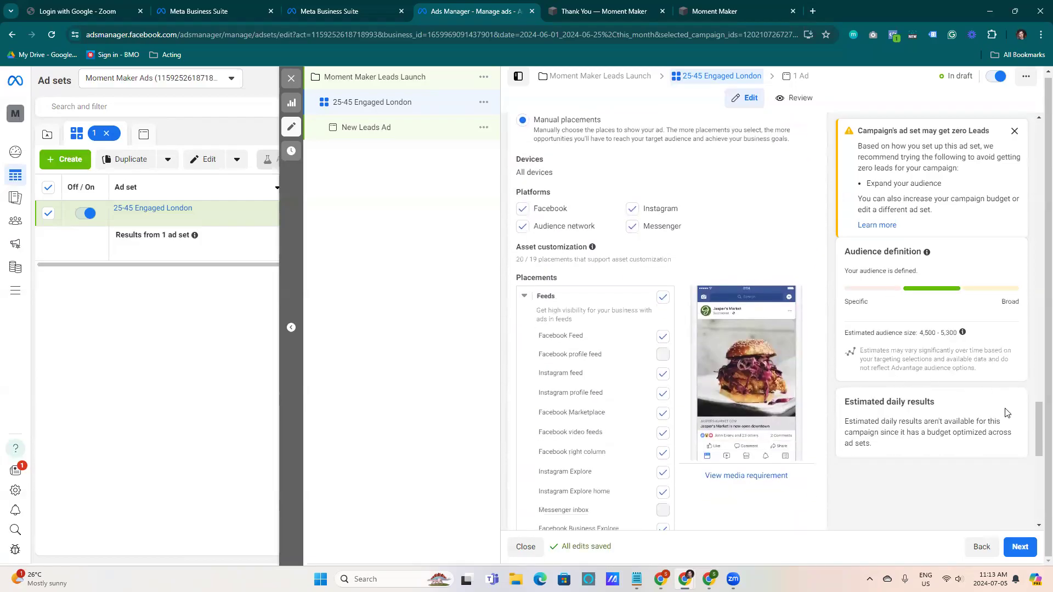
scroll(570, 258, down, 1)
scroll(586, 232, up, 1)
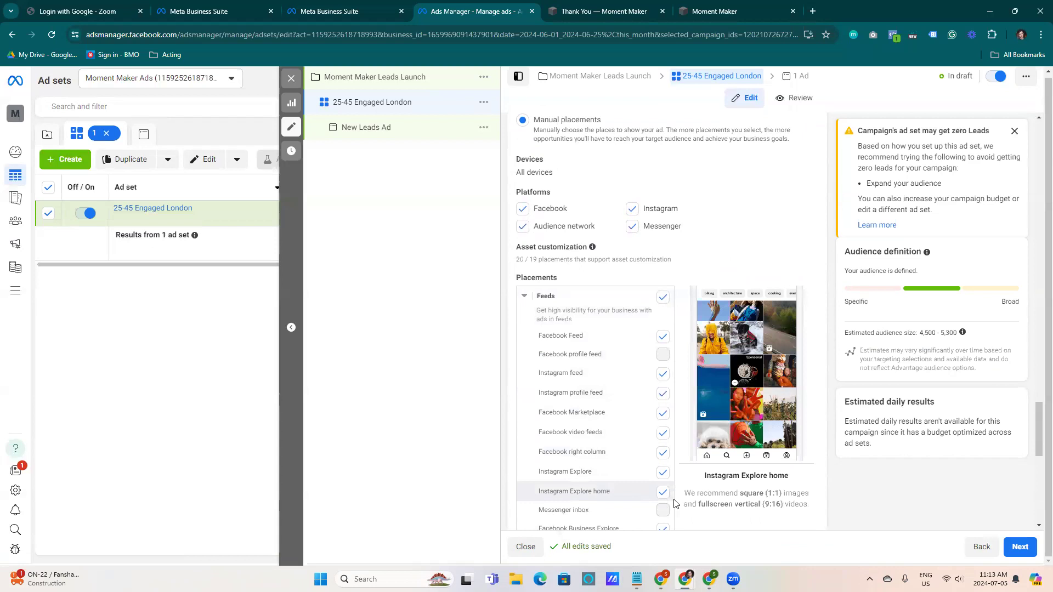
drag(926, 332, 959, 345)
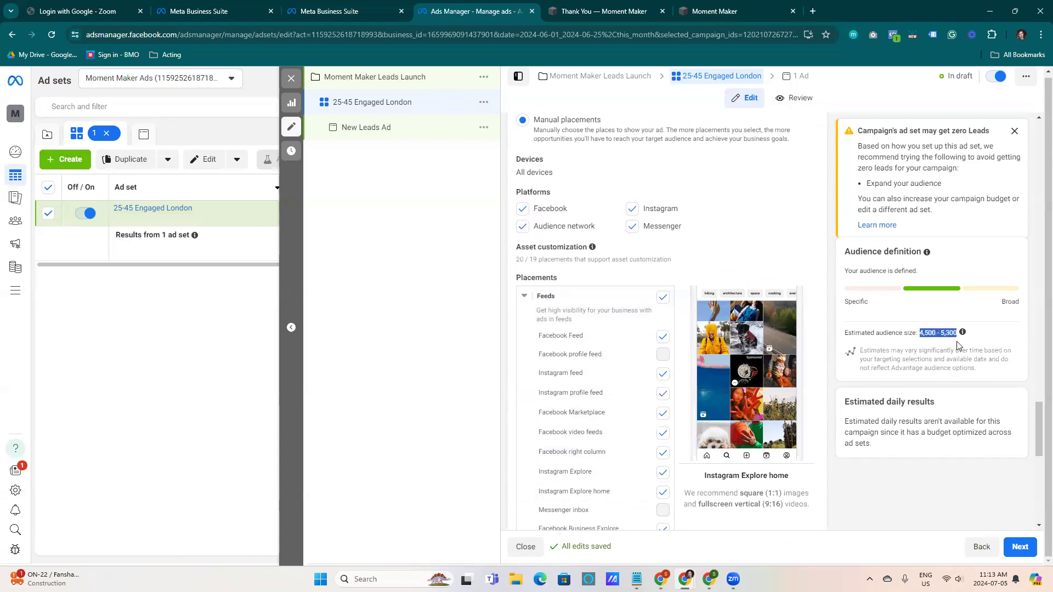
click(944, 346)
drag(1035, 423, 1026, 348)
Add Newly engaged (1 year) to the detailed targeting by searching for "newly"
scroll(622, 383, down, 1)
click(615, 369)
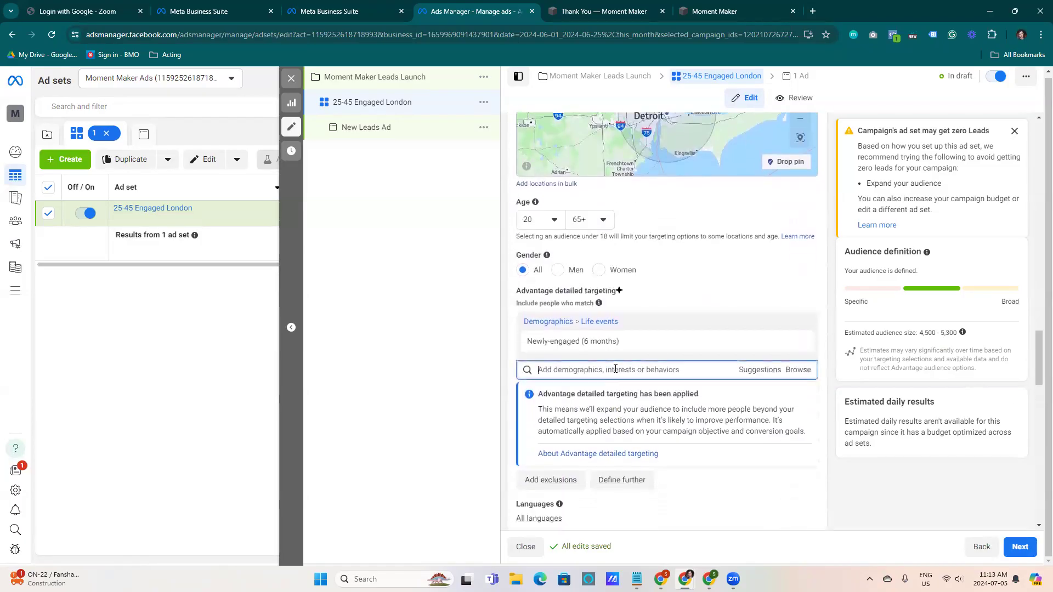
text(newly)
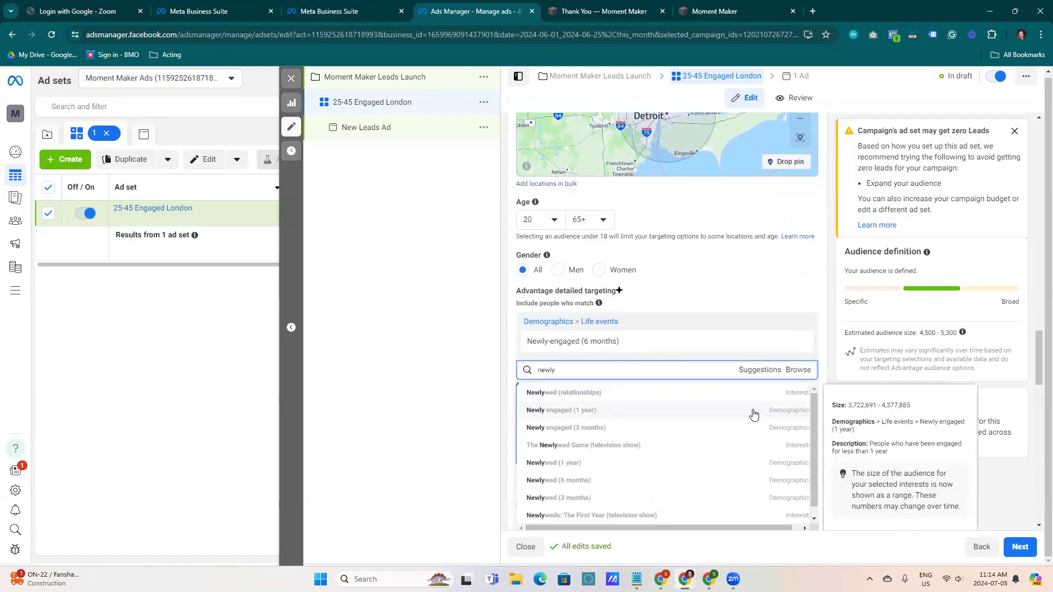
click(753, 412)
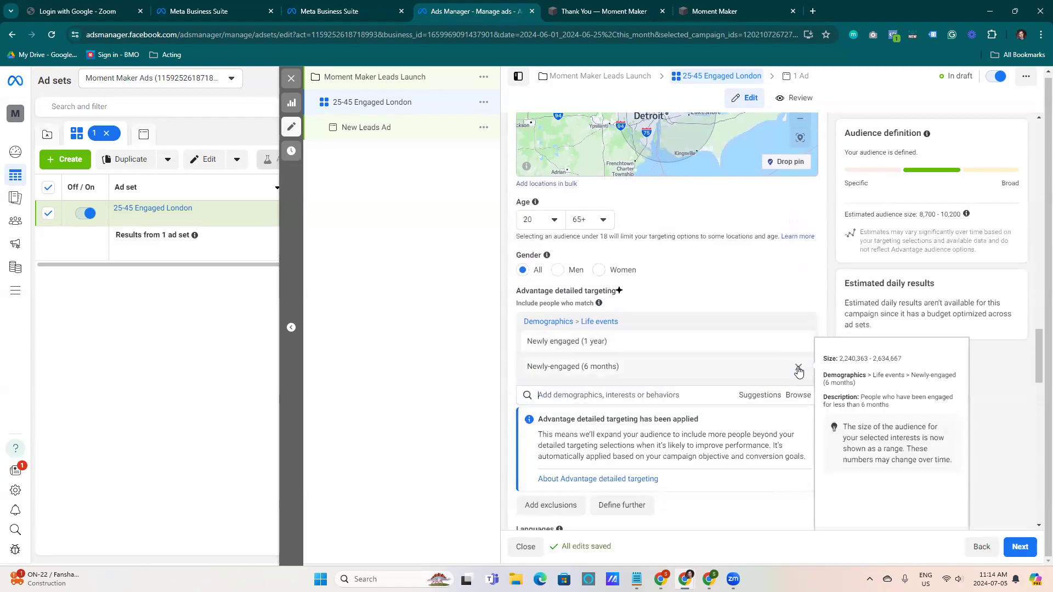
Uncheck the Messenger and Audience Network platforms
drag(926, 214, 968, 221)
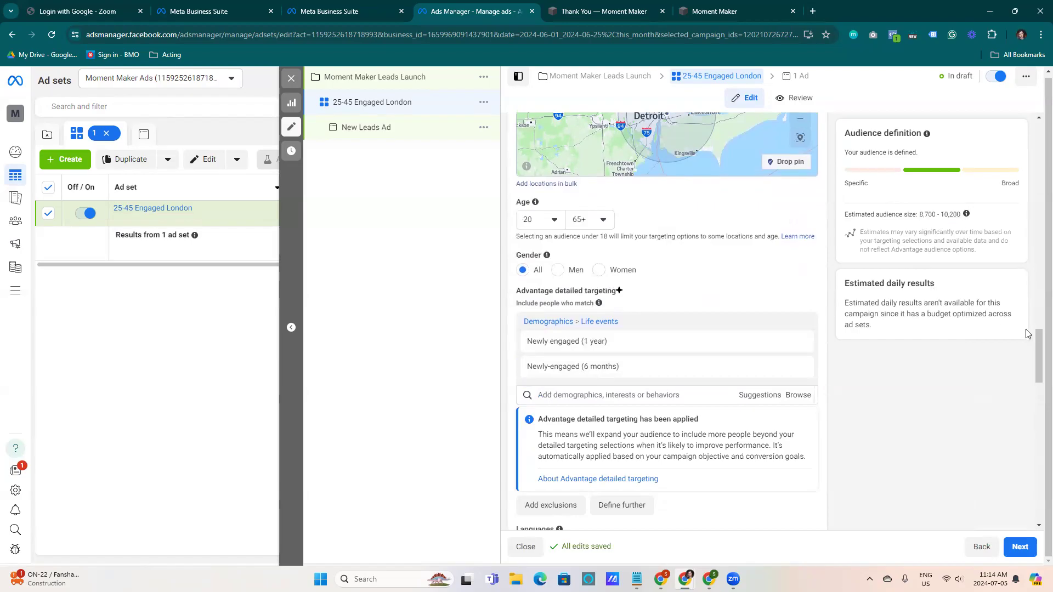
drag(1036, 356, 1038, 420)
click(632, 251)
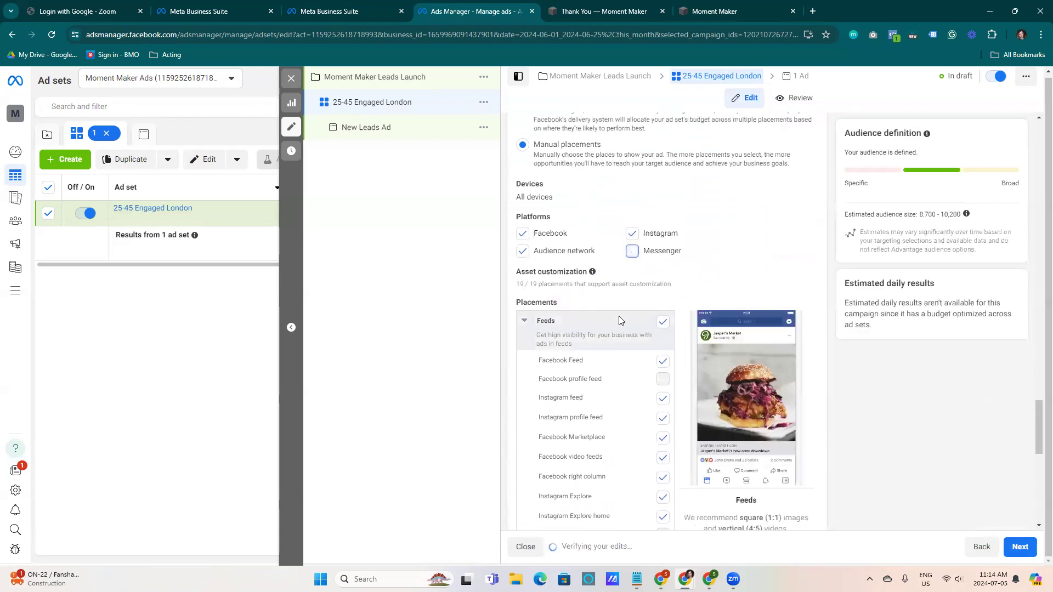
click(557, 251)
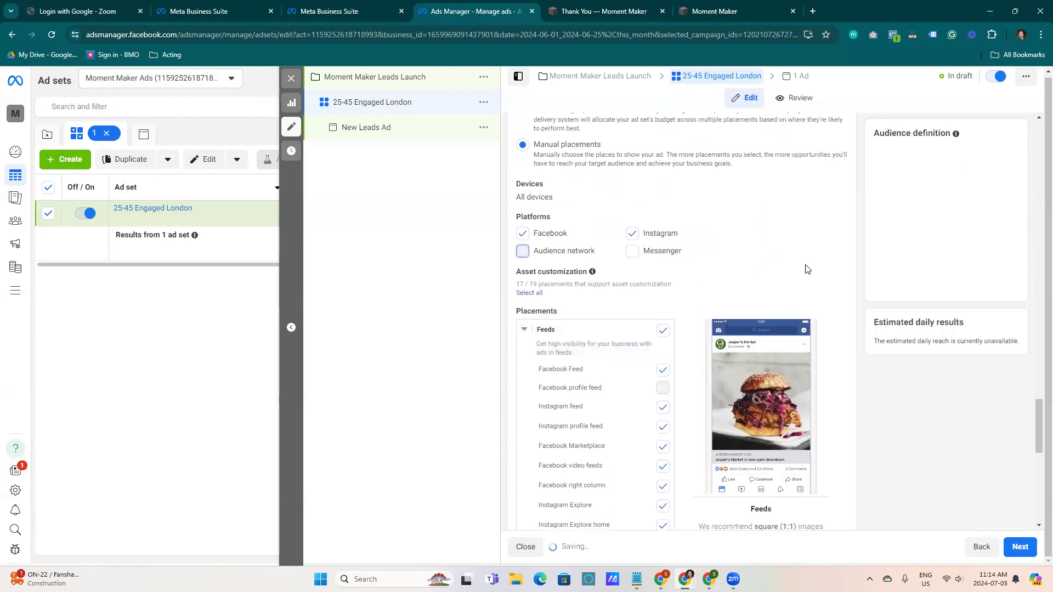
drag(919, 215, 954, 217)
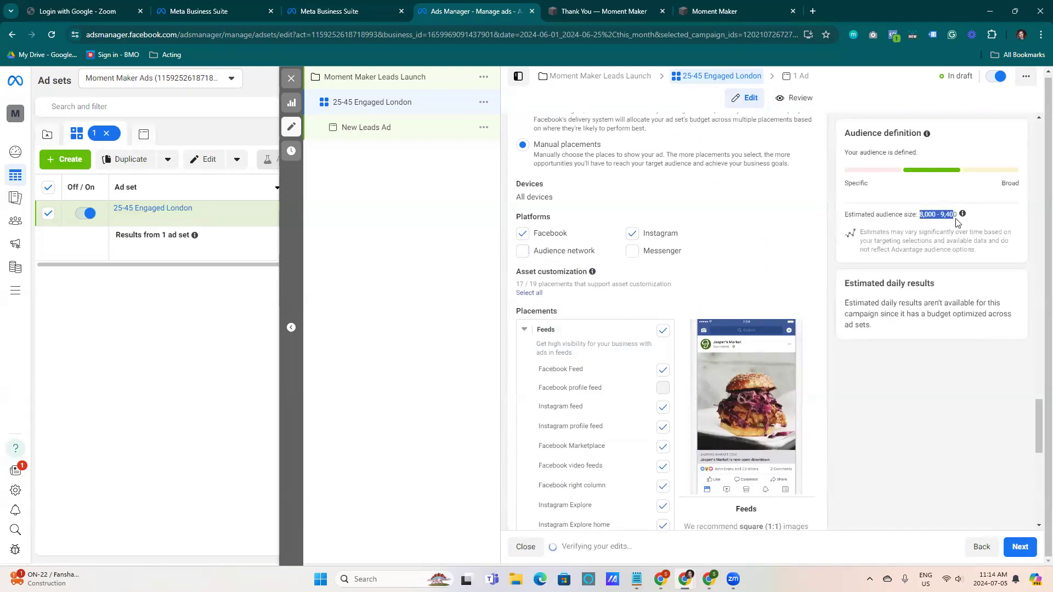
click(722, 266)
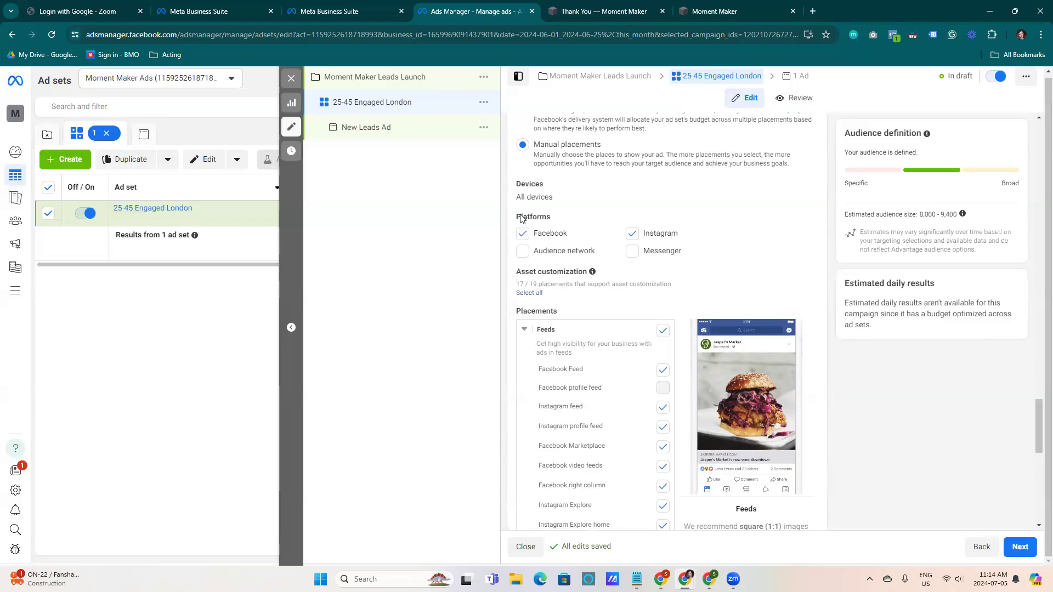
Deselect the Facebook Marketplace, Facebook video feeds, Instagram Explore and Instagram Explore home feed placements
drag(1037, 420, 1037, 435)
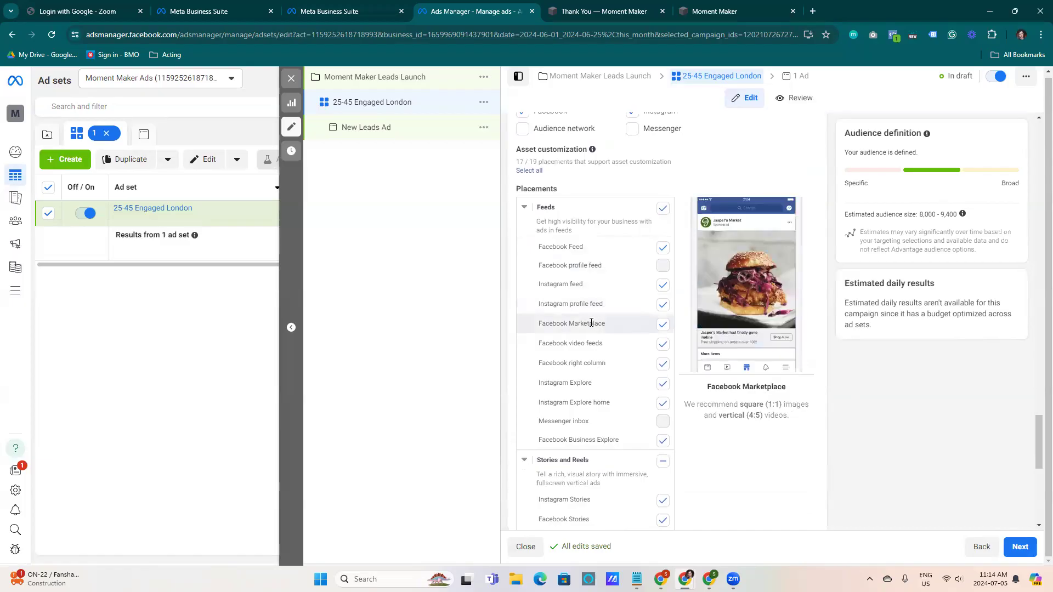
click(662, 325)
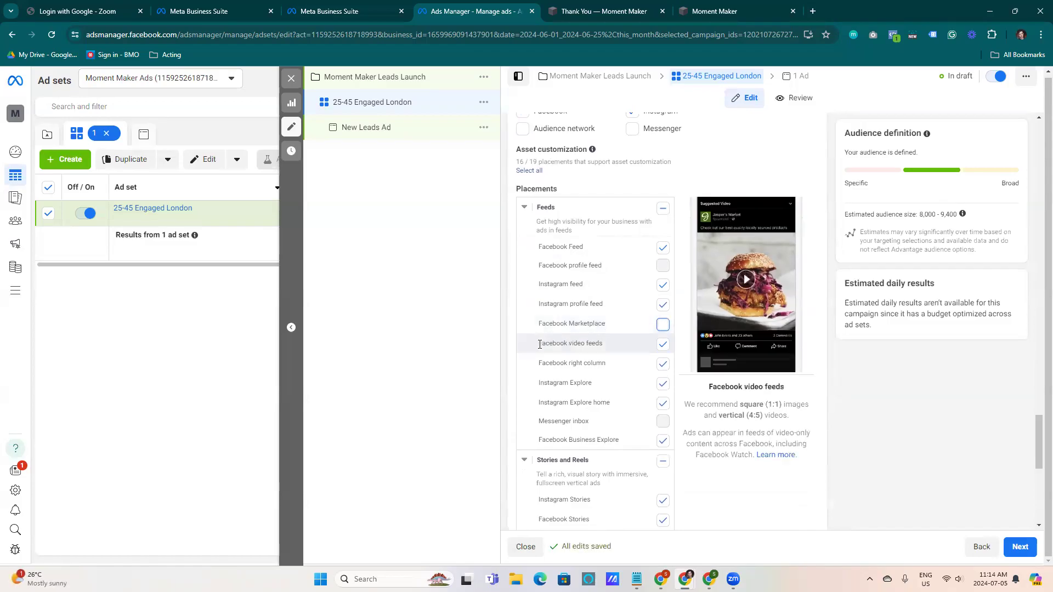
click(662, 344)
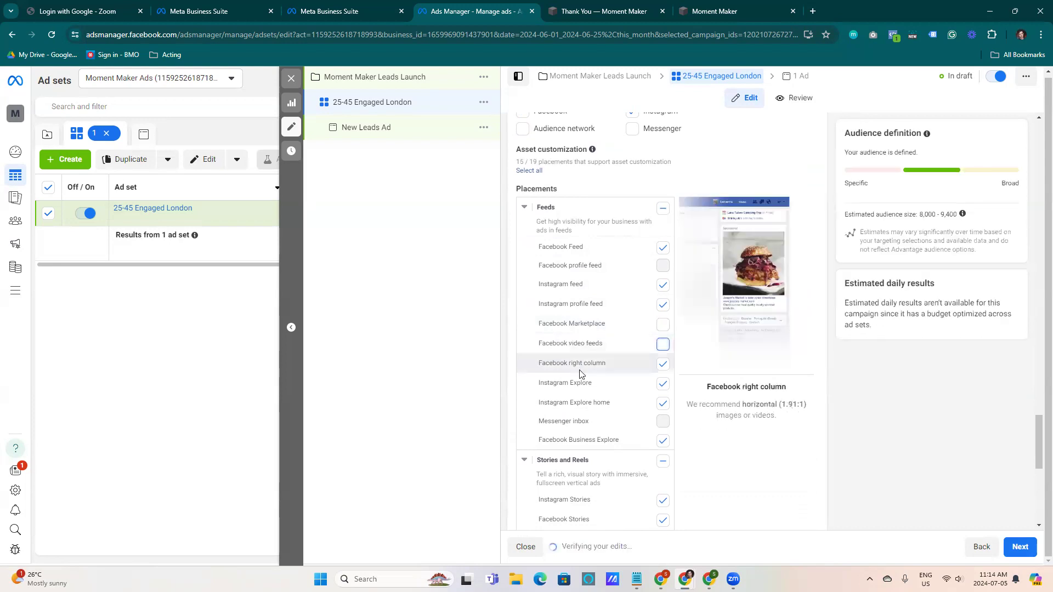
click(662, 384)
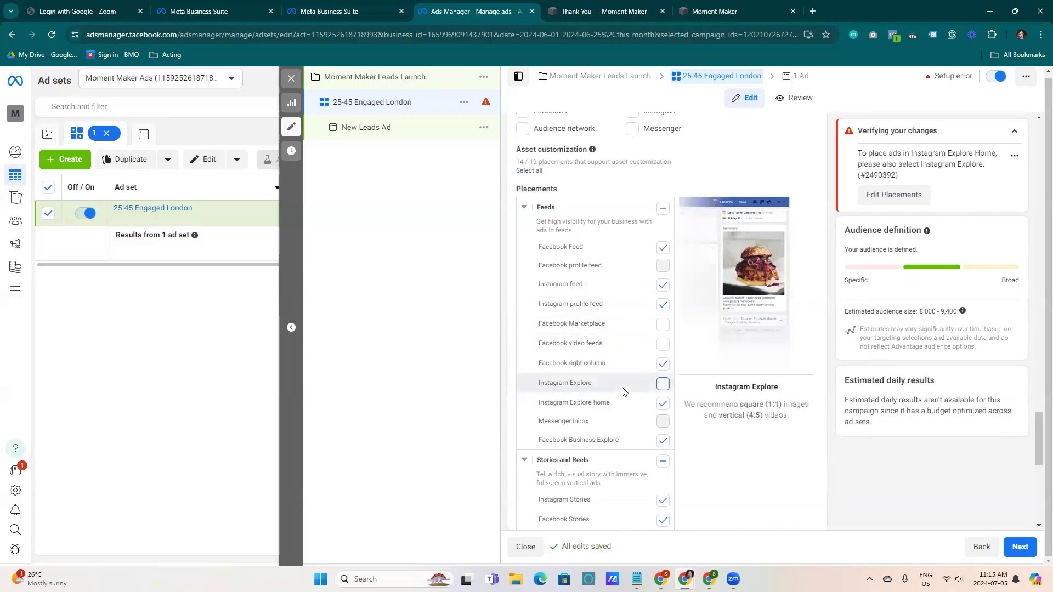
click(663, 404)
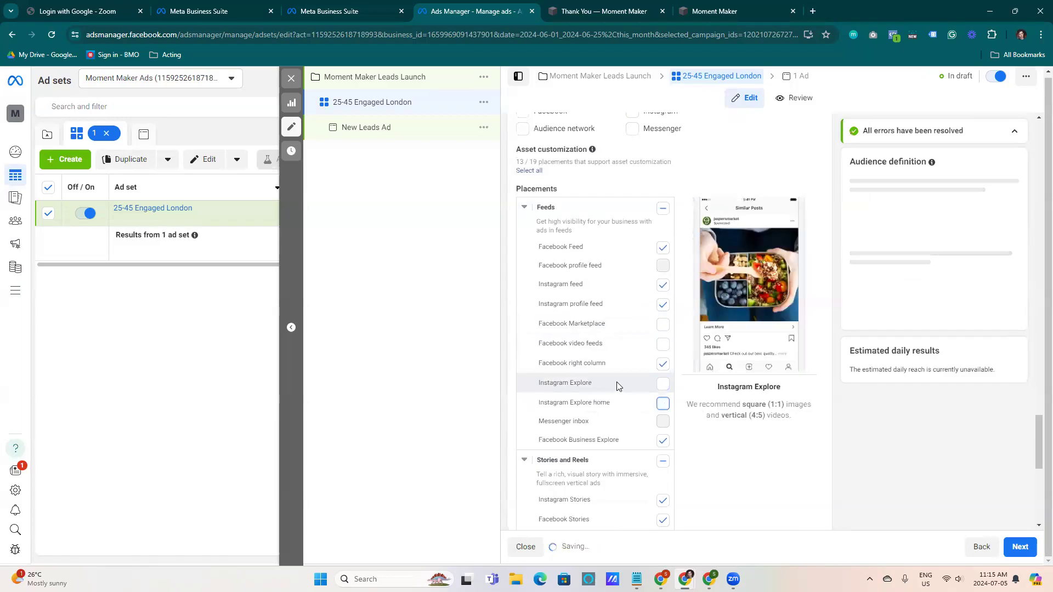
Deselect the Instagram Reels and Facebook Reels placements under Stories and Reels
scroll(623, 384, down, 3)
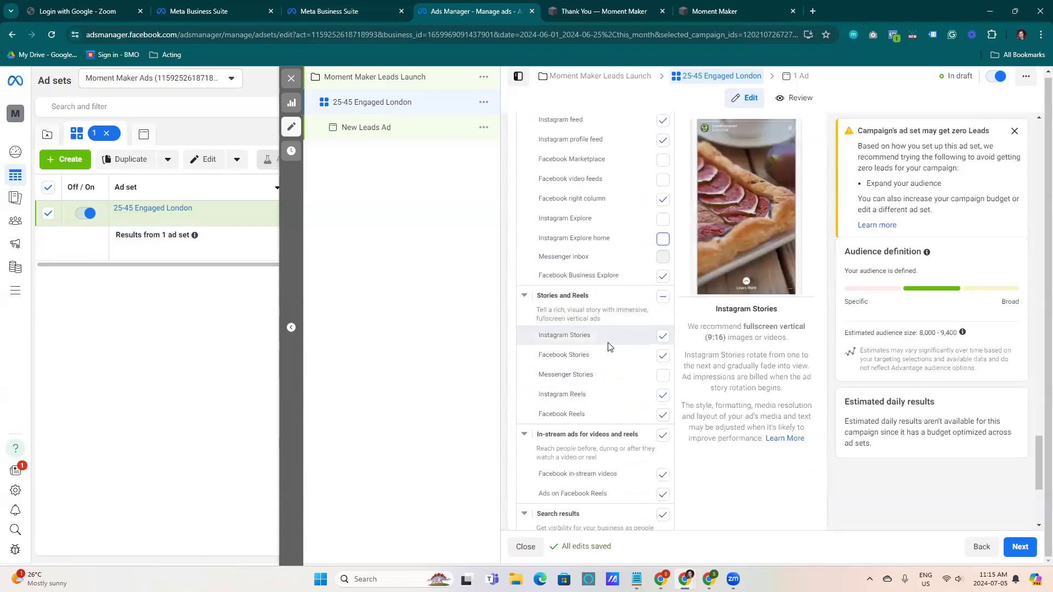
click(663, 395)
click(664, 415)
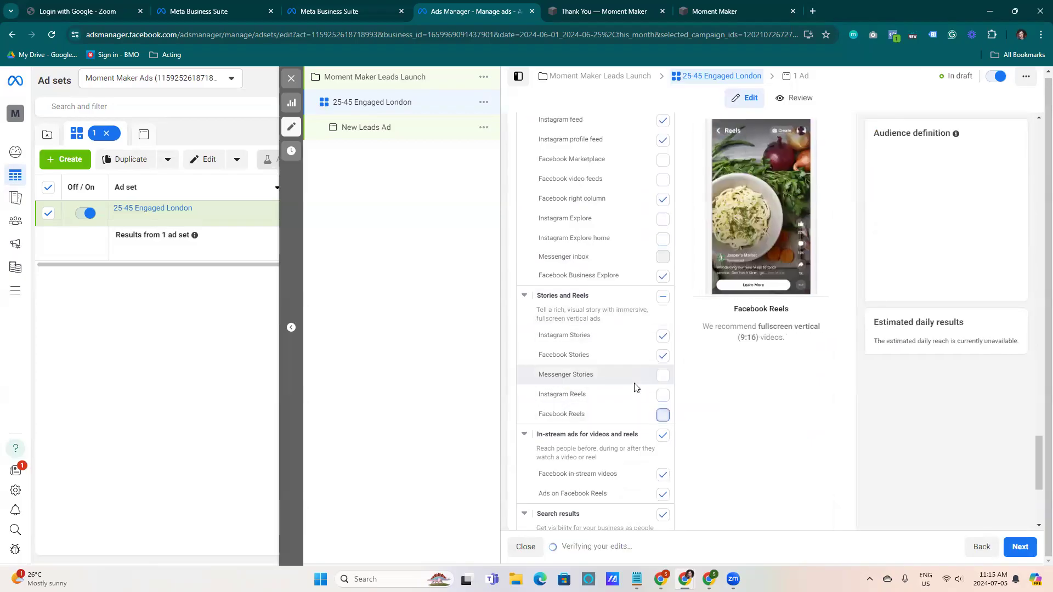
Deselect the in-stream ads for videos and reels group and the search results group of placements
scroll(560, 438, down, 2)
scroll(567, 430, down, 1)
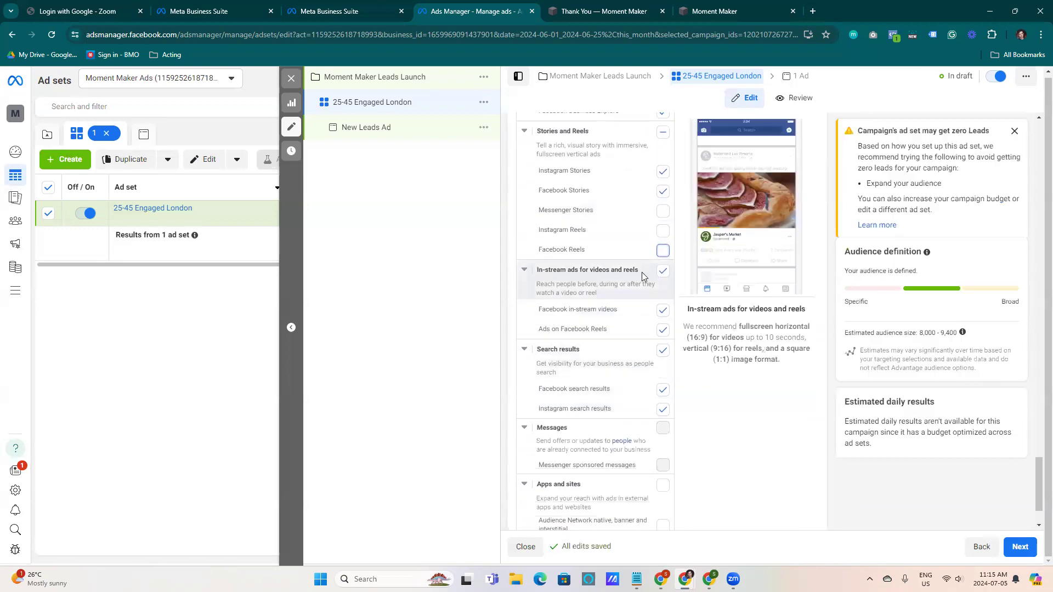
click(662, 272)
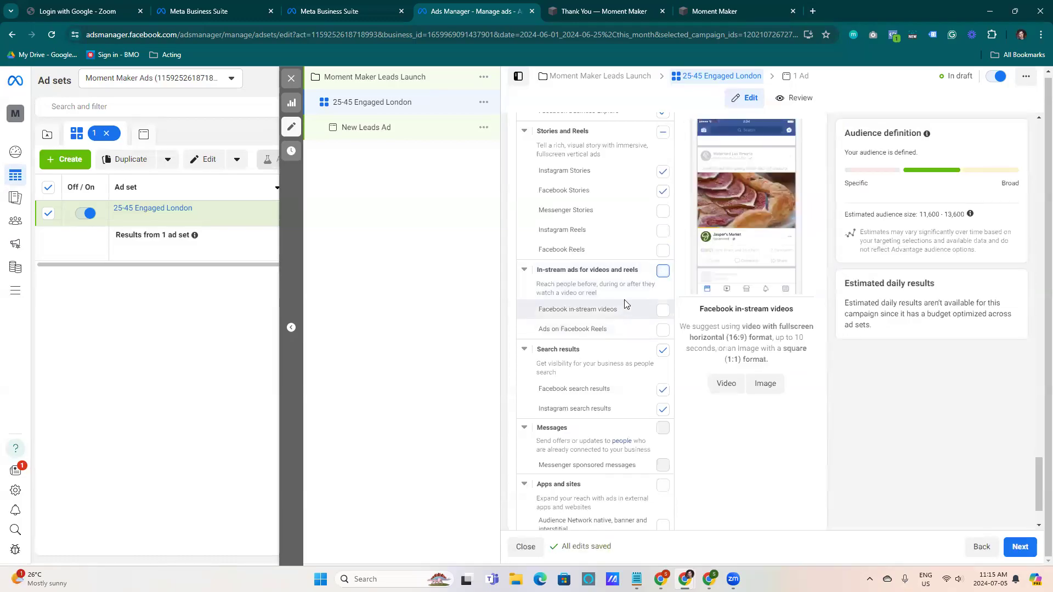
scroll(628, 300, down, 1)
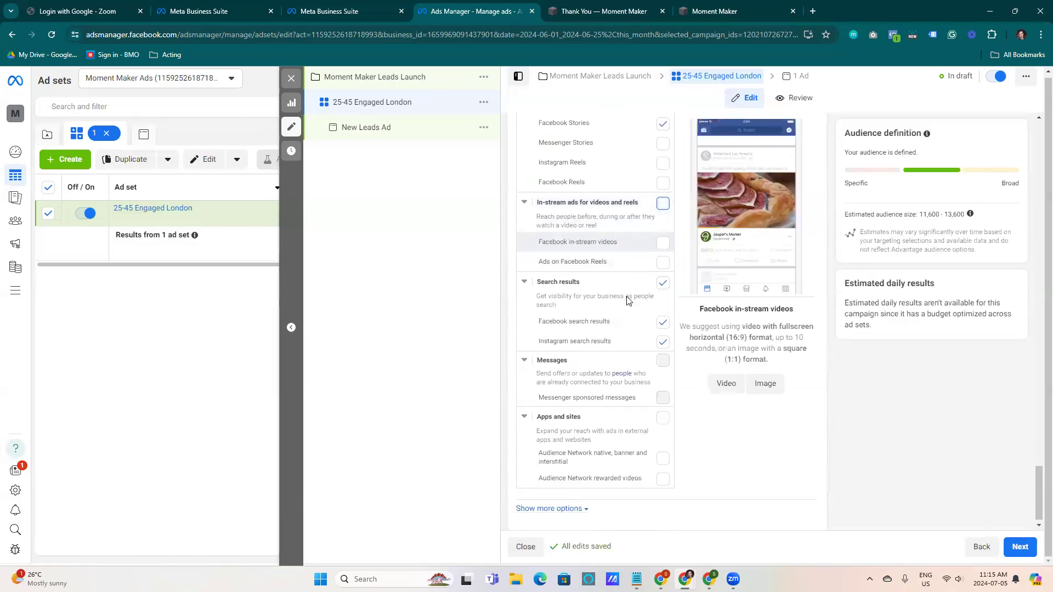
click(664, 275)
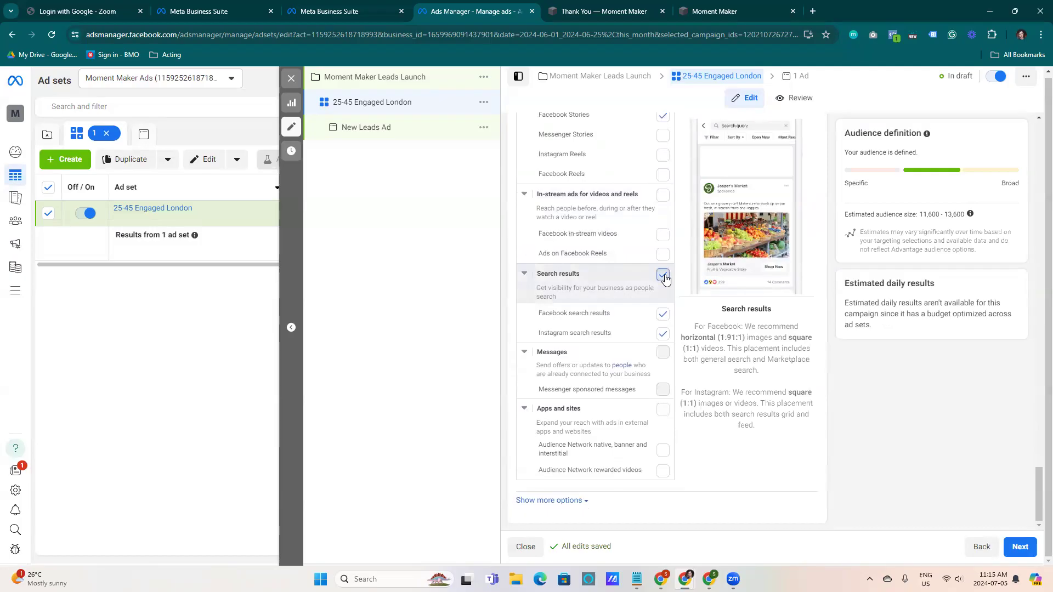
click(663, 276)
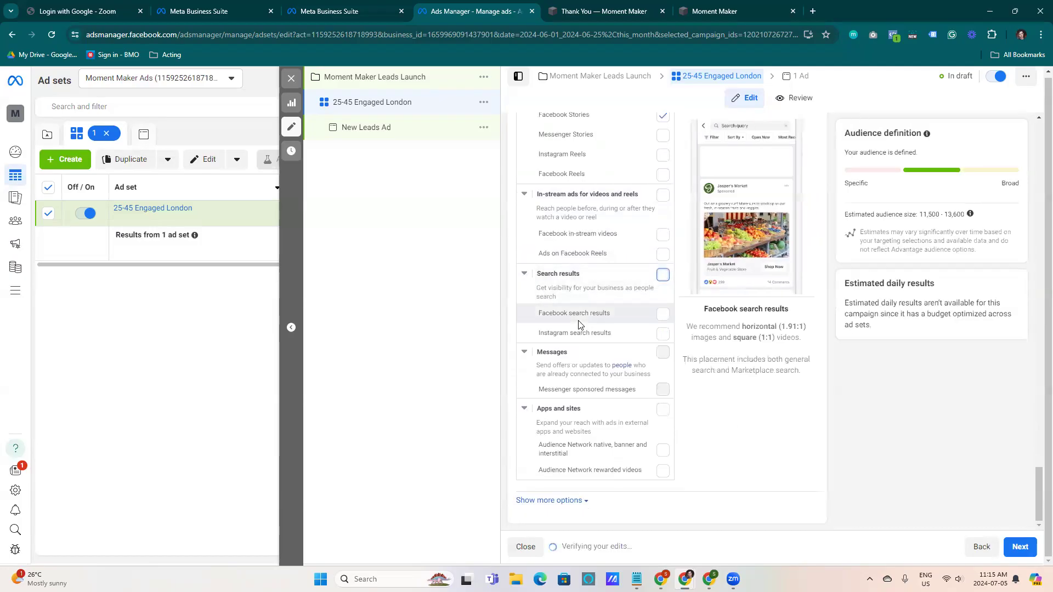
Continue to the ad level and rename the ad Moment Maker Leads A
drag(1038, 494, 1006, 479)
scroll(1007, 481, down, 3)
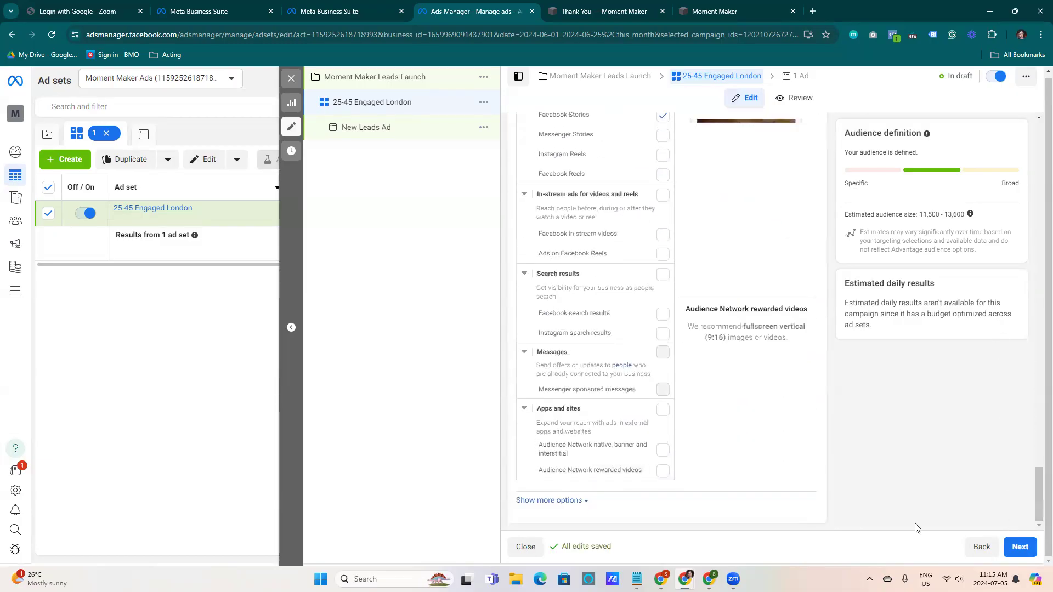
click(1016, 548)
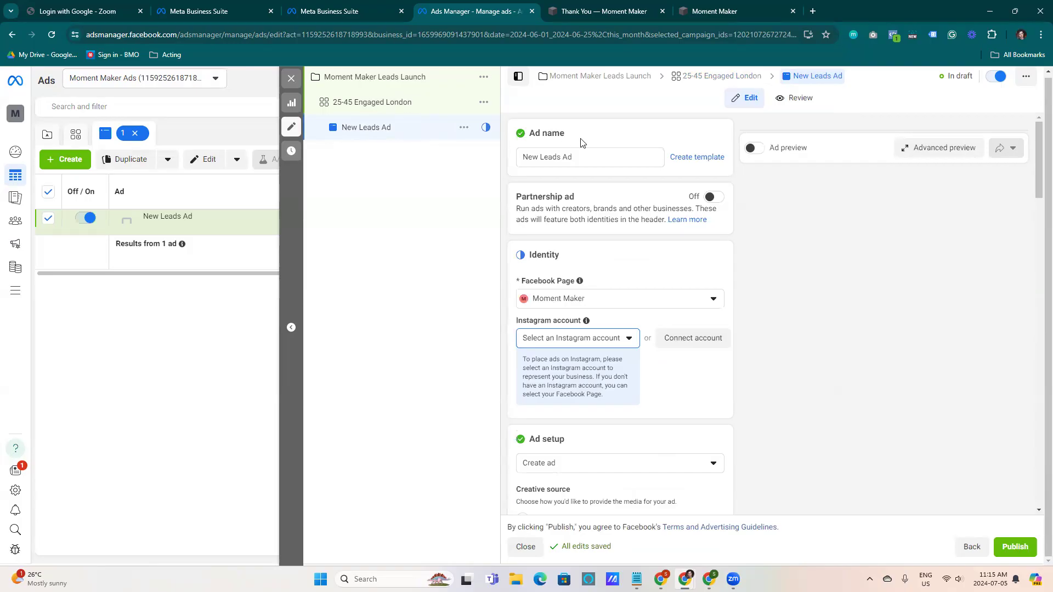
drag(603, 153, 462, 159)
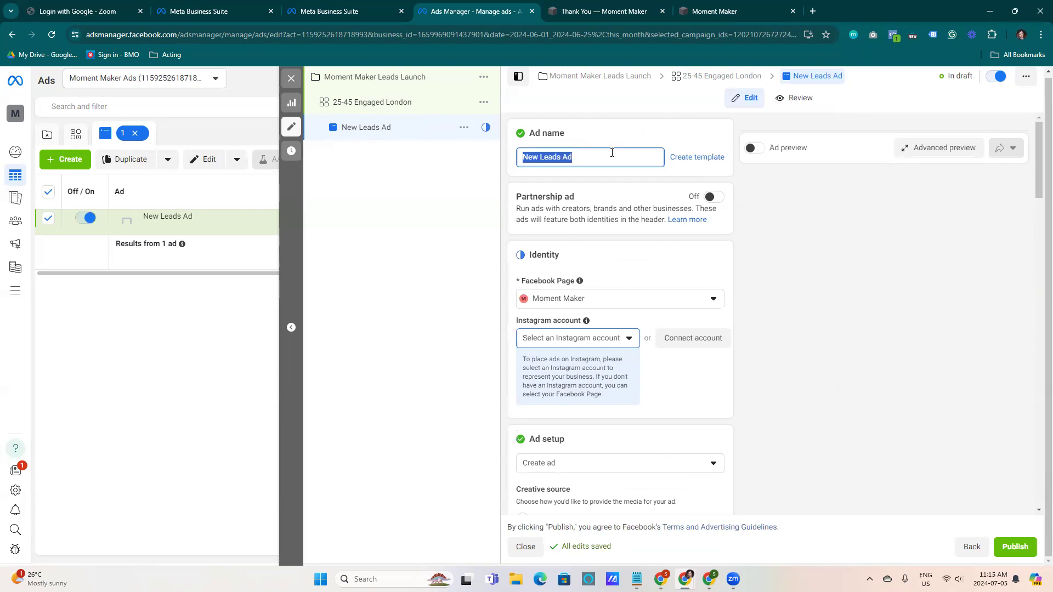
text(Moment Maker)
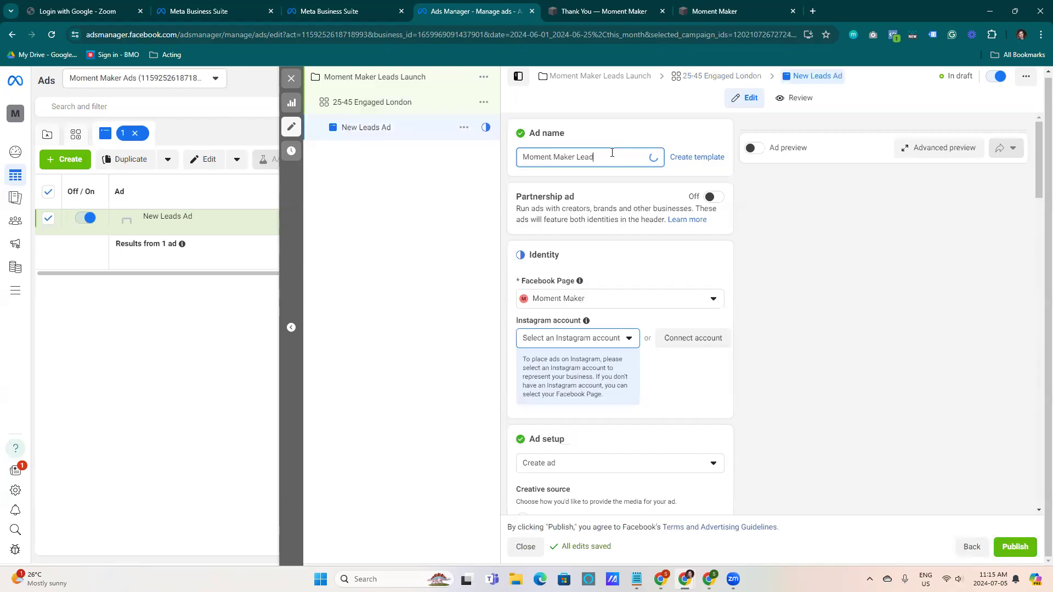
click(644, 189)
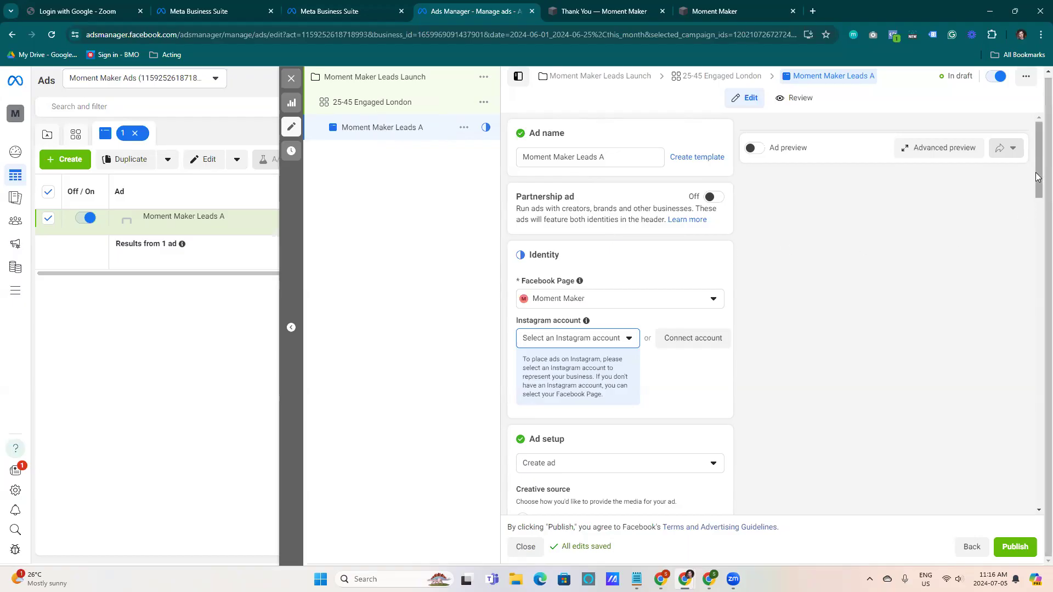
Search the Instagram account selector for momentmkr
scroll(1038, 163, down, 2)
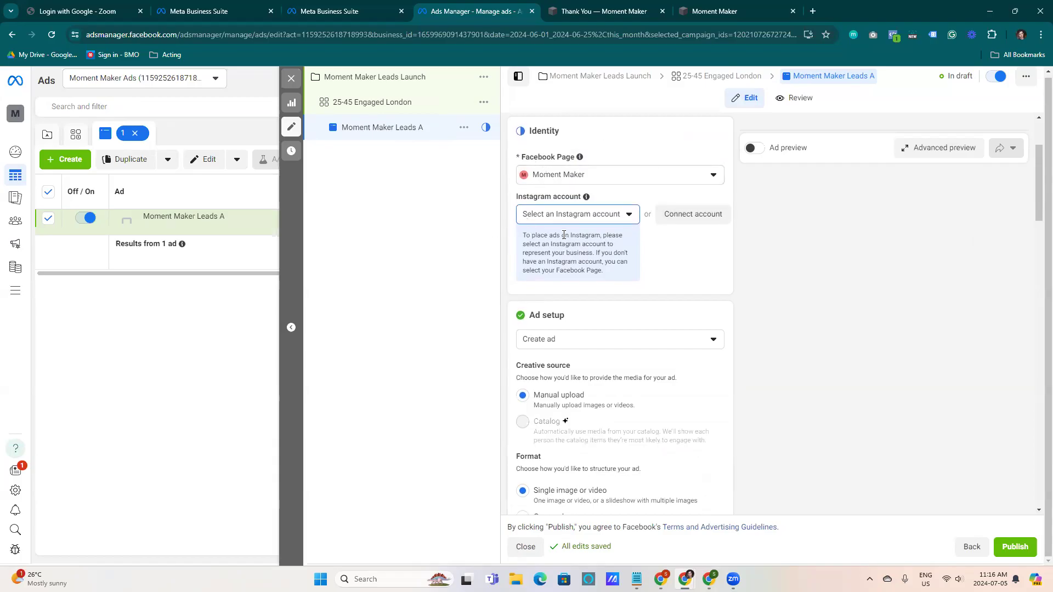
mouse_move(582, 160)
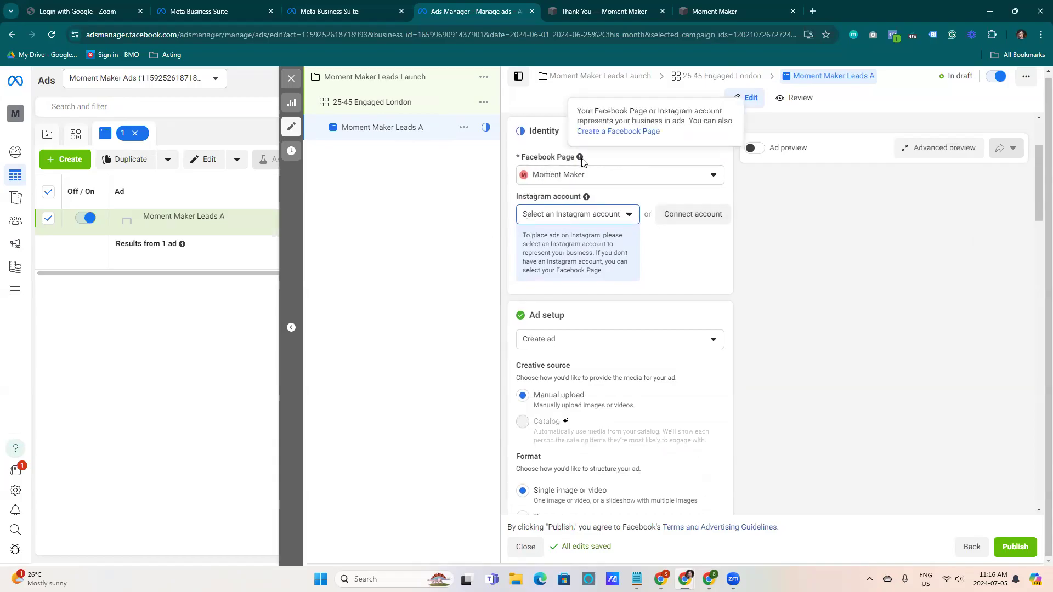
click(551, 217)
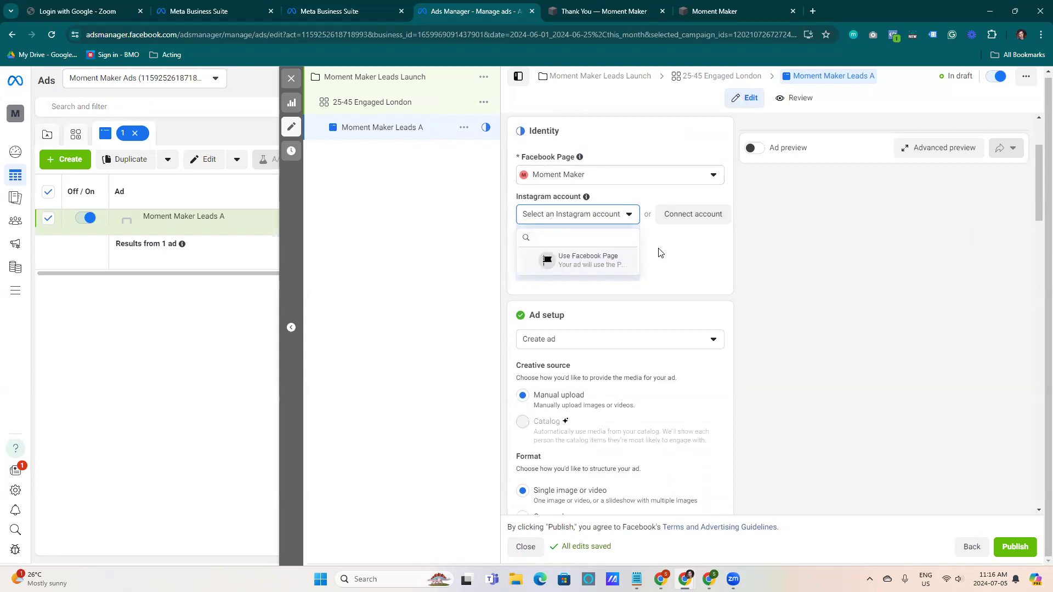
click(629, 222)
click(629, 222)
click(601, 259)
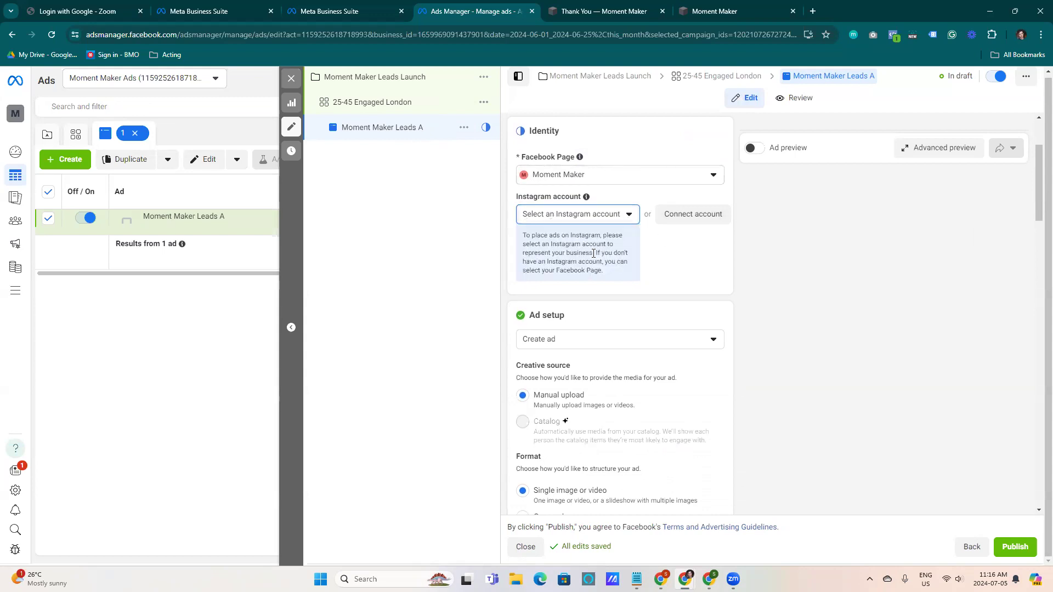
click(606, 214)
click(583, 263)
click(559, 220)
text(momentmkr)
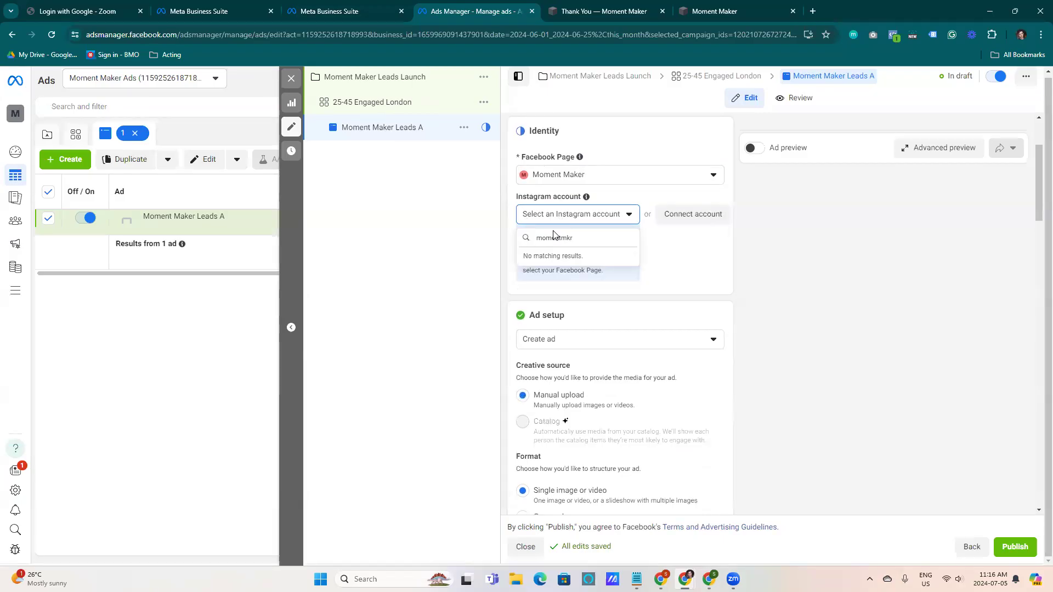
click(674, 250)
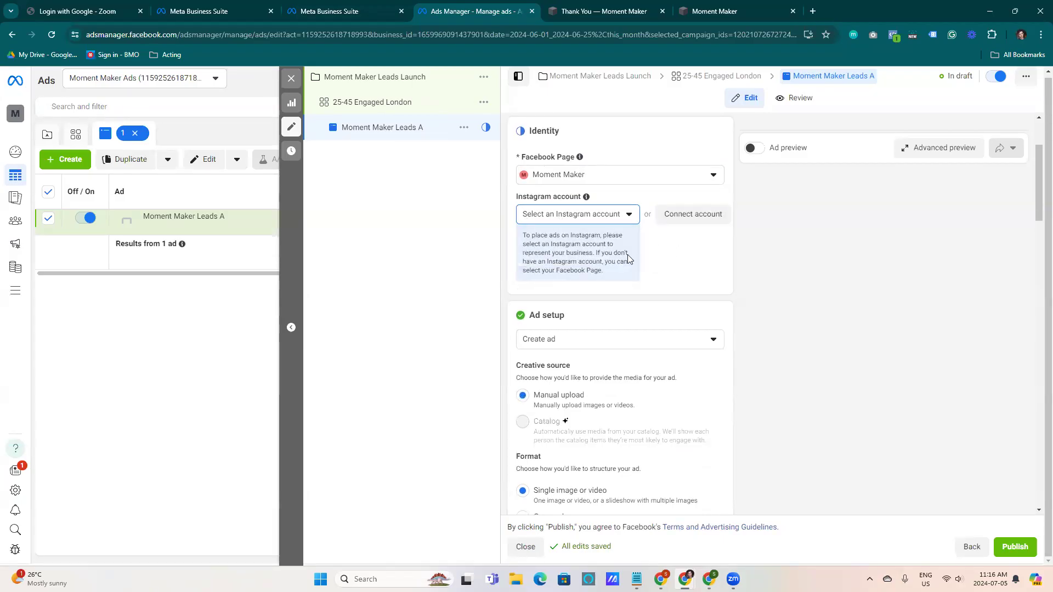
In business settings, assign your own user full control (Everything) of the momentmkr Instagram account
click(345, 11)
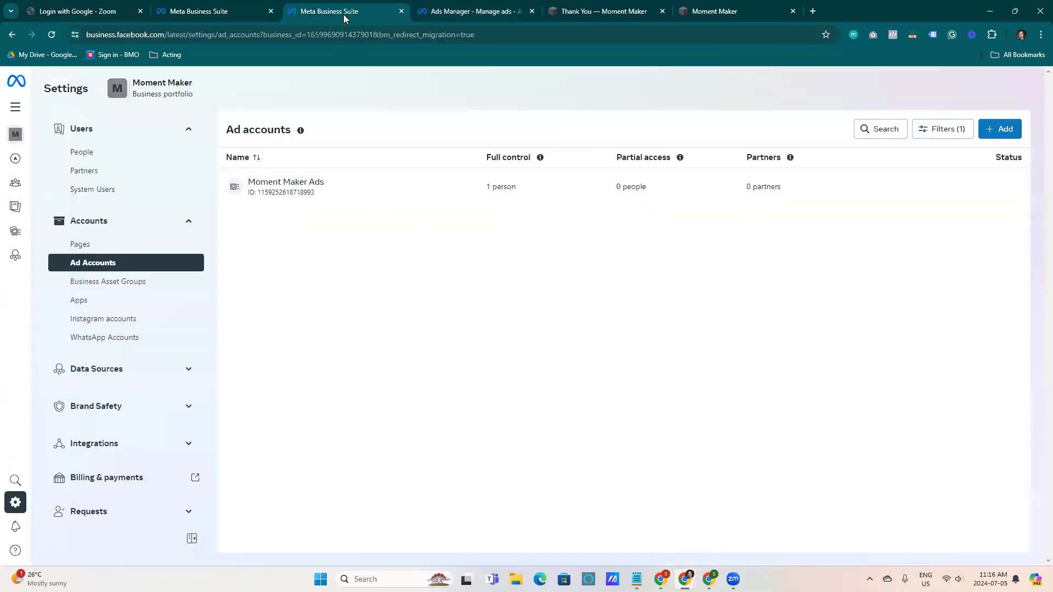
click(81, 320)
click(332, 189)
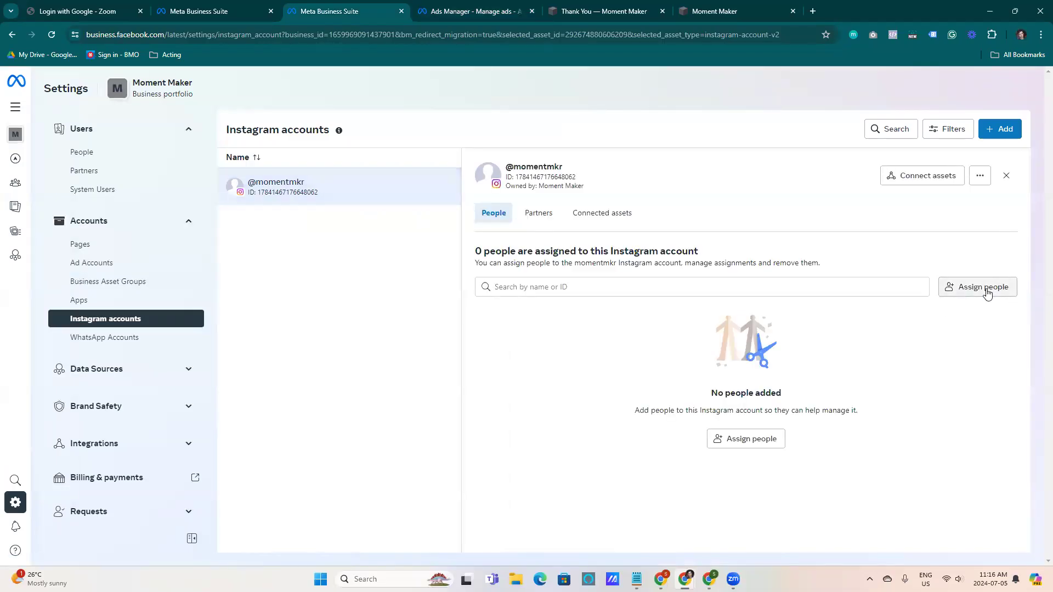
click(981, 287)
click(384, 226)
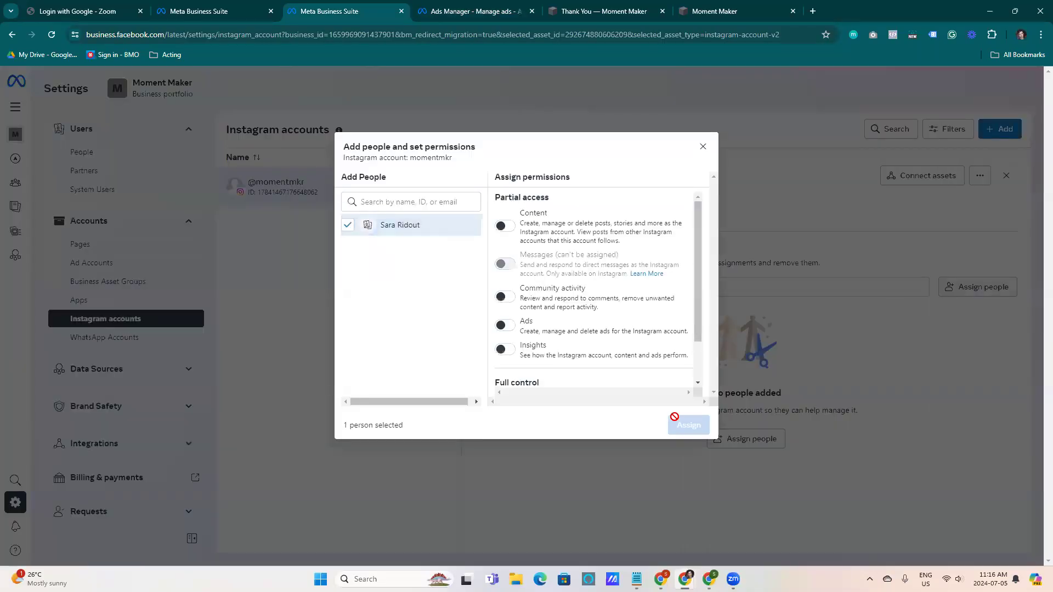
scroll(546, 355, down, 1)
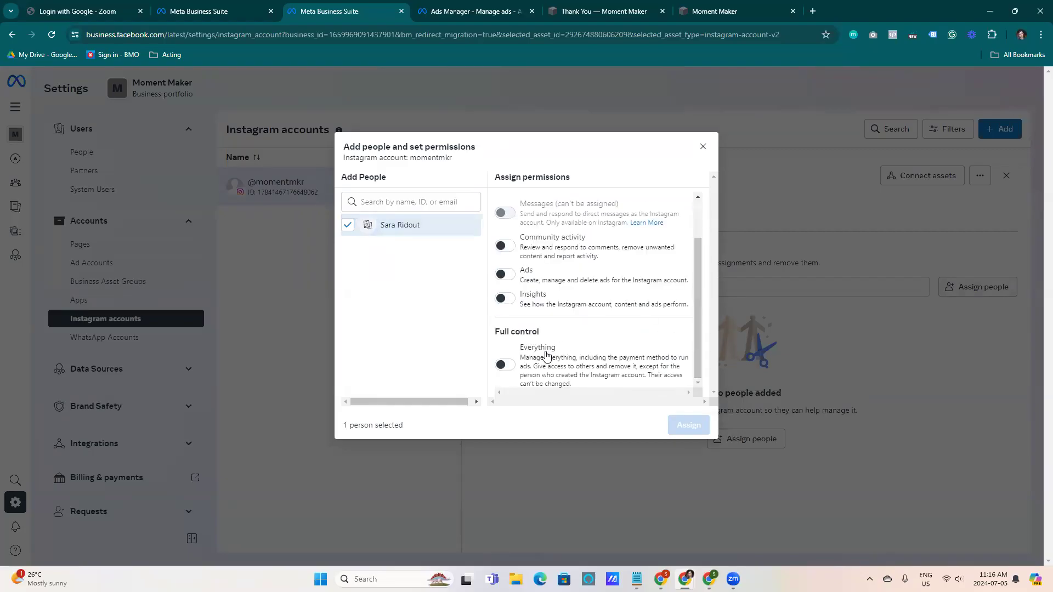
click(503, 366)
click(686, 425)
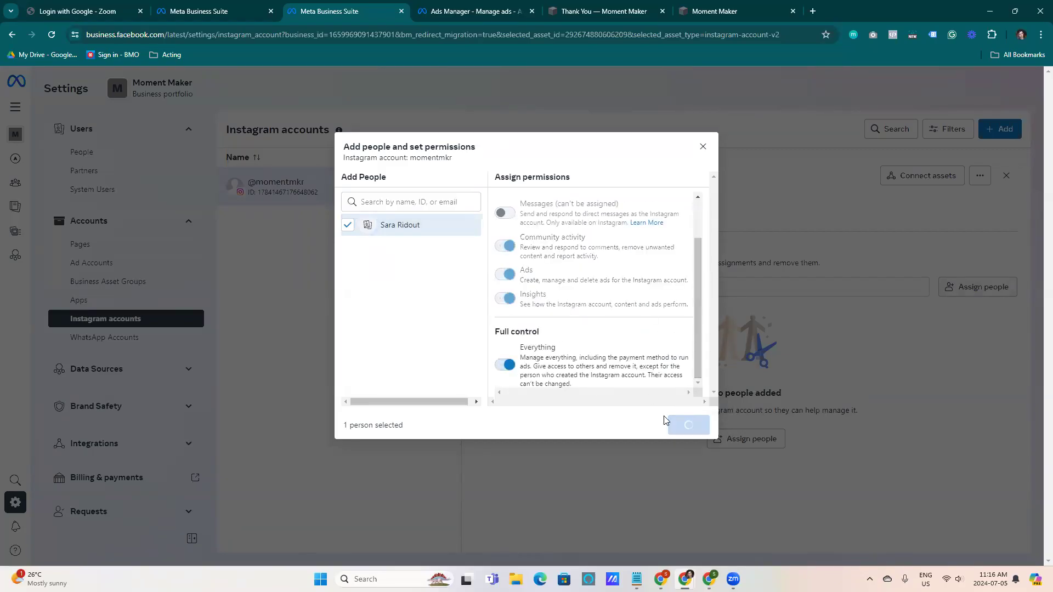
click(663, 378)
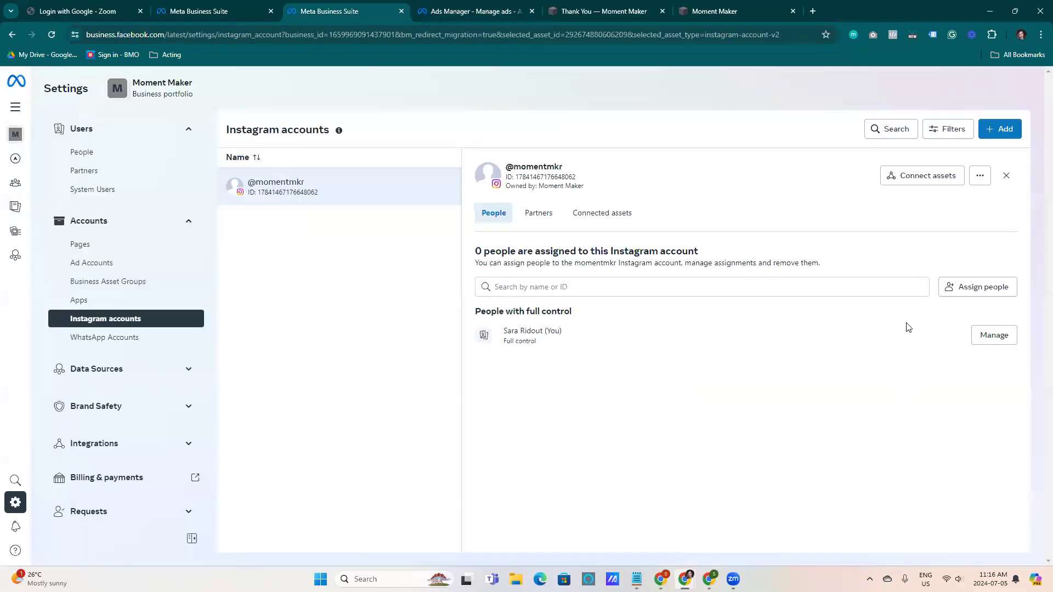
Connect the Moment Maker Ads ad account as an asset of the momentmkr Instagram account
click(927, 177)
click(476, 253)
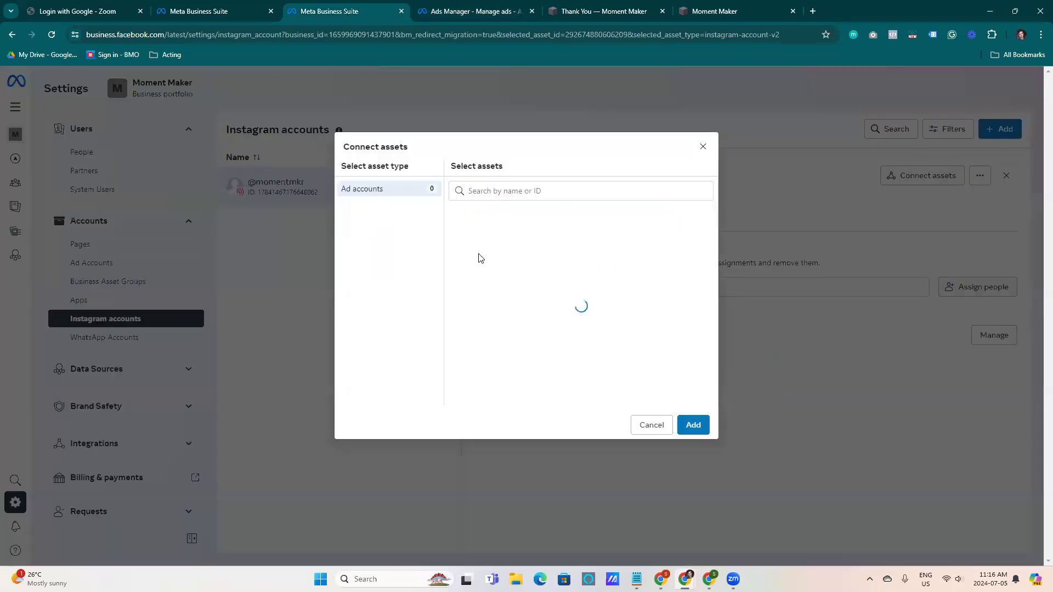
click(497, 222)
click(693, 425)
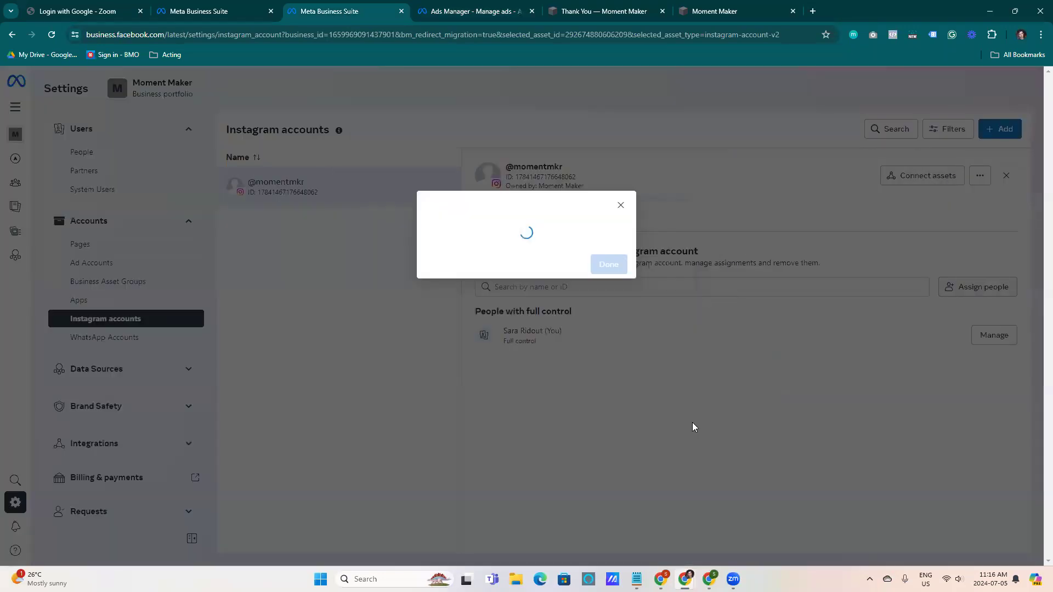
click(607, 292)
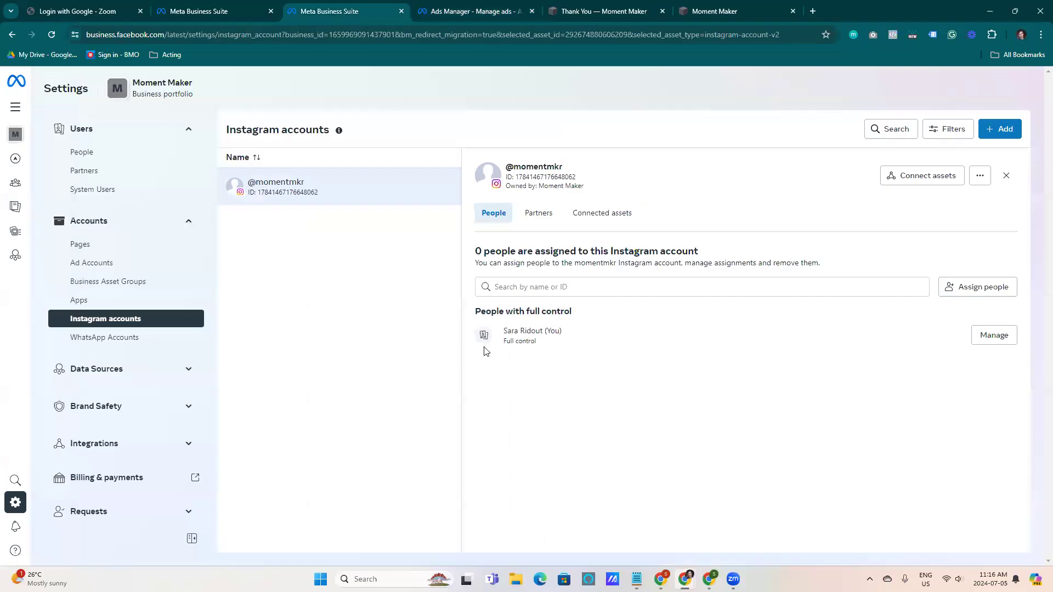
Reload Ads Manager, reopen the Moment Maker Leads A ad and select momentmkr as its Instagram account
click(498, 13)
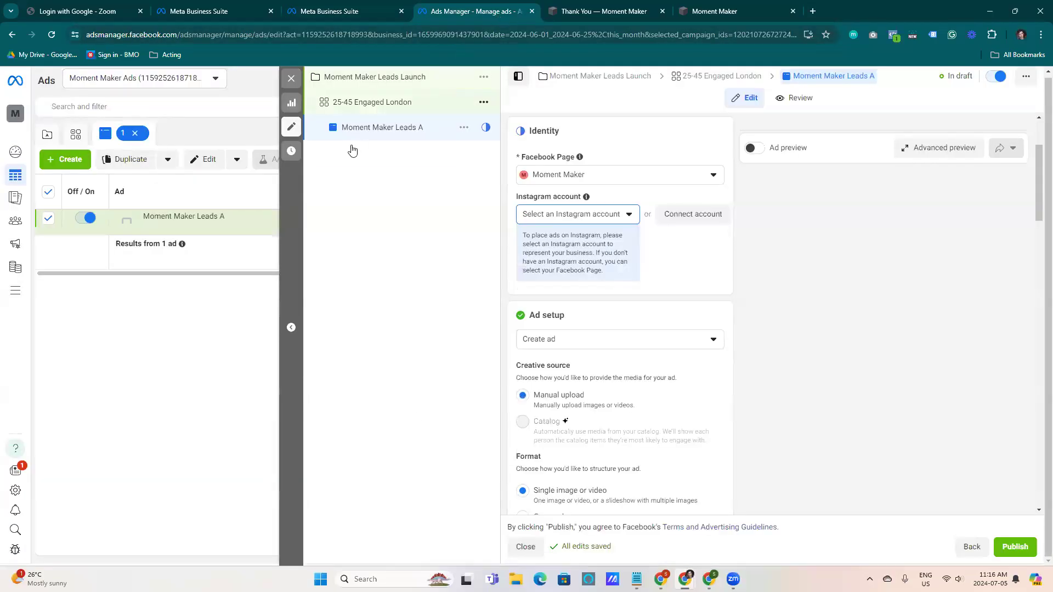
click(590, 214)
click(679, 264)
click(291, 78)
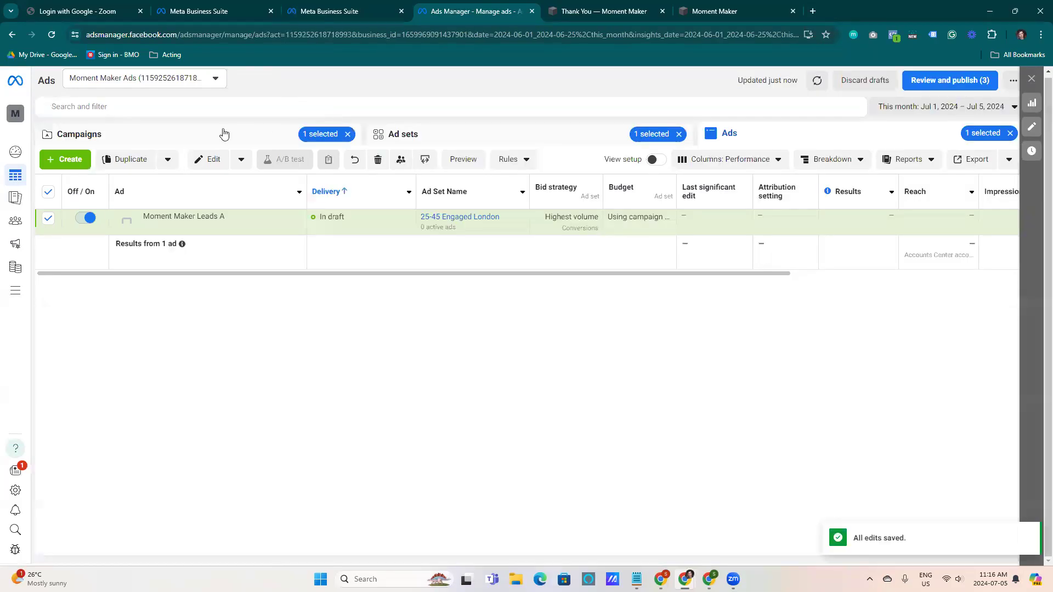
click(51, 34)
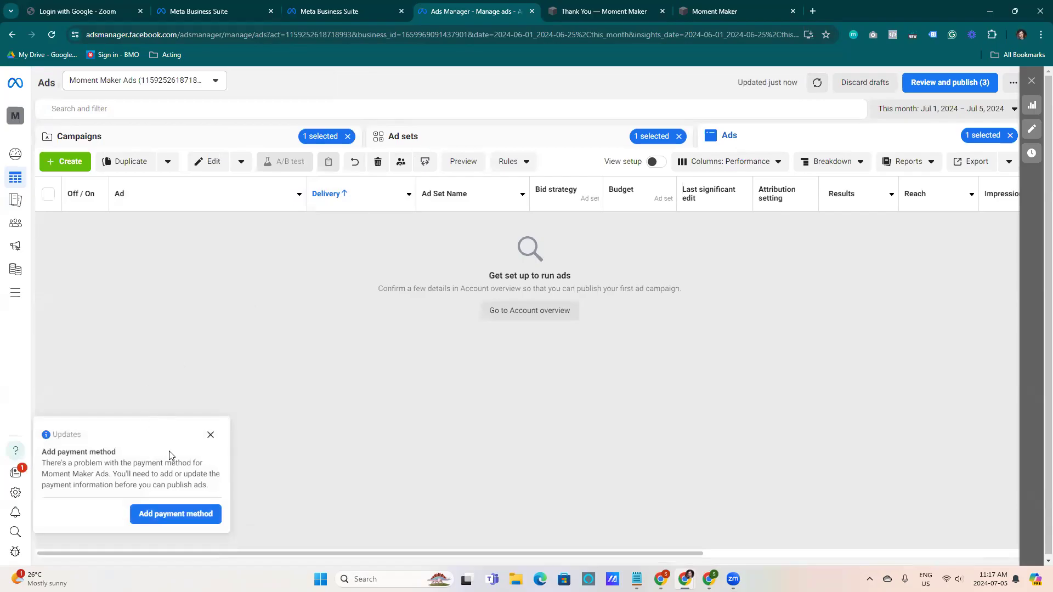
click(211, 435)
click(543, 142)
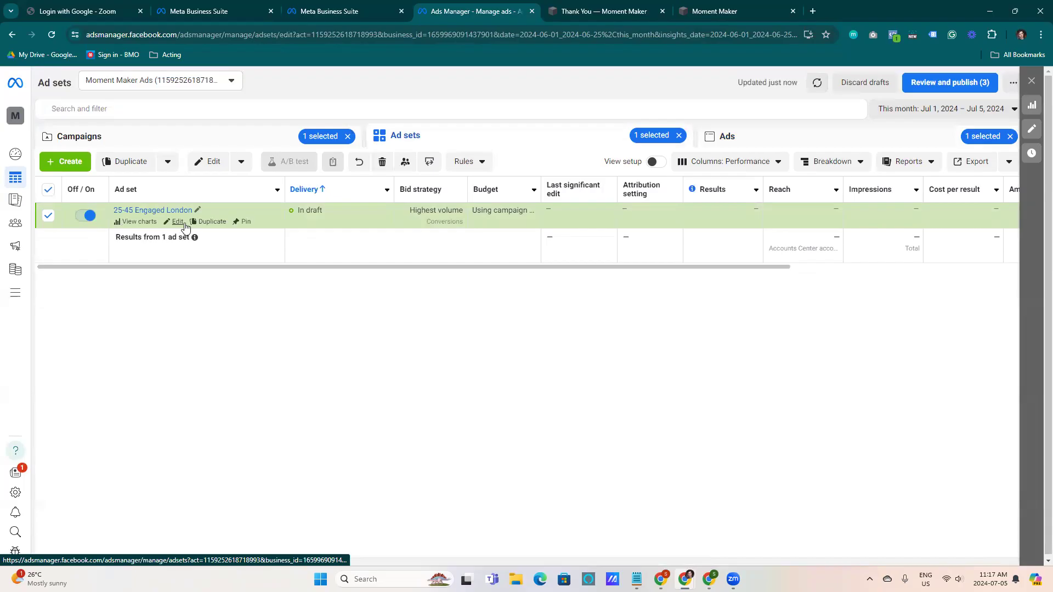
click(178, 223)
click(367, 134)
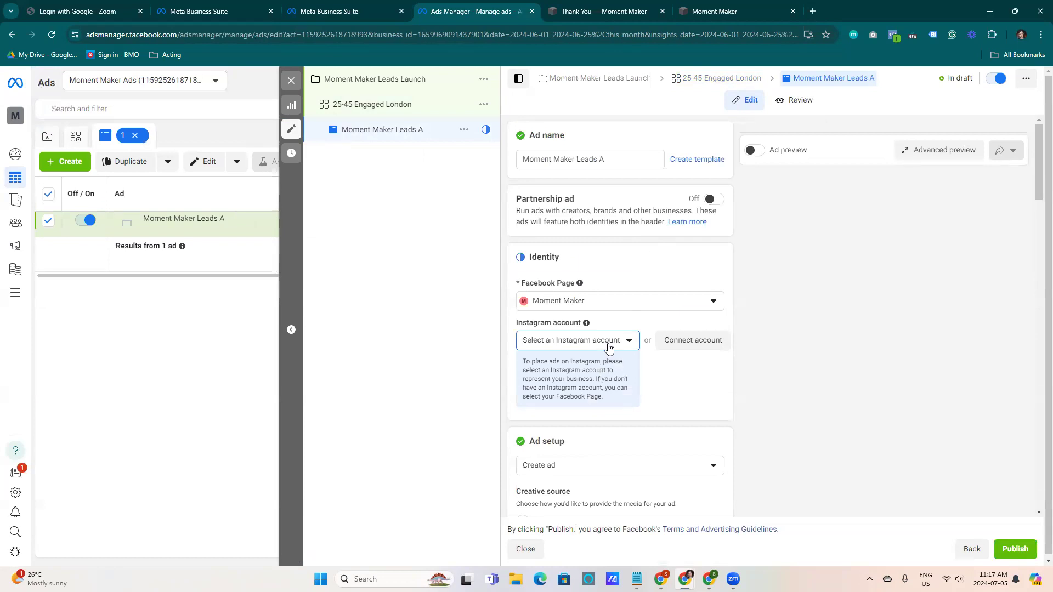
scroll(609, 349, down, 1)
click(604, 296)
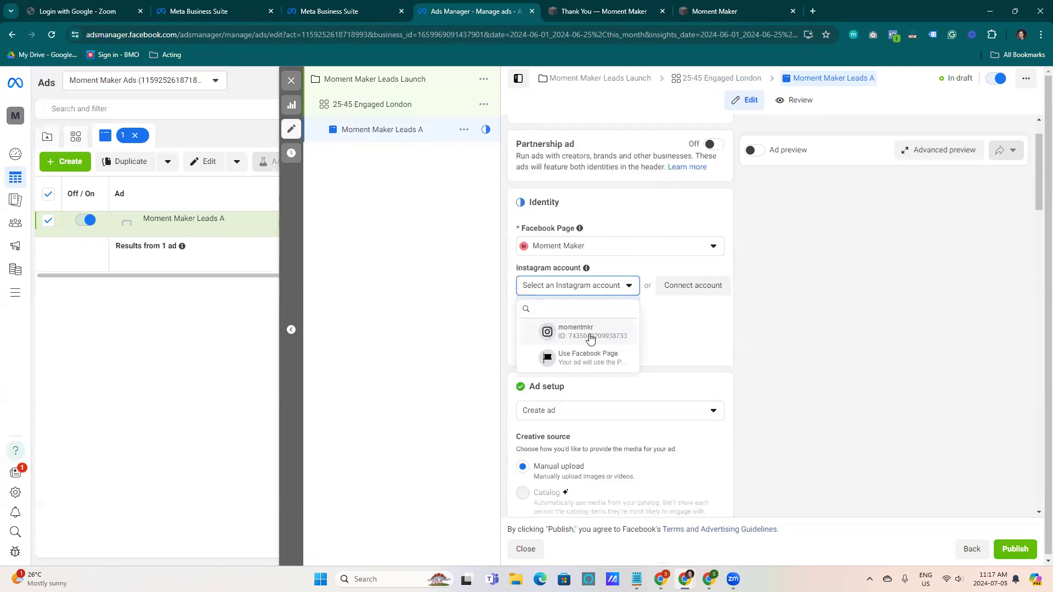
click(585, 328)
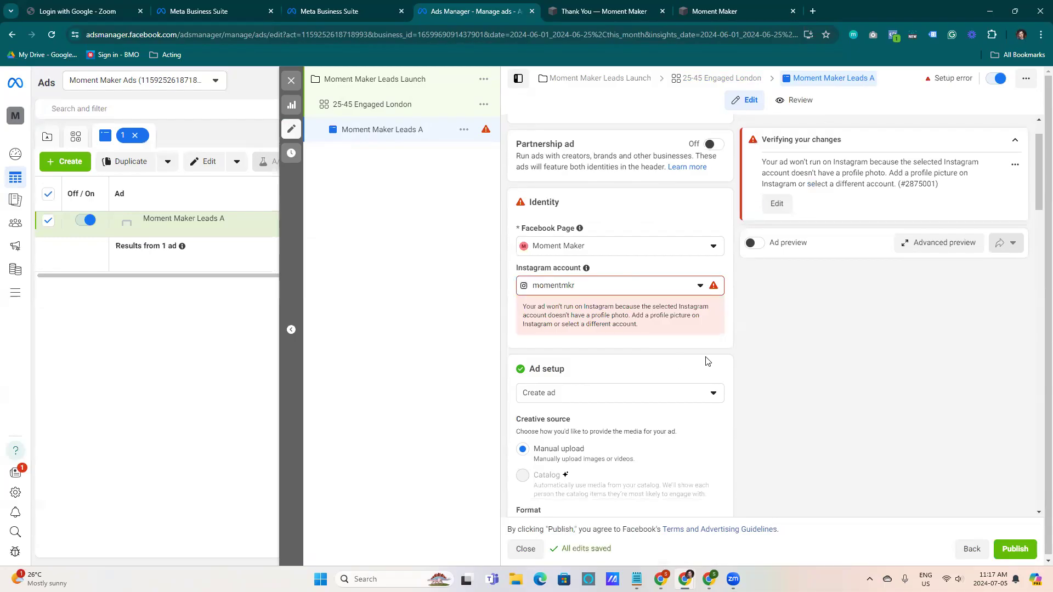
drag(547, 310, 623, 307)
click(675, 330)
click(675, 345)
drag(1038, 152, 1038, 180)
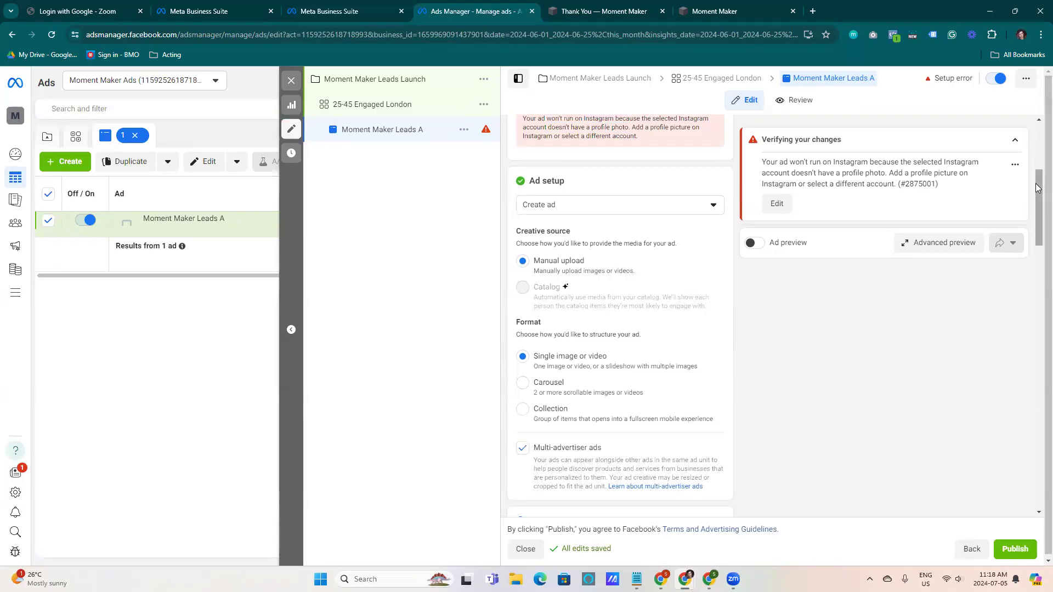
scroll(1038, 211, down, 2)
drag(1037, 211, 1023, 252)
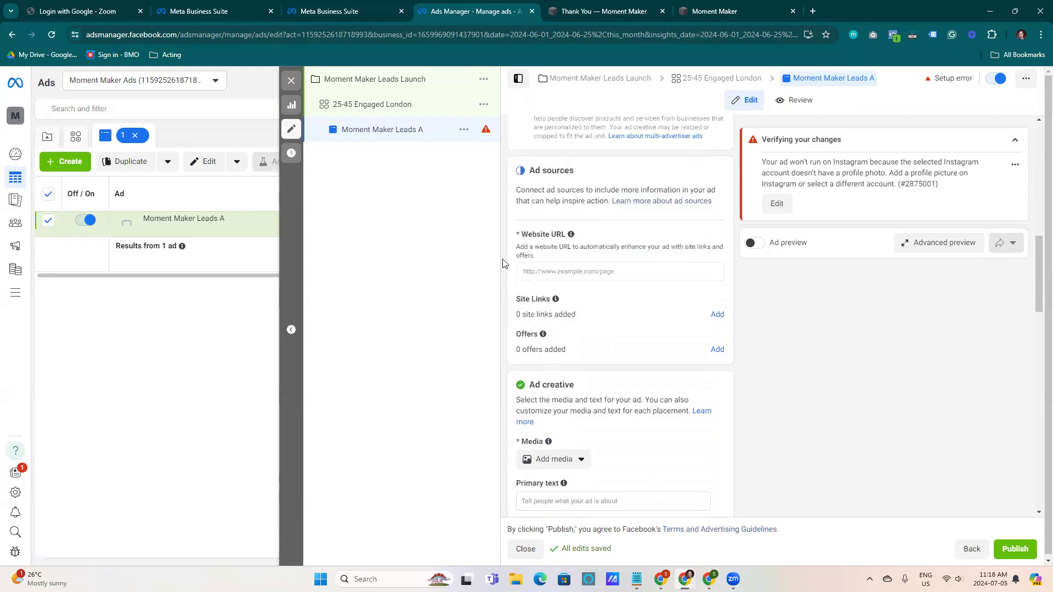
click(558, 270)
text(www.ome)
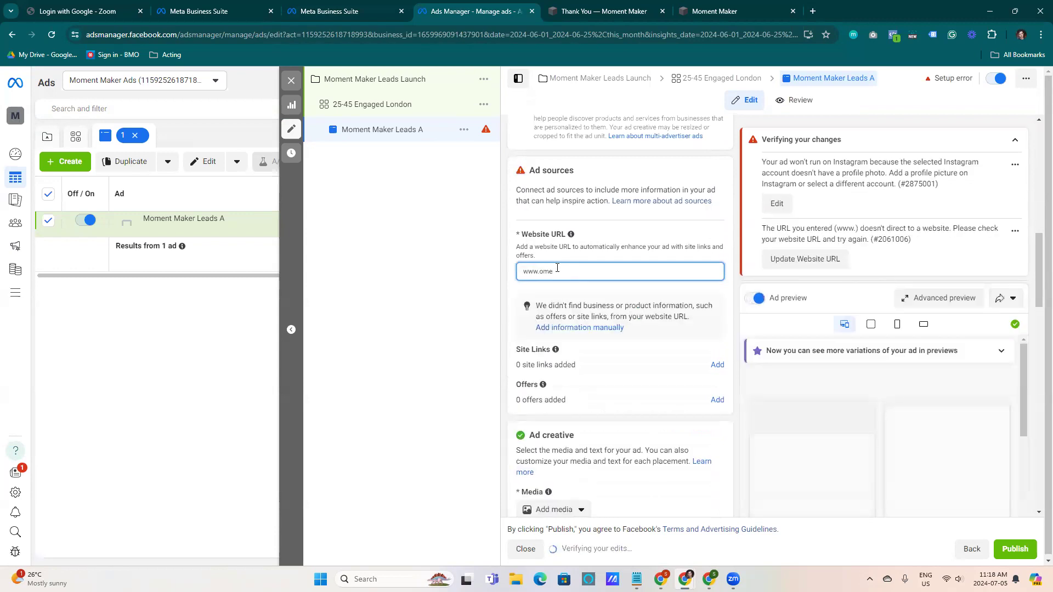
key(BackSpace)
key(BackSpace)
key(BackSpace)
text(moment)
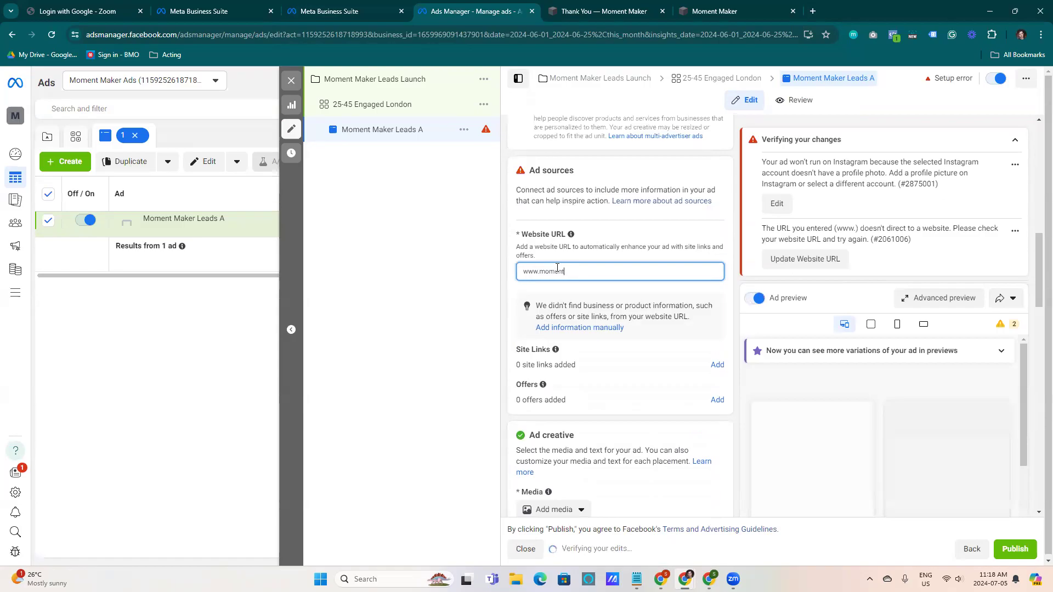
text(maker.com)
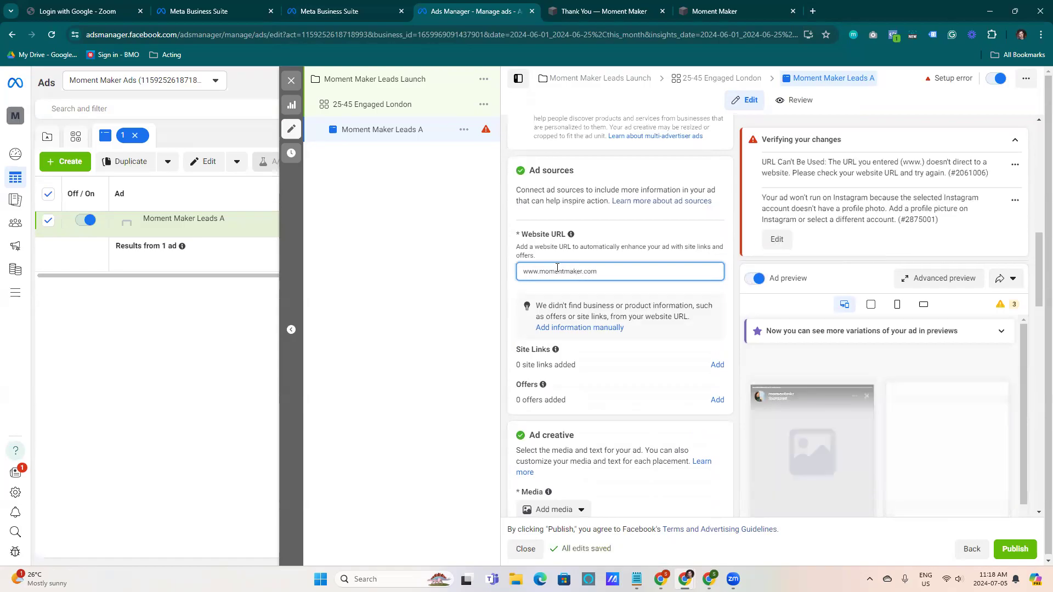
key(BackSpace)
key(BackSpace)
text(a)
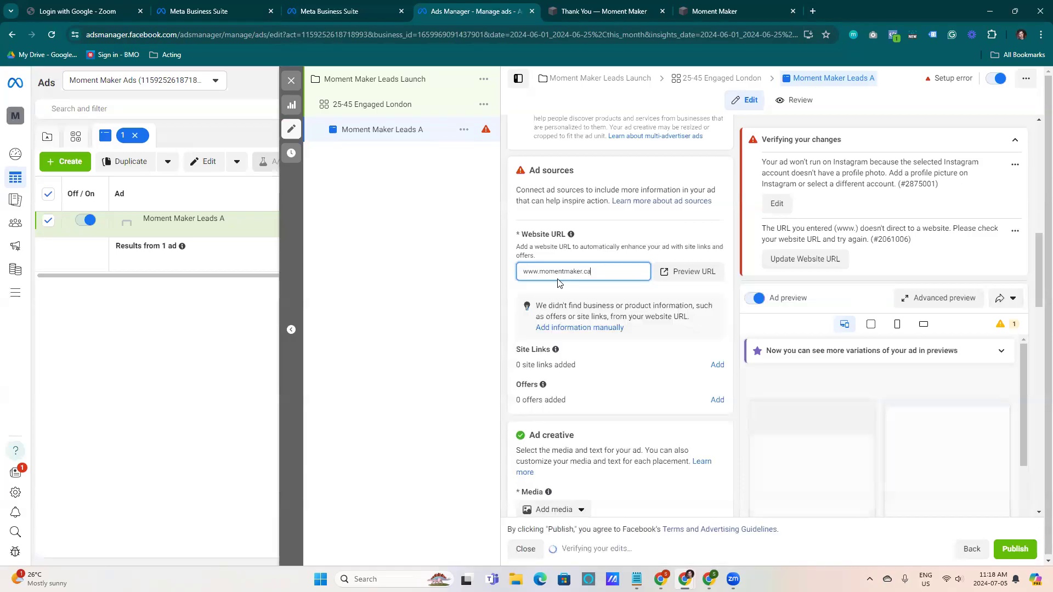
Upload the Business Boss Bottled image from Downloads as the ad's media and continue to cropping
scroll(576, 285, up, 1)
click(586, 344)
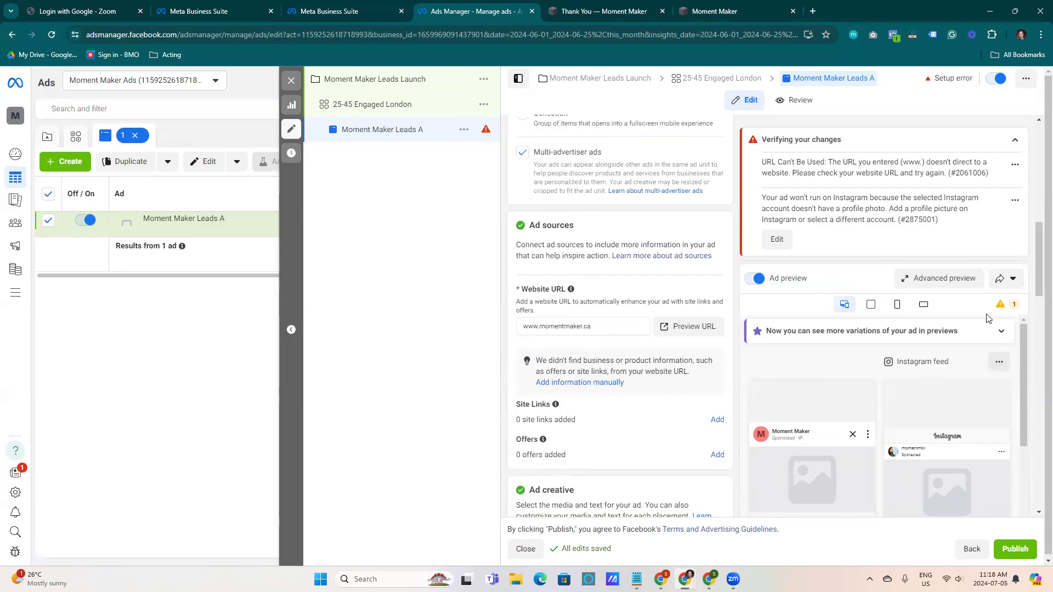
drag(1048, 247, 1035, 306)
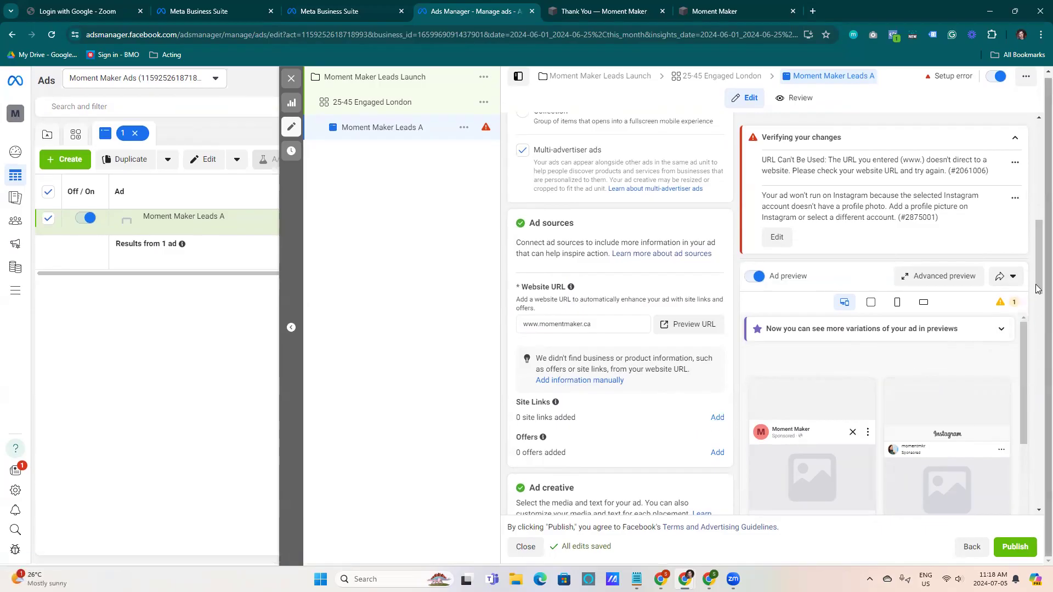
drag(1038, 267, 1038, 333)
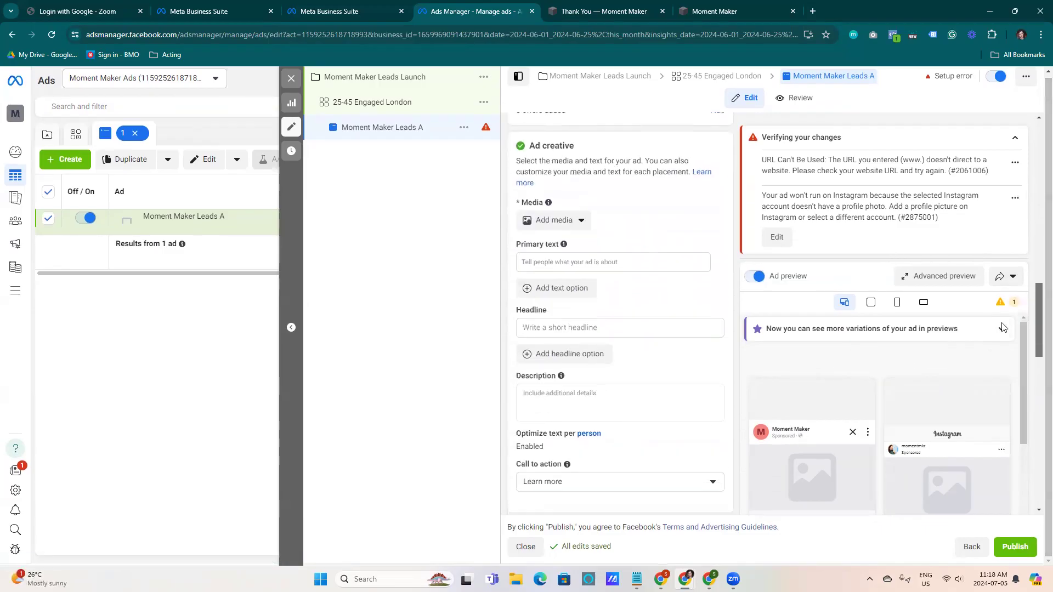
click(571, 225)
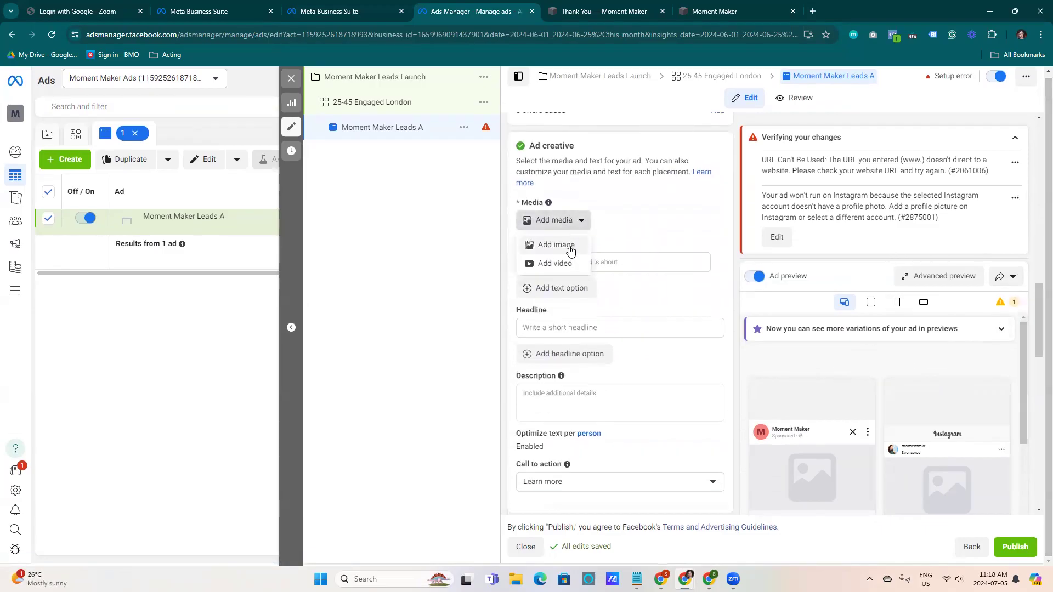
click(566, 247)
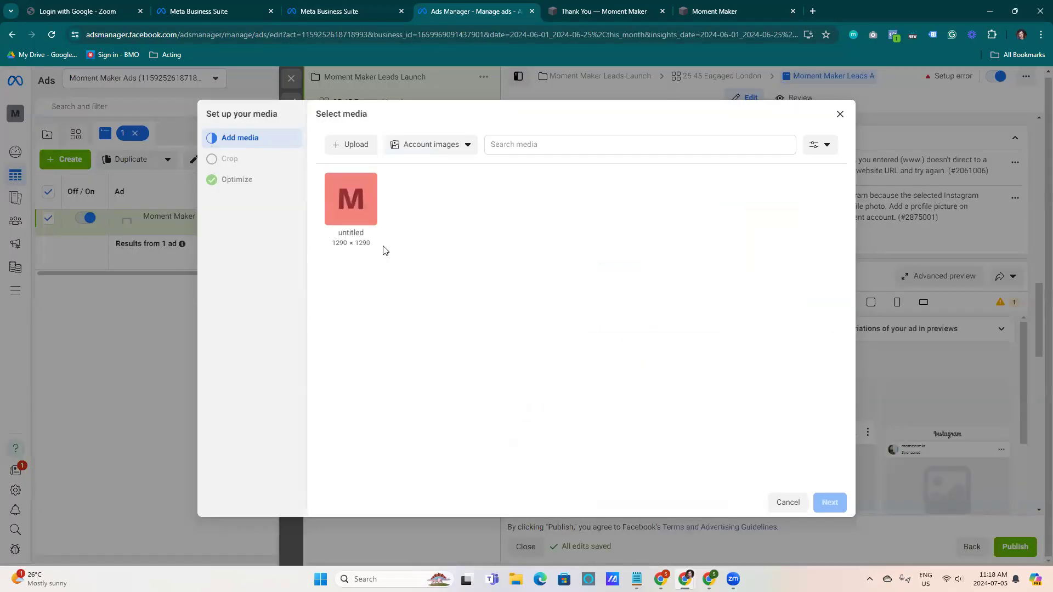
click(352, 146)
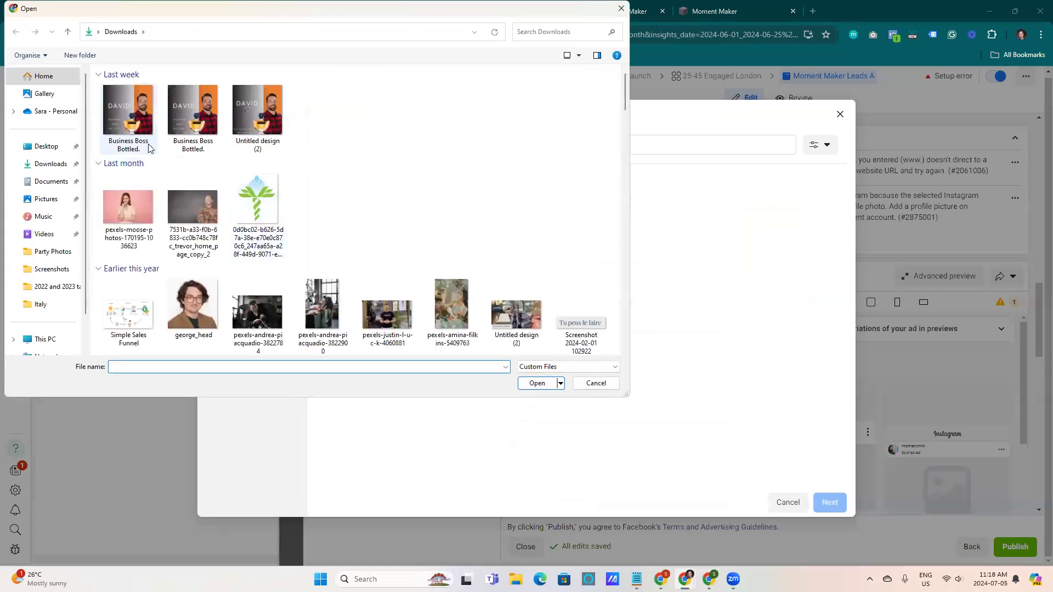
click(121, 121)
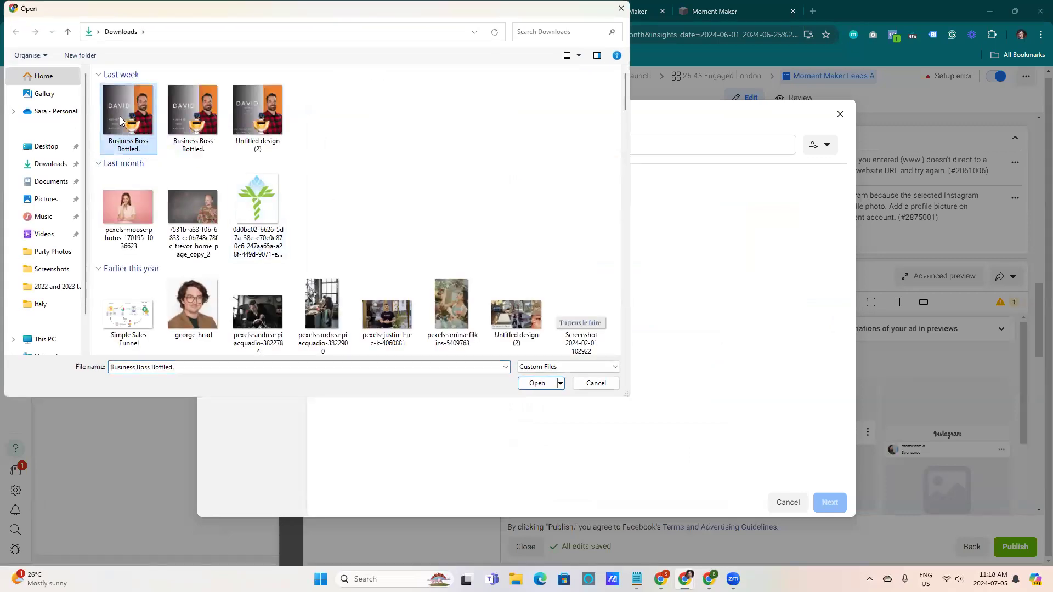
click(539, 387)
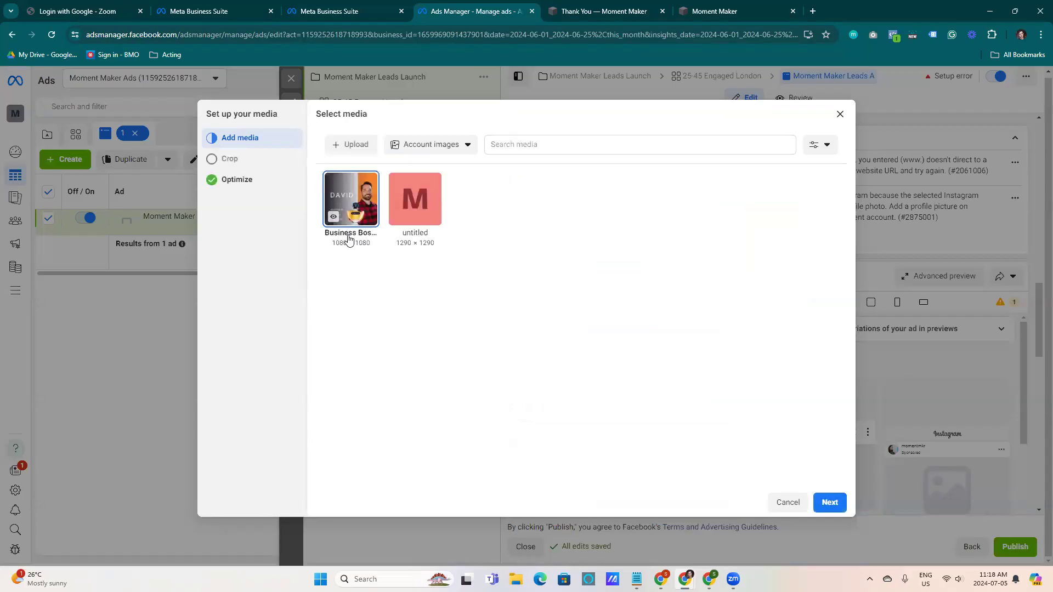
click(827, 503)
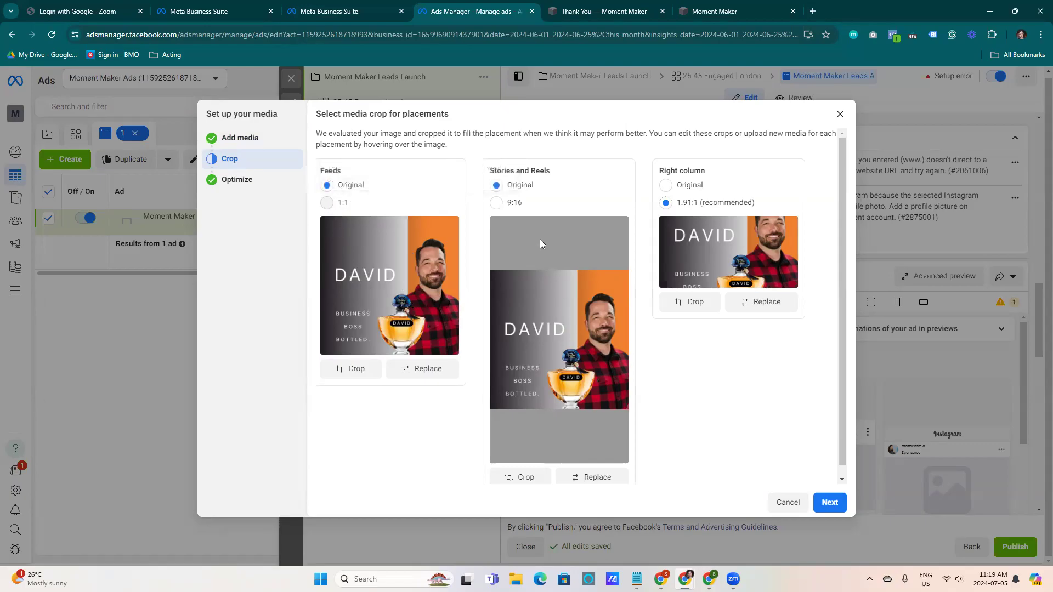
click(496, 204)
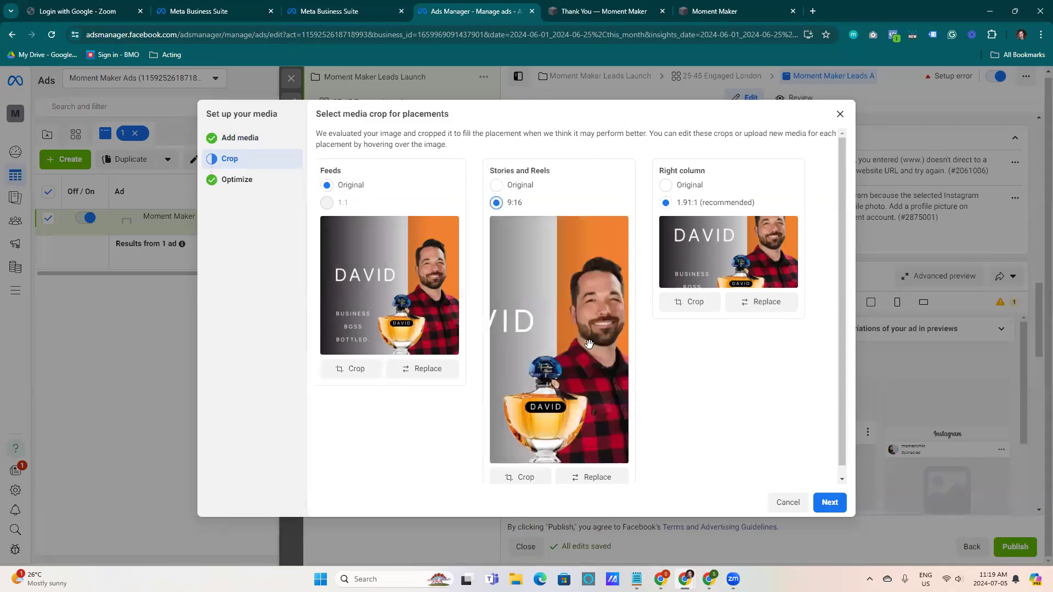
drag(527, 335, 578, 331)
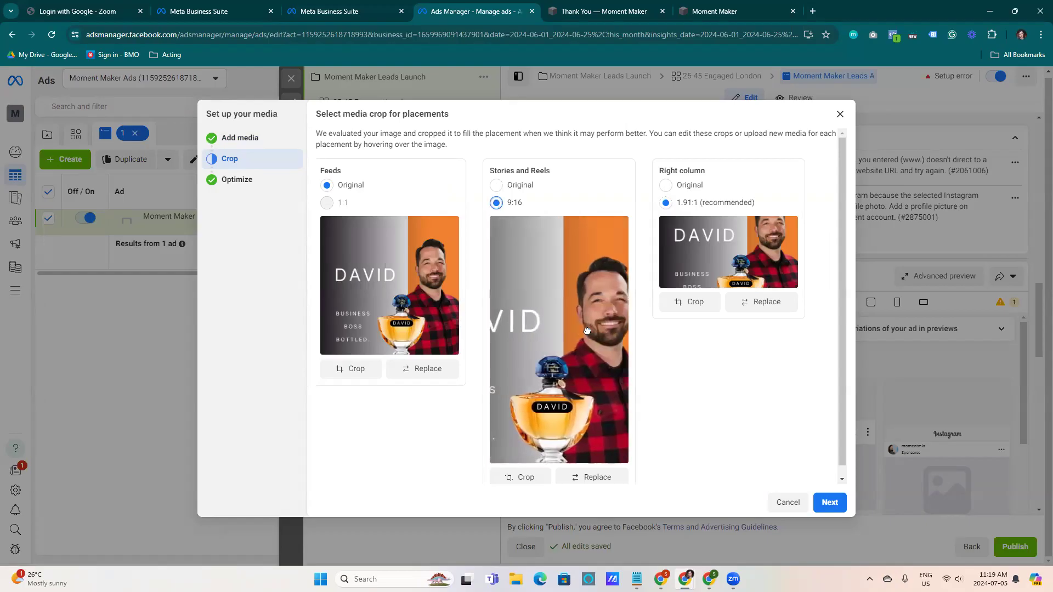
click(496, 185)
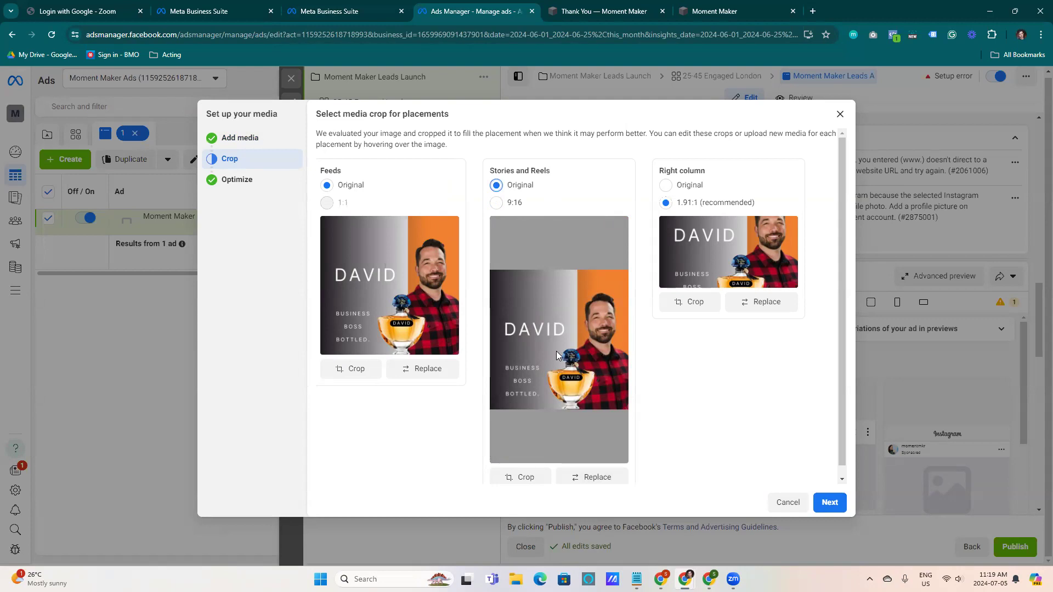
Enter 'Business Boss Bottled. Smell like a champ.' as the primary text and tick the first AI-generated text variation
click(585, 478)
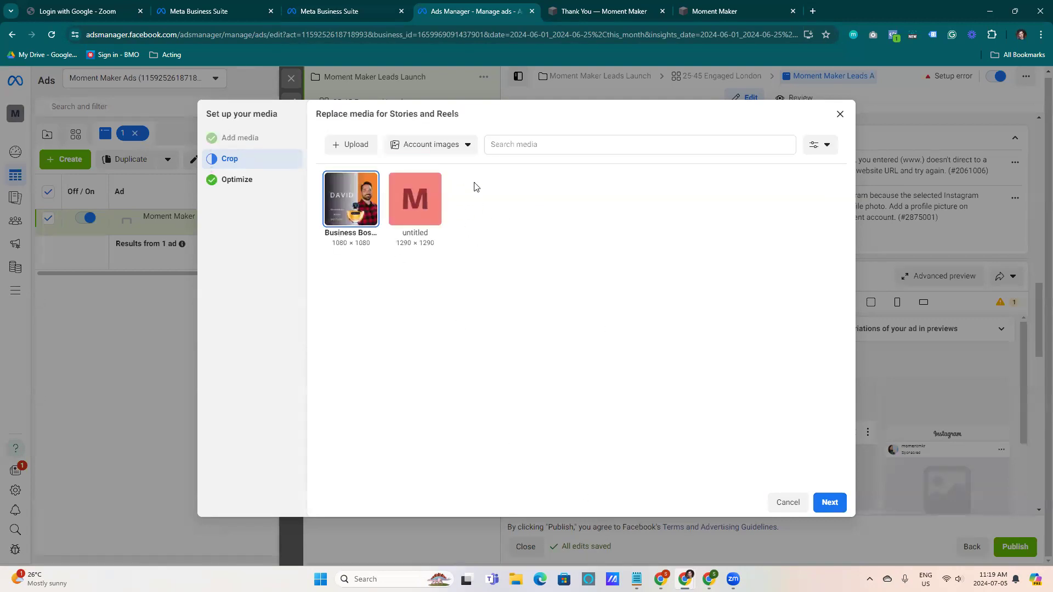
click(788, 502)
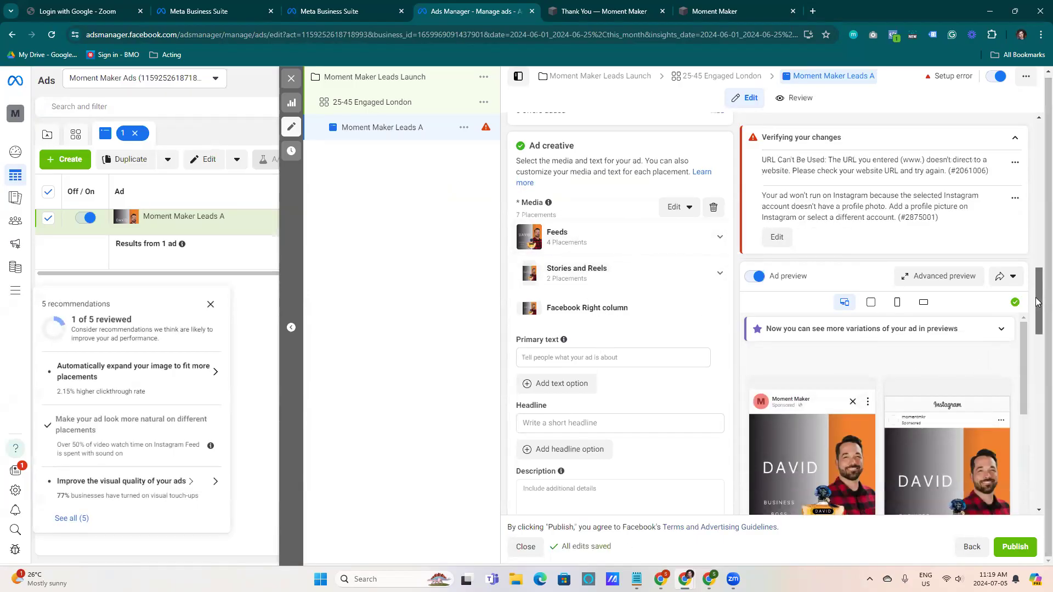
scroll(1024, 351, down, 1)
scroll(1024, 341, down, 2)
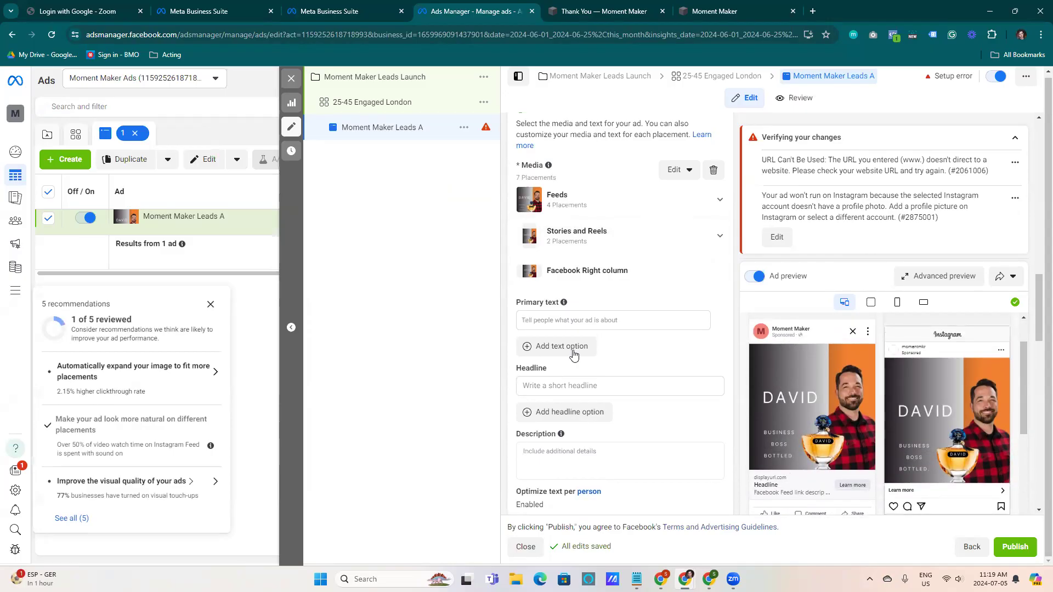
click(584, 320)
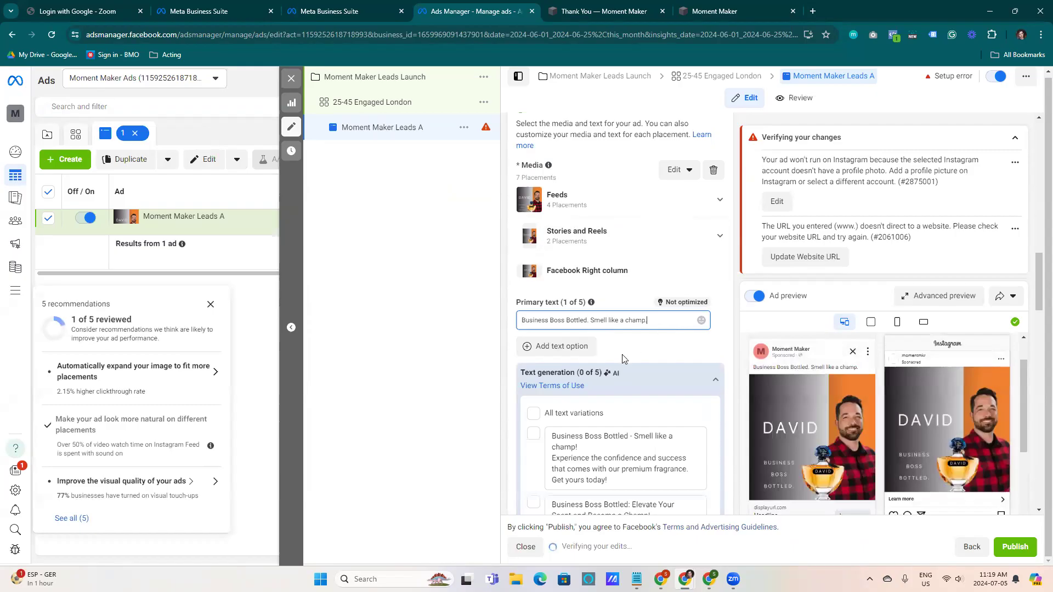
scroll(1036, 282, down, 3)
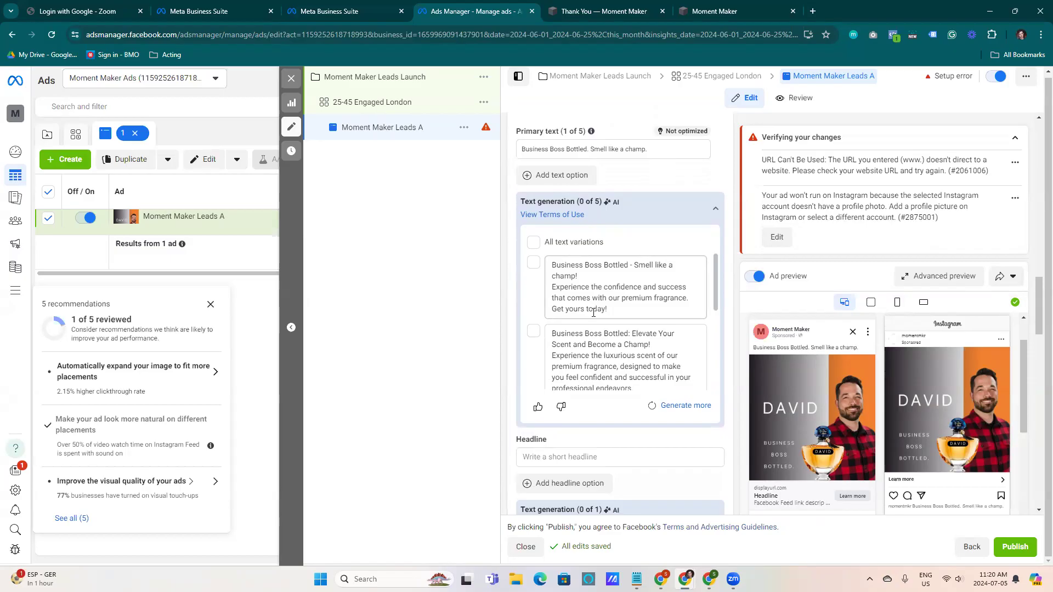
click(528, 317)
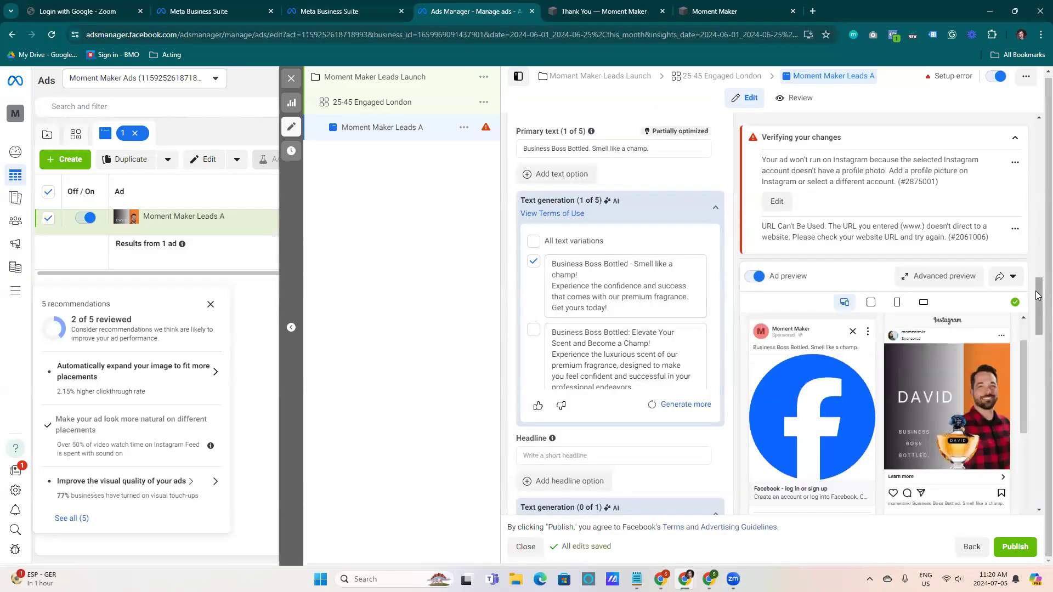
Set the ad's headline to 'David Can Be Bought'
scroll(603, 329, down, 3)
click(553, 307)
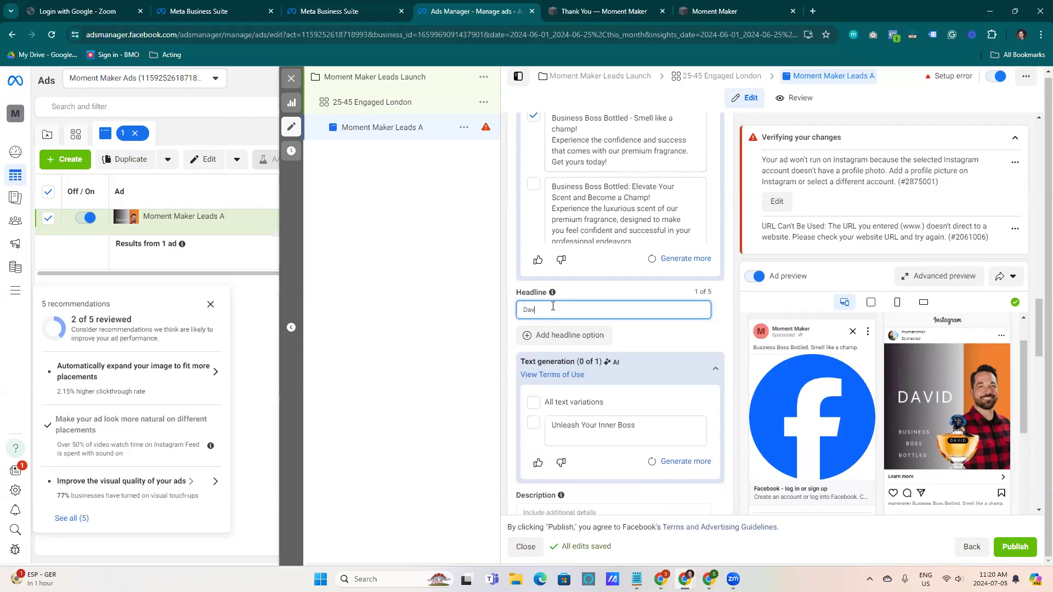
text(David a)
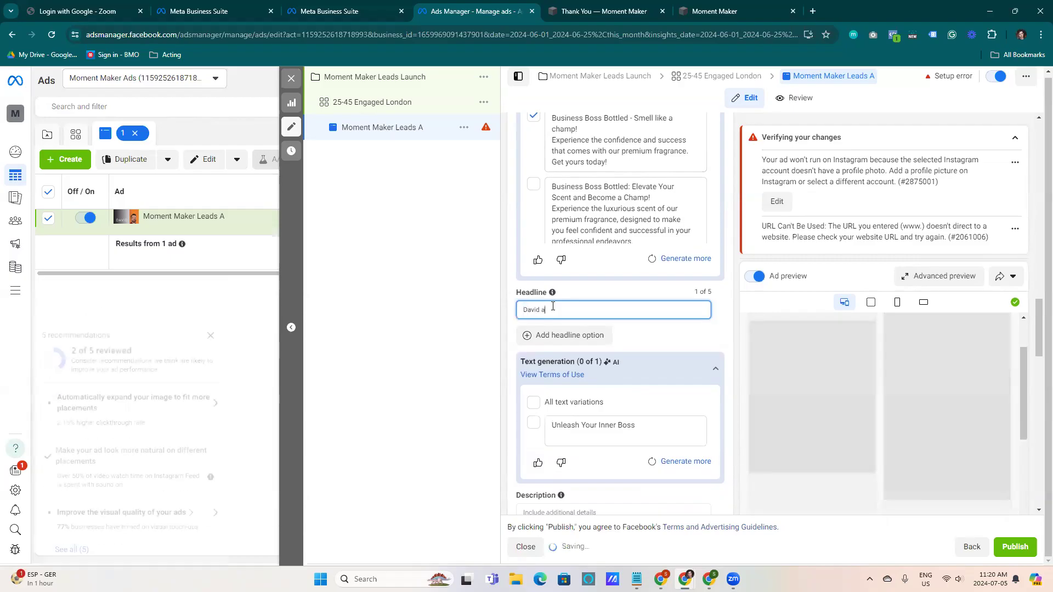
text( Car)
text( Be Bought)
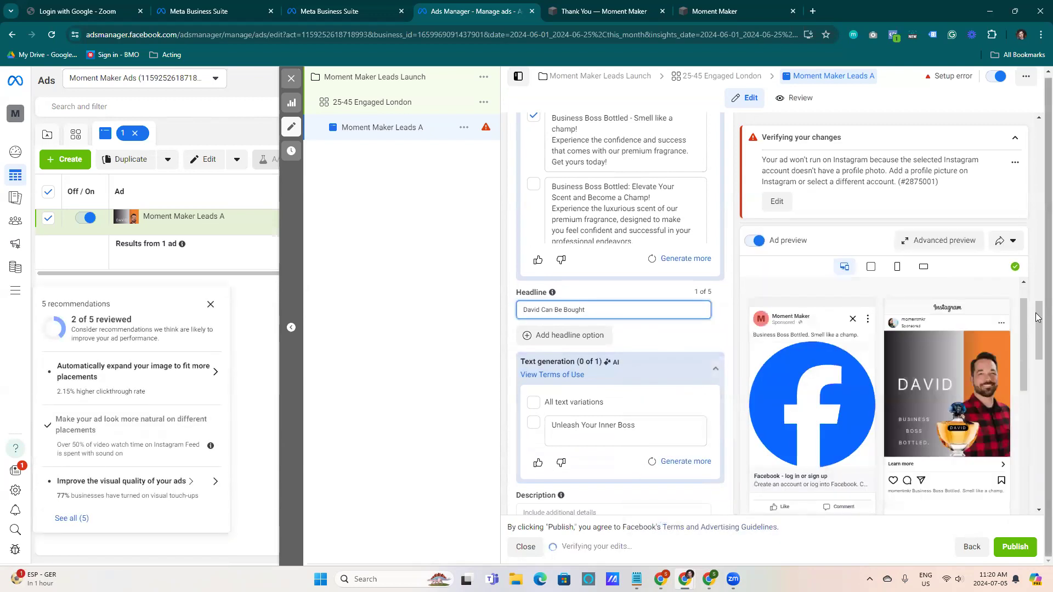
Enter 'Order your bottle now and smell like a winner.' as the ad's description
scroll(555, 253, down, 5)
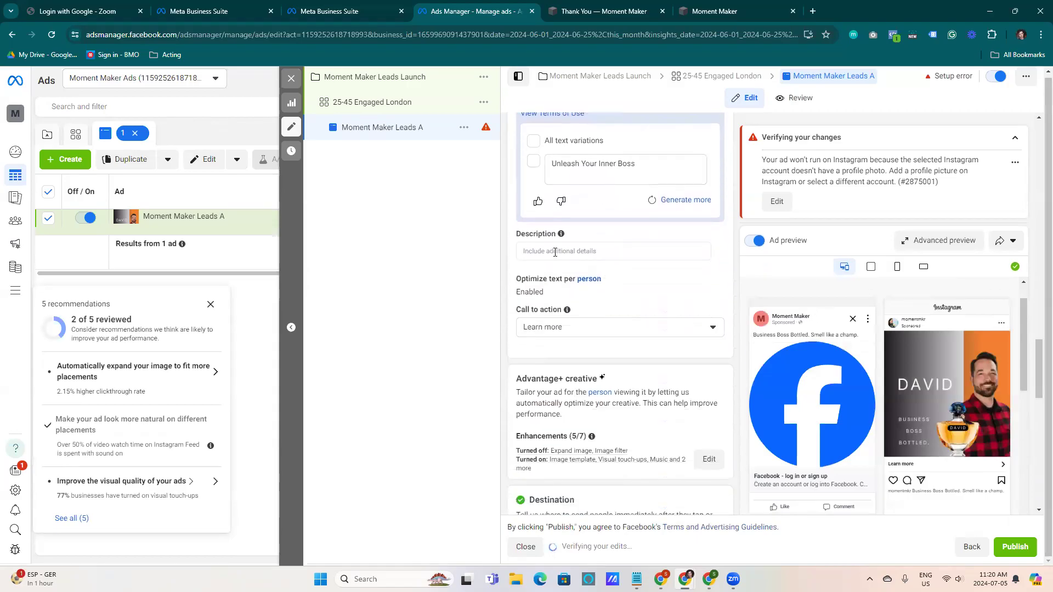
click(555, 252)
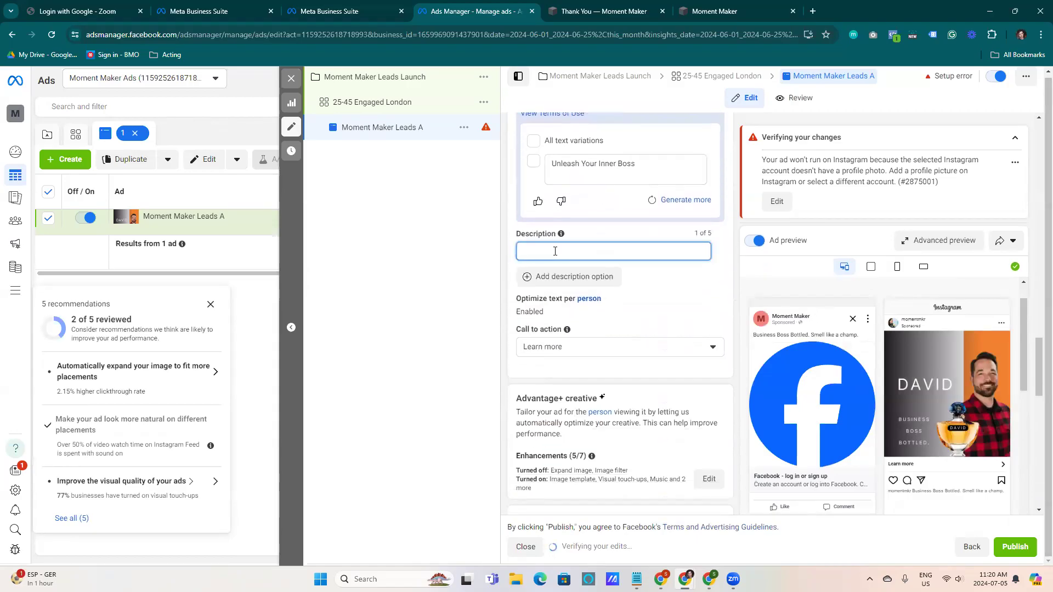
text(Order your bottle now and)
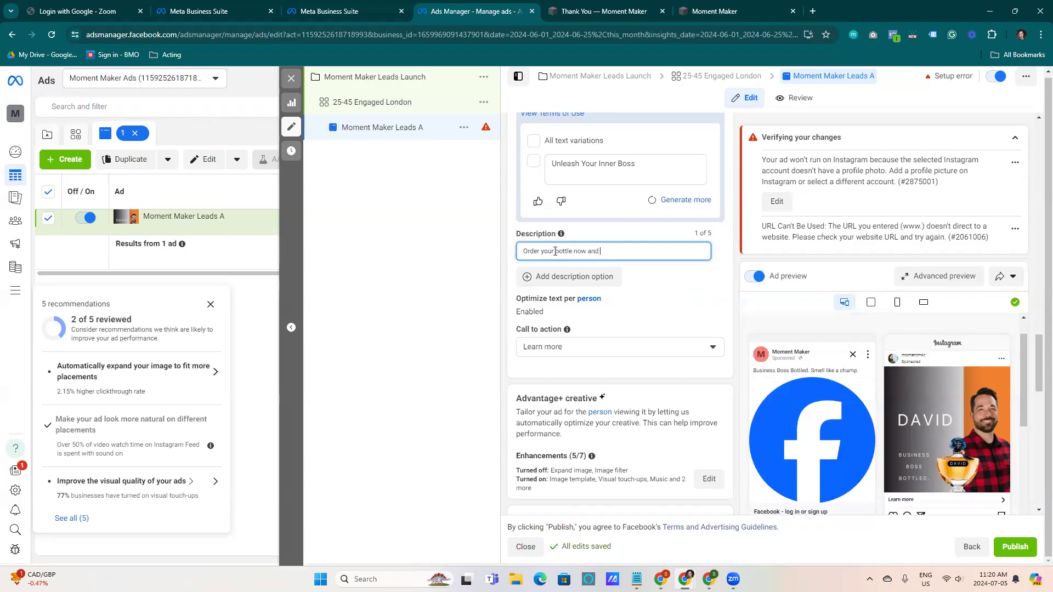
text(smell )
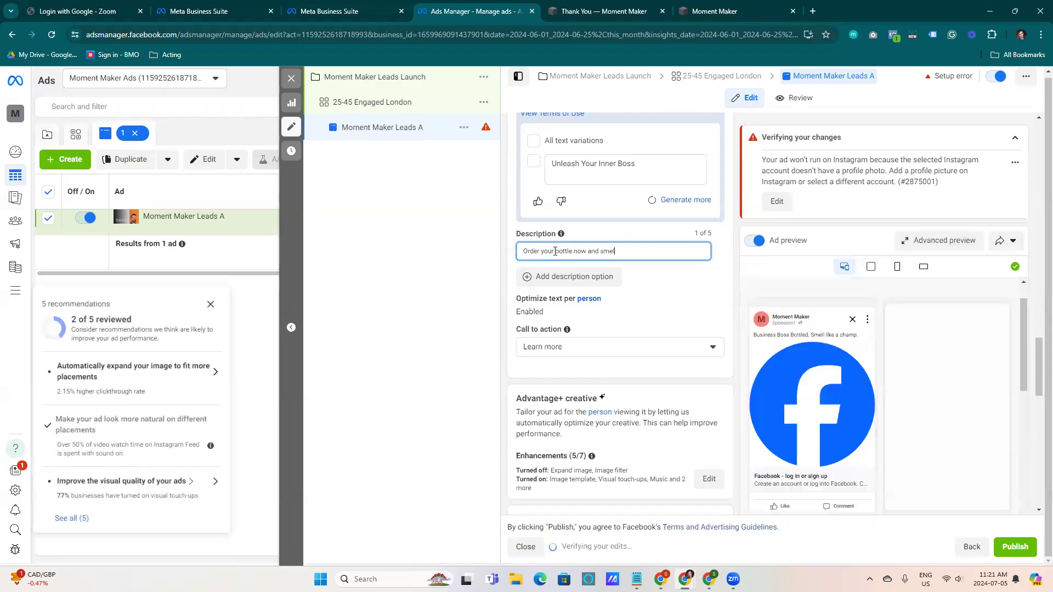
text(like a wic)
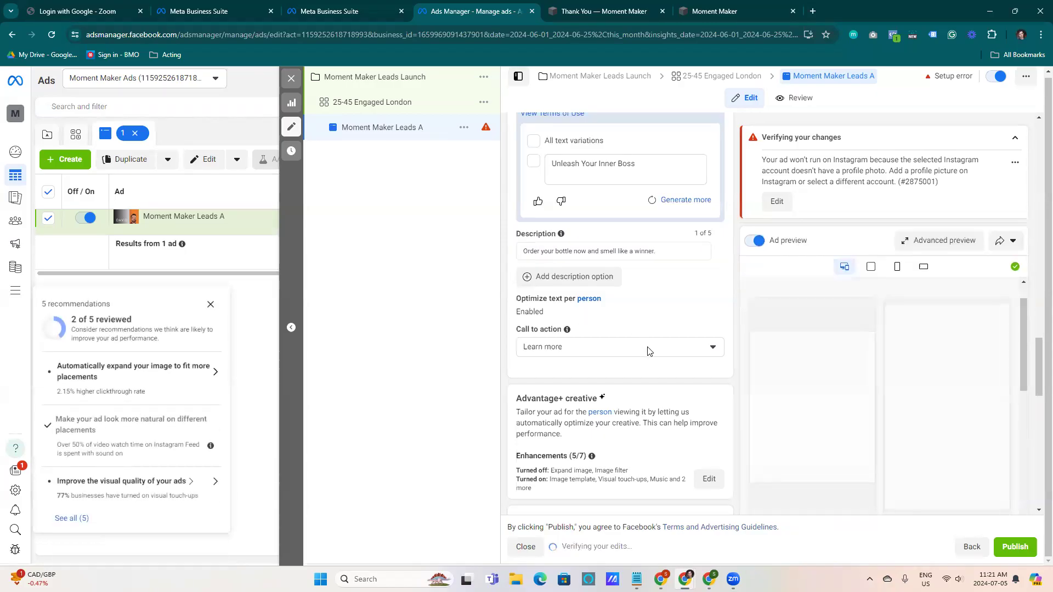
click(649, 347)
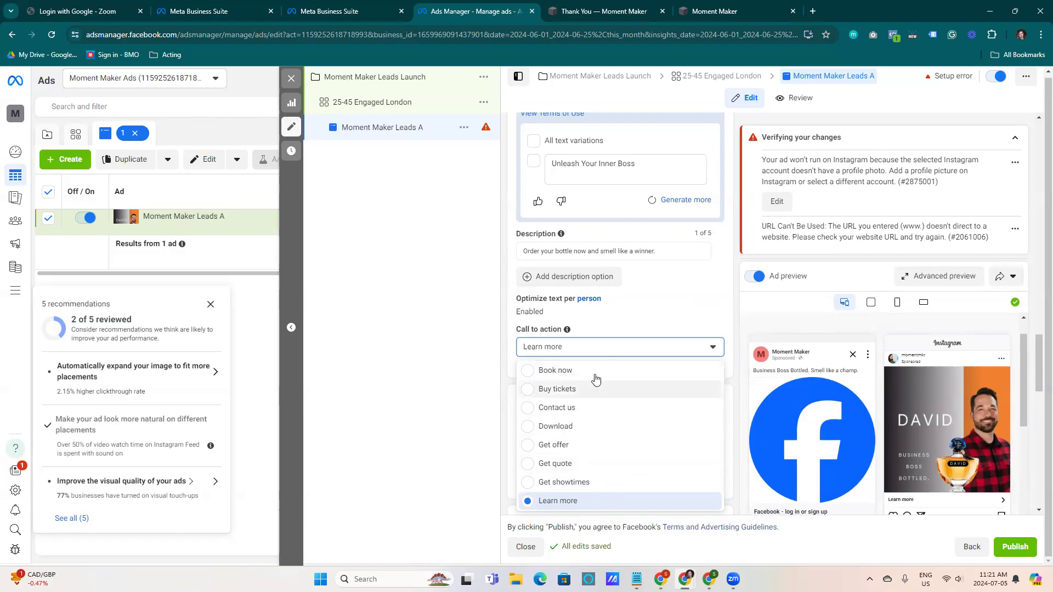
click(571, 501)
scroll(622, 374, down, 3)
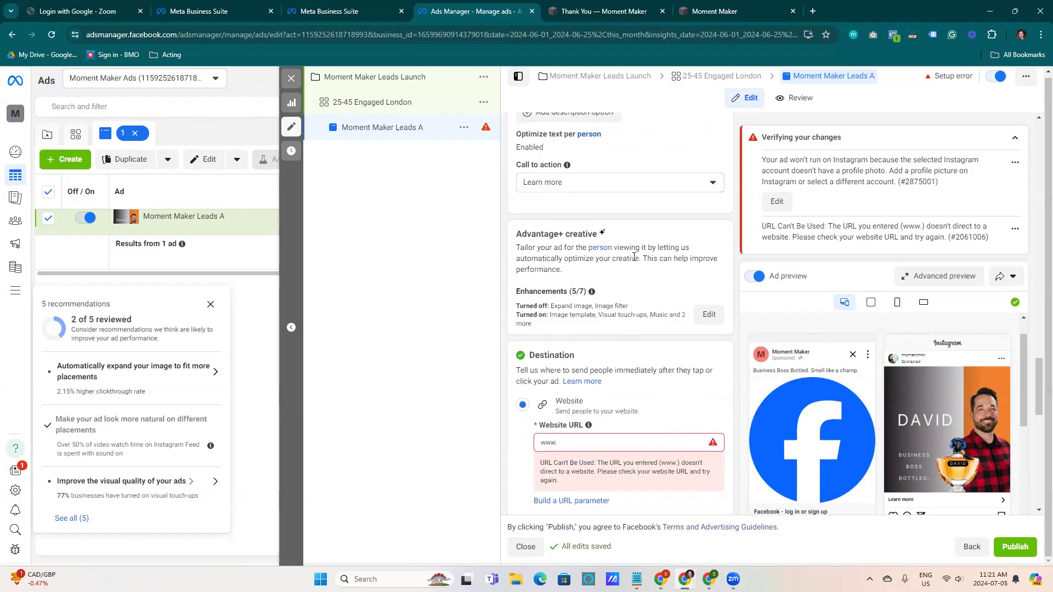
scroll(586, 252, up, 2)
scroll(586, 263, down, 5)
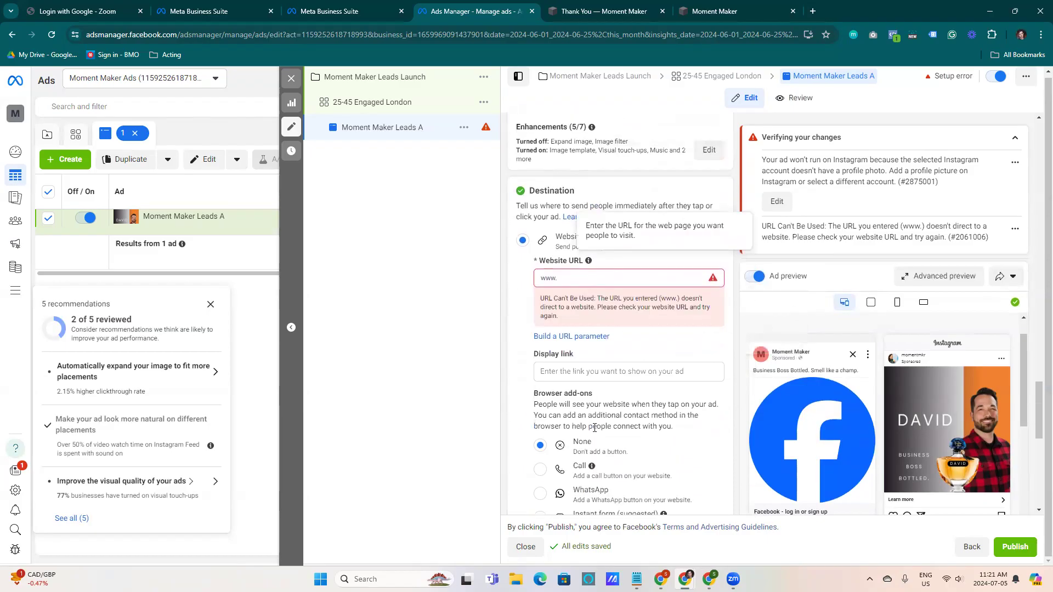
click(584, 277)
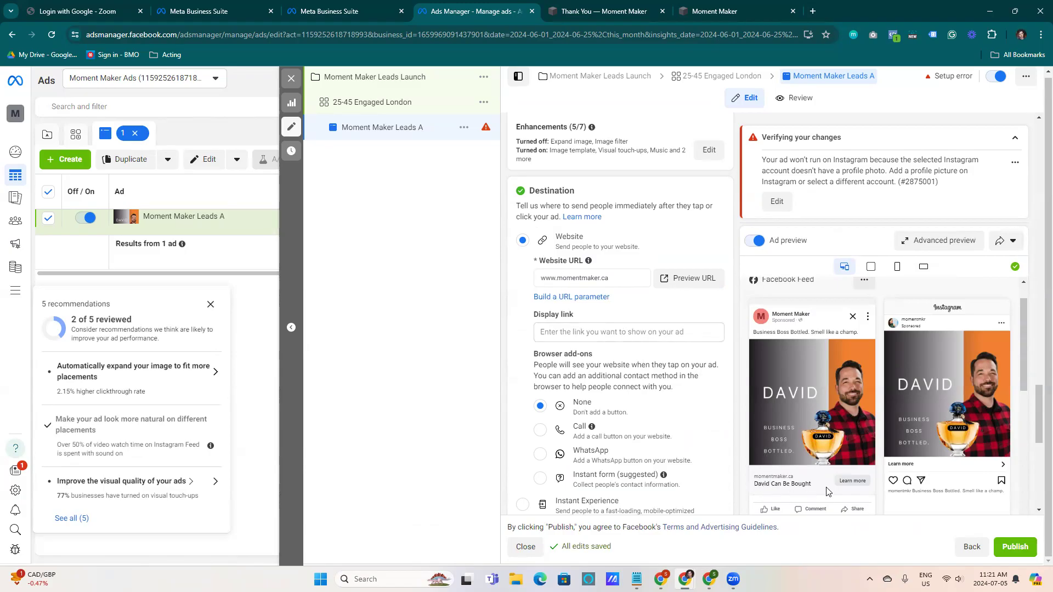
scroll(678, 300, down, 4)
scroll(628, 236, up, 1)
click(560, 168)
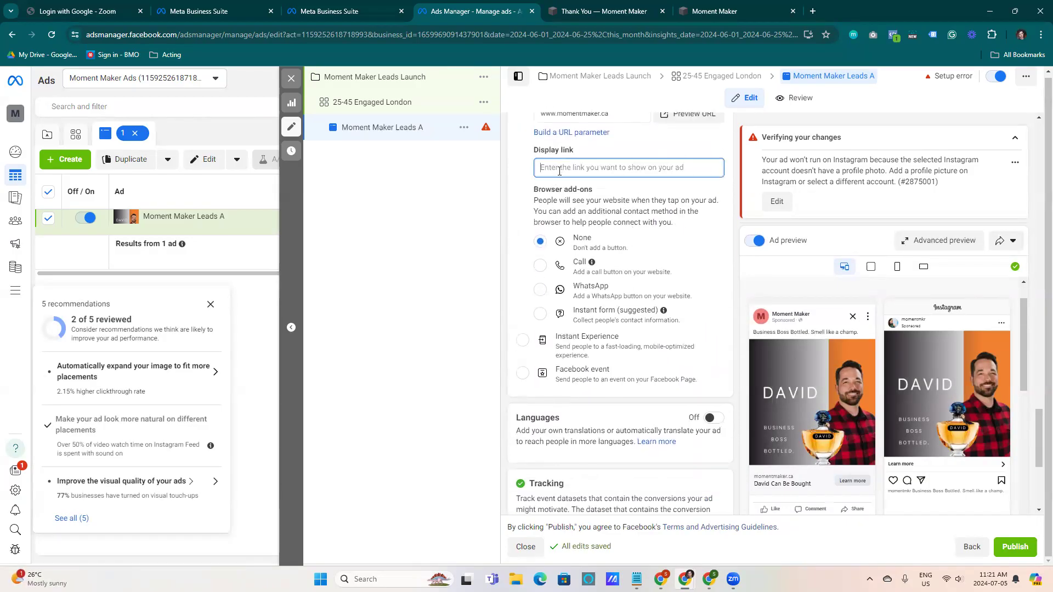
scroll(560, 169, up, 2)
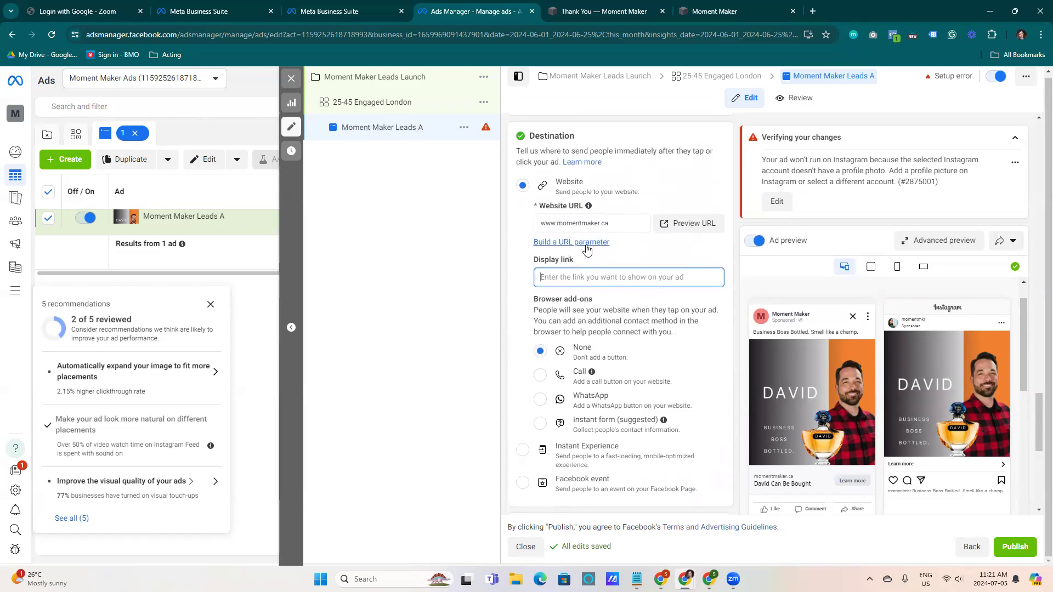
click(612, 225)
text(/)
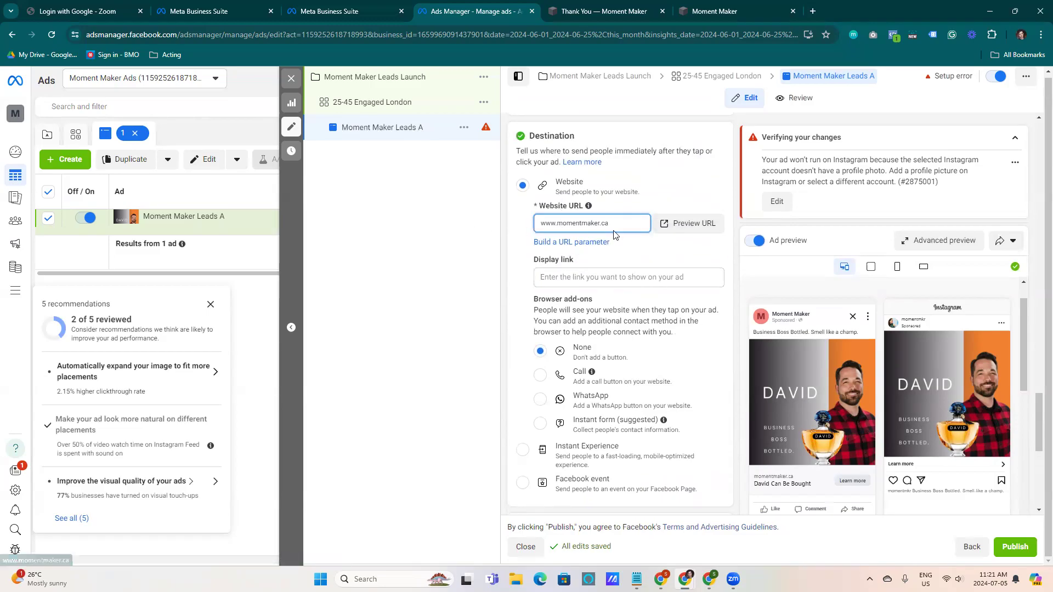
text(landin)
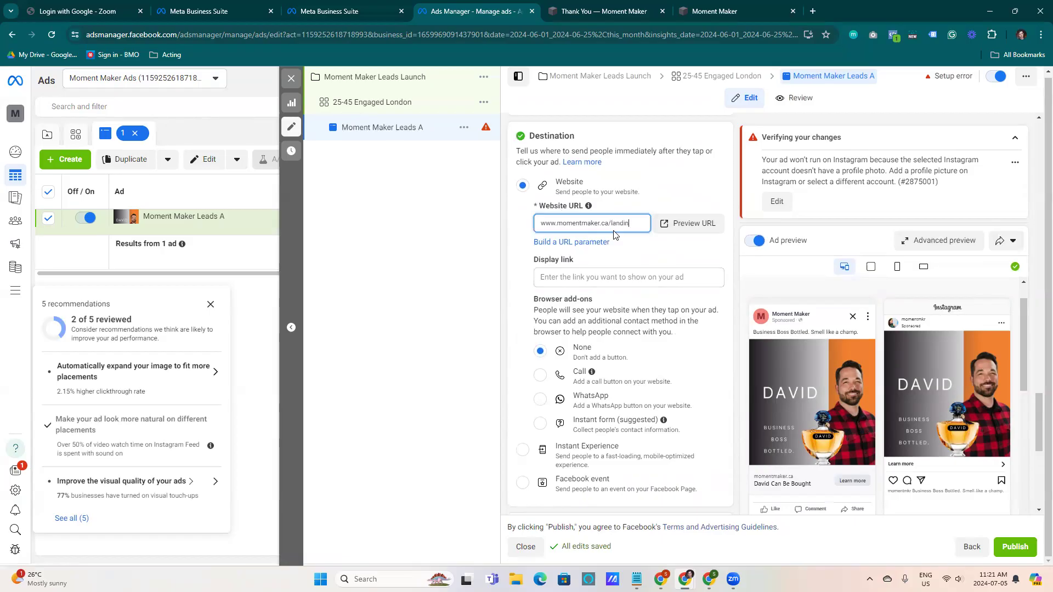
text(gp)
key(BackSpace)
text(age)
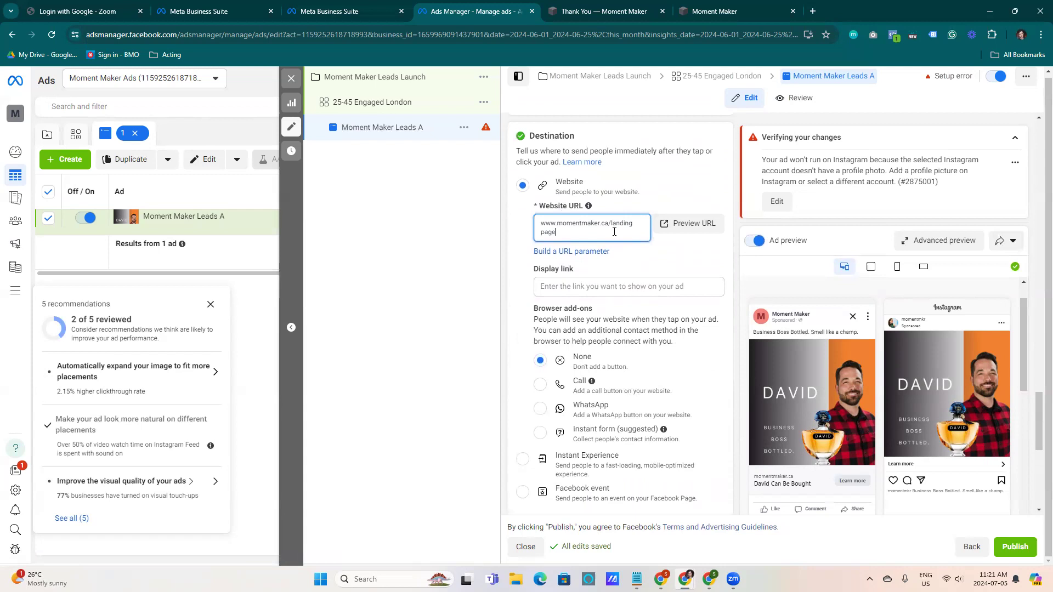
click(602, 288)
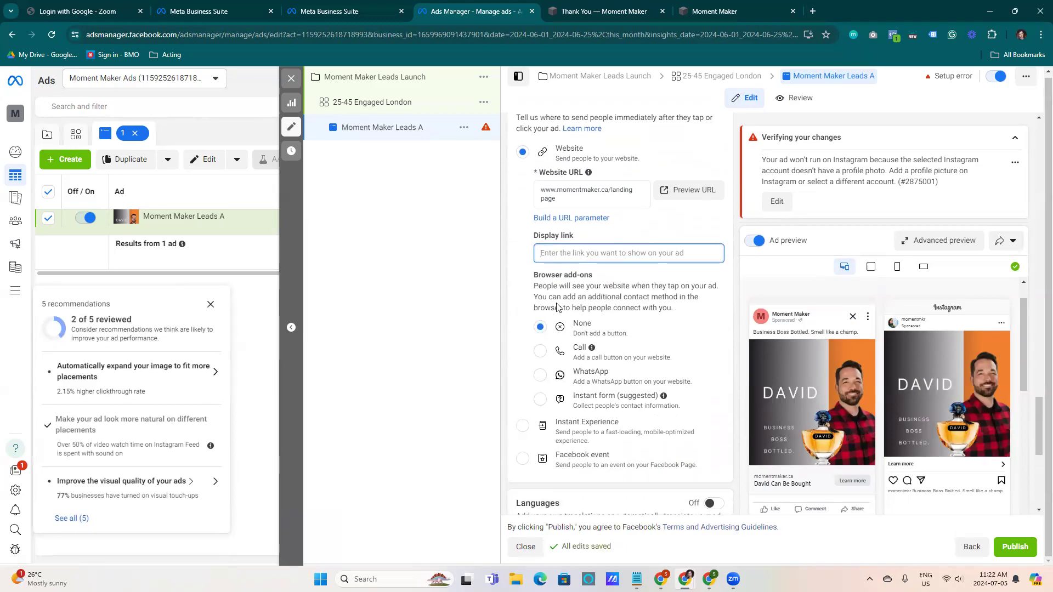
Review the tracking settings and the ad previews across placements
scroll(530, 336, down, 4)
scroll(528, 330, up, 2)
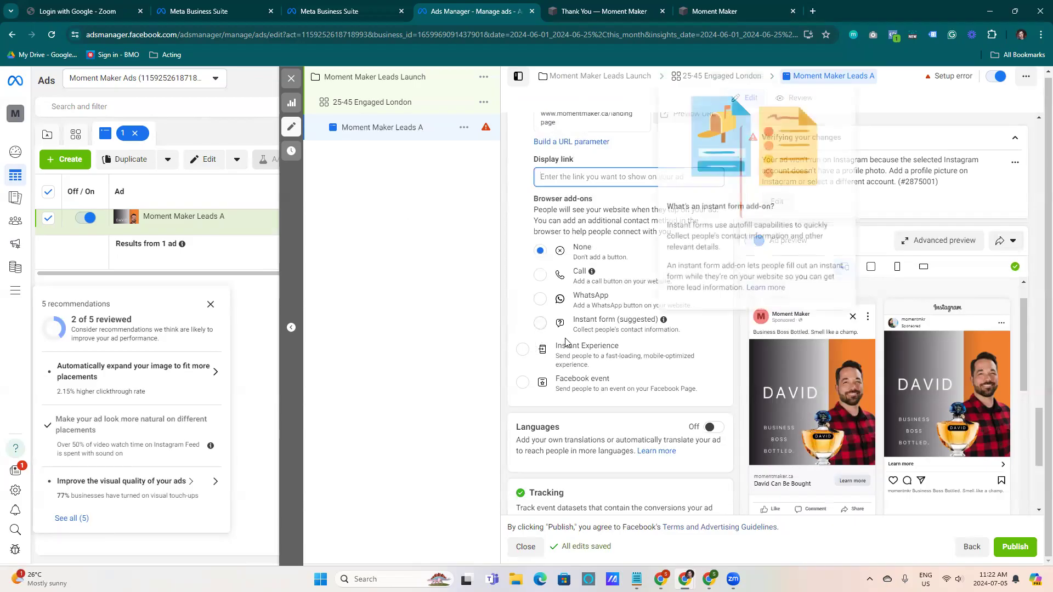
scroll(510, 307, down, 4)
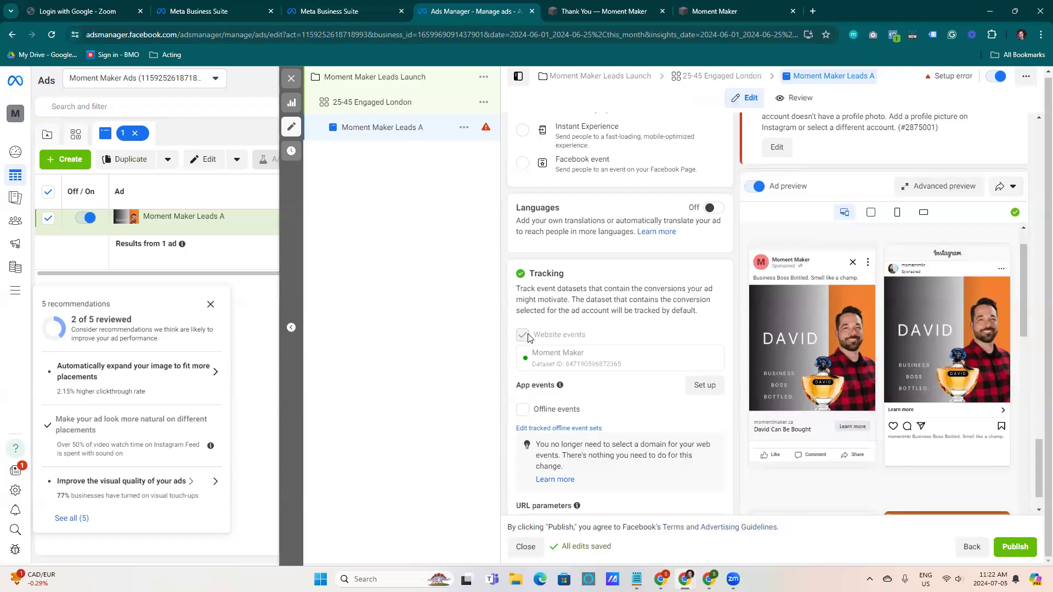
scroll(569, 297, down, 1)
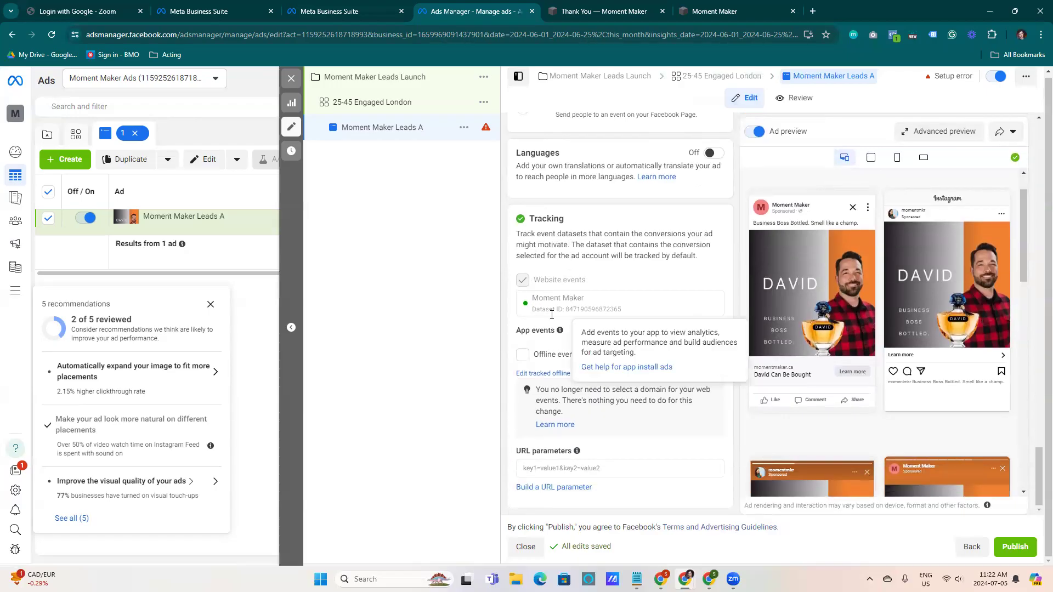
mouse_move(559, 330)
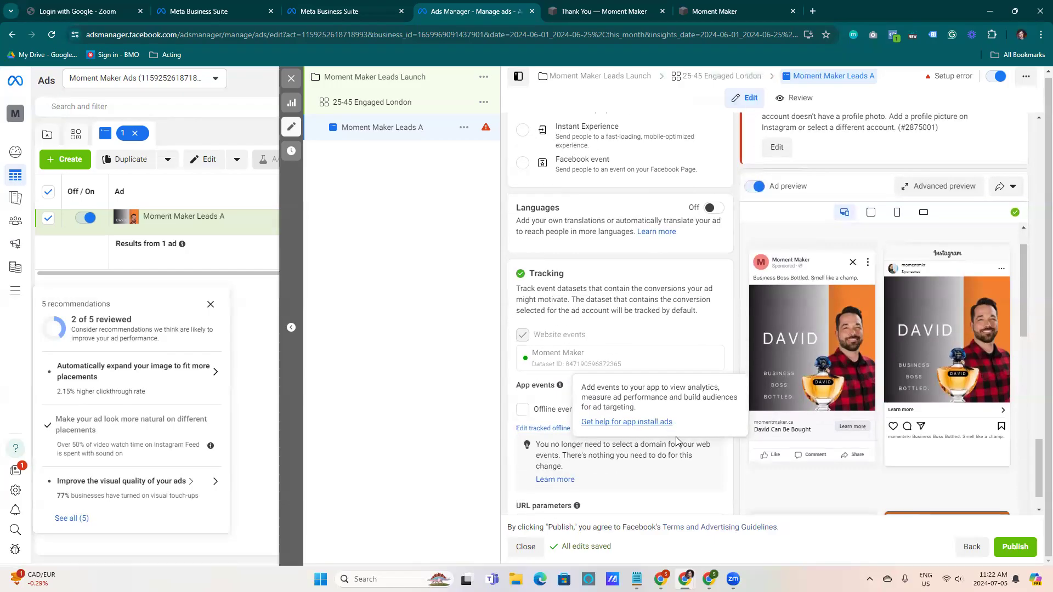
scroll(713, 373, down, 1)
scroll(830, 469, down, 3)
scroll(975, 481, down, 4)
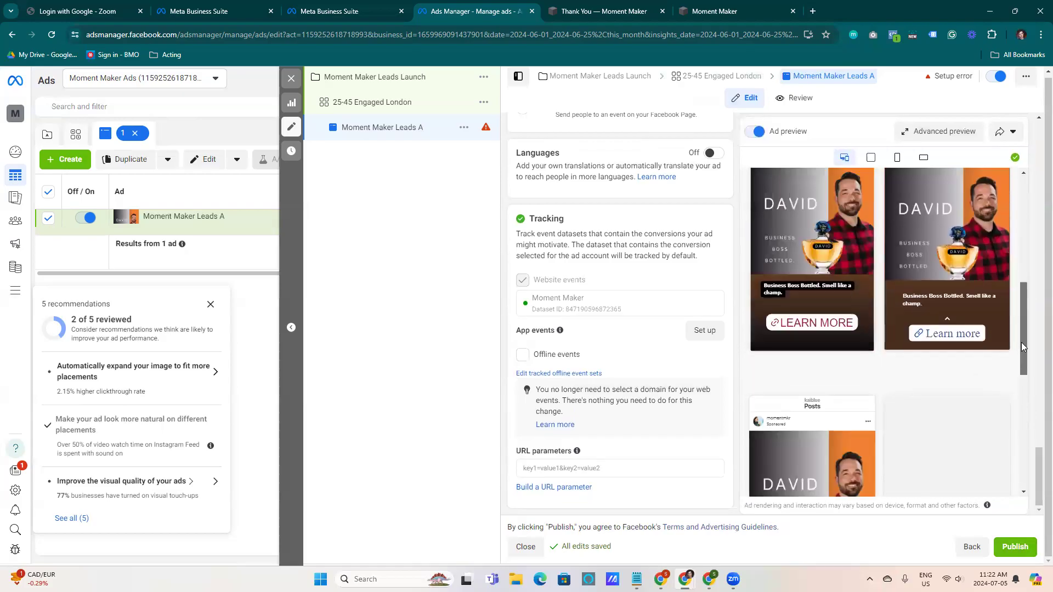
drag(1022, 348, 1020, 235)
scroll(792, 374, down, 2)
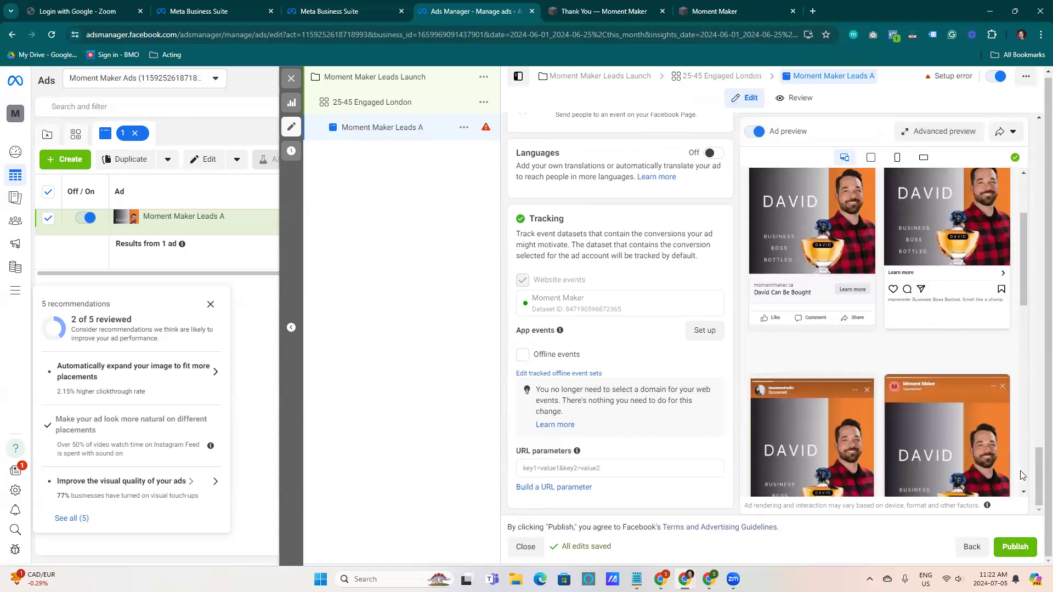
drag(1038, 470, 1030, 327)
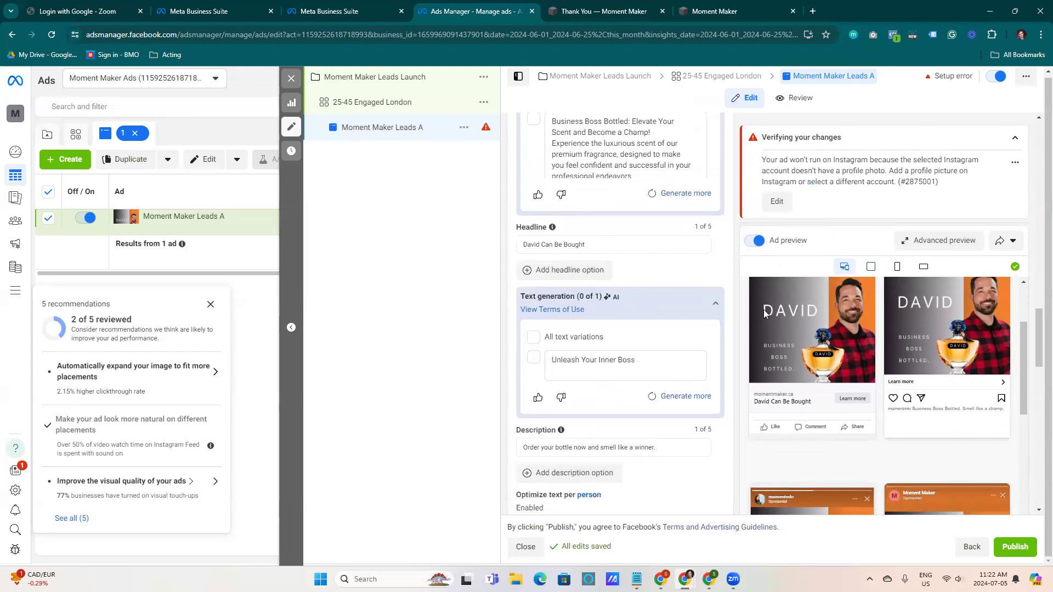
Add a second headline option, 'Cologne For A Real Business Boss'
click(565, 270)
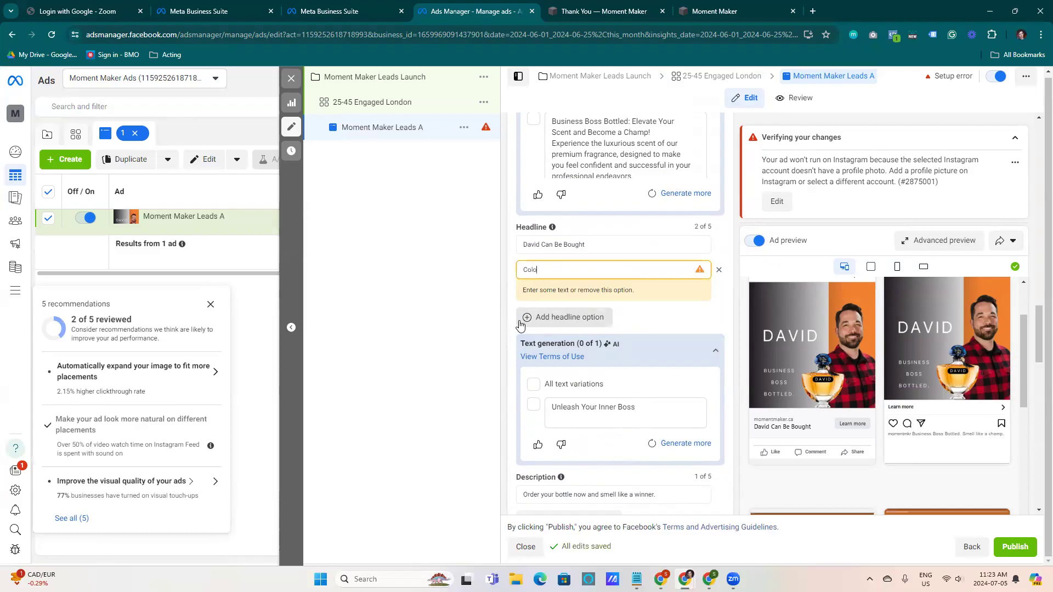
text(A Real Business Boss)
click(691, 313)
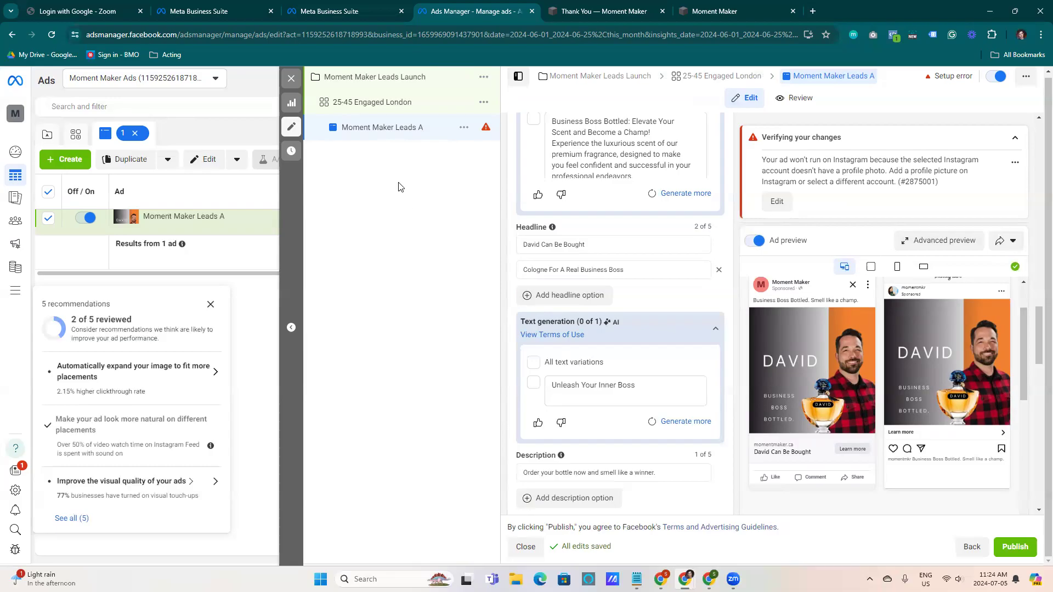
Open the 25-45 Engaged London ad set and review its audience targeting
click(360, 112)
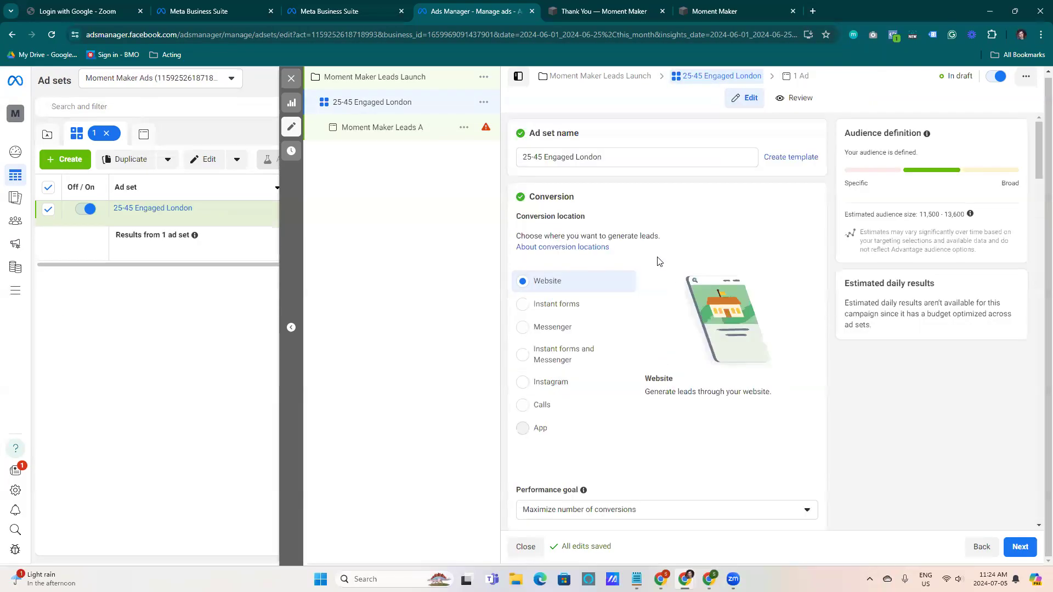
scroll(812, 436, down, 2)
drag(1038, 153, 1036, 337)
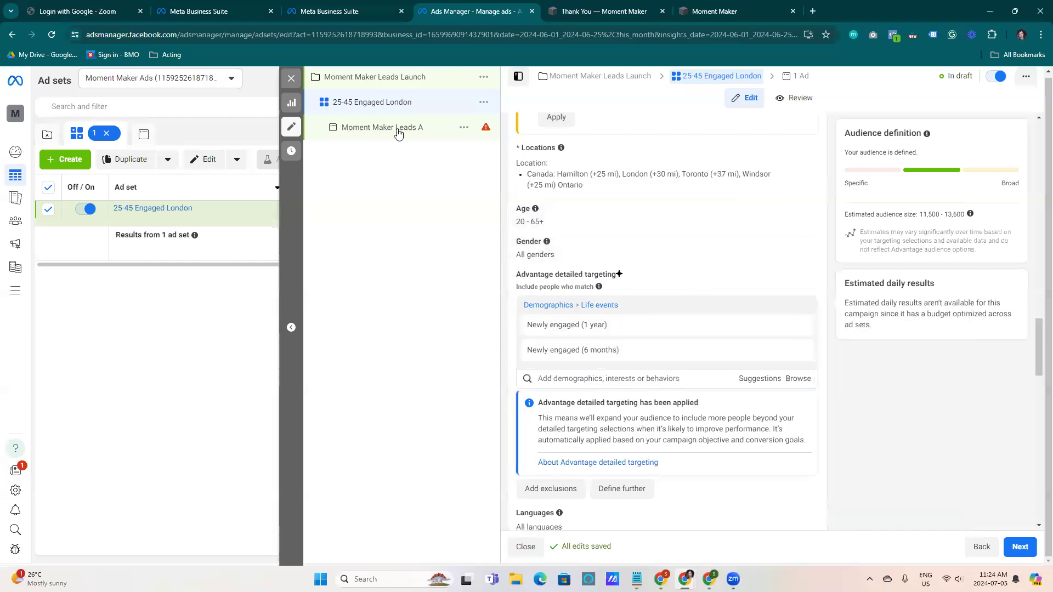
Open the Moment Maker Leads A ad, check its website URL, and close the editor
mouse_move(601, 287)
click(390, 131)
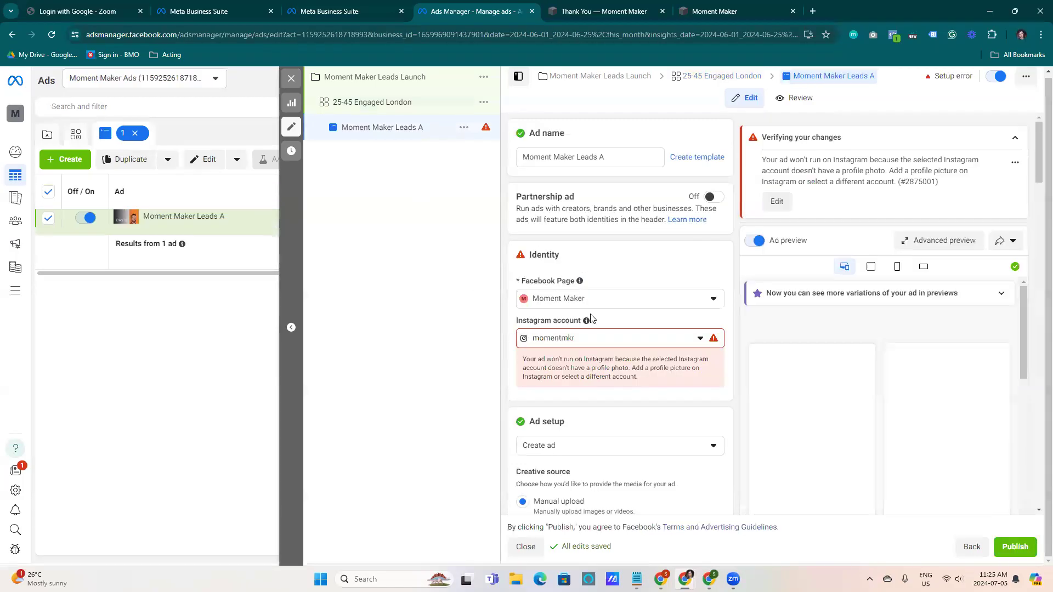
scroll(603, 341, down, 5)
scroll(605, 343, down, 5)
scroll(573, 340, down, 1)
click(595, 258)
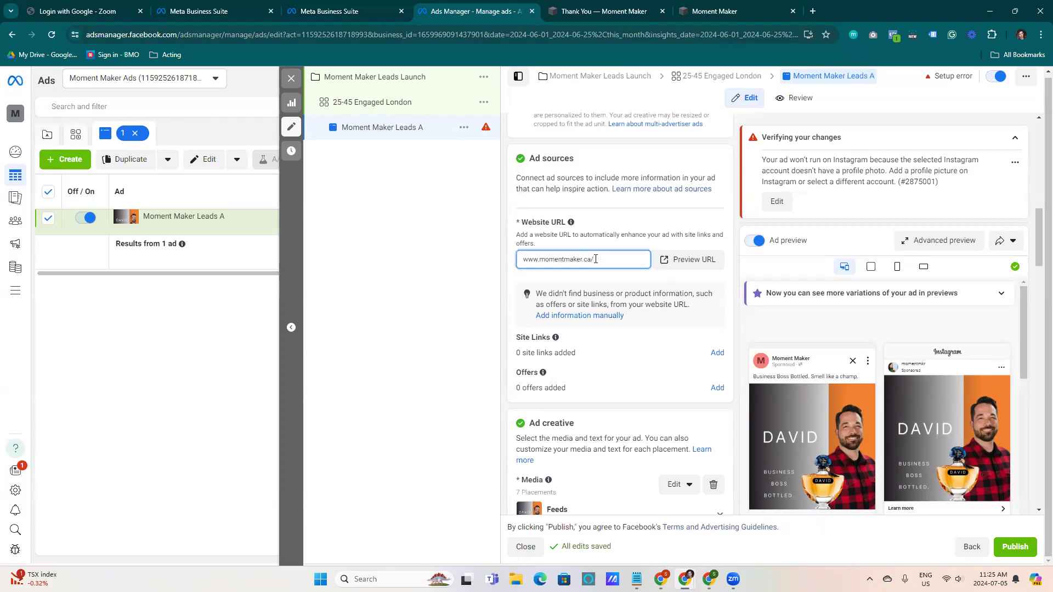
click(290, 75)
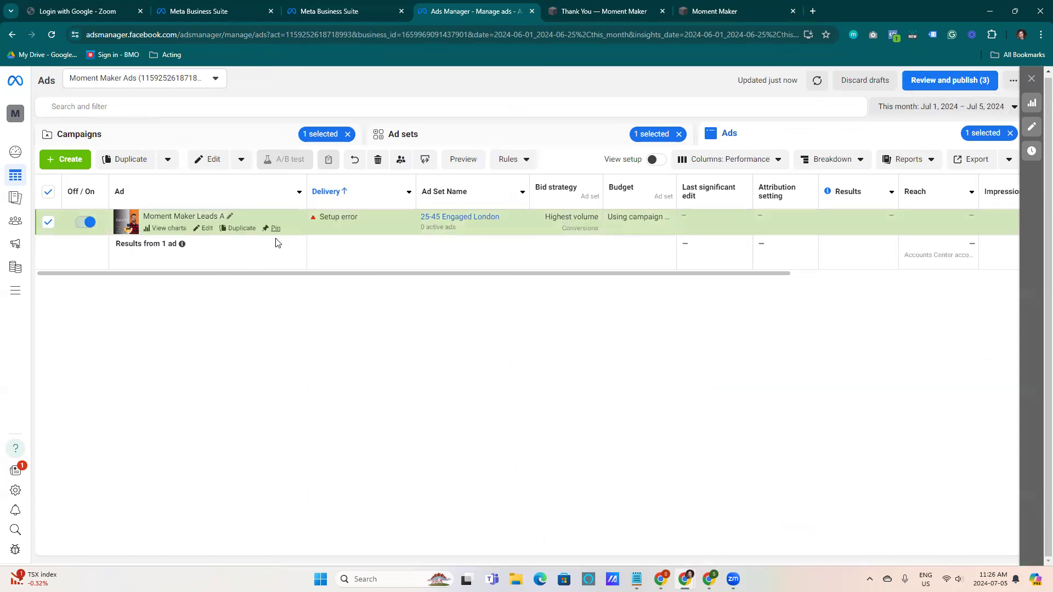
Duplicate the 25-45 Engaged London ad set into the existing Moment Maker Leads Launch campaign
click(408, 135)
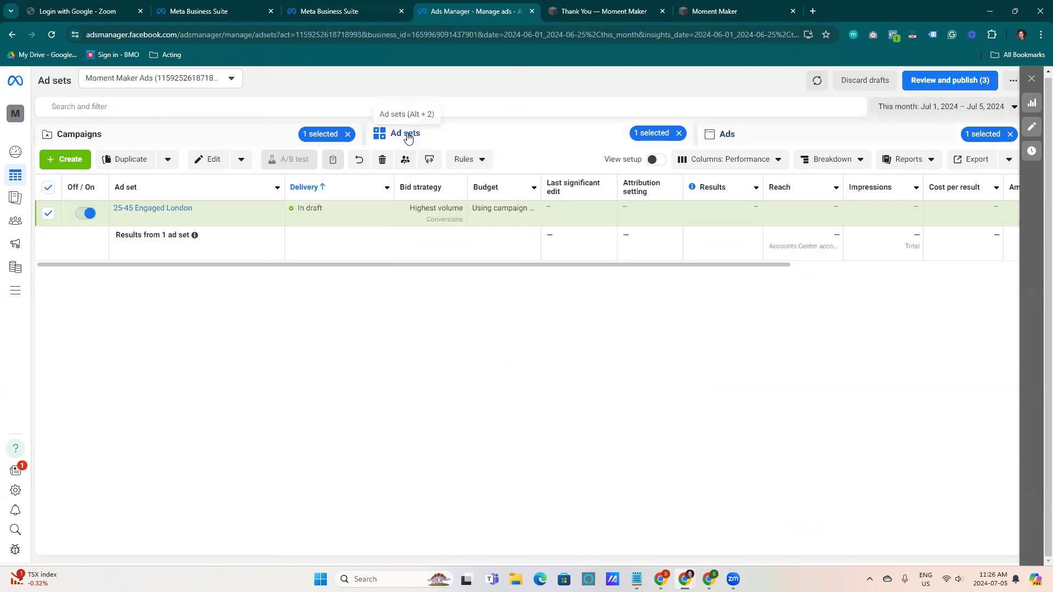
click(261, 136)
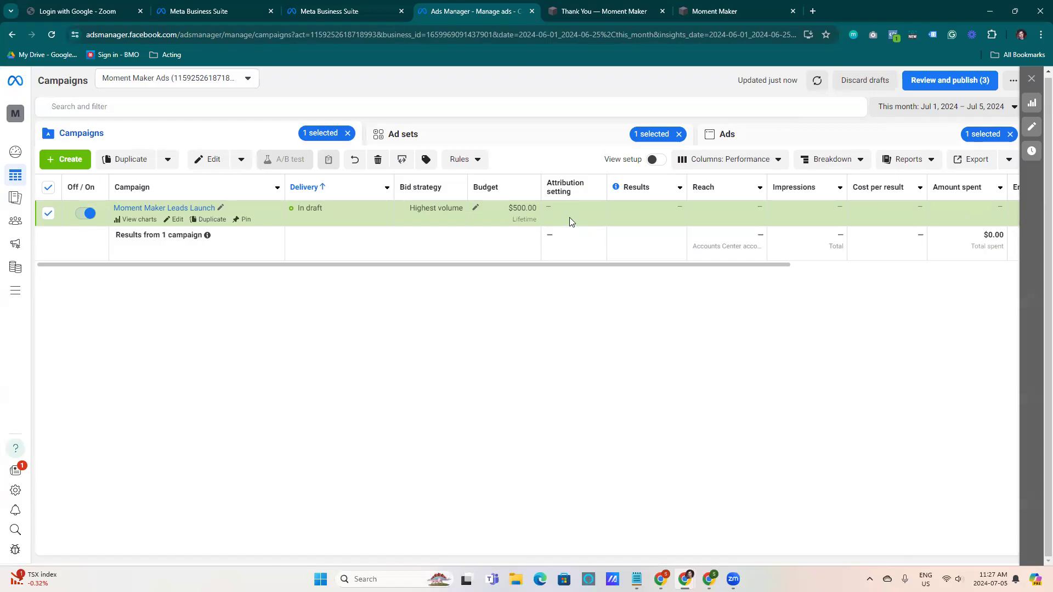
click(568, 135)
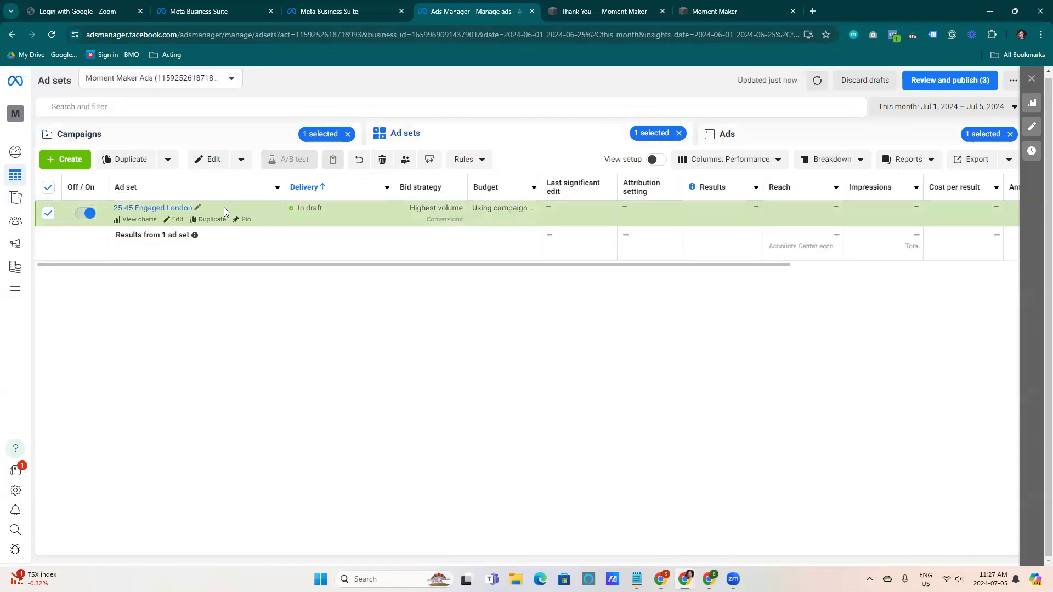
click(219, 222)
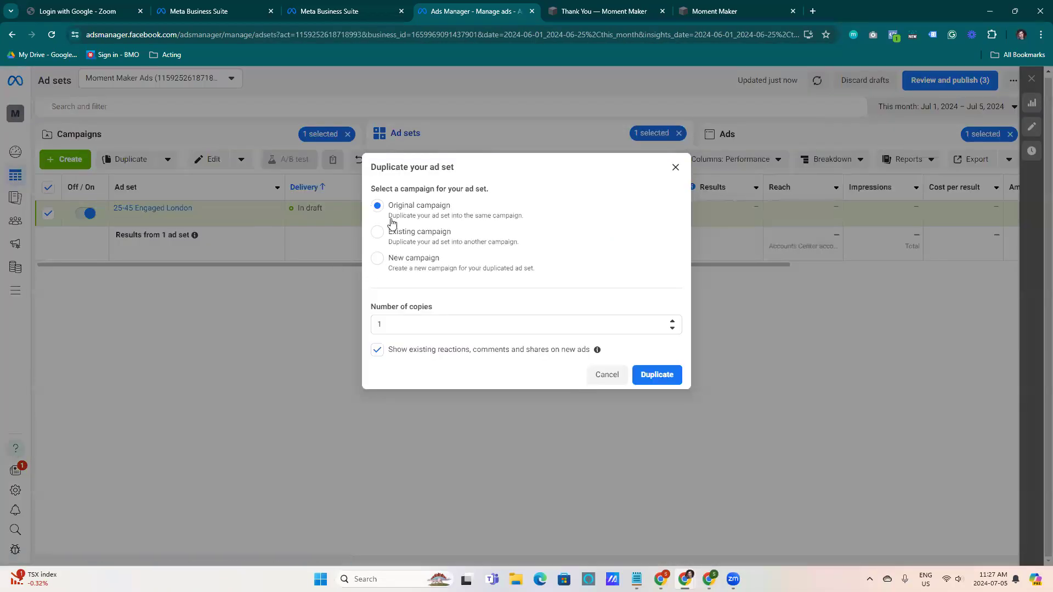
click(376, 231)
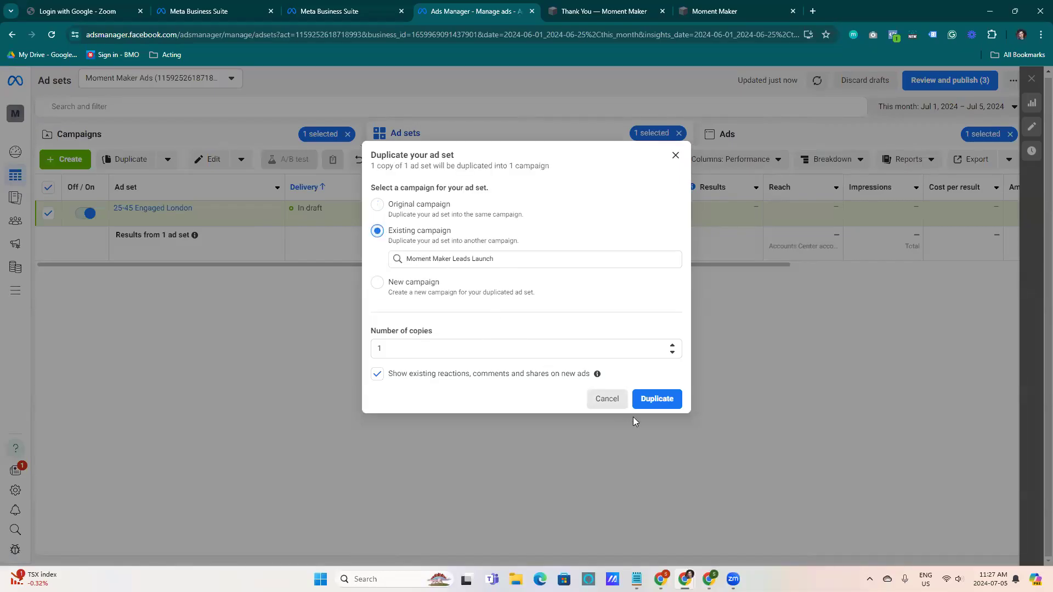
click(652, 408)
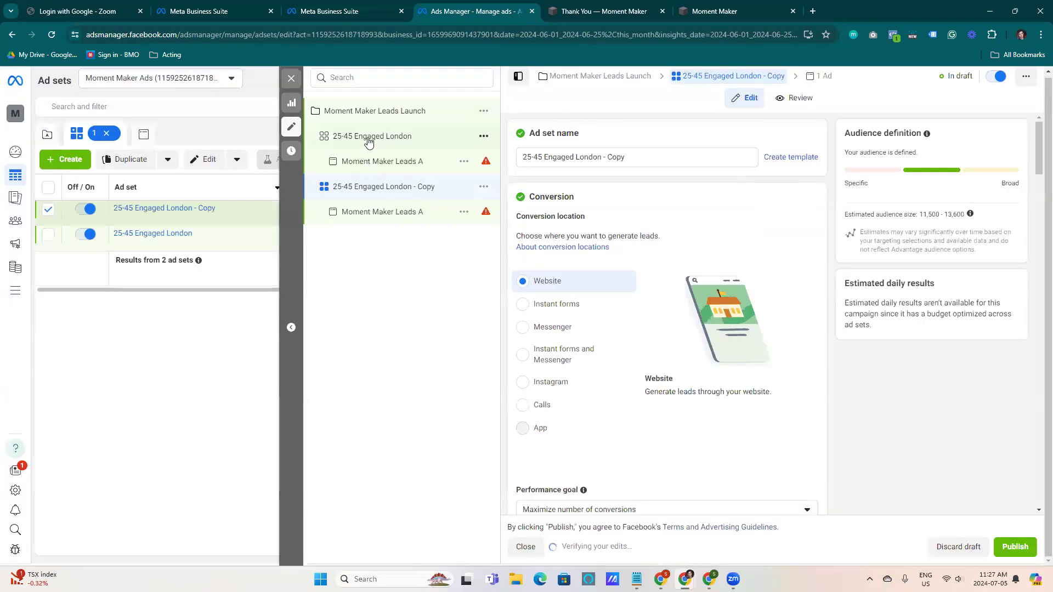
Rename the duplicated ad set to David Bridal Interest
drag(625, 157, 521, 172)
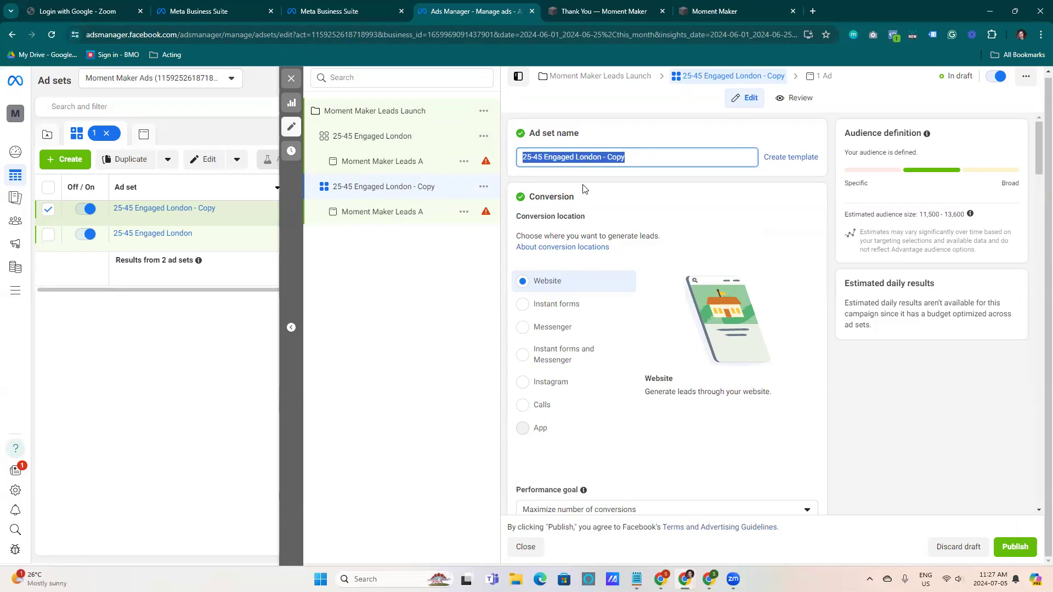
key(BackSpace)
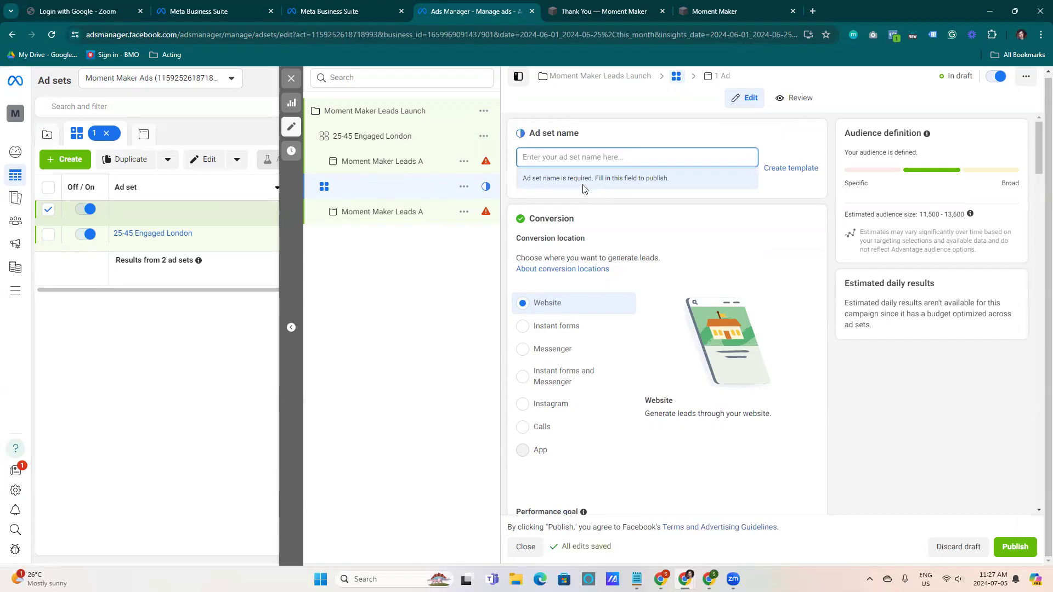
text(David V)
key(BackSpace)
text(BRida)
key(BackSpace)
key(BackSpace)
key(BackSpace)
key(BackSpace)
text(ridal Interest)
click(784, 205)
Replace the ad set's newly engaged life-event targeting with the David's Bridal (weddings) interest
scroll(757, 235, down, 5)
scroll(987, 274, down, 5)
drag(1037, 190, 1037, 332)
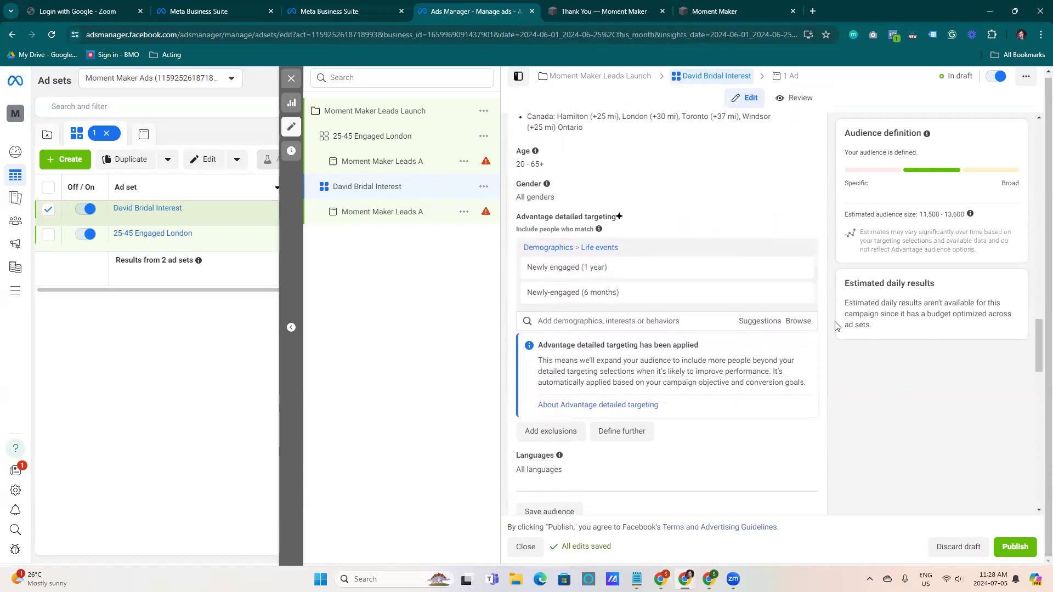
click(799, 269)
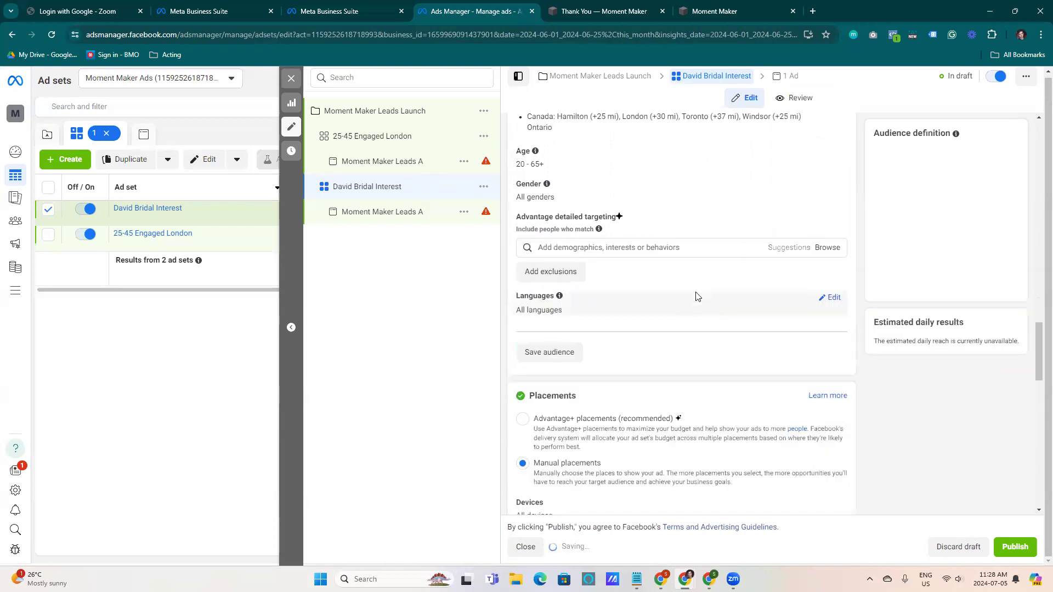
click(654, 248)
text(david bridal)
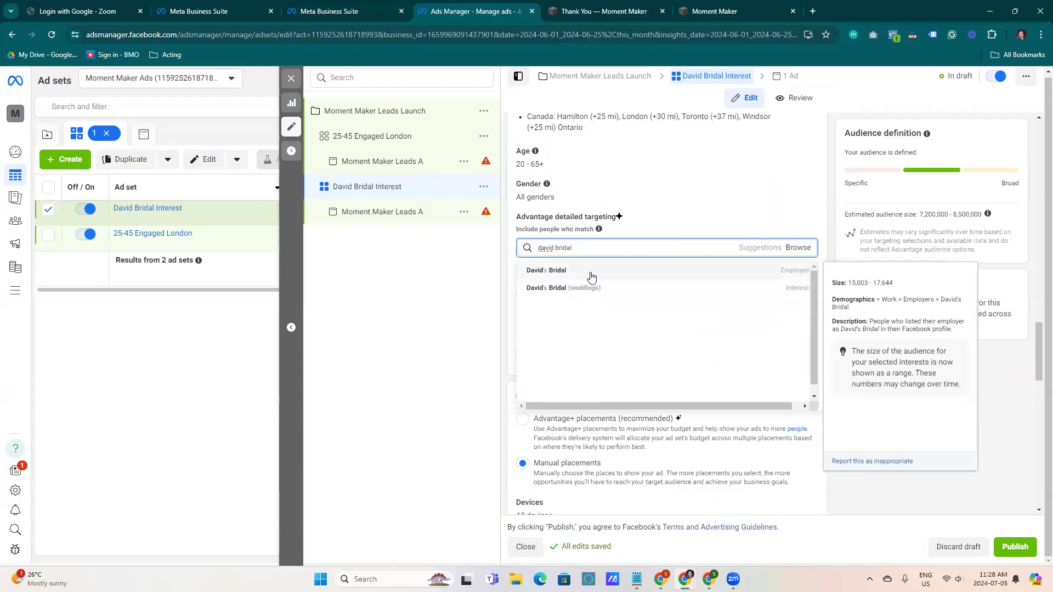
click(608, 299)
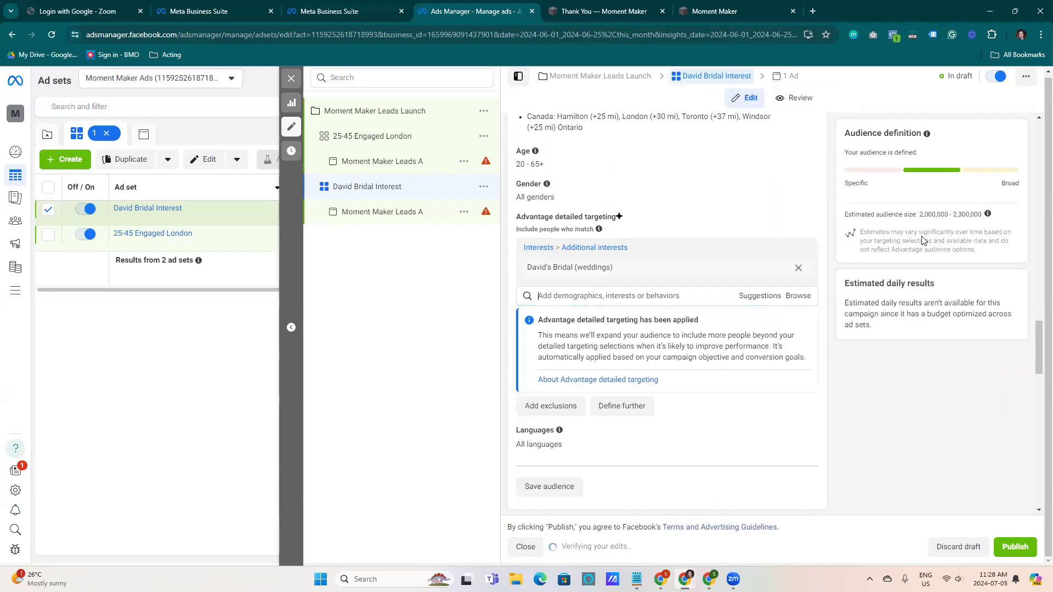
drag(912, 215, 976, 217)
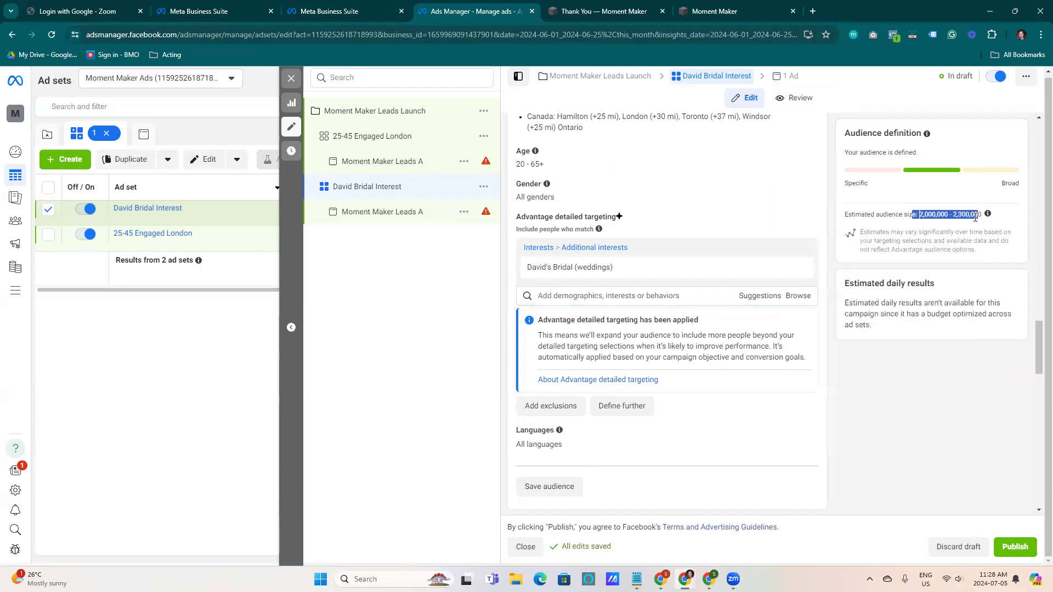
mouse_move(710, 276)
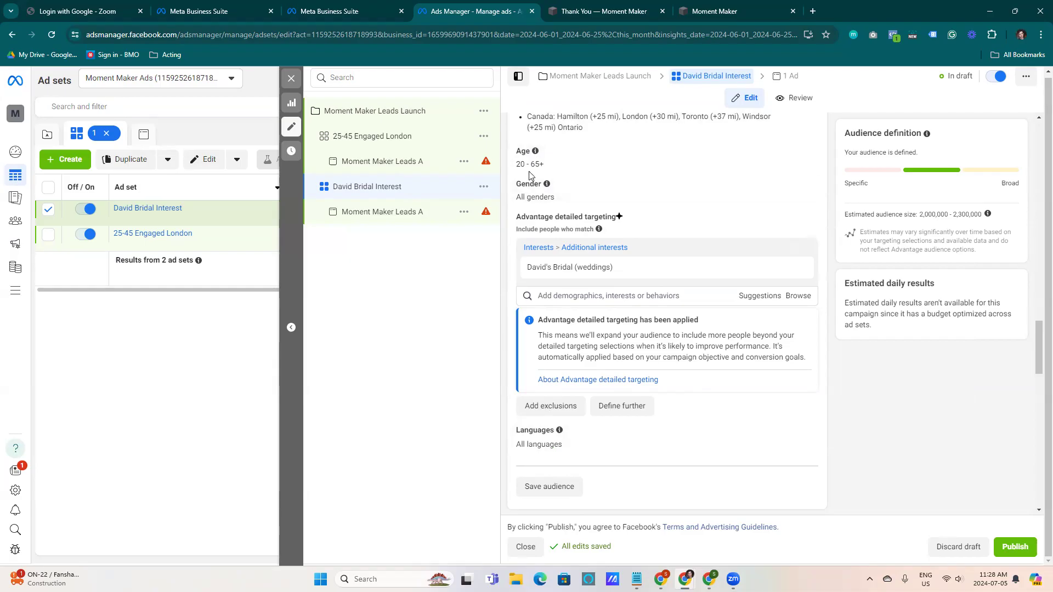
Review the duplicated ad and the David Bridal Interest ad set's schedule and audience settings
click(375, 216)
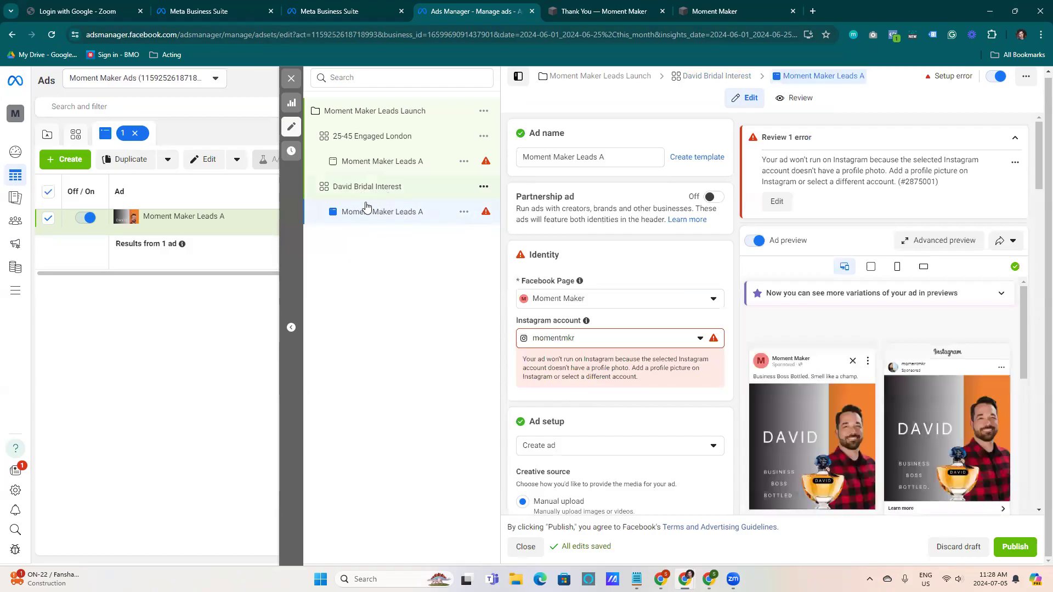
click(379, 189)
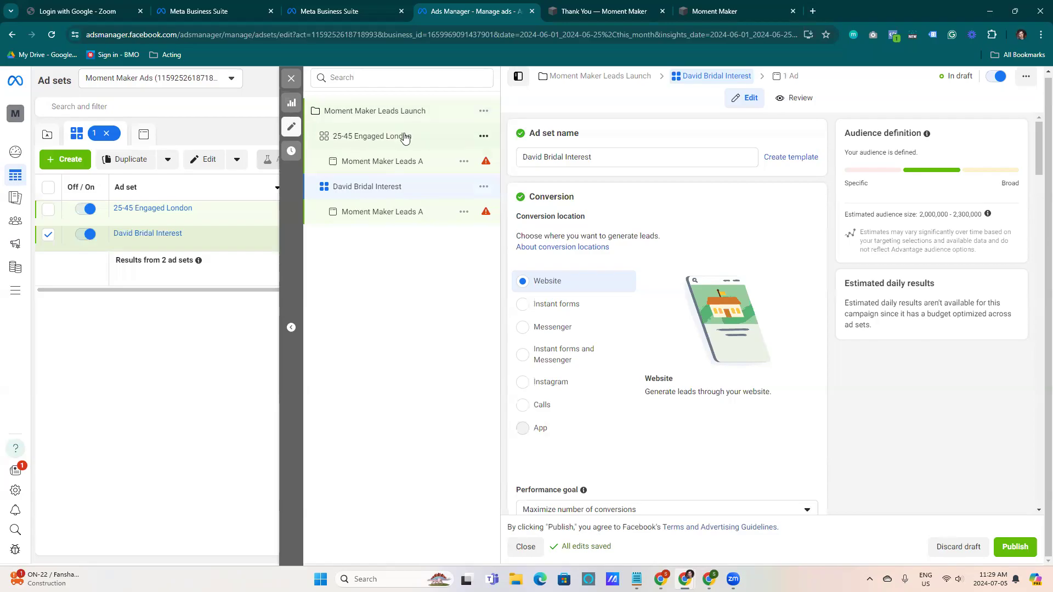
click(483, 187)
click(439, 266)
scroll(596, 426, down, 1)
scroll(596, 426, down, 10)
scroll(561, 341, down, 5)
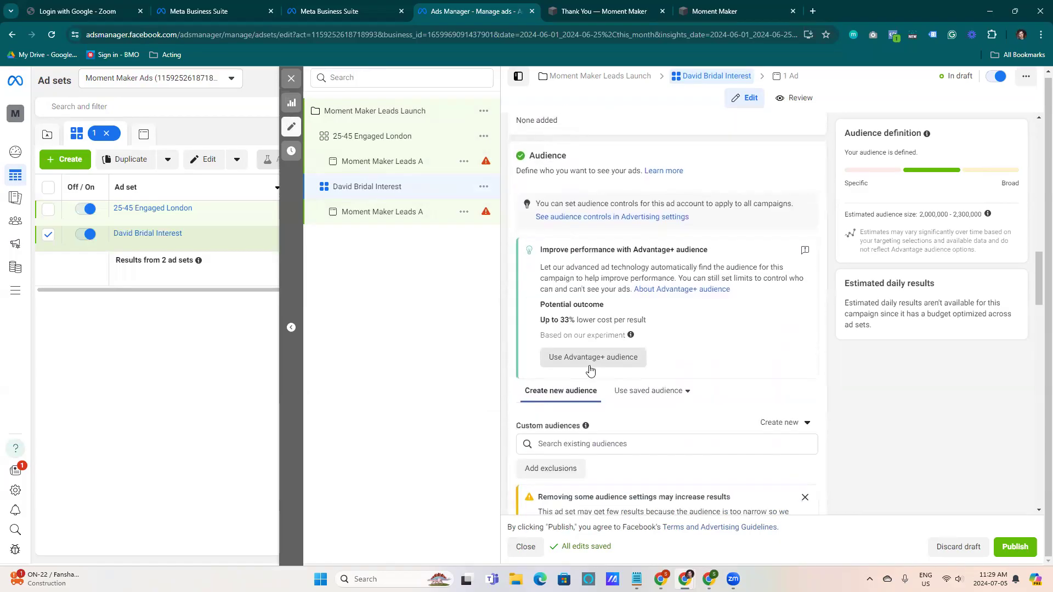
scroll(548, 361, down, 2)
scroll(545, 355, up, 4)
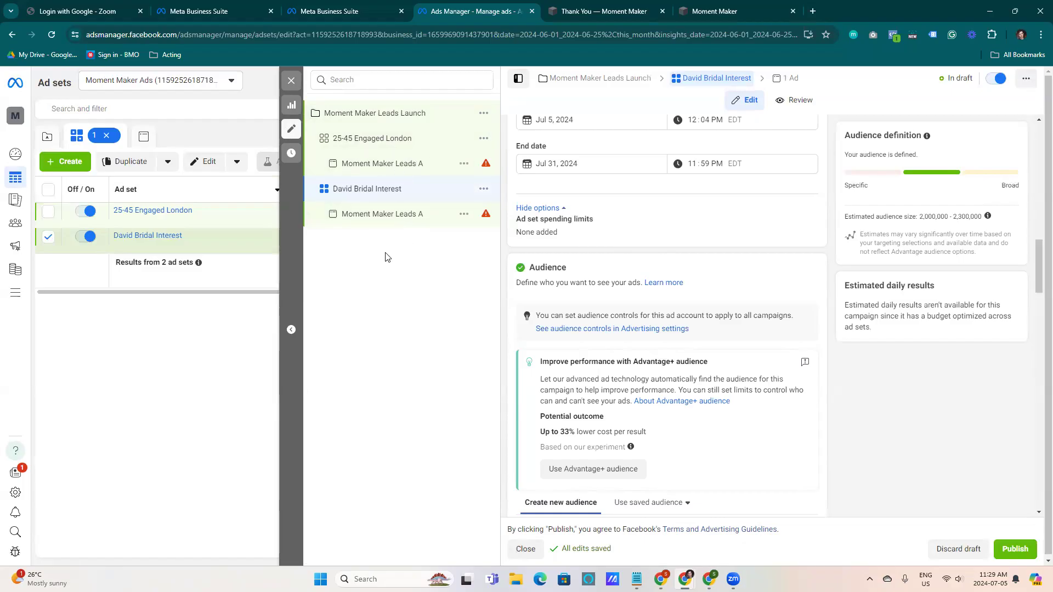
click(291, 81)
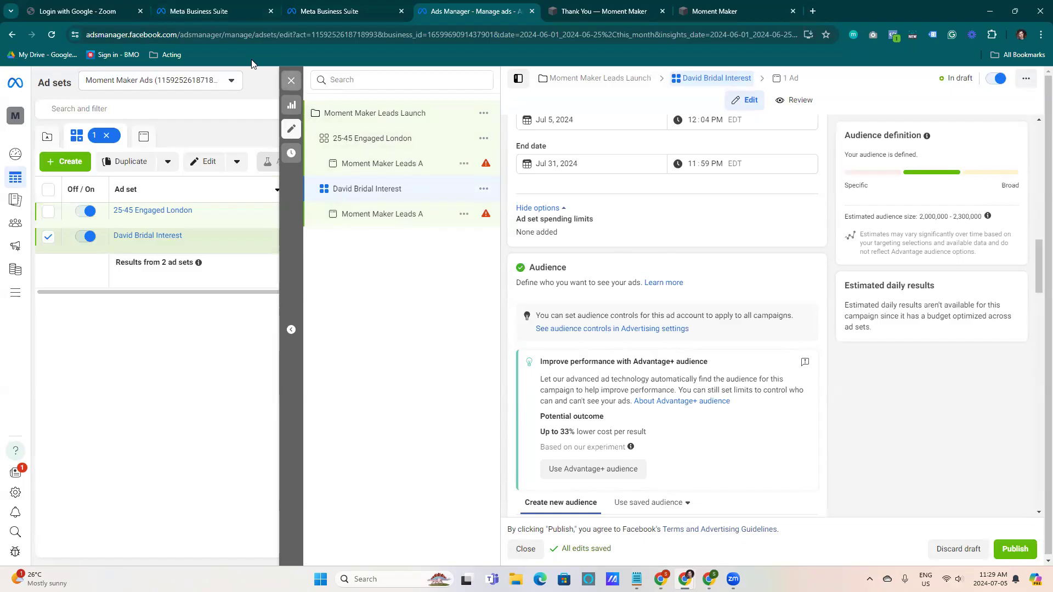